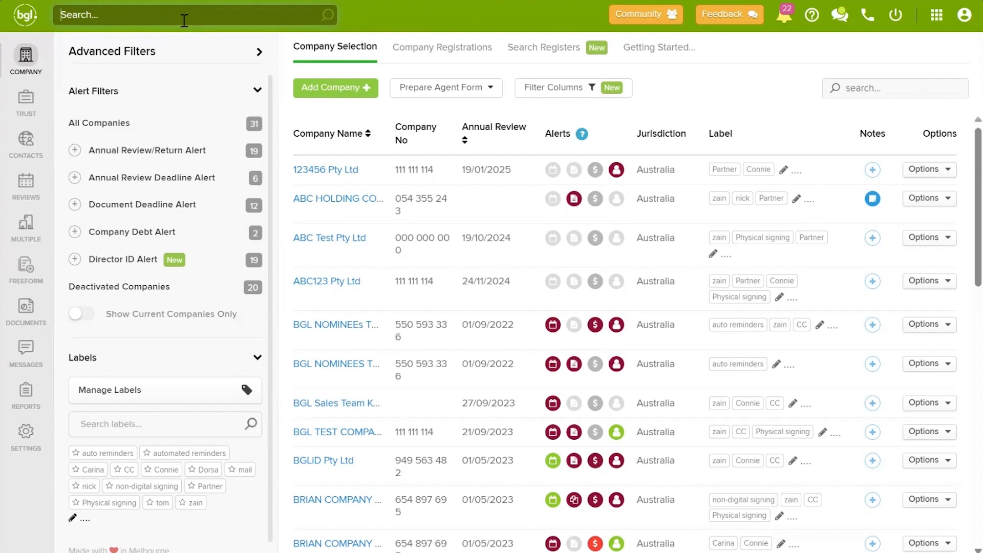
# Step: Search for a contact name, then browse the Community's BGL Announcement topic and feedback form
pyautogui.write('nicholas')
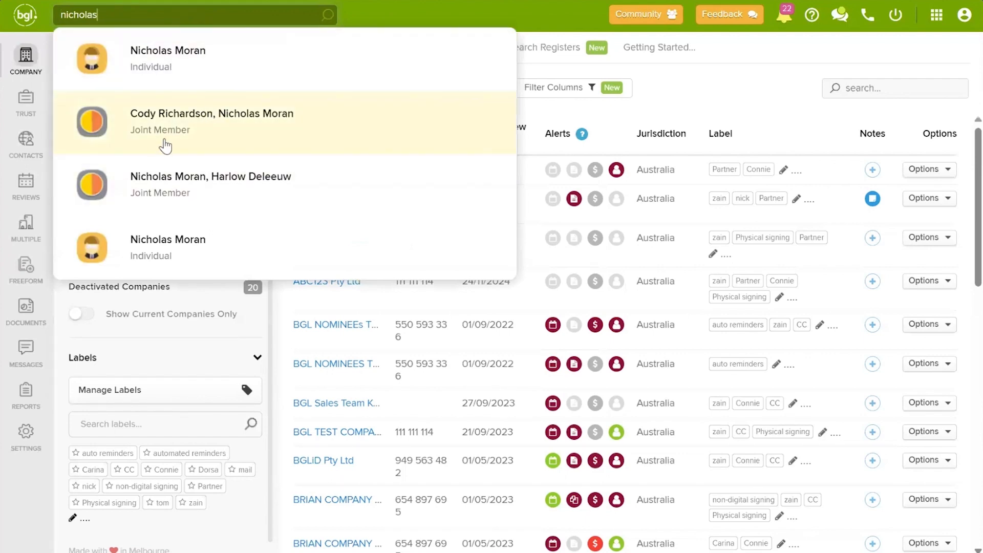
pyautogui.click(721, 95)
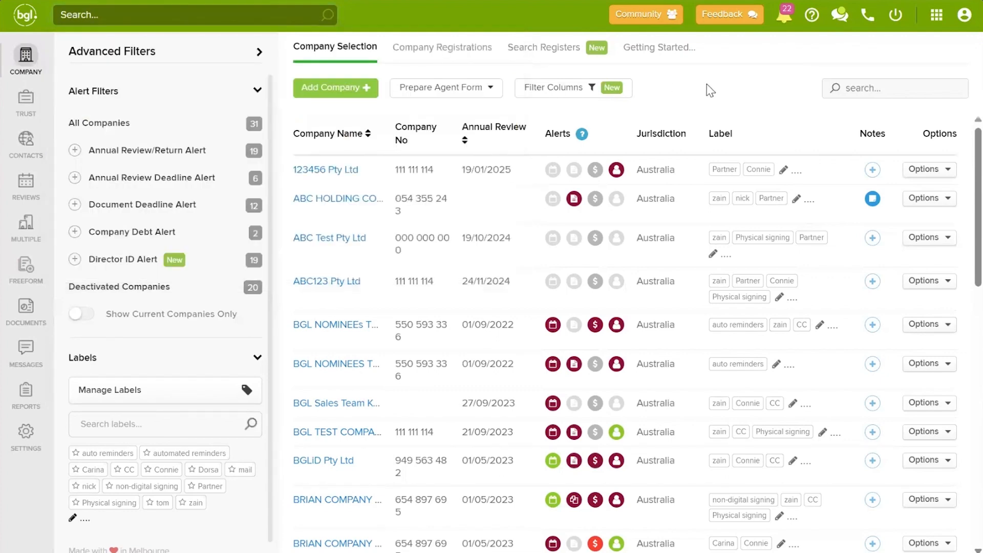
pyautogui.click(654, 15)
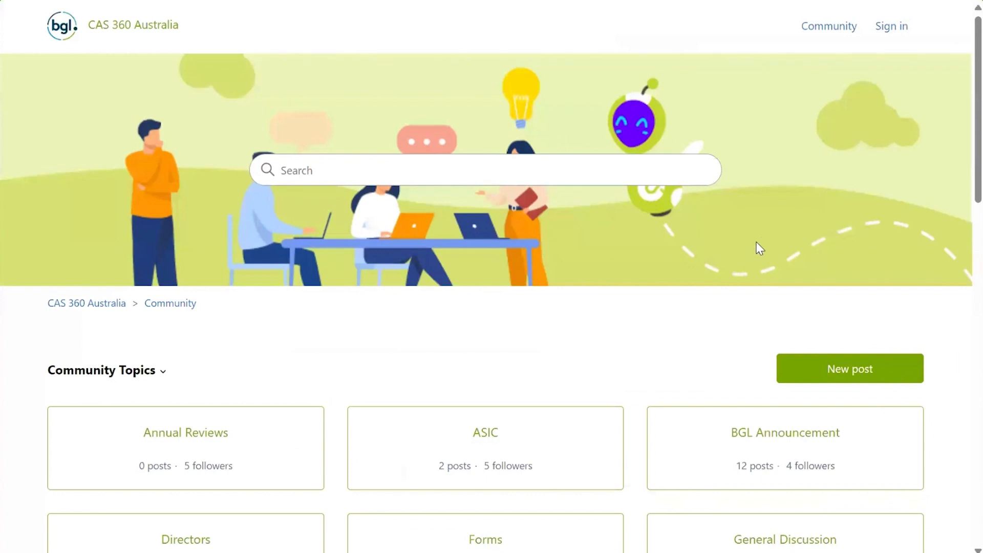
pyautogui.scroll(-3, 784, 410)
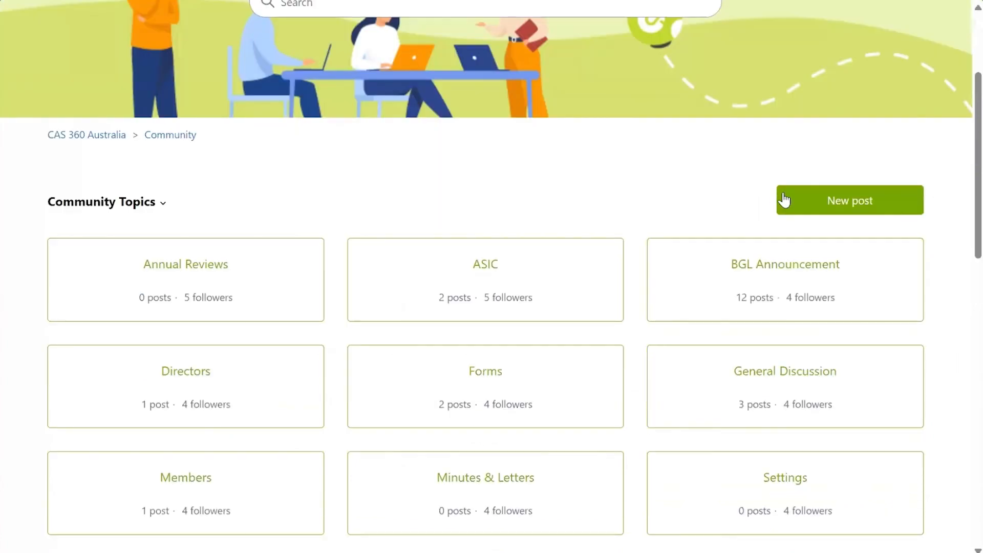
pyautogui.click(759, 268)
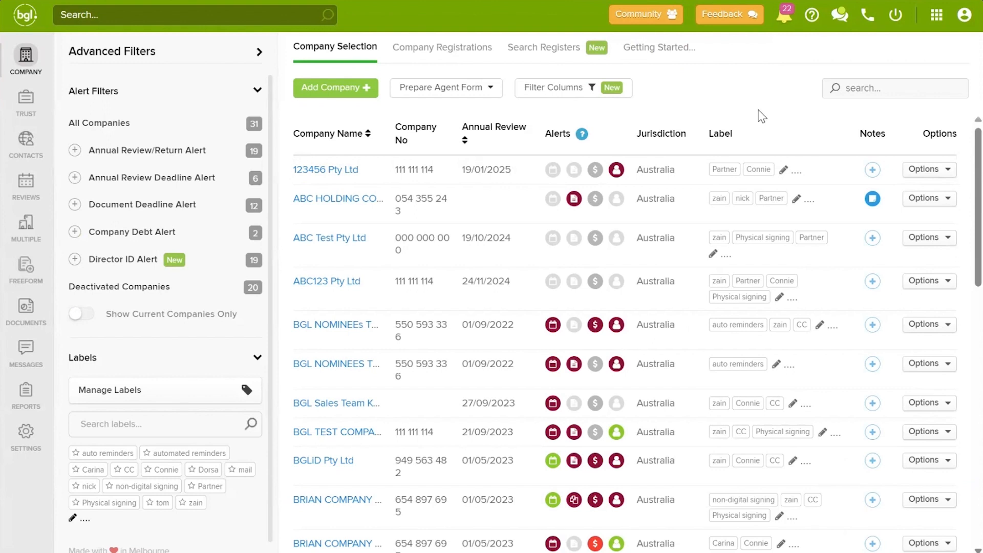
pyautogui.click(716, 17)
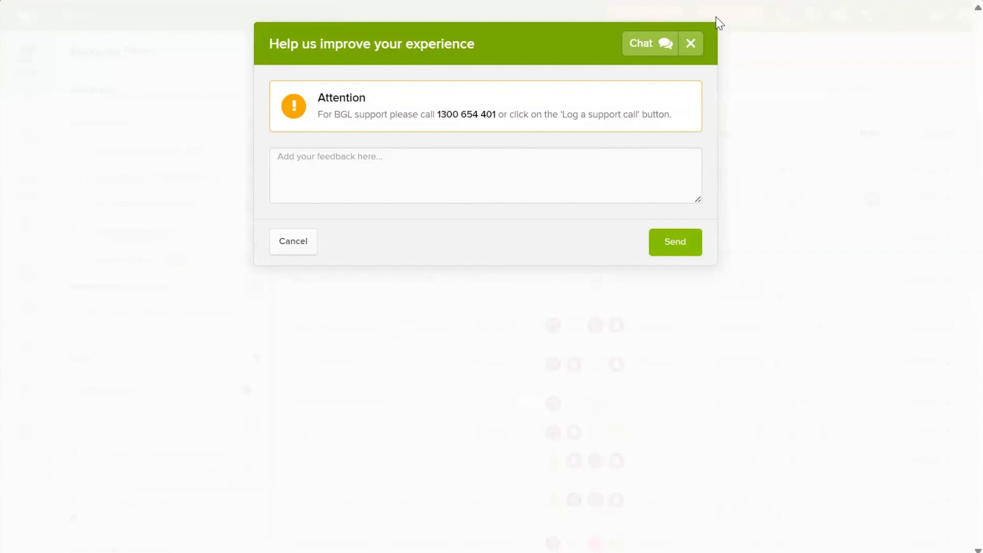
pyautogui.click(698, 47)
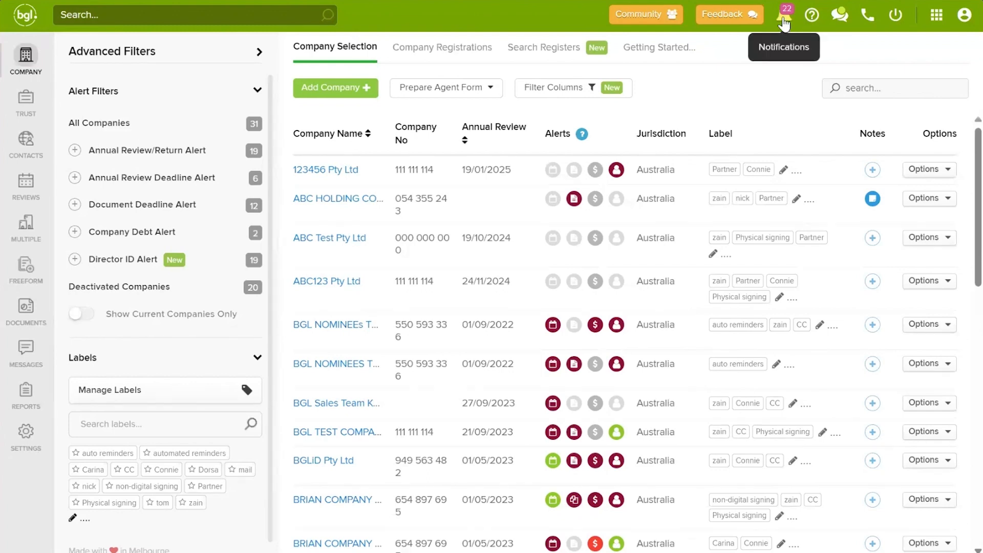
# Step: Open the notifications list and switch to its Settings tab
pyautogui.click(785, 20)
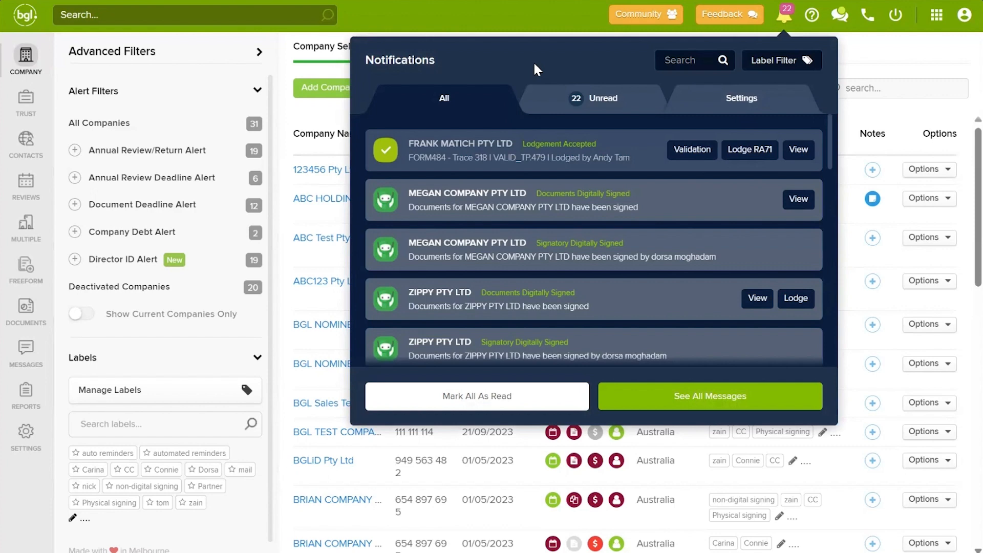
pyautogui.moveTo(473, 165)
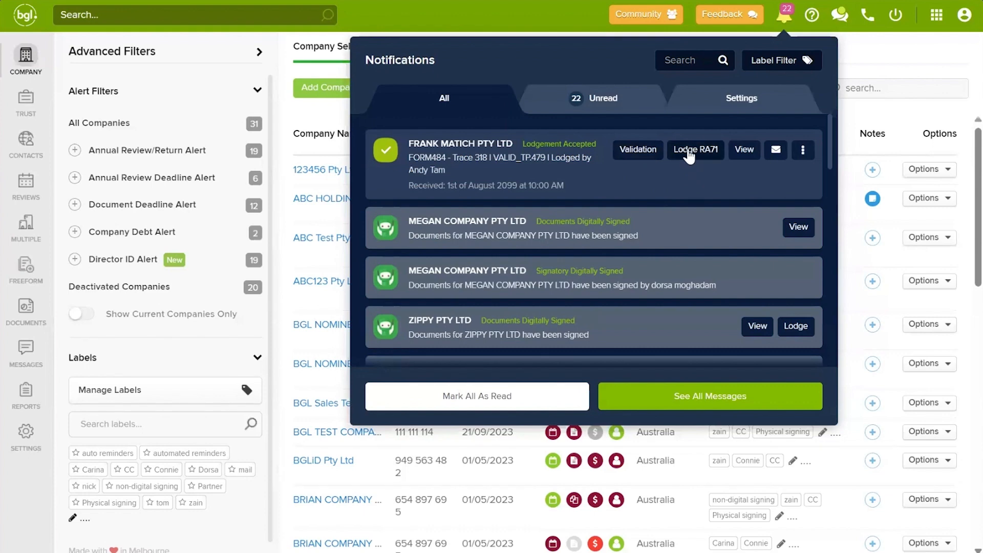
pyautogui.moveTo(483, 237)
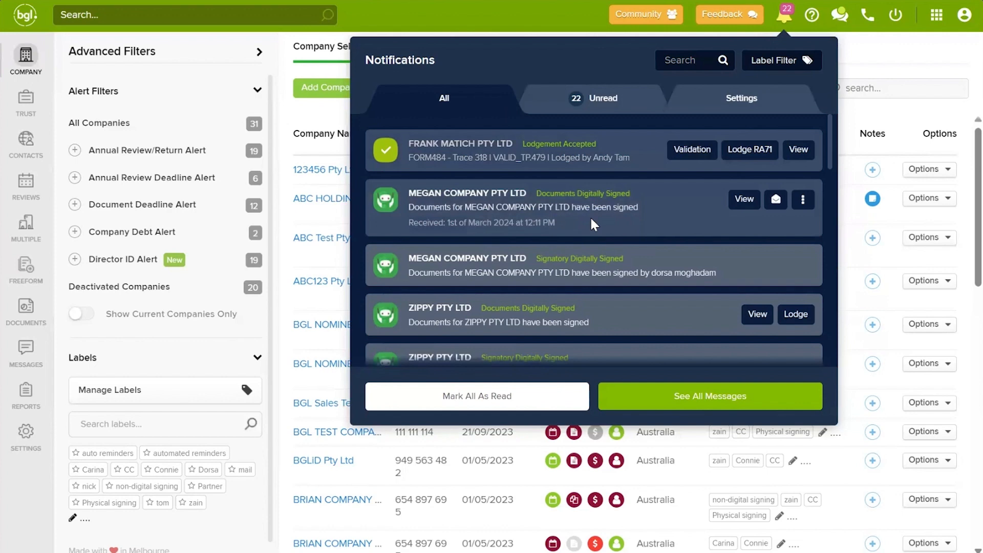
pyautogui.moveTo(594, 305)
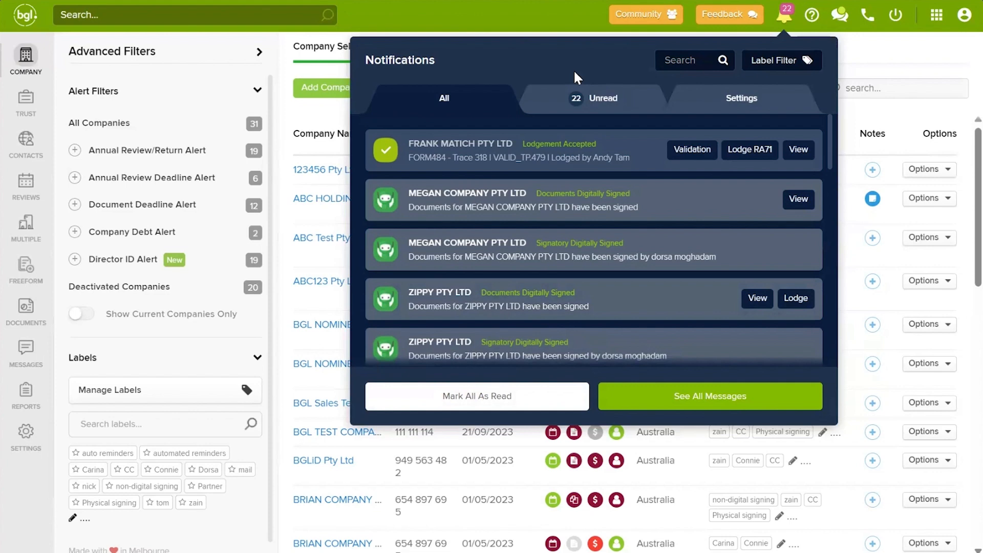
pyautogui.click(722, 96)
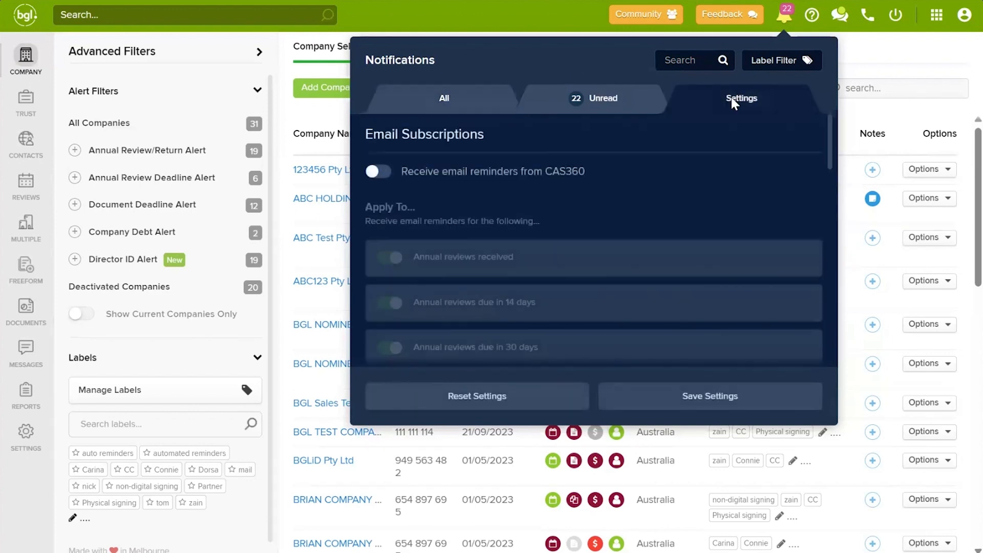
# Step: Turn on CAS360 email reminders but disable annual reviews due in 30 days
pyautogui.click(383, 174)
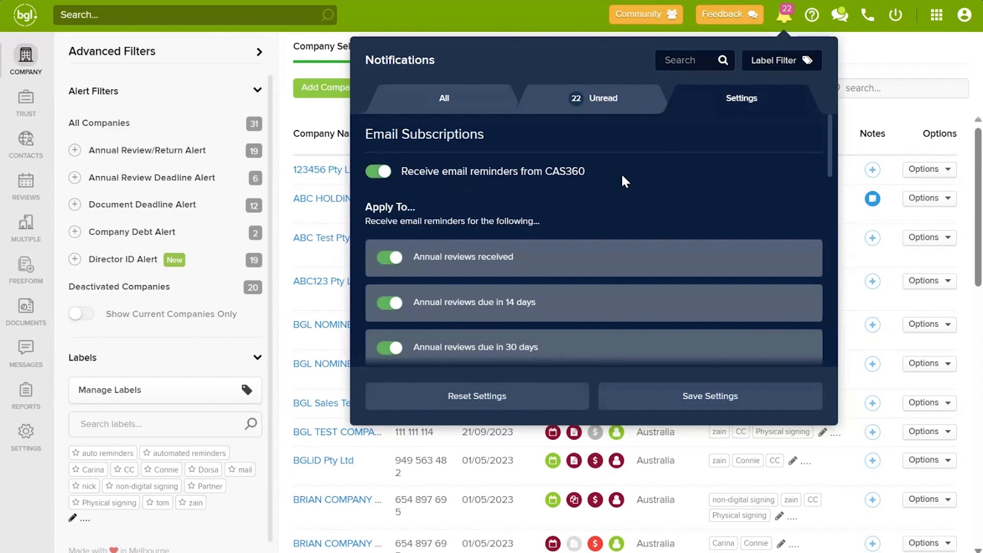
pyautogui.scroll(-1, 638, 169)
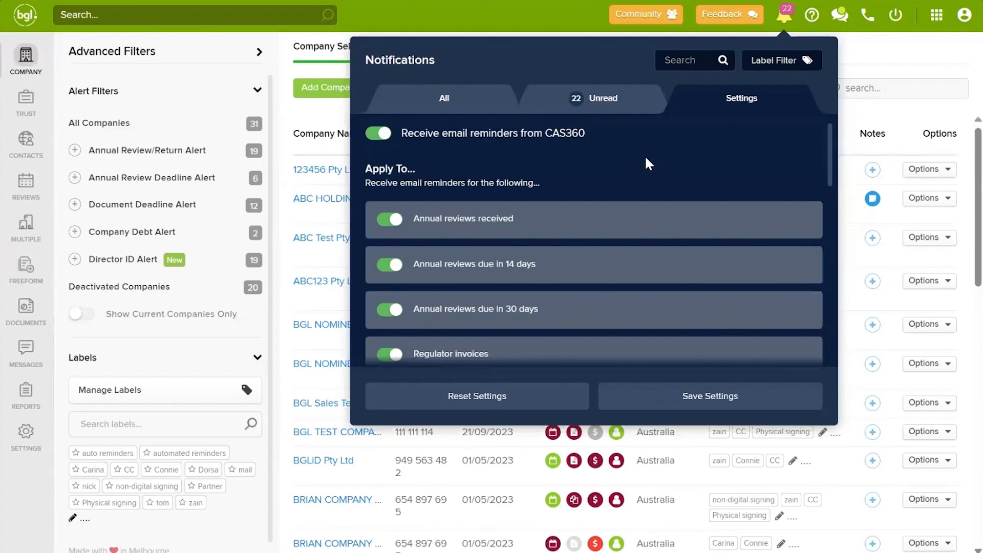
pyautogui.scroll(-2, 630, 162)
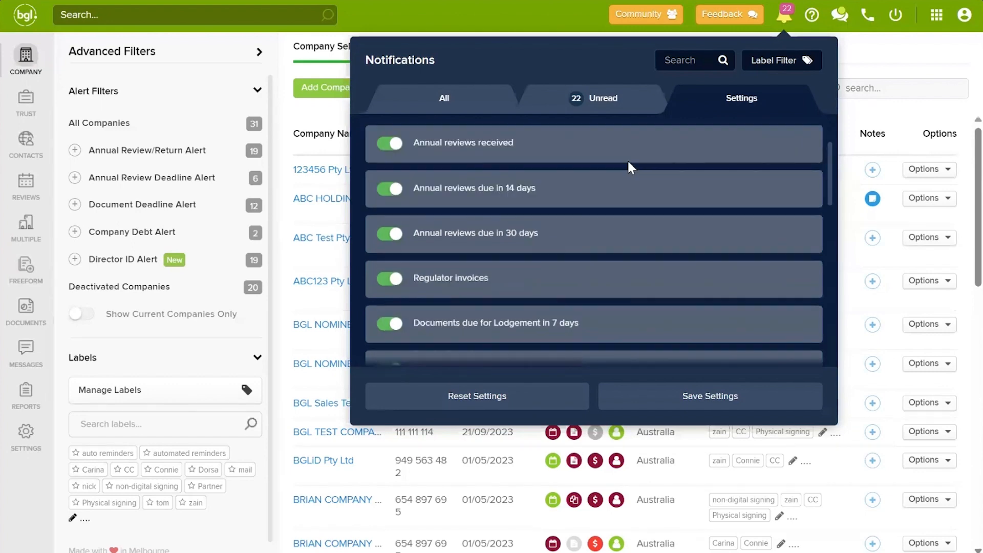
pyautogui.click(393, 235)
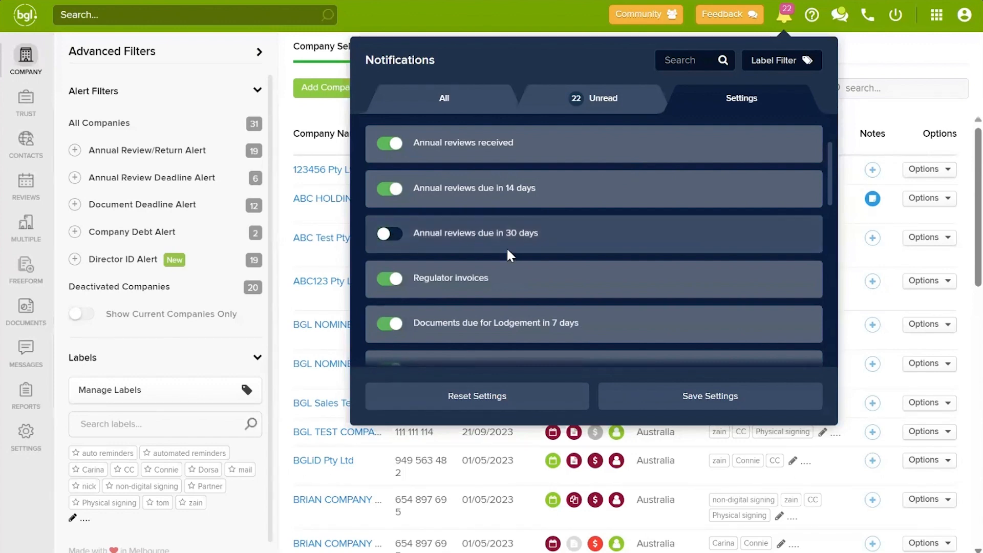
pyautogui.scroll(1, 532, 276)
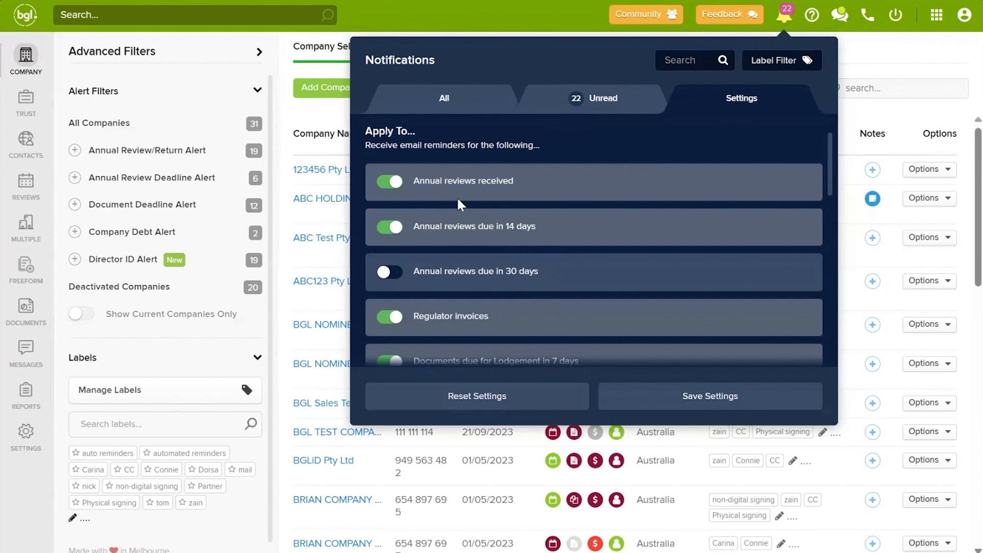
pyautogui.scroll(-3, 487, 205)
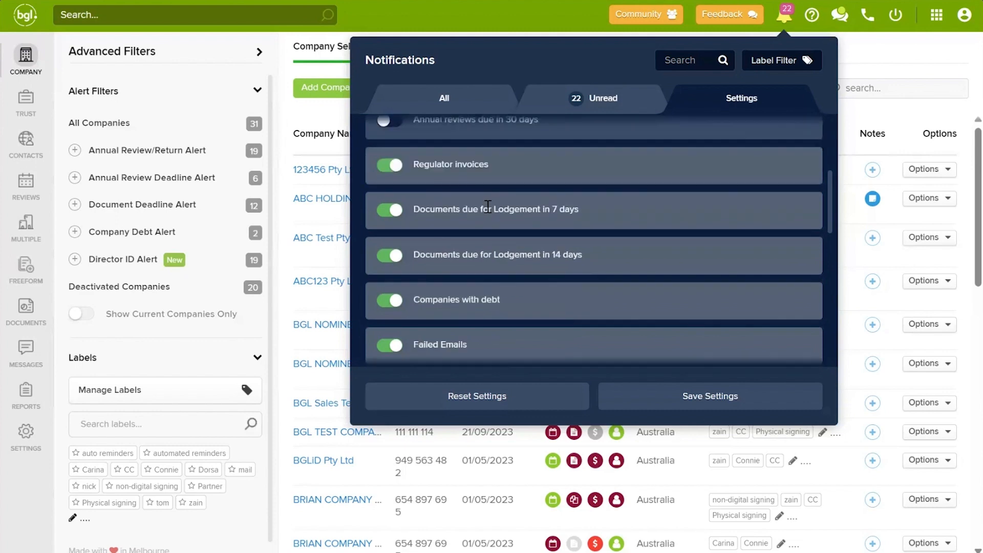
pyautogui.scroll(-6, 490, 205)
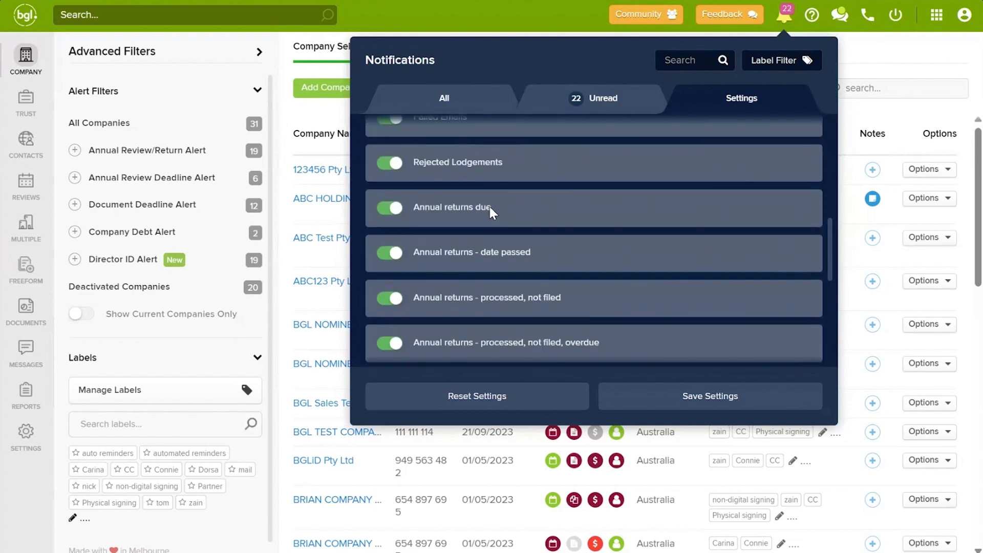
pyautogui.scroll(-3, 491, 207)
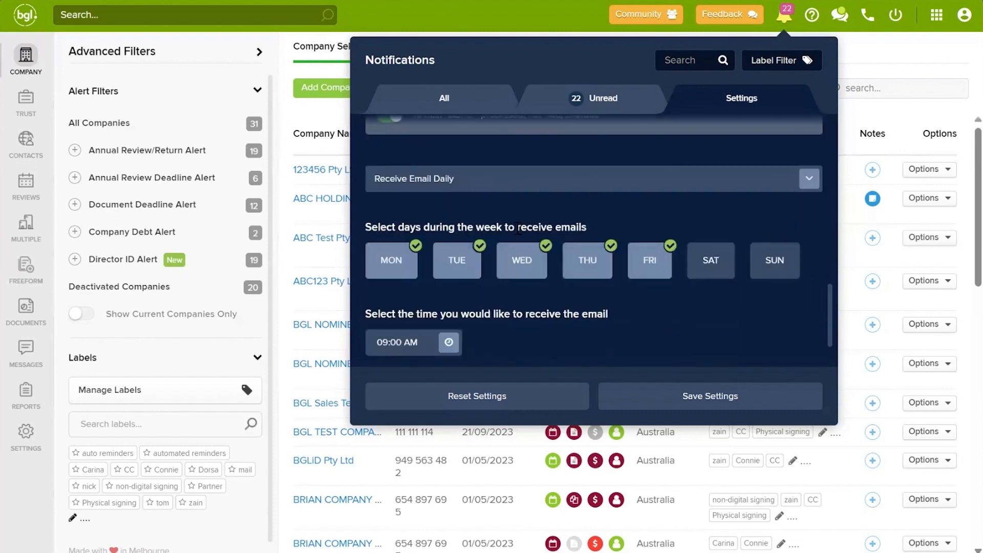
# Step: Keep the email frequency at Daily and close the notifications panel
pyautogui.click(494, 185)
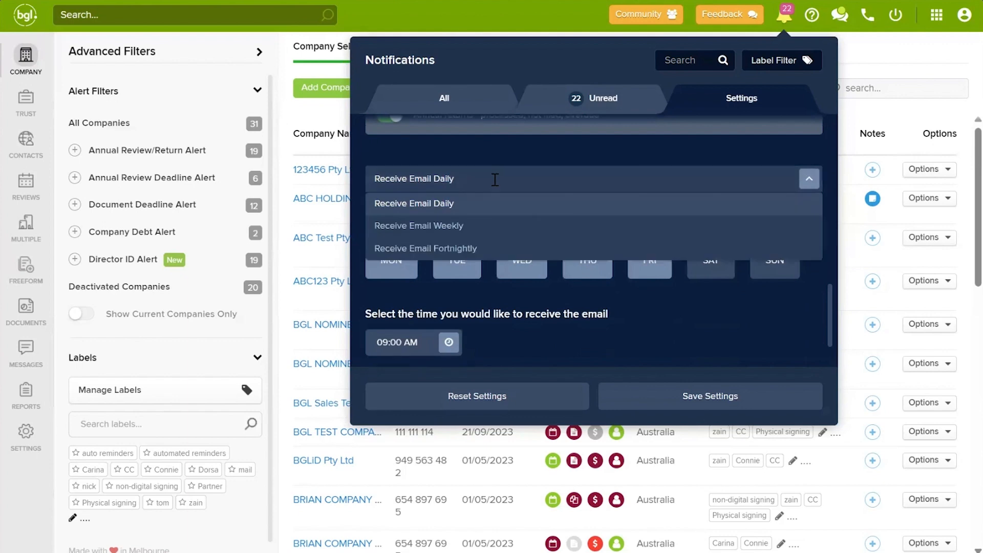
pyautogui.click(466, 183)
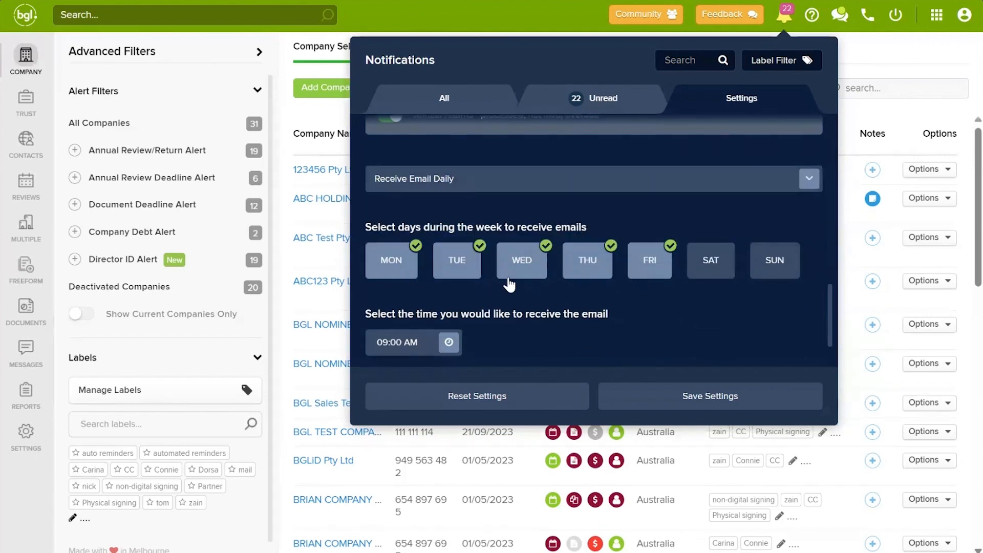
pyautogui.scroll(-1, 616, 256)
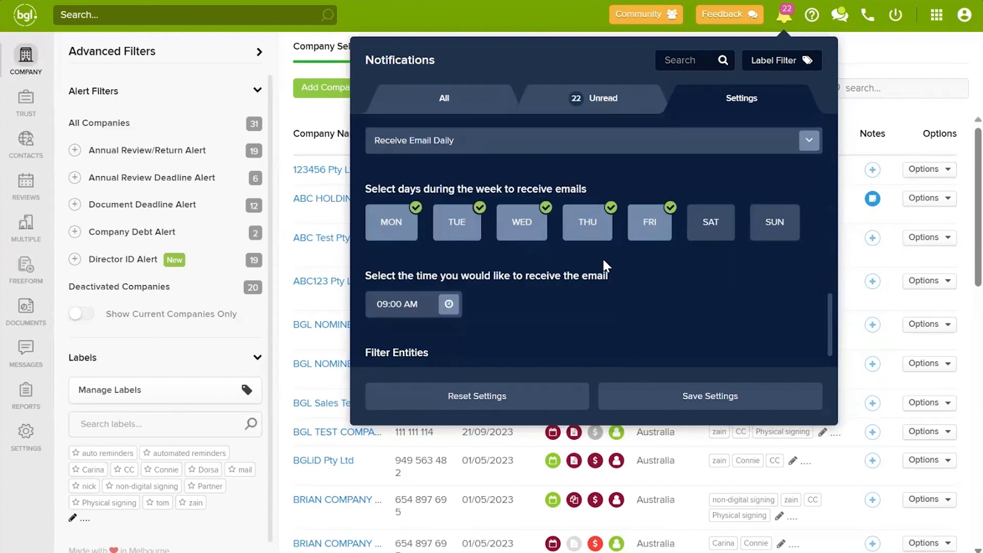
pyautogui.scroll(-1, 434, 282)
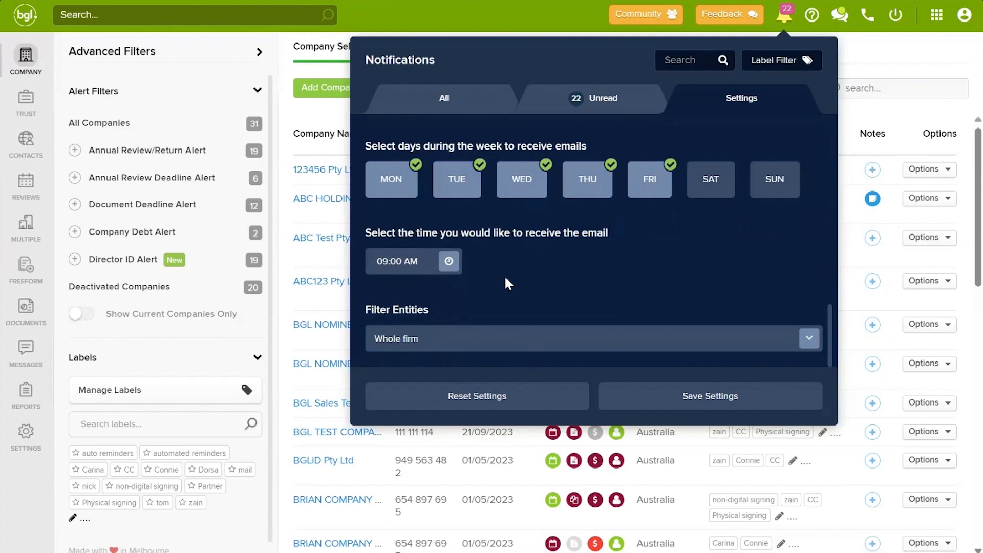
pyautogui.scroll(1, 548, 271)
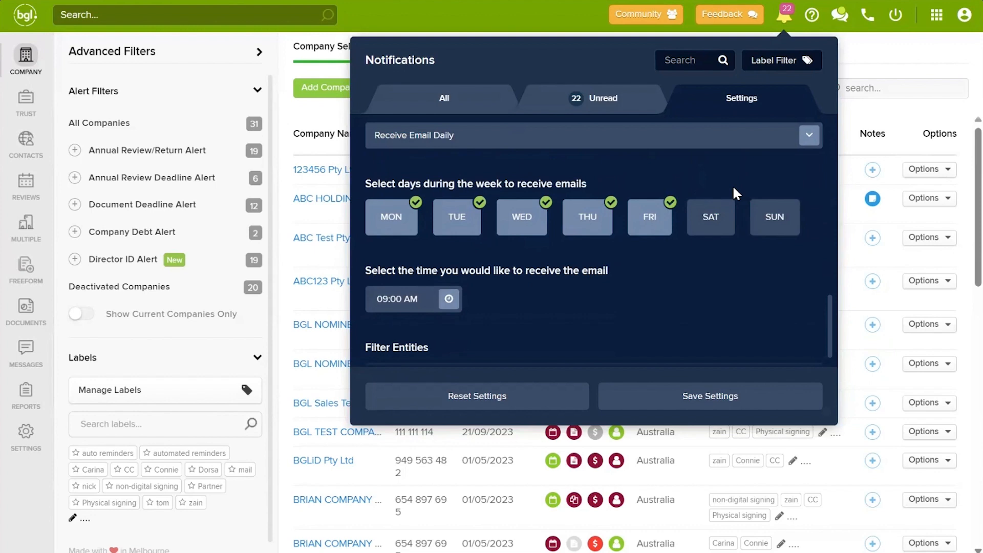
pyautogui.click(871, 60)
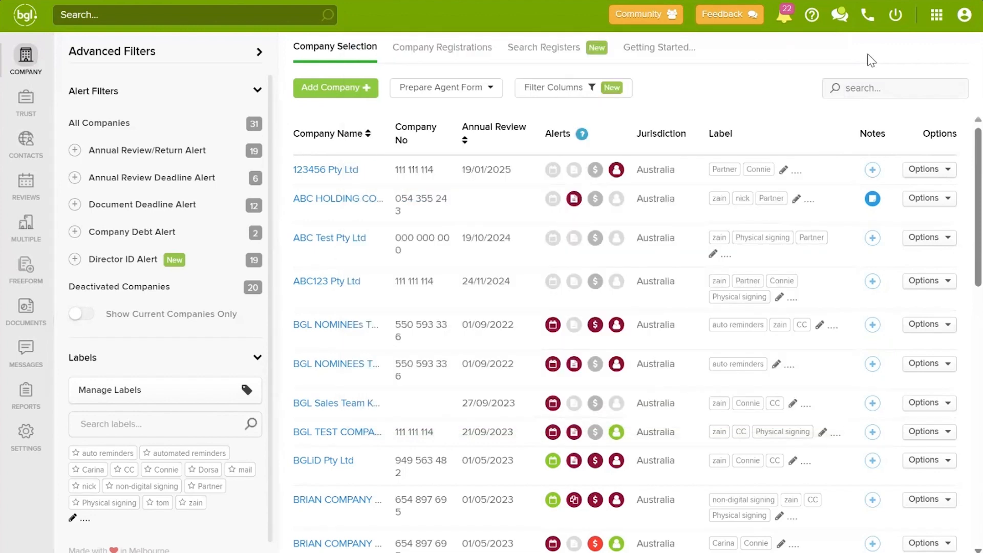
# Step: Open the Australian Help centre from the Get Help & Assistance menu
pyautogui.click(812, 23)
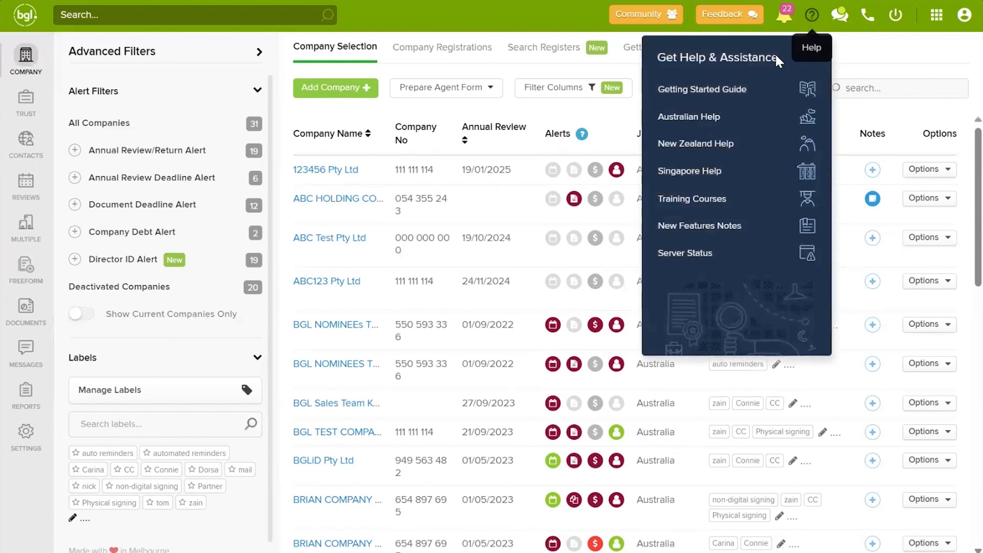
pyautogui.click(734, 121)
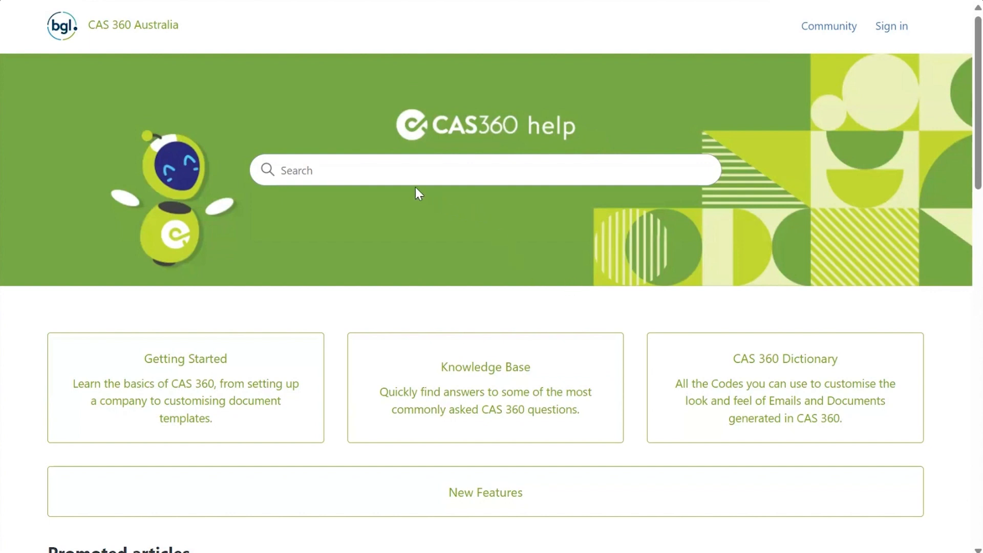
# Step: Search the help centre for 'appoint' and read the Appoint an Officer article
pyautogui.click(394, 173)
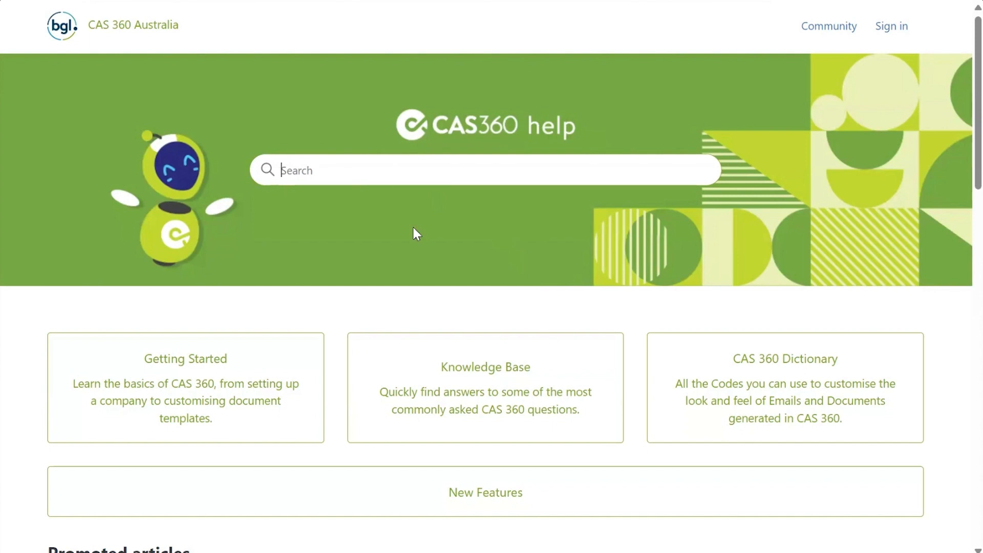
pyautogui.write('appoint')
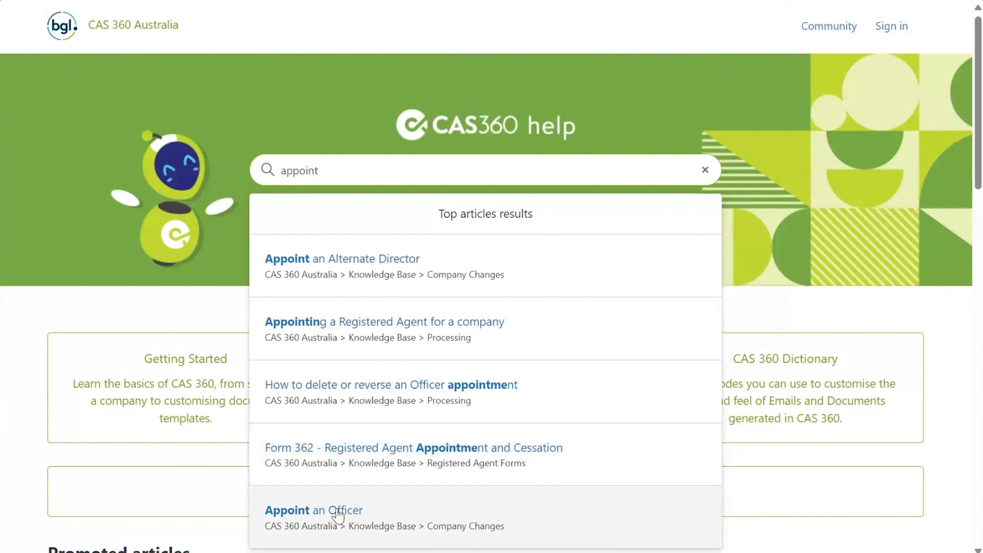
pyautogui.click(412, 503)
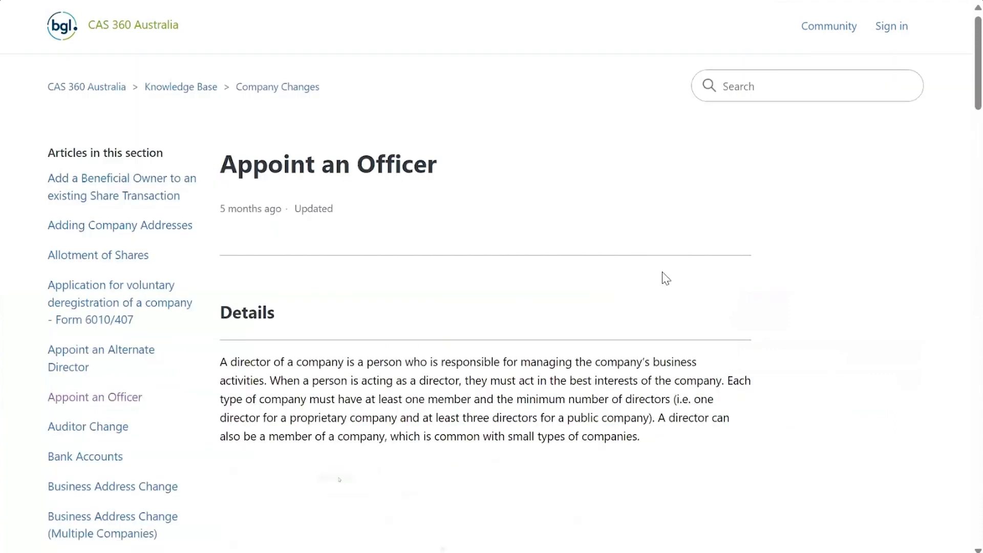
pyautogui.scroll(-3, 669, 284)
pyautogui.scroll(-10, 703, 259)
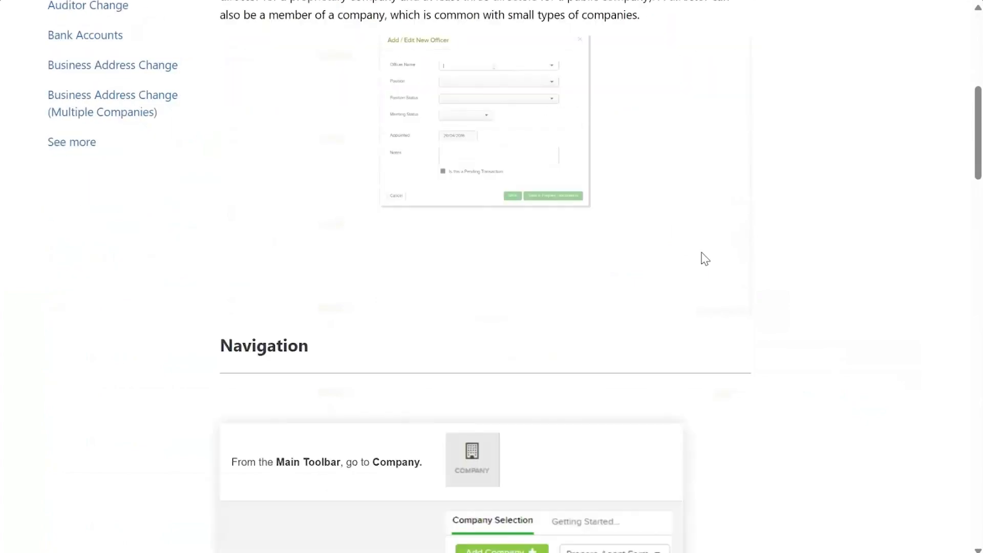
pyautogui.scroll(-11, 704, 262)
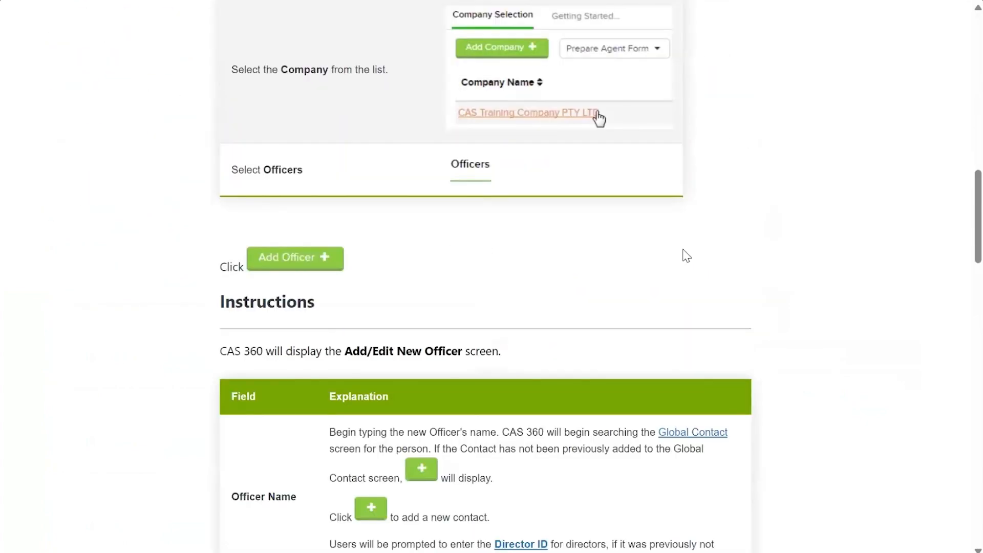
pyautogui.scroll(-15, 686, 255)
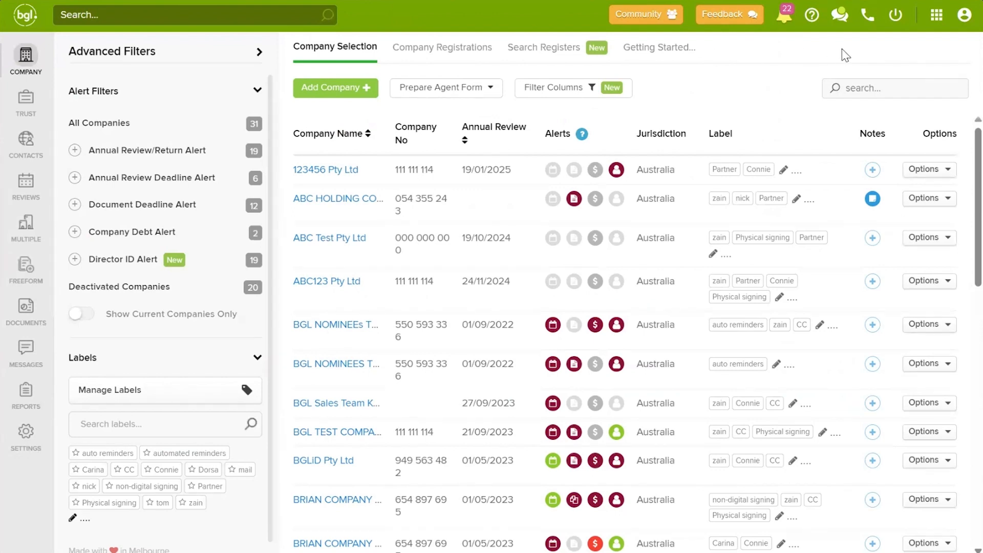
# Step: Open and close the live chat panel, then open the company list's Filter Columns settings
pyautogui.click(837, 20)
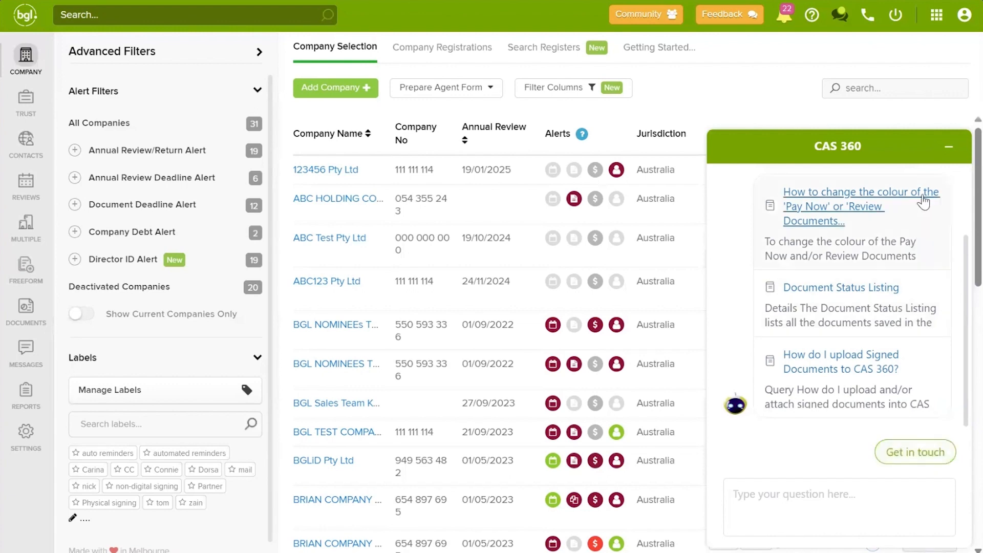
pyautogui.click(948, 146)
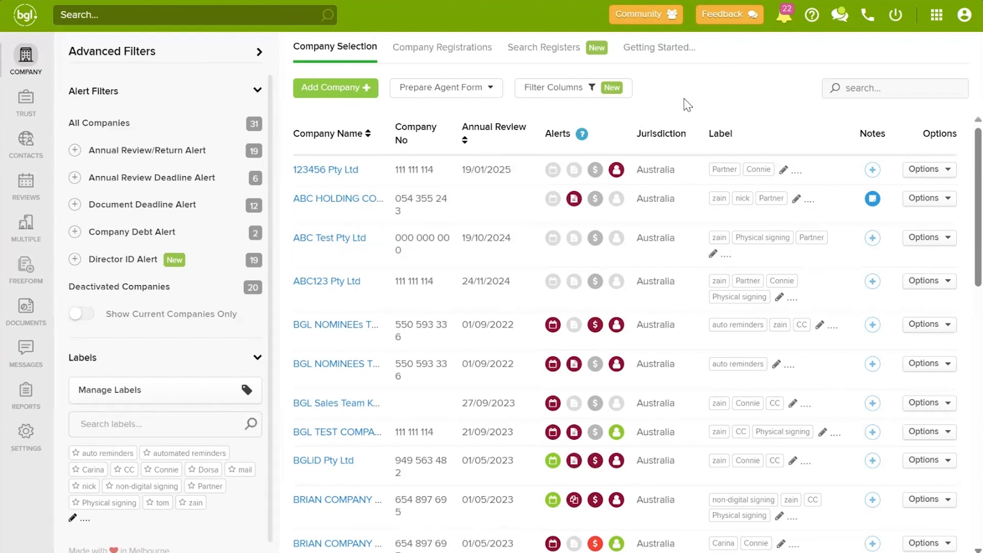
pyautogui.click(576, 91)
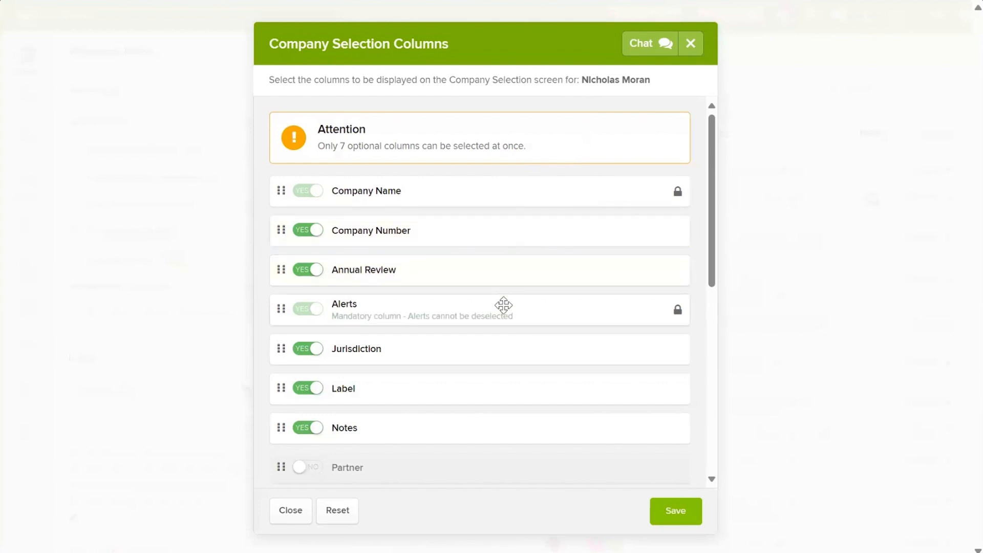
# Step: Hide Jurisdiction, show Company Status placed before Label, and save the column layout
pyautogui.scroll(-1, 500, 300)
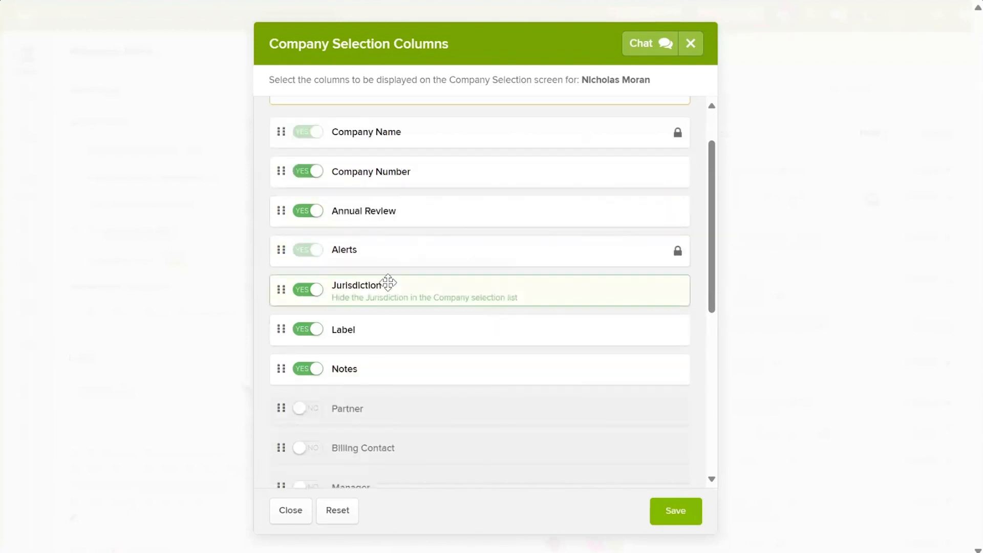
pyautogui.click(313, 296)
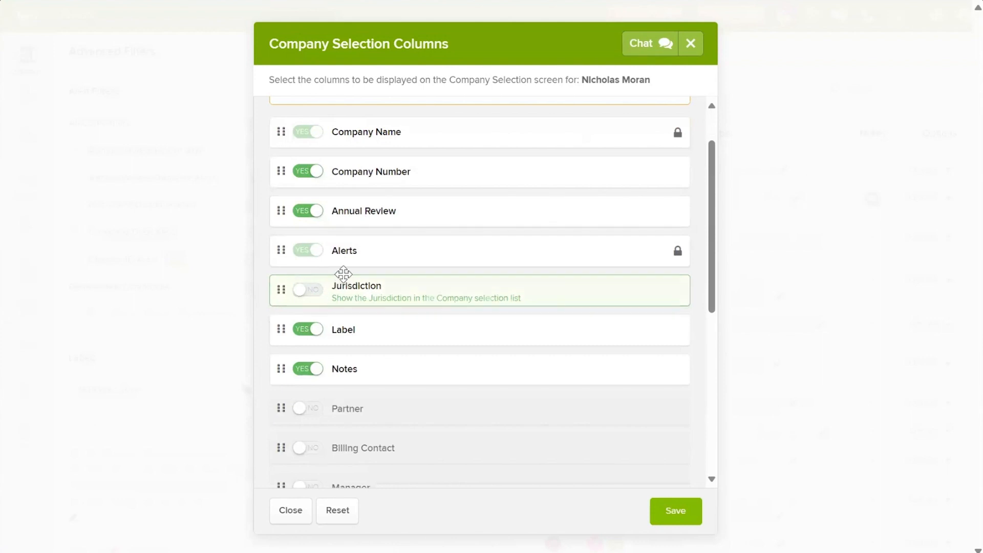
pyautogui.scroll(-2, 348, 276)
pyautogui.scroll(-1, 404, 276)
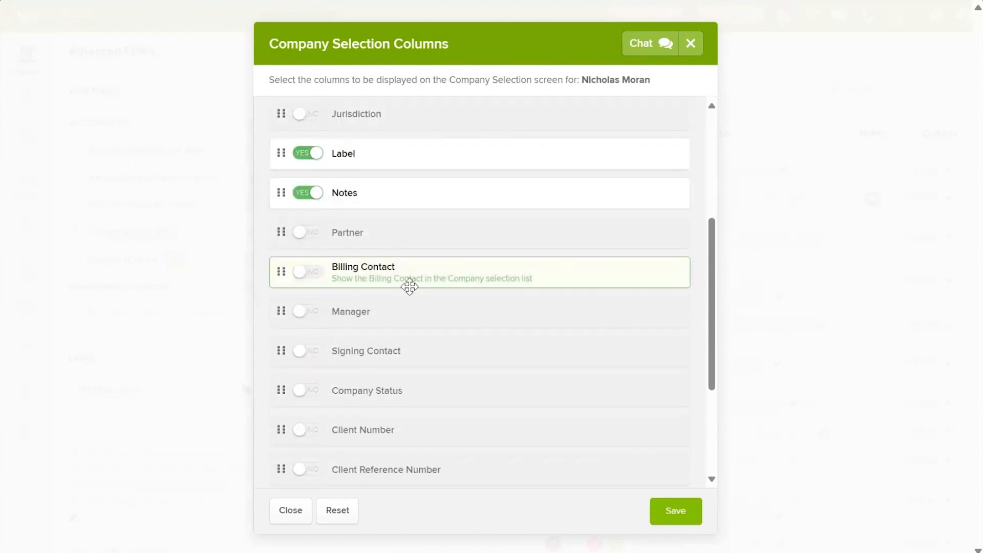
pyautogui.click(321, 393)
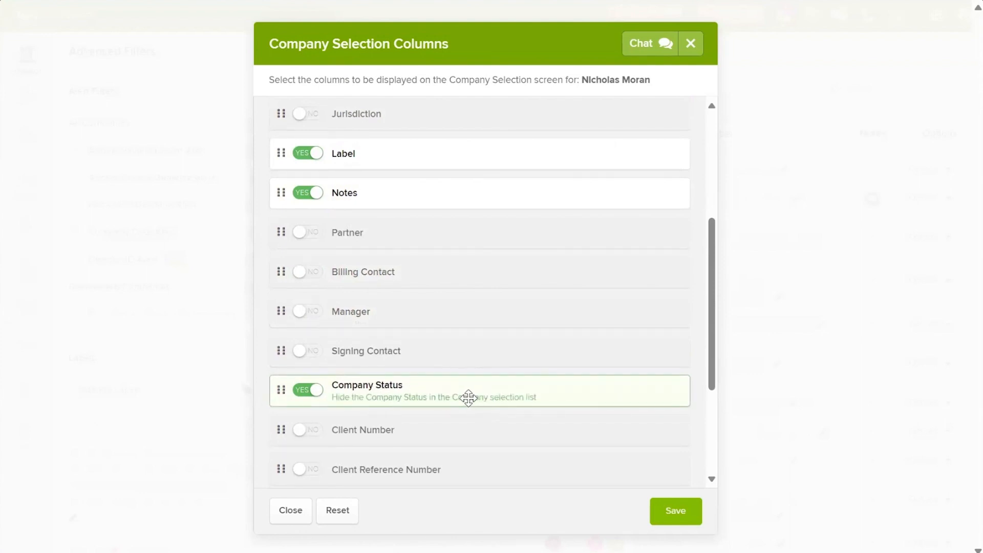
pyautogui.moveTo(462, 386); pyautogui.dragTo(460, 149)
pyautogui.scroll(3, 486, 276)
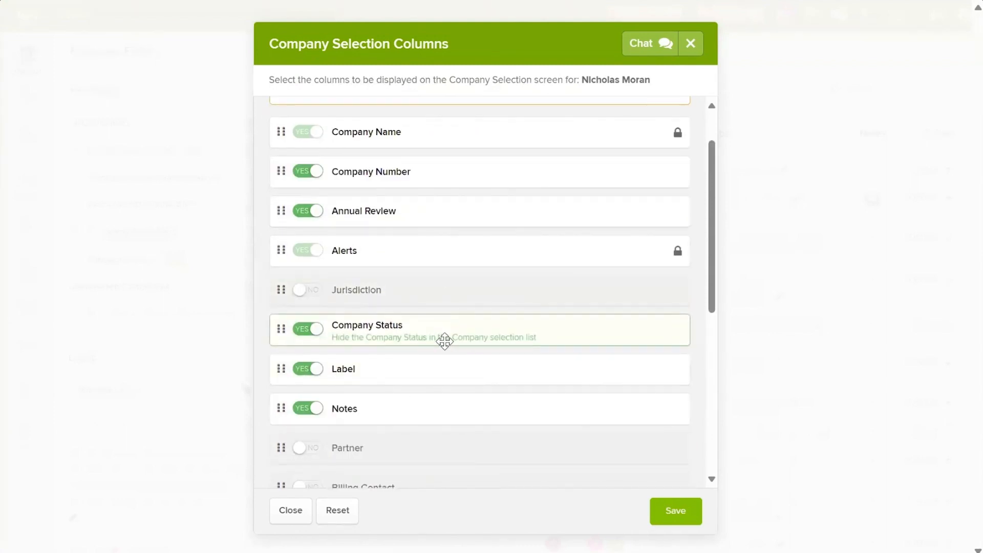
pyautogui.click(678, 510)
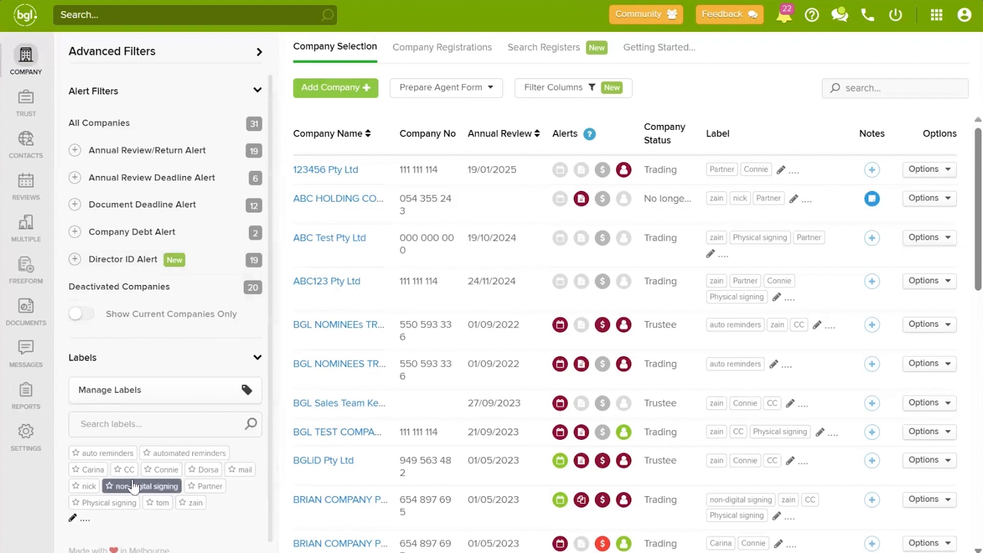
# Step: Create a new label named 'Training'
pyautogui.click(72, 517)
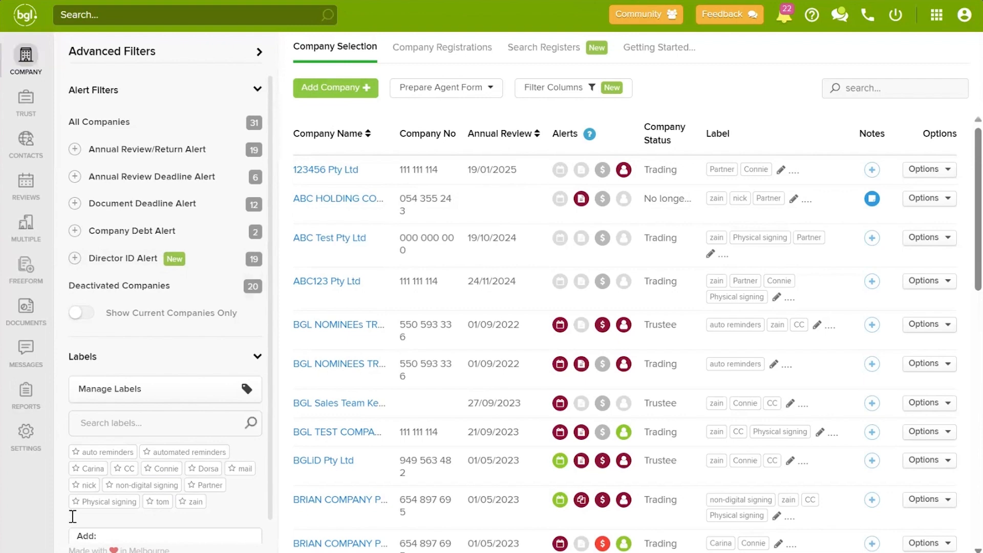
pyautogui.write('Training')
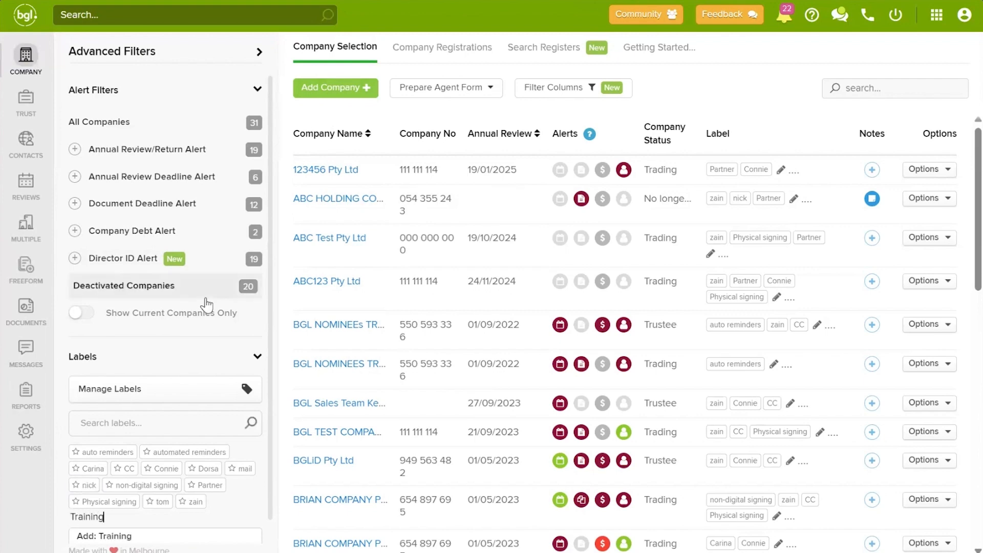
pyautogui.press('Return')
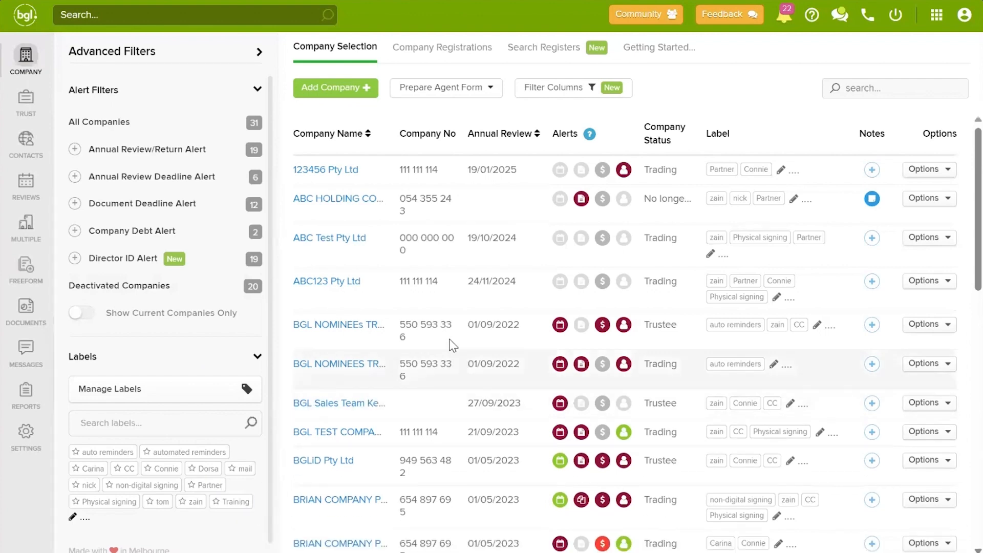
# Step: Attach the Training label to the ABC HOLDING company
pyautogui.click(794, 200)
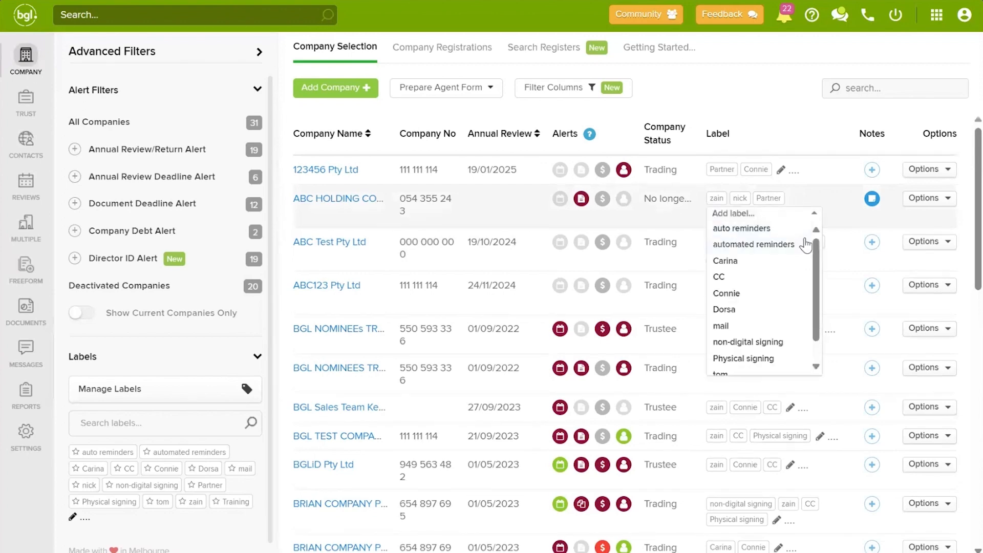
pyautogui.write('train')
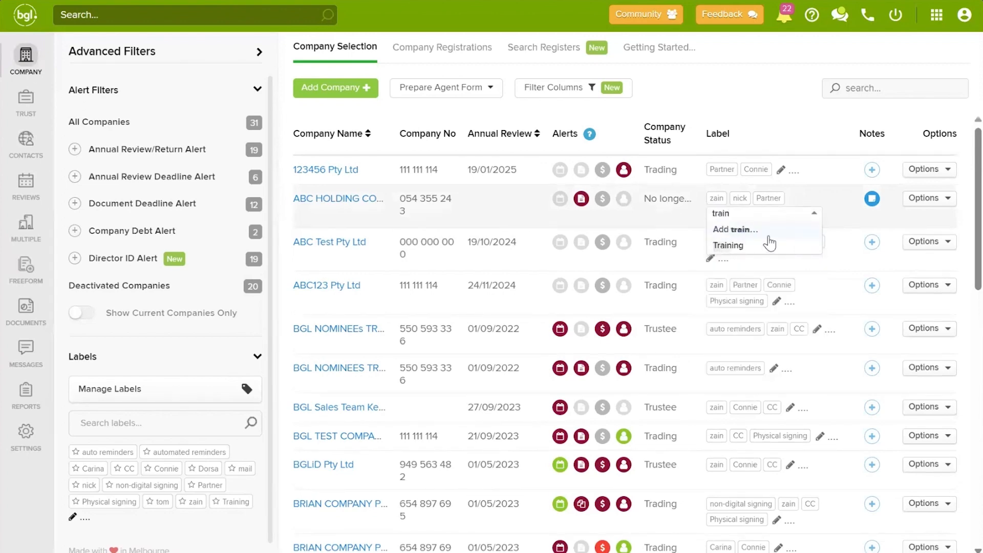
pyautogui.click(742, 246)
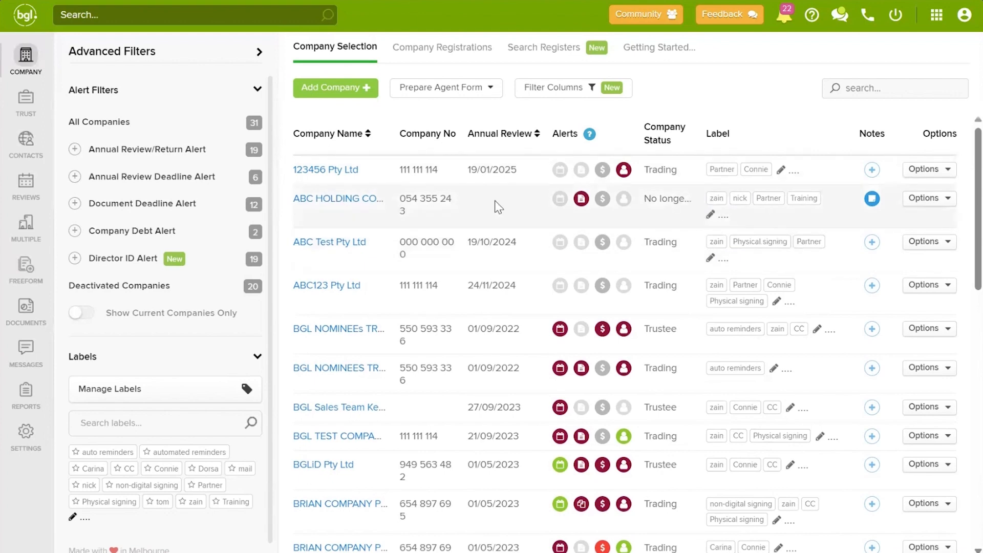
# Step: Filter by the Training label, briefly adding then removing the nick and Physical signing filters
pyautogui.click(236, 504)
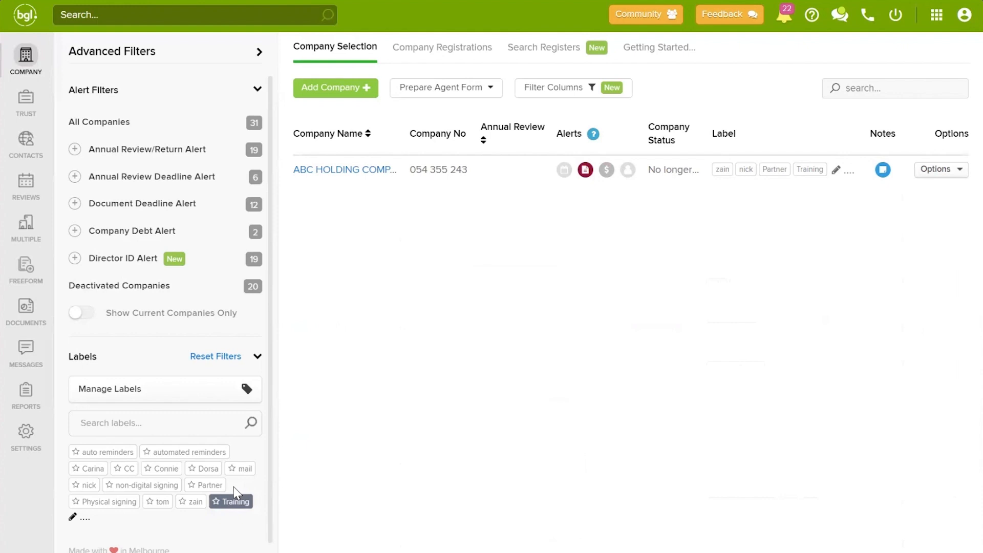
pyautogui.click(87, 485)
pyautogui.click(98, 504)
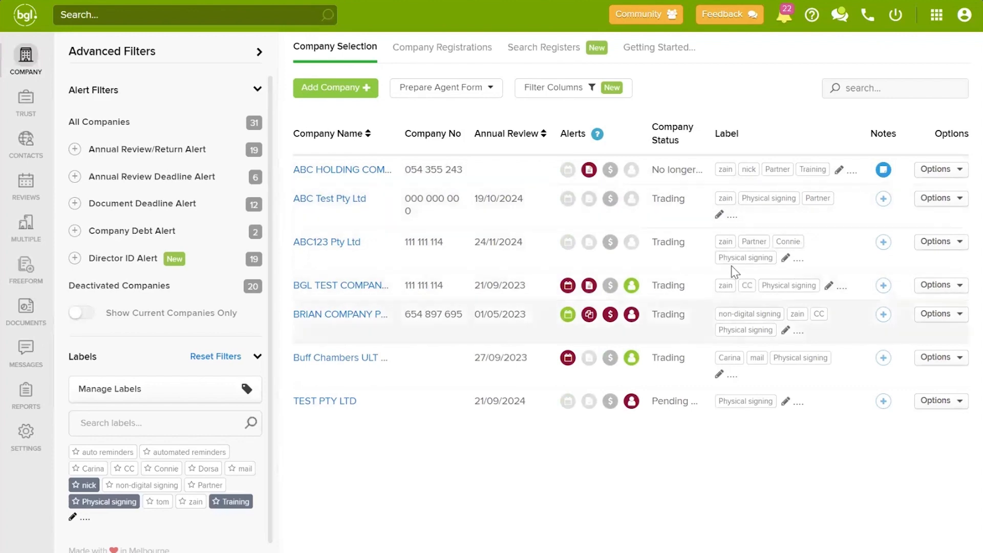
pyautogui.click(105, 504)
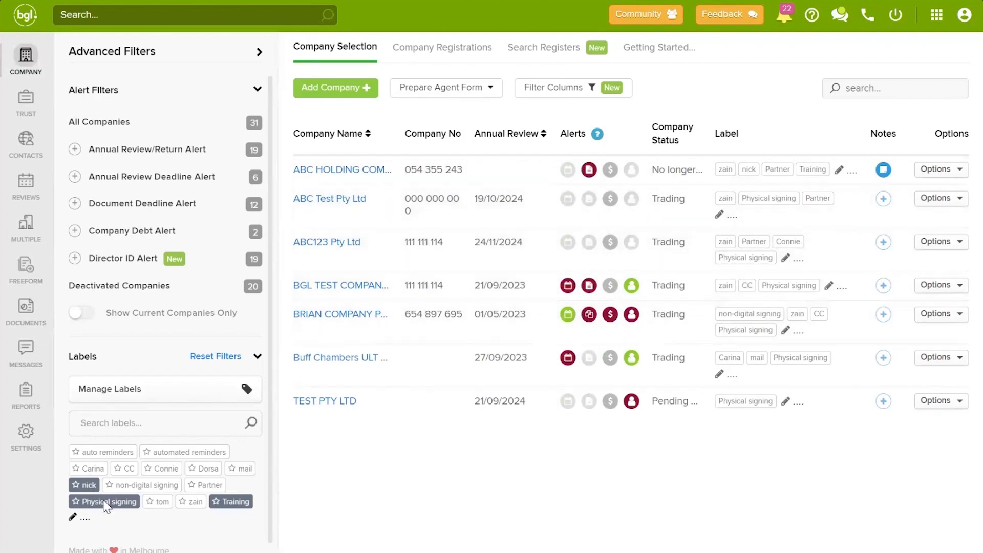
pyautogui.click(85, 484)
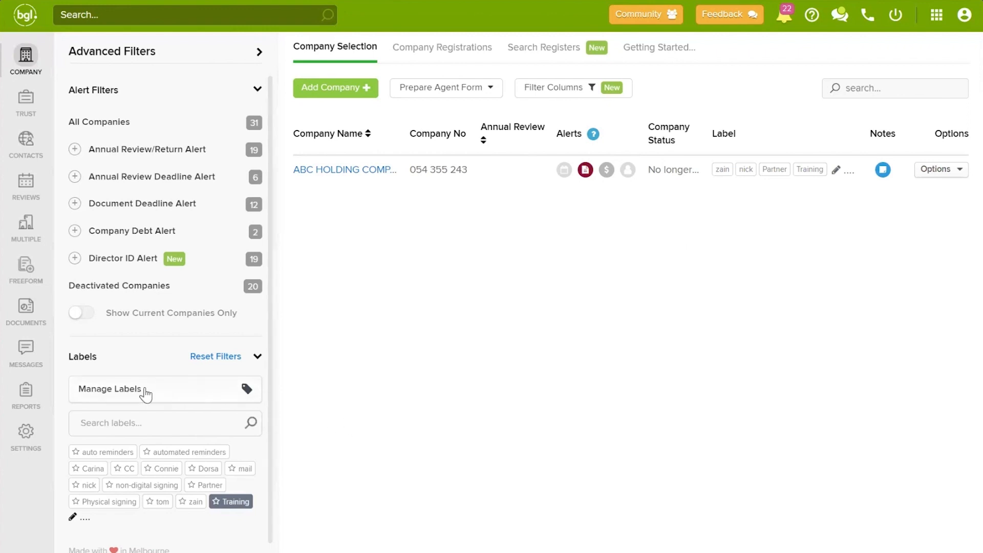
pyautogui.click(175, 391)
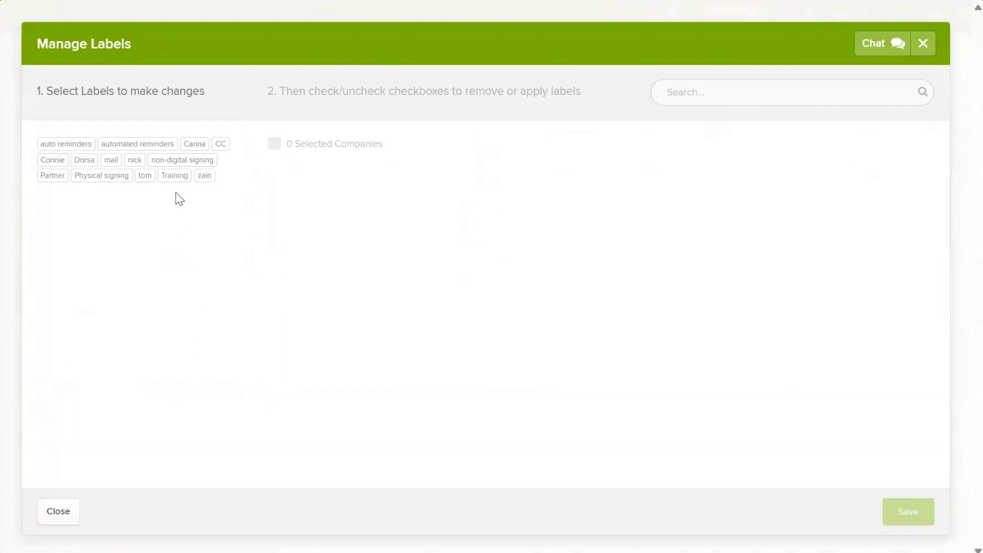
pyautogui.click(177, 176)
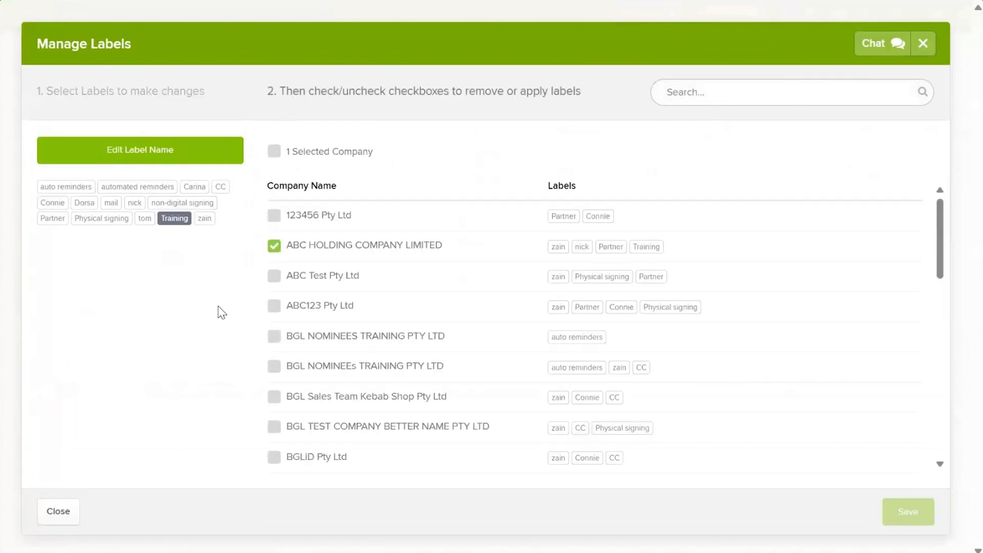
pyautogui.click(274, 276)
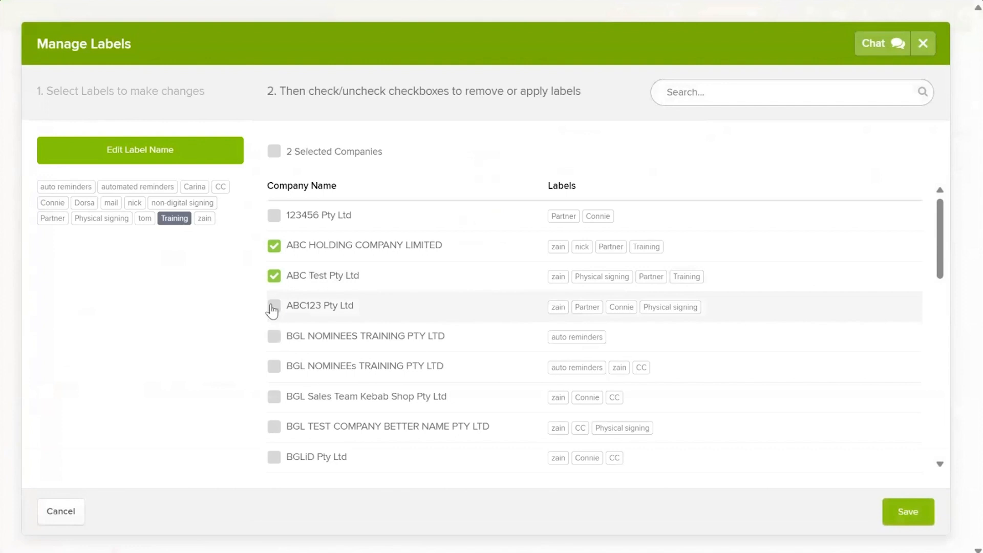
pyautogui.click(274, 307)
pyautogui.click(274, 336)
pyautogui.click(274, 336)
pyautogui.click(273, 306)
pyautogui.click(275, 277)
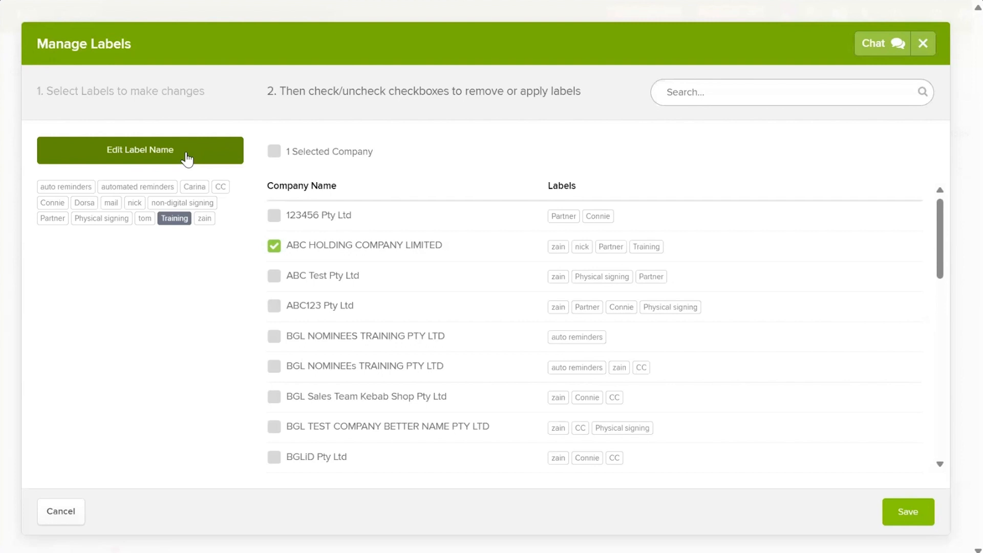
pyautogui.click(922, 44)
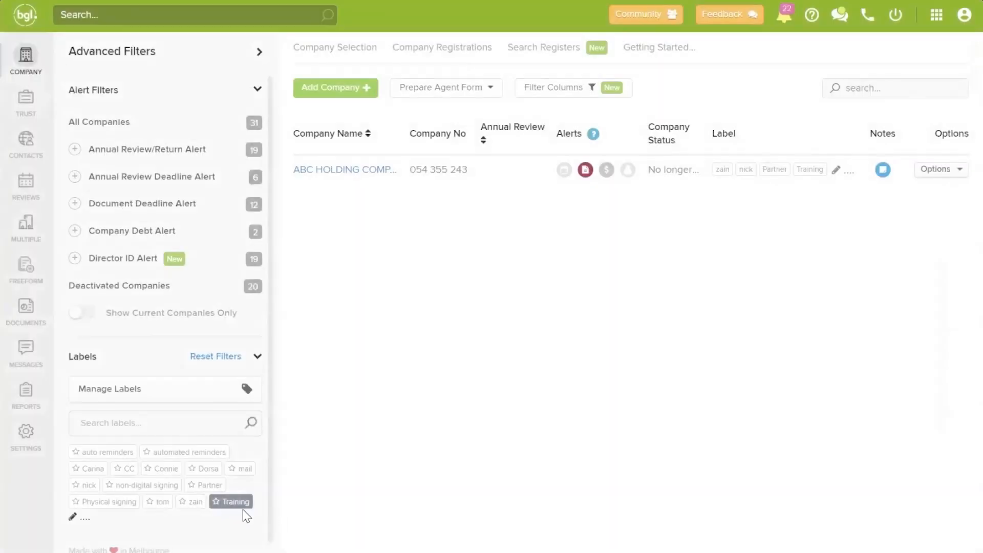
# Step: Reselect the Training label chip, delete it and confirm with Delete Label
pyautogui.click(221, 502)
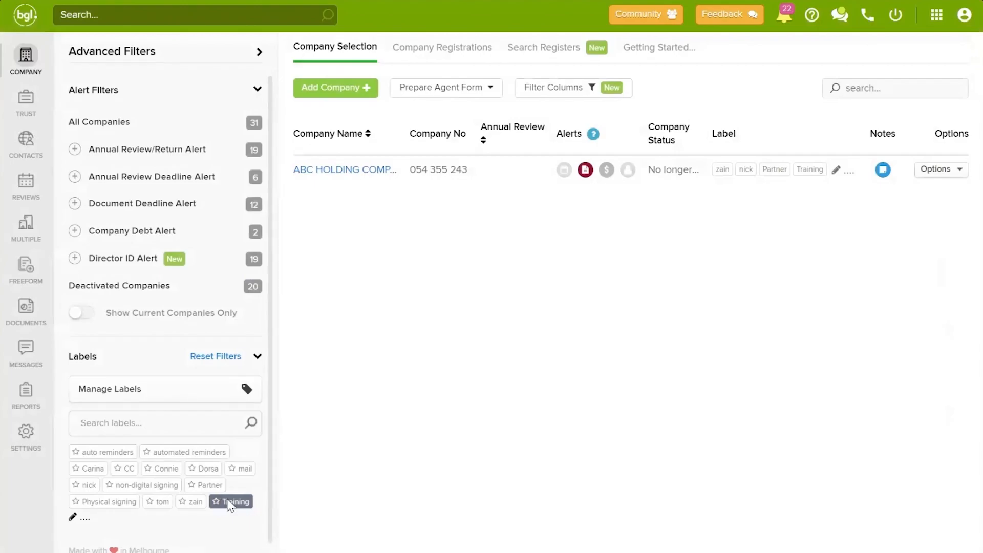
pyautogui.click(229, 501)
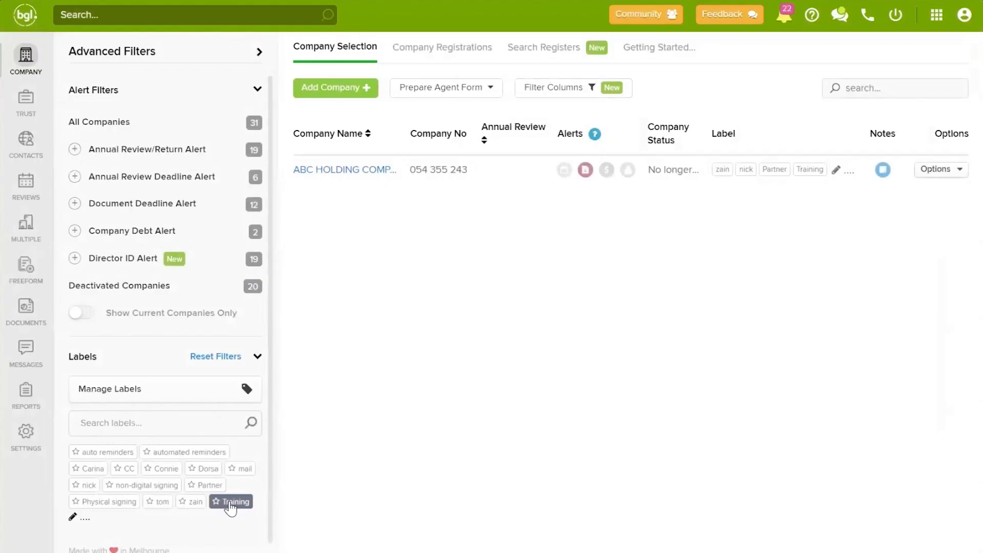
pyautogui.press('Delete')
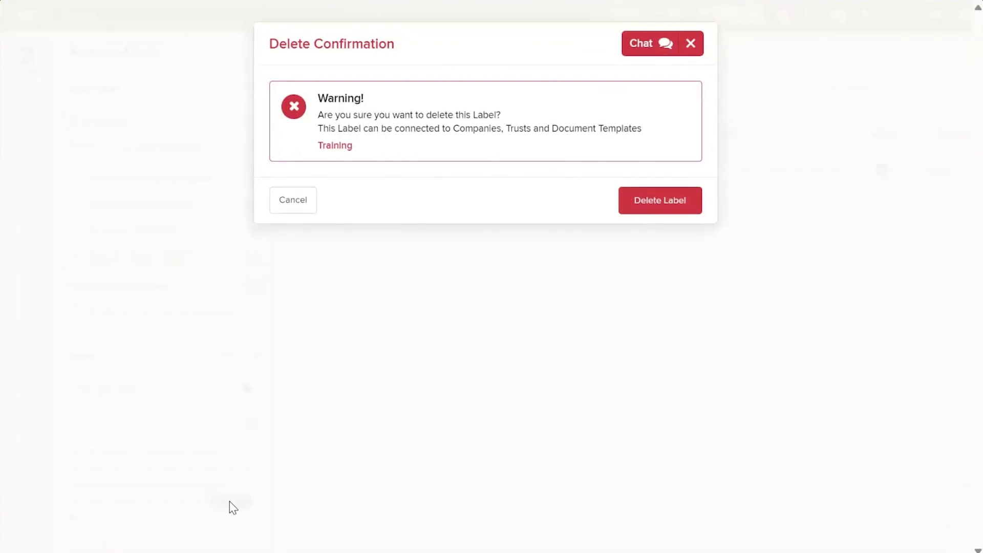
pyautogui.click(670, 198)
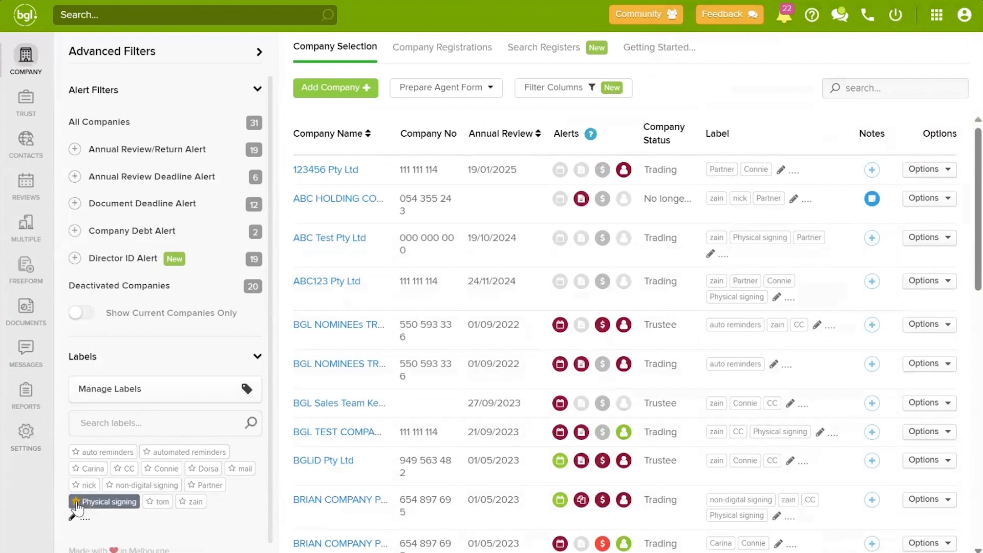
pyautogui.click(77, 502)
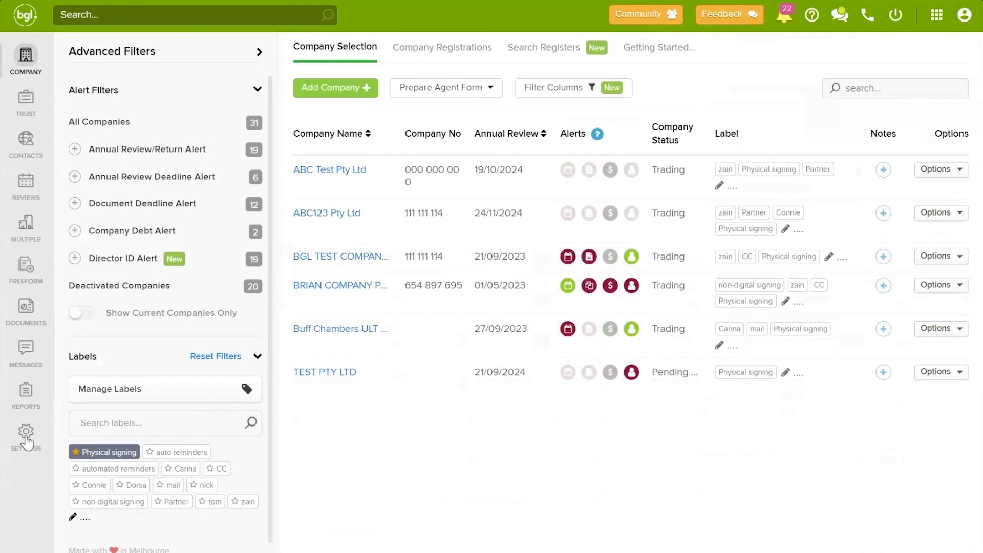
pyautogui.click(26, 435)
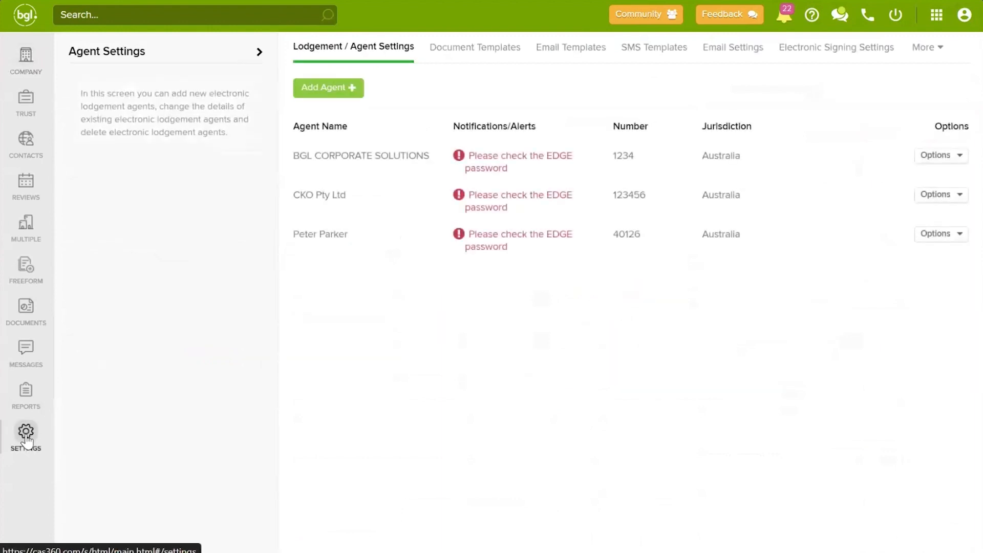
pyautogui.click(31, 57)
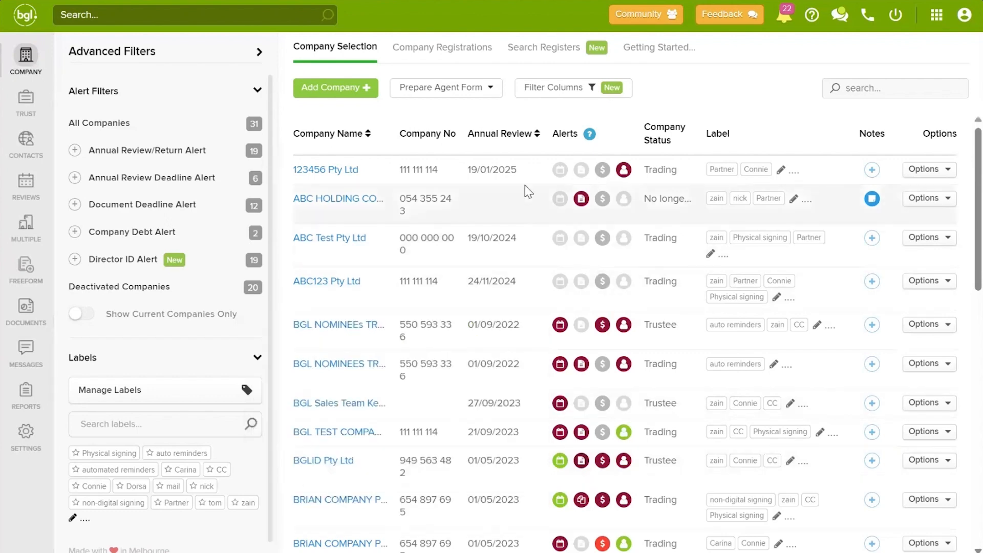
# Step: Filter the list by Annual Review/Return Alert and check the alert icon popups
pyautogui.moveTo(560, 328)
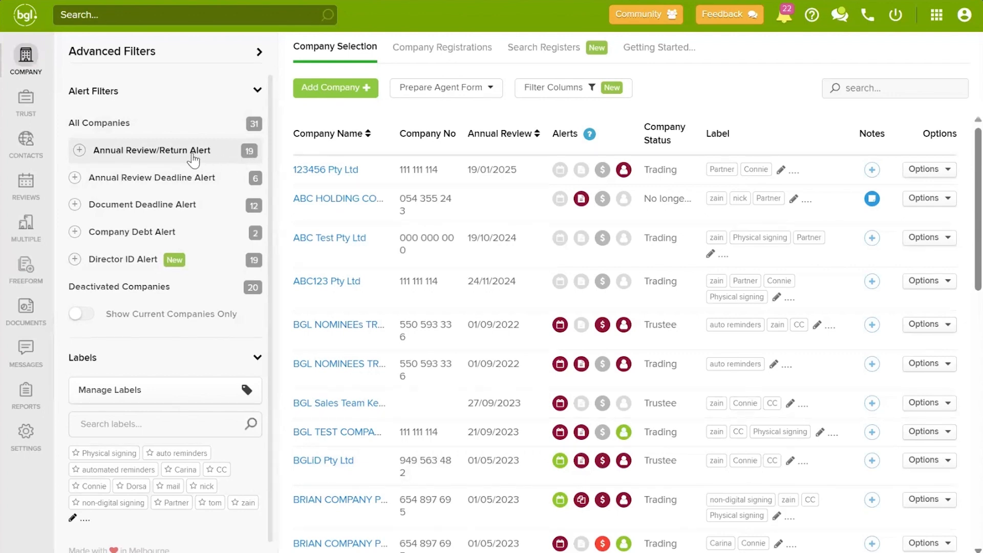
pyautogui.click(193, 159)
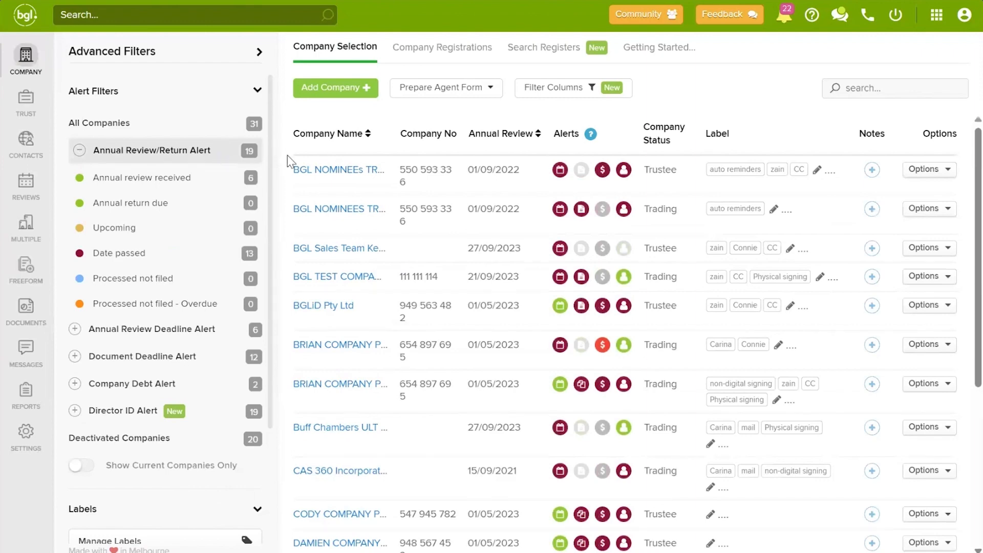
pyautogui.scroll(-5, 502, 275)
pyautogui.scroll(5, 502, 279)
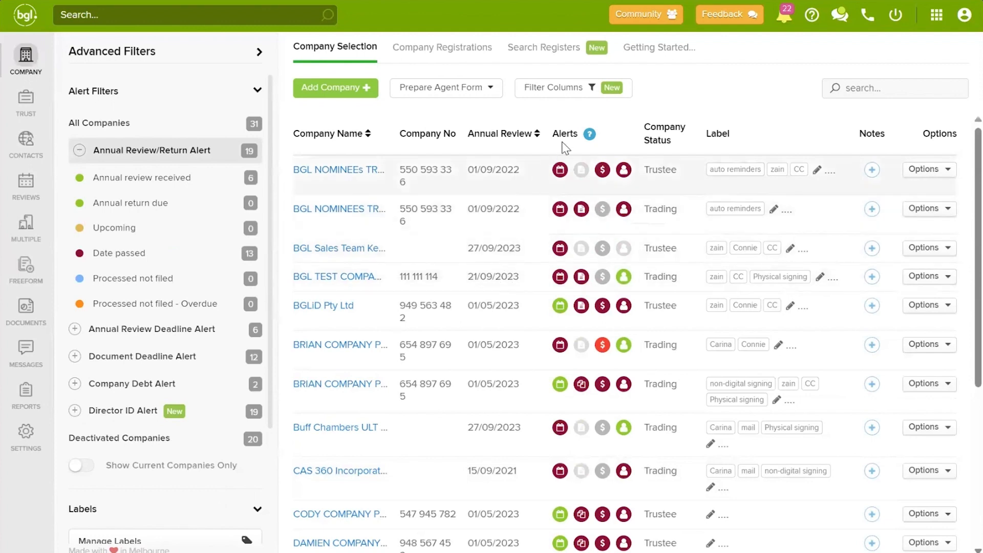
pyautogui.moveTo(589, 137)
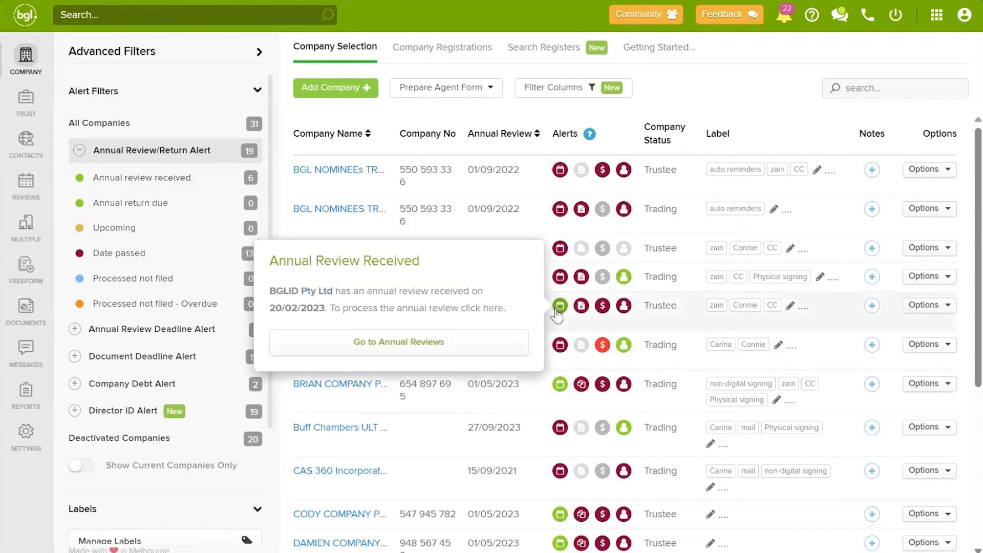
# Step: Check the company's annual reviews, go back to the Annual Review/Return Alert company list, and view the notifications
pyautogui.click(387, 342)
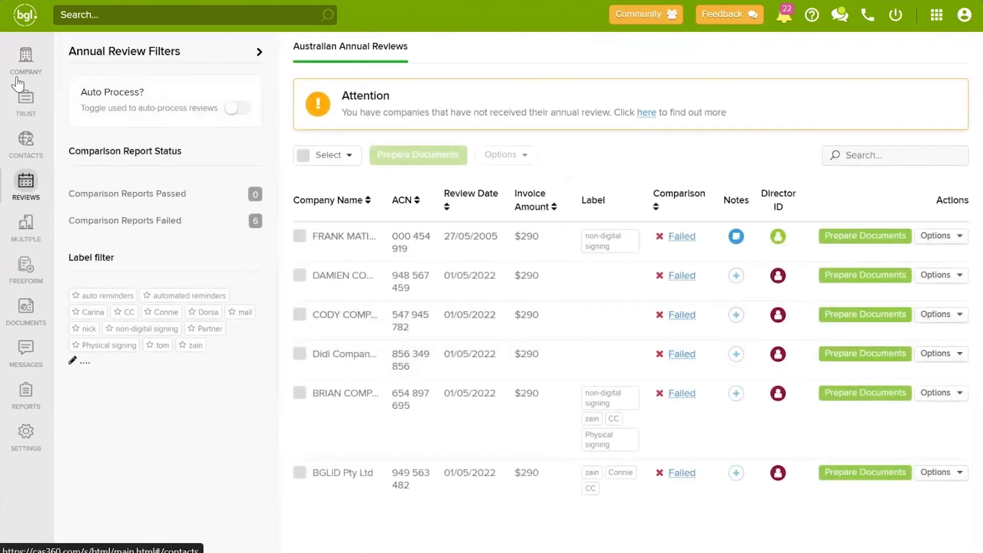
pyautogui.click(24, 59)
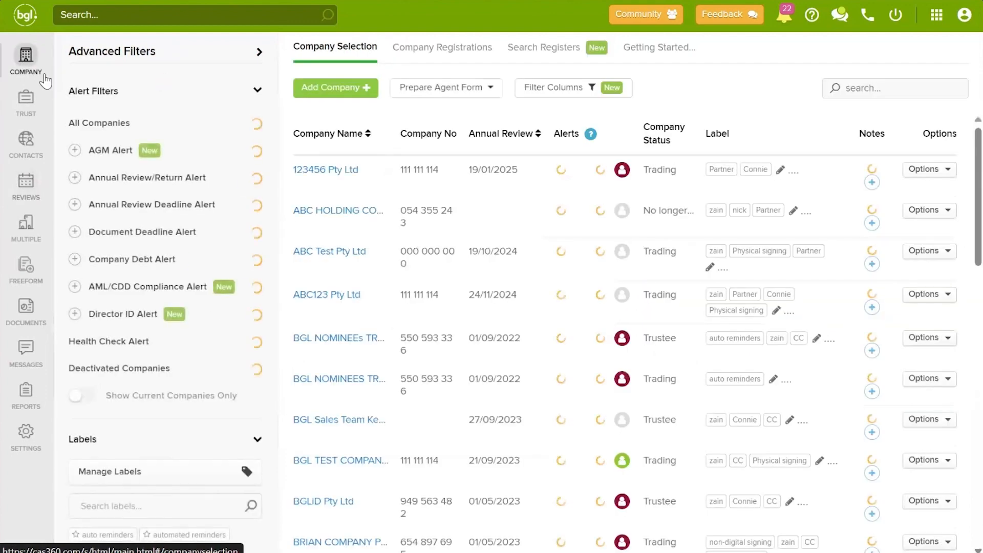
pyautogui.click(170, 160)
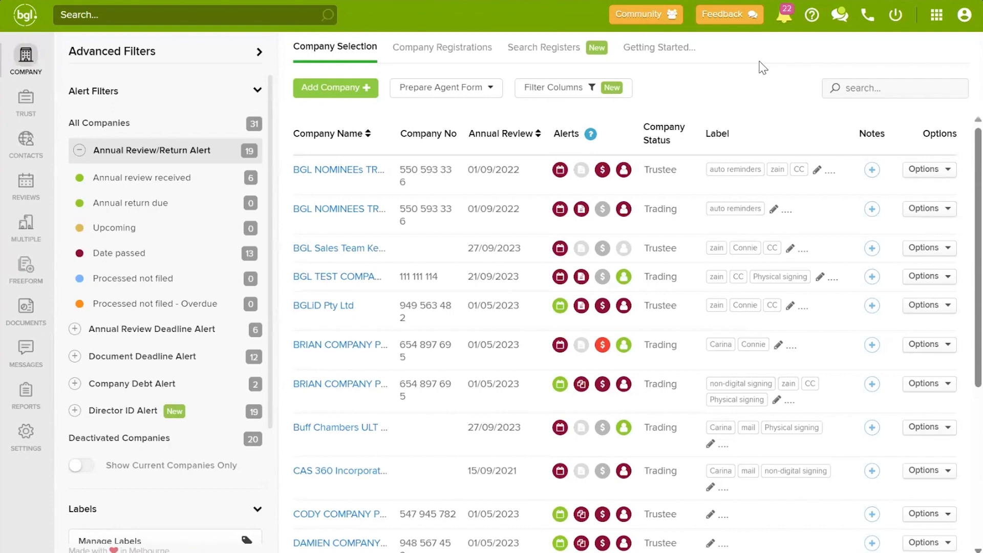
pyautogui.click(779, 21)
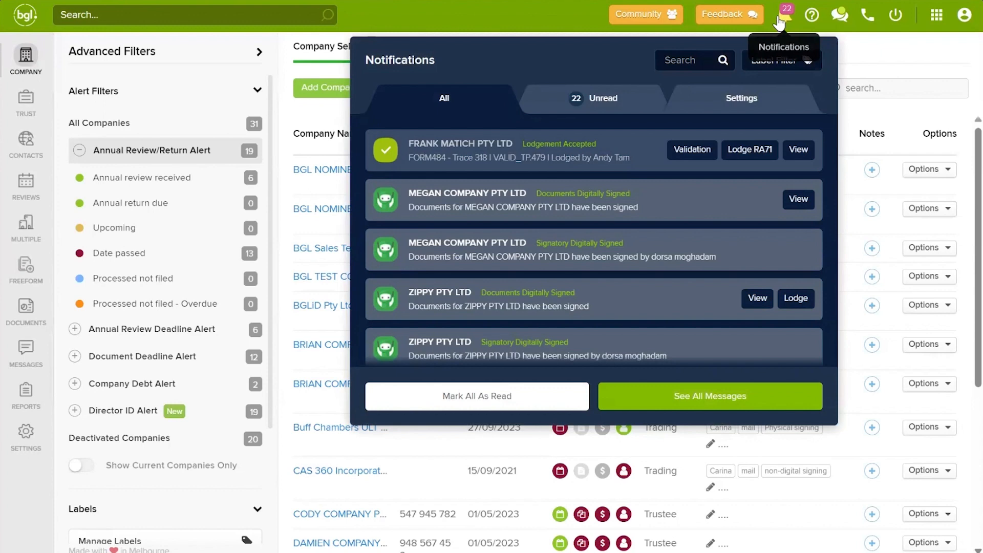
# Step: Close the notifications panel to return to the alert-filtered company list
pyautogui.click(779, 23)
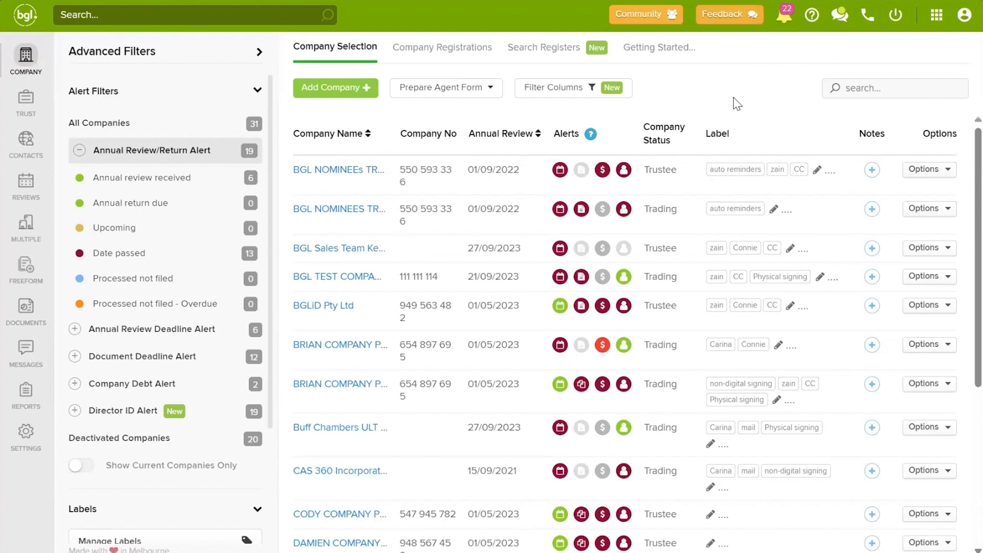
# Step: Deactivate BGL NOMINEES TRAINING PTY LTD from the first row's Options menu and confirm
pyautogui.click(926, 169)
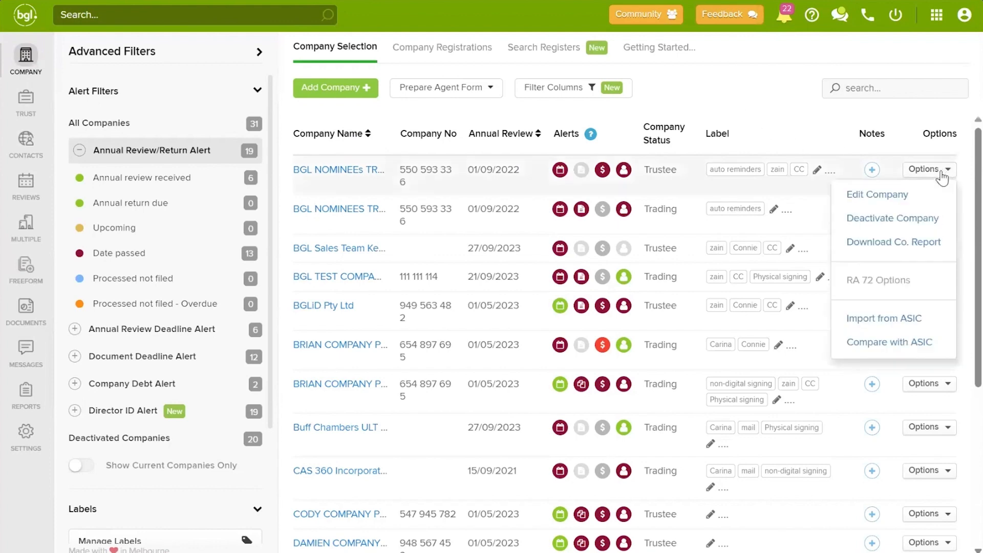
pyautogui.click(896, 221)
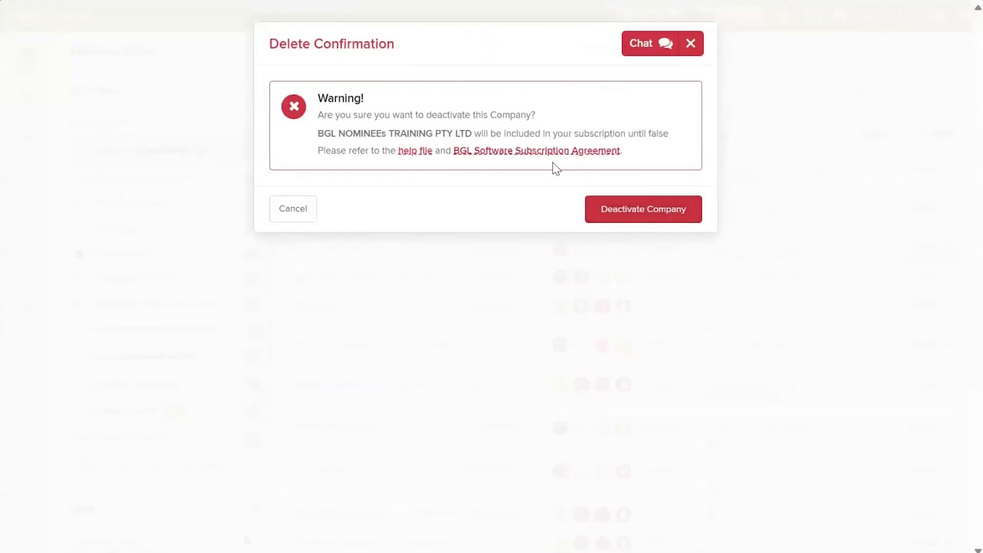
pyautogui.click(654, 210)
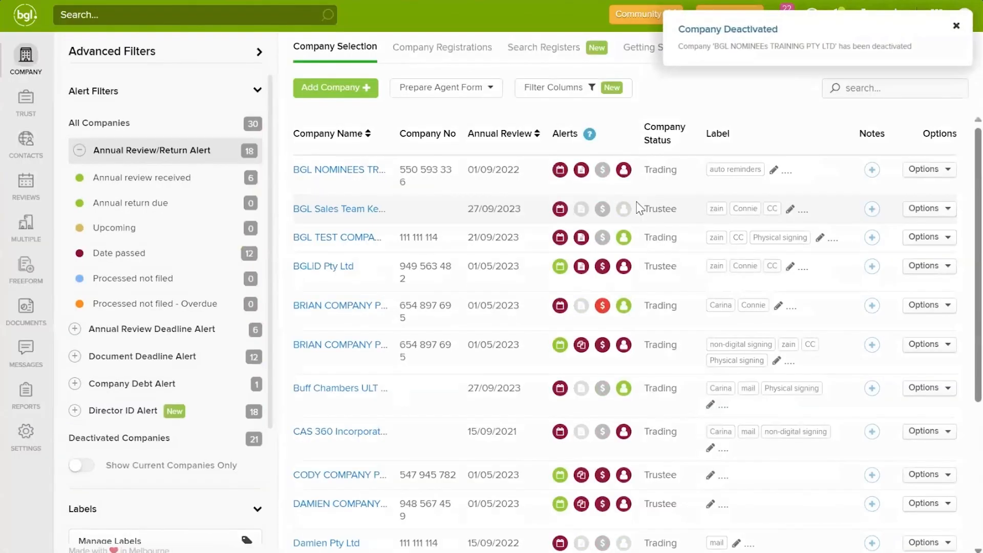
pyautogui.moveTo(560, 209)
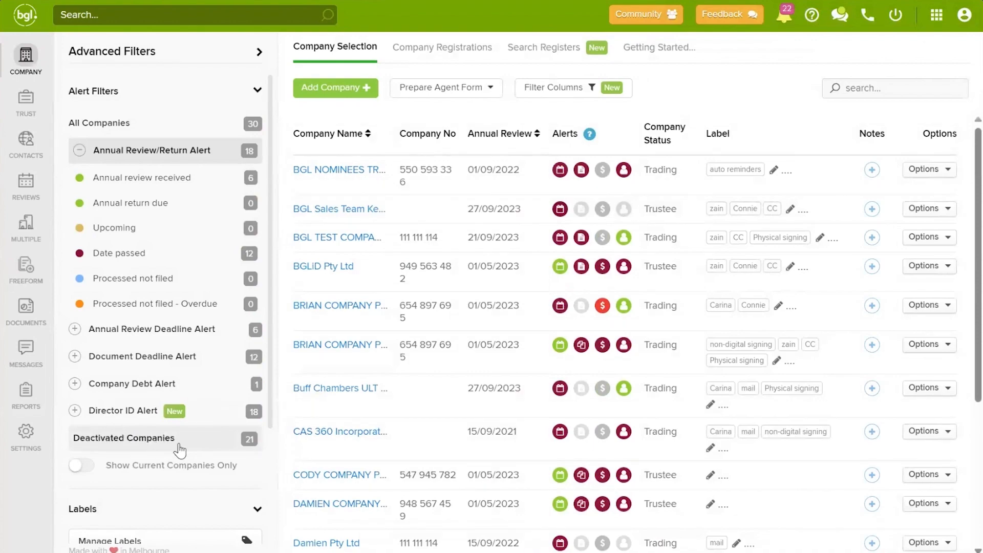
# Step: Show the Deactivated Companies list of 21 from Advanced Filters
pyautogui.click(157, 440)
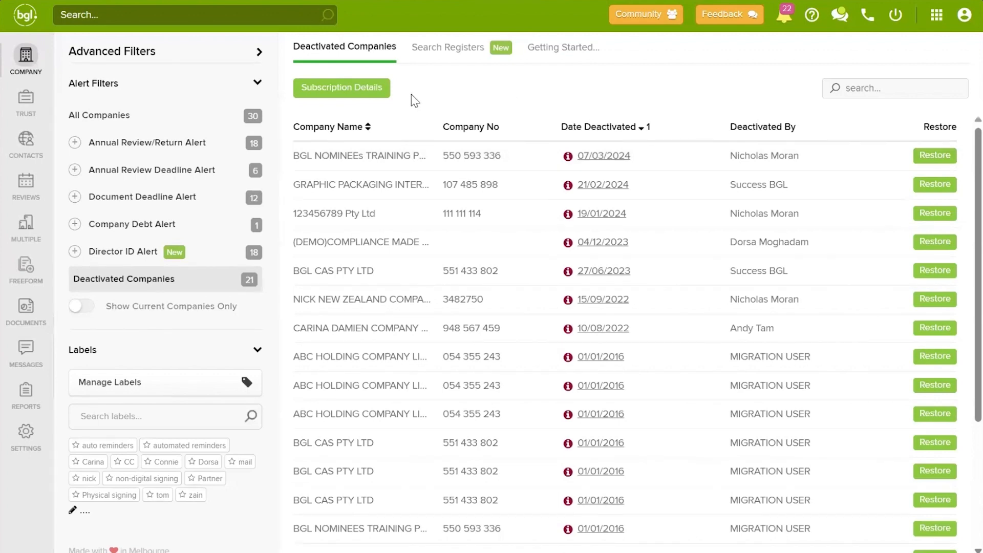
# Step: Review Subscription Details showing 30 of 100 companies used, then dismiss it
pyautogui.click(372, 86)
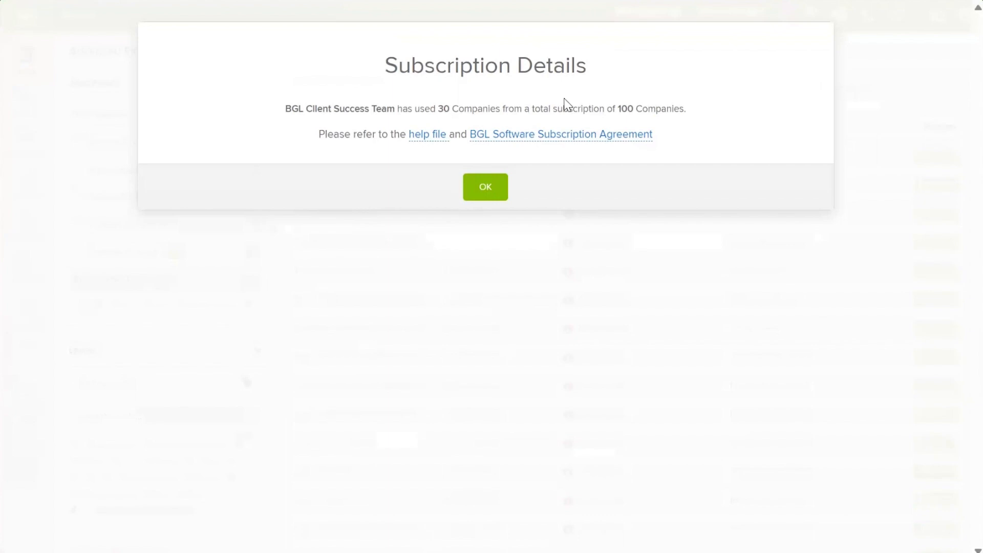
pyautogui.click(502, 198)
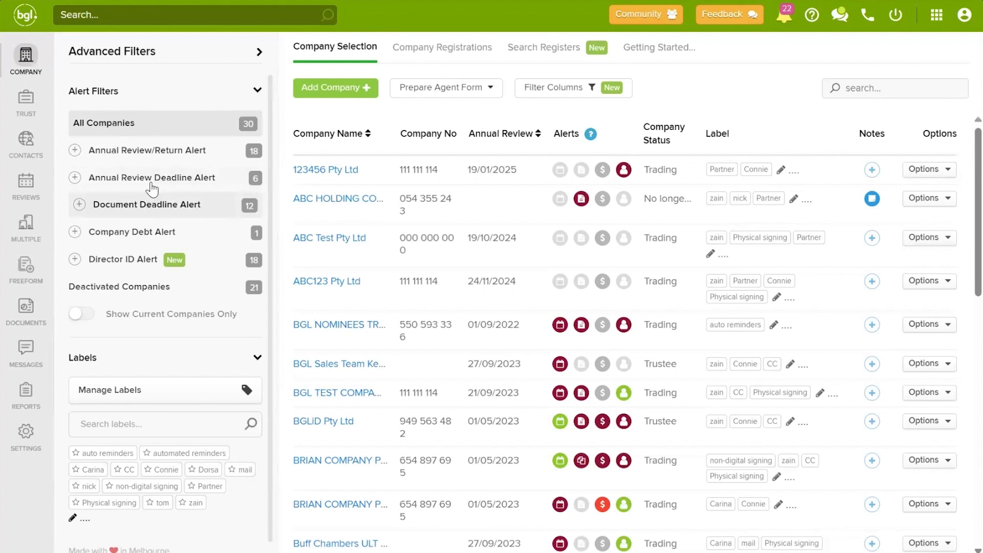
# Step: Filter by Document Deadline Alert and view late-document details for ABC HOLDING and BRIAN COMPANY
pyautogui.click(162, 205)
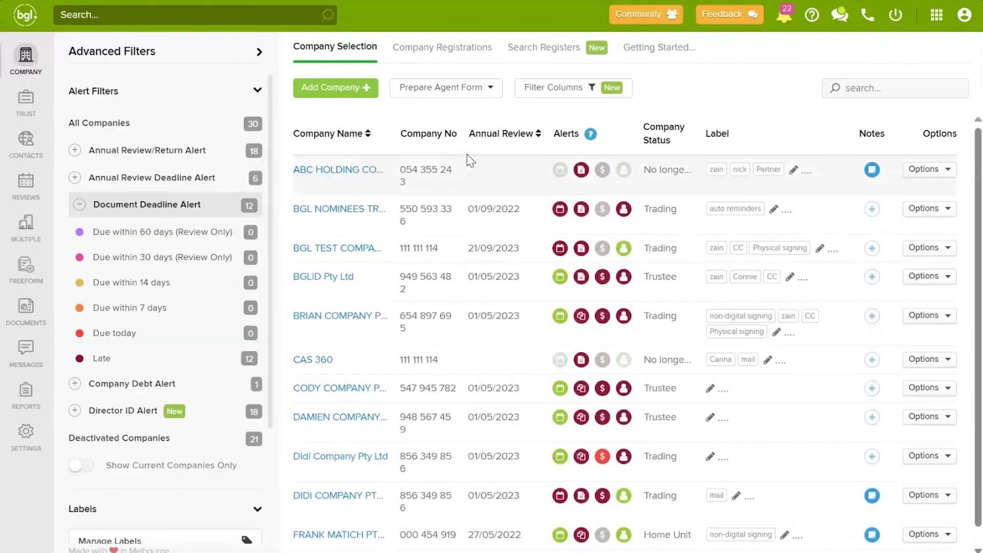
pyautogui.click(581, 171)
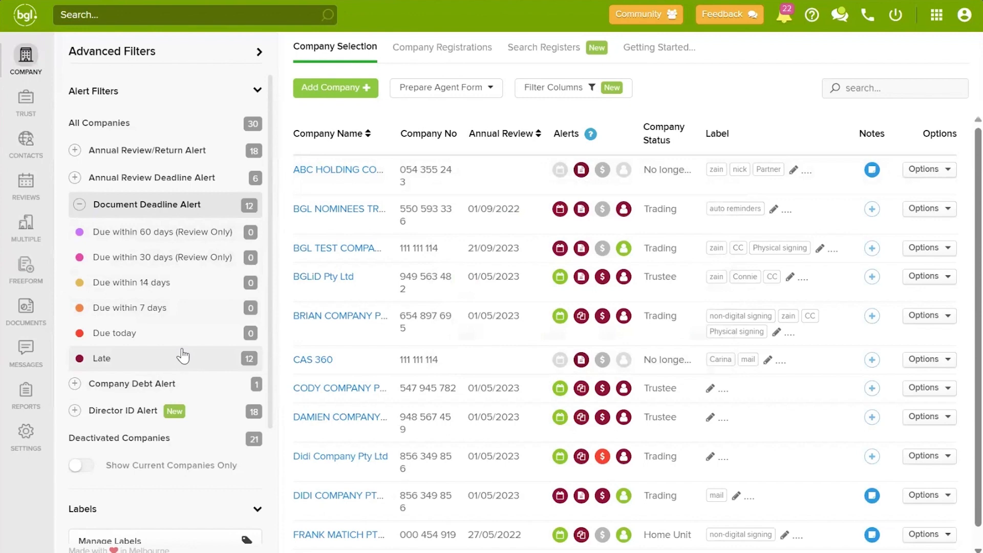
pyautogui.moveTo(581, 318)
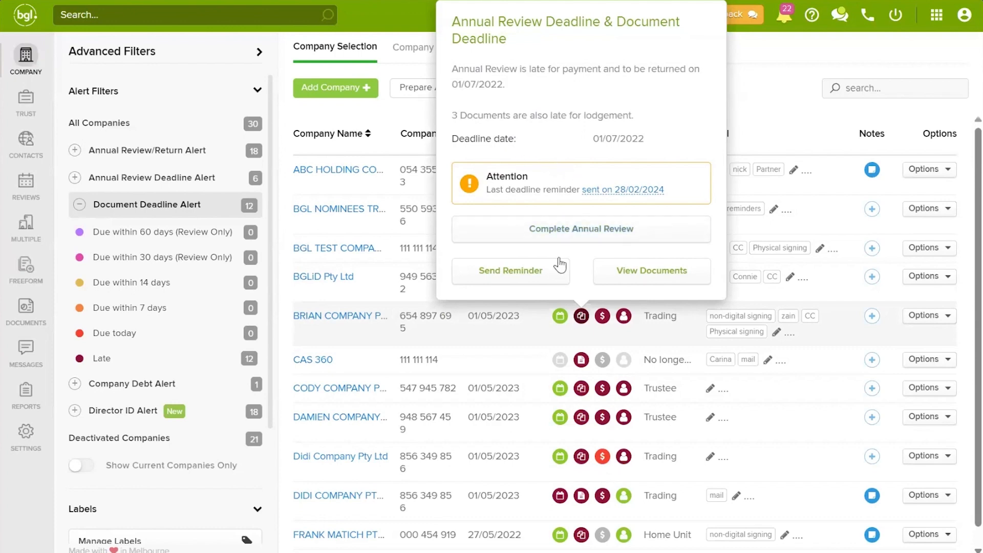
# Step: Start a document deadline reminder for BRIAN COMPANY PTY LTD
pyautogui.click(492, 273)
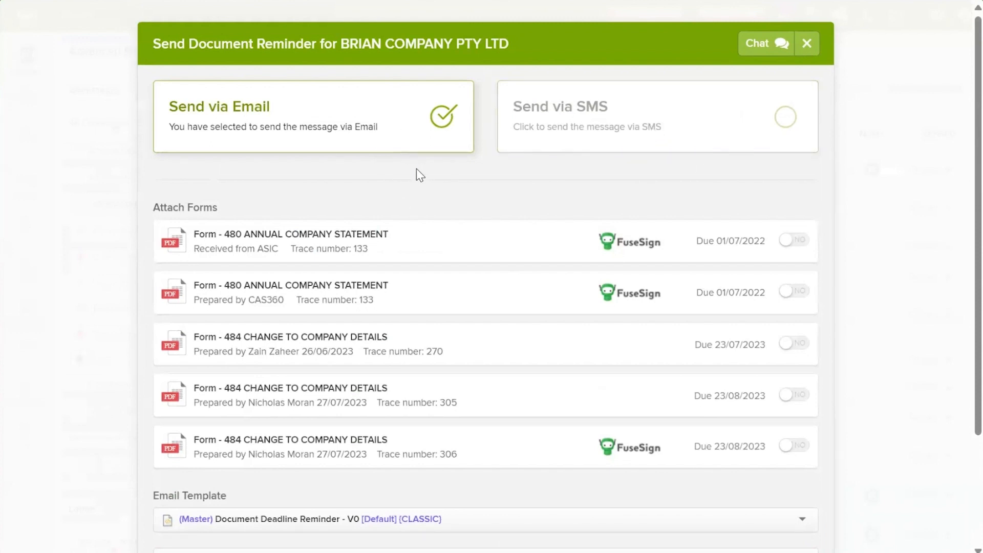
pyautogui.scroll(-2, 434, 182)
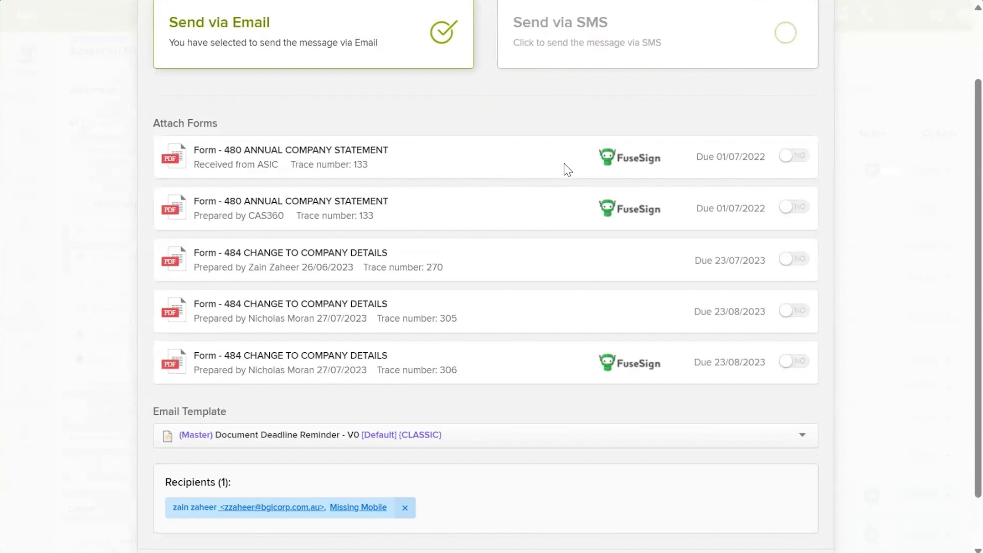
pyautogui.scroll(-1, 532, 195)
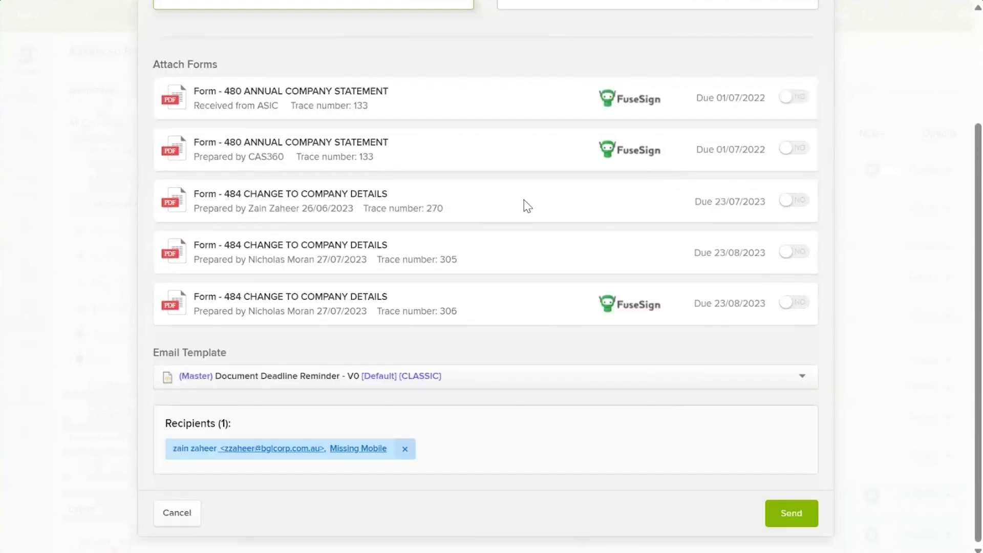
# Step: Choose the MODERN email template, add a second contact as recipient, and continue to the preview
pyautogui.click(480, 373)
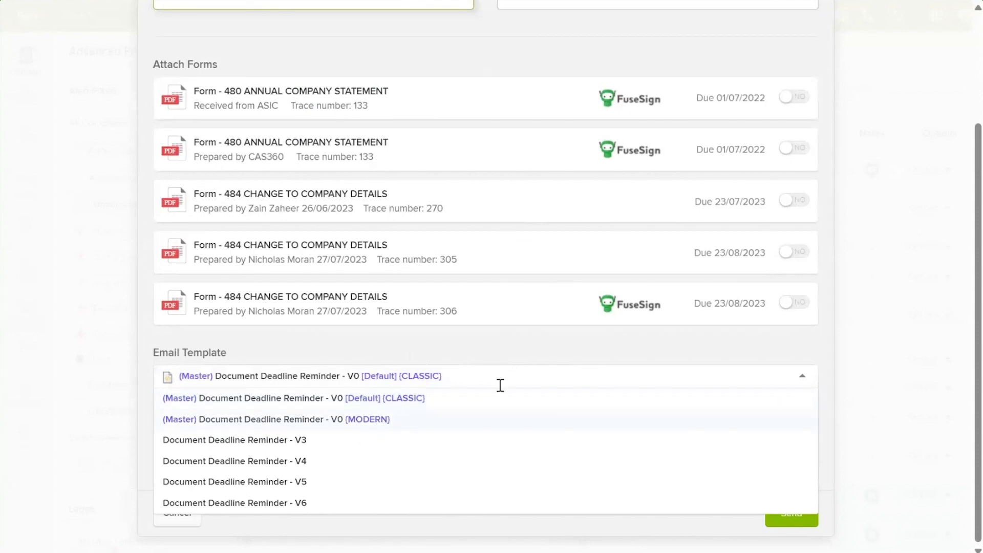
pyautogui.click(363, 429)
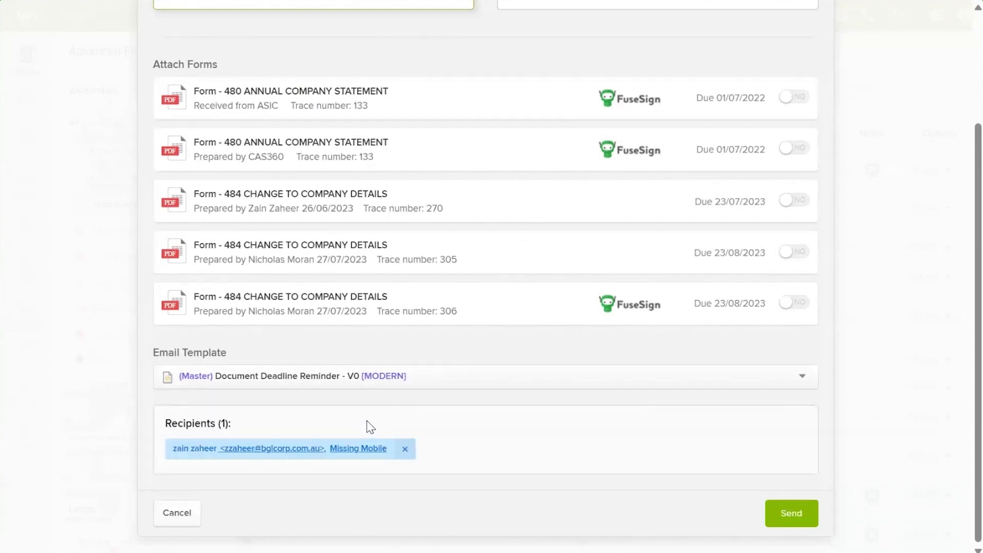
pyautogui.click(457, 442)
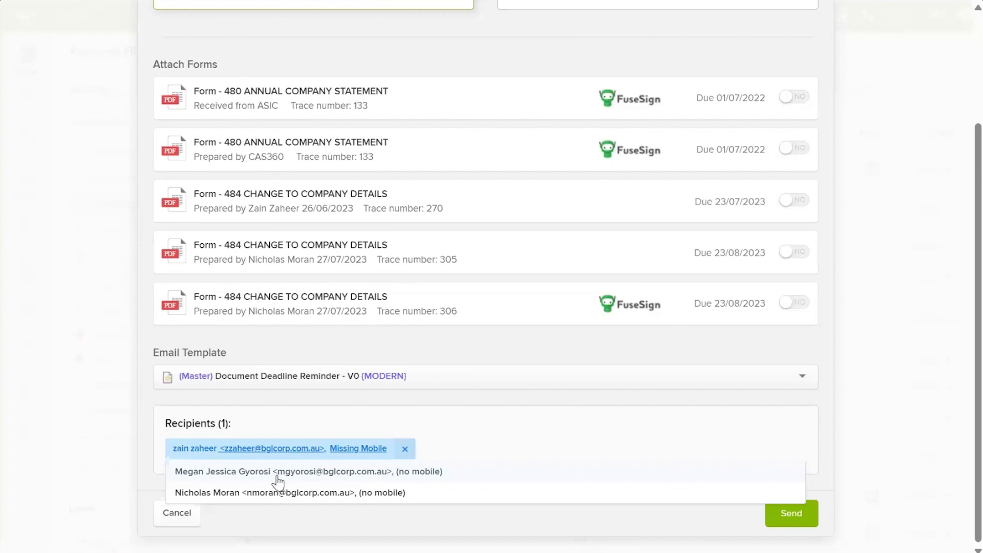
pyautogui.click(222, 492)
pyautogui.click(747, 402)
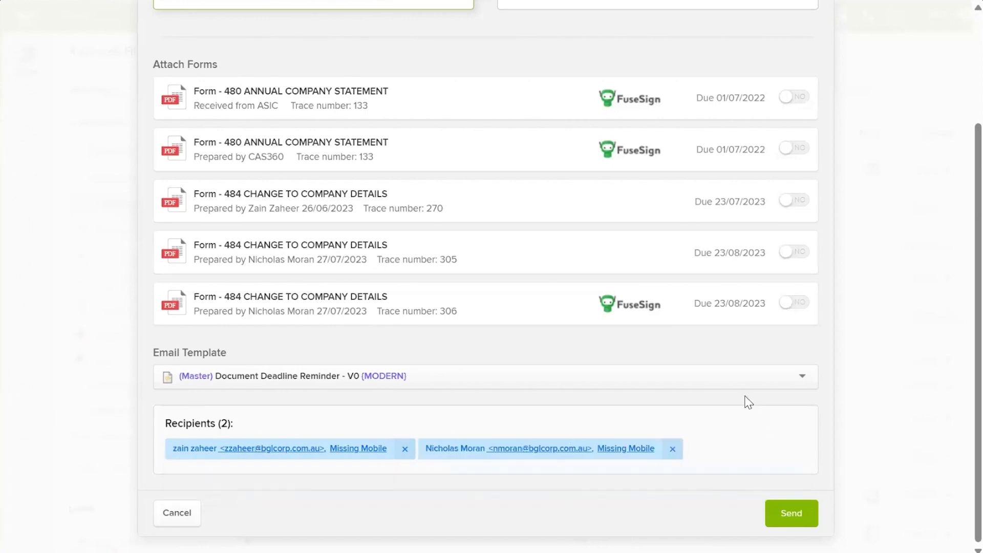
pyautogui.click(803, 523)
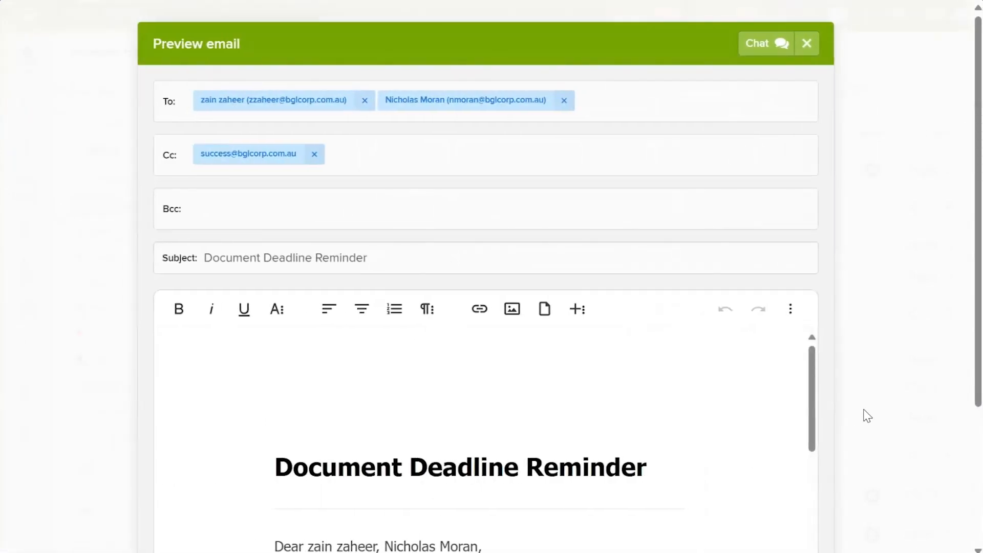
# Step: Replace the contact name in the email's closing line with the correct contact's name
pyautogui.scroll(-3, 895, 332)
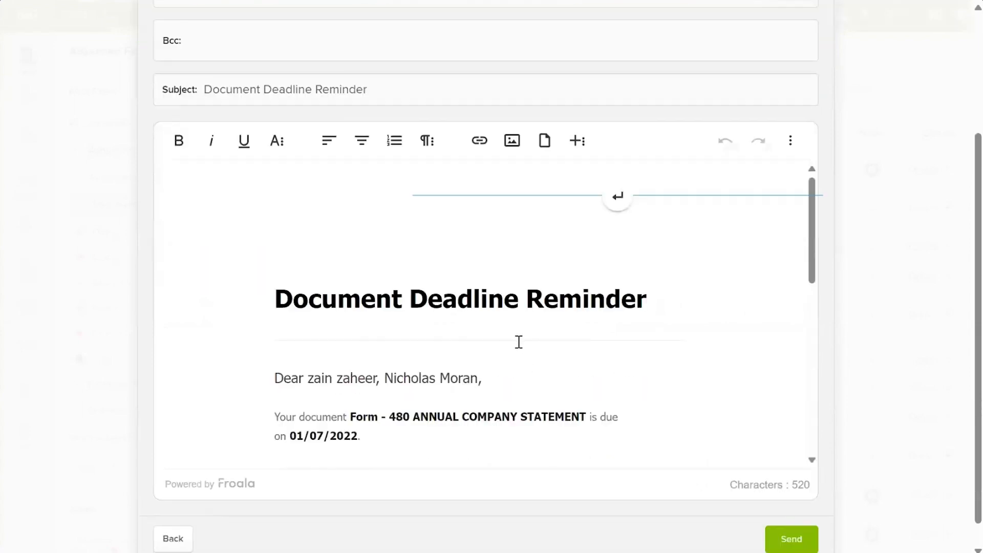
pyautogui.scroll(-3, 450, 301)
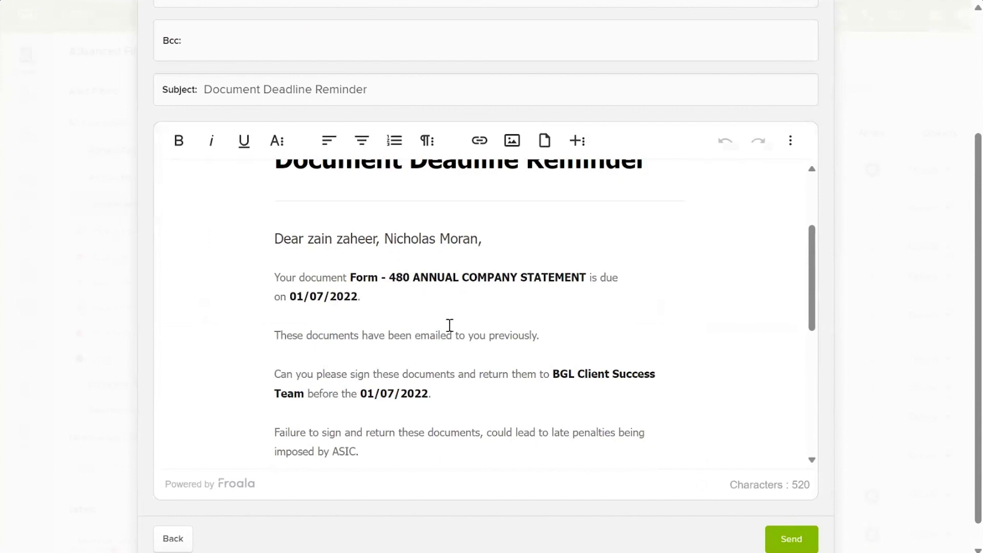
pyautogui.scroll(-1, 450, 324)
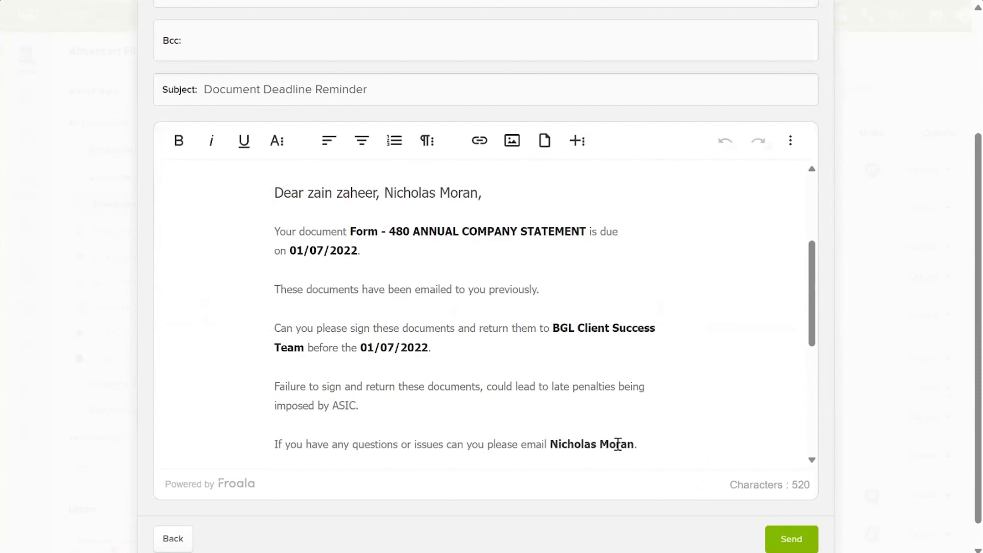
pyautogui.click(634, 444)
pyautogui.press('BackSpace')
pyautogui.press('BackSpace')
pyautogui.press('BackSpace')
pyautogui.press('BackSpace')
pyautogui.press('BackSpace')
pyautogui.press('BackSpace')
pyautogui.press('BackSpace')
pyautogui.press('BackSpace')
pyautogui.press('BackSpace')
pyautogui.press('BackSpace')
pyautogui.press('BackSpace')
pyautogui.press('BackSpace')
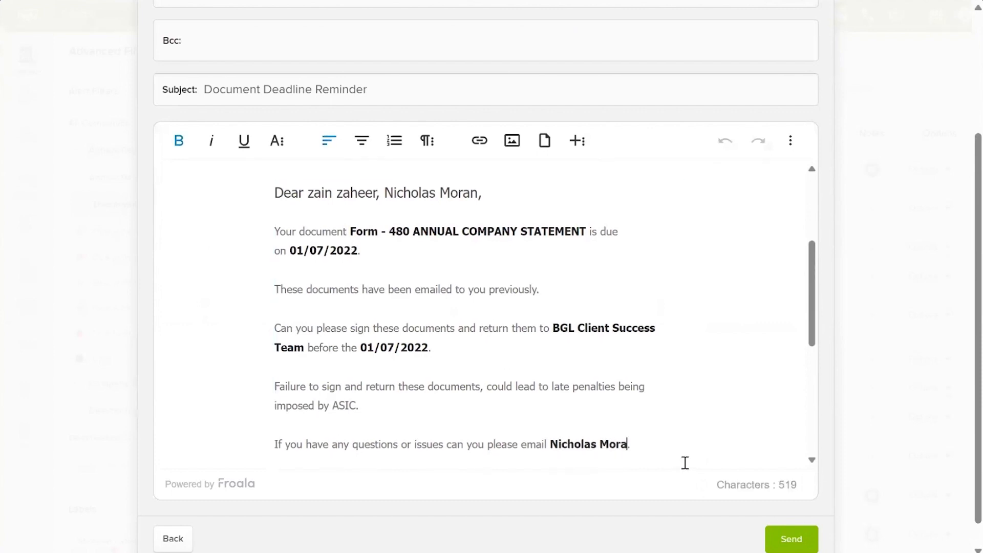
pyautogui.press('BackSpace')
pyautogui.press('BackSpace')
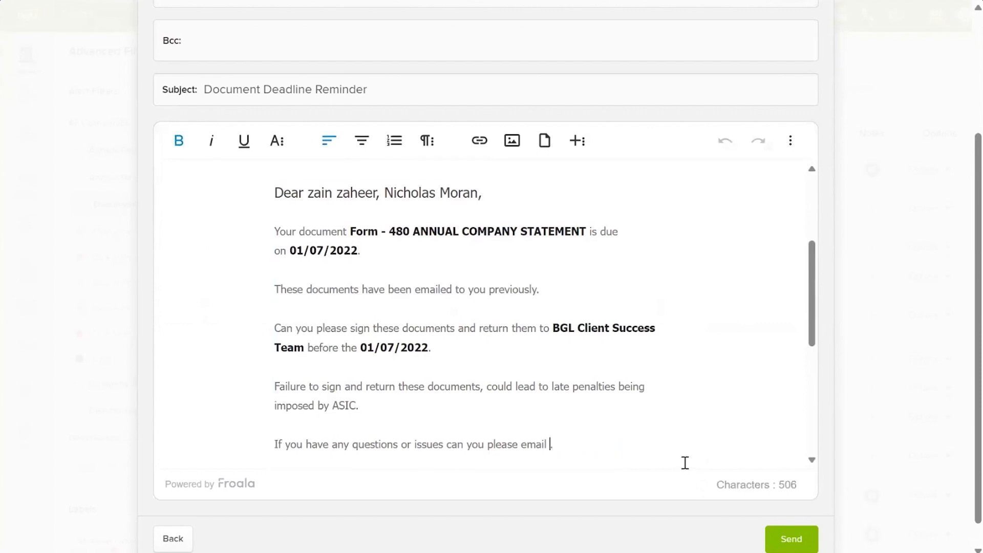
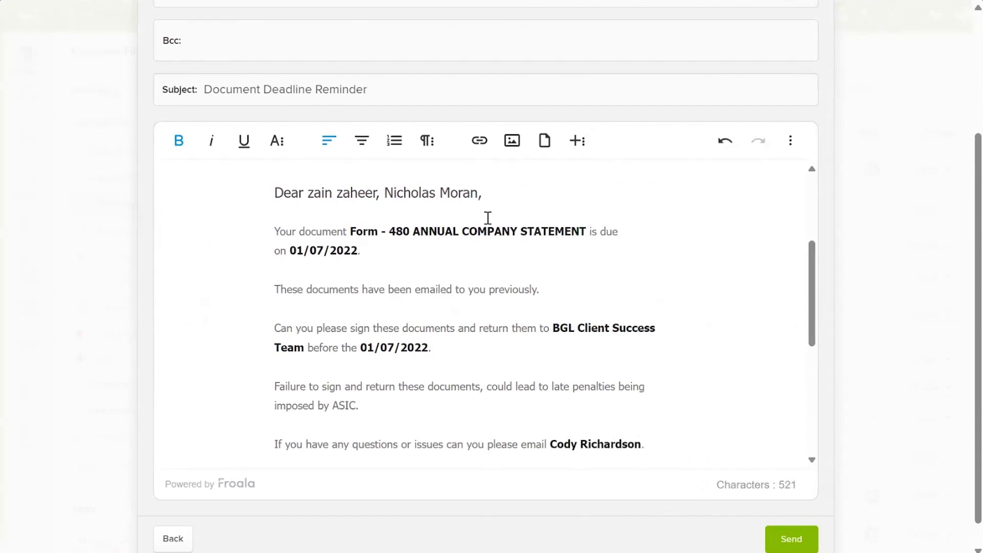
# Step: Send the reminder email and decline saving the recipient as a default contact
pyautogui.scroll(-3, 564, 305)
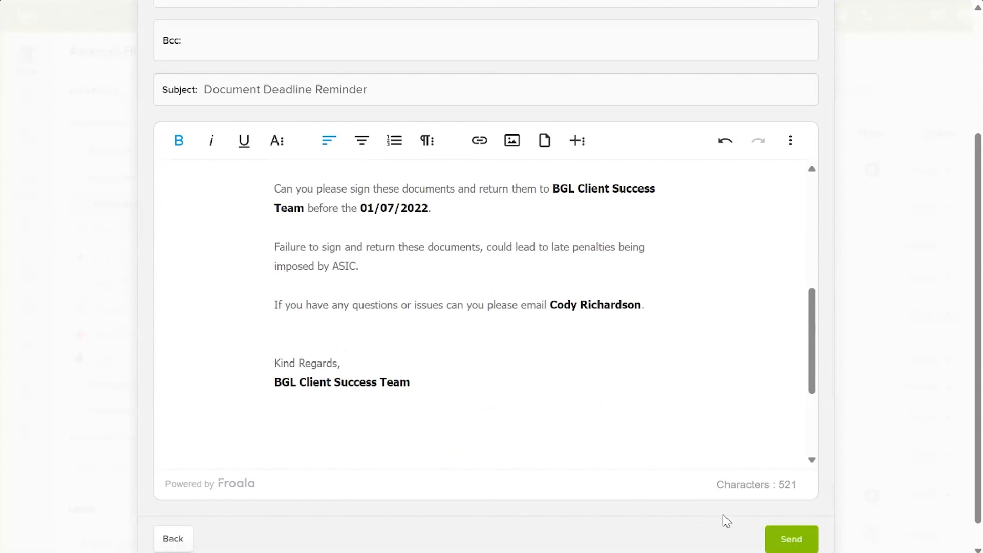
pyautogui.click(778, 535)
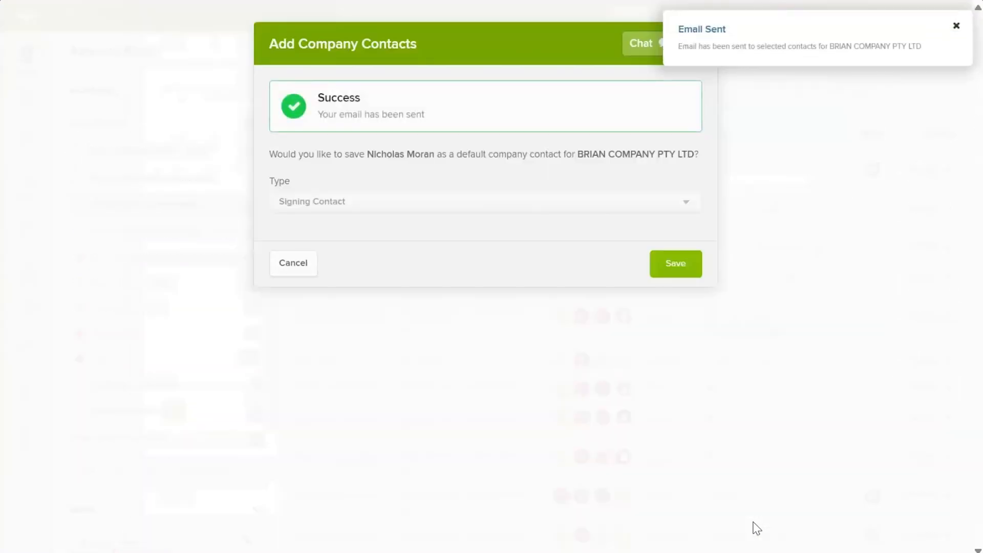
pyautogui.click(290, 262)
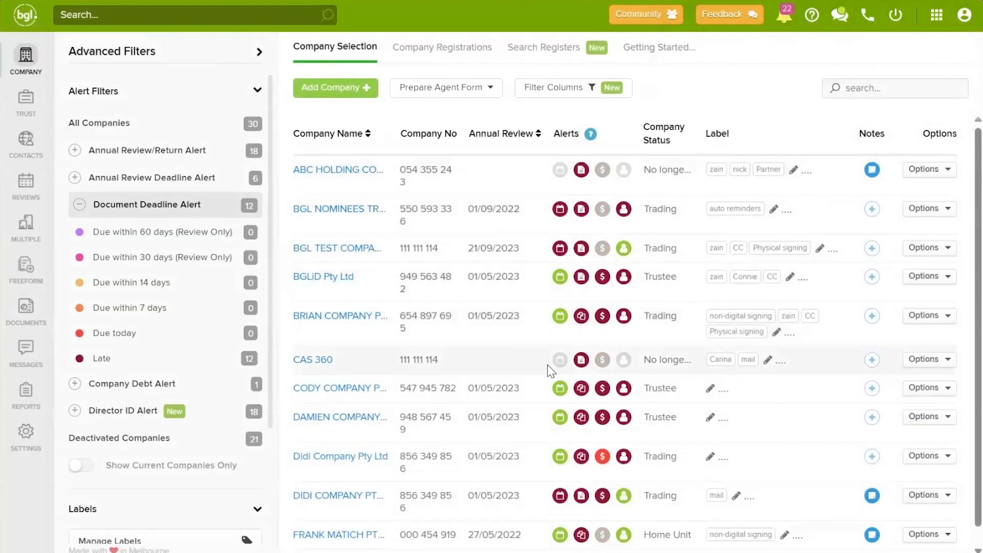
# Step: View BRIAN COMPANY's deadline alert, then switch the filter from Document Deadline Alert to Company Debt Alert
pyautogui.click(581, 316)
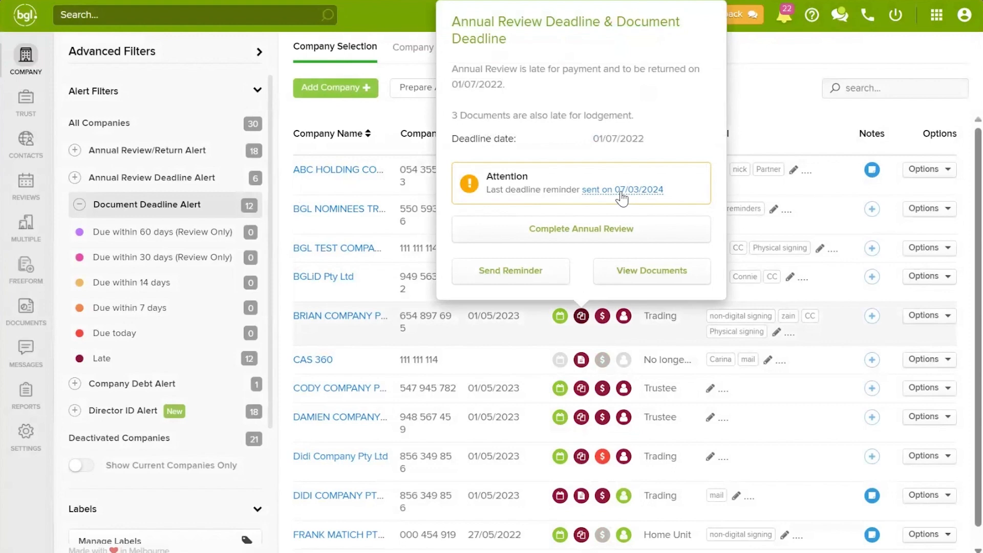
pyautogui.click(122, 208)
pyautogui.click(128, 231)
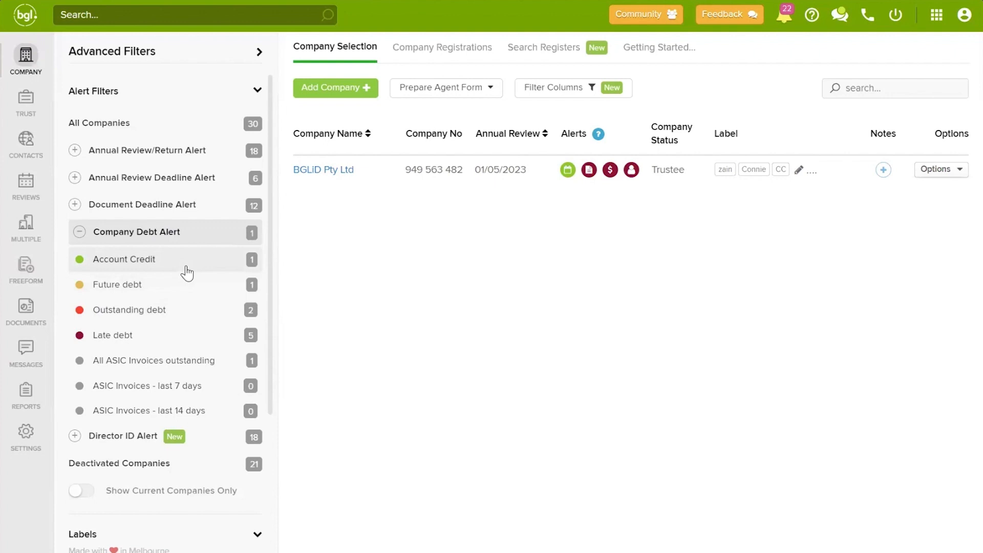
# Step: Filter to the five Late debt companies and view DIDI COMPANY's $40.00 ASIC debt details
pyautogui.click(159, 336)
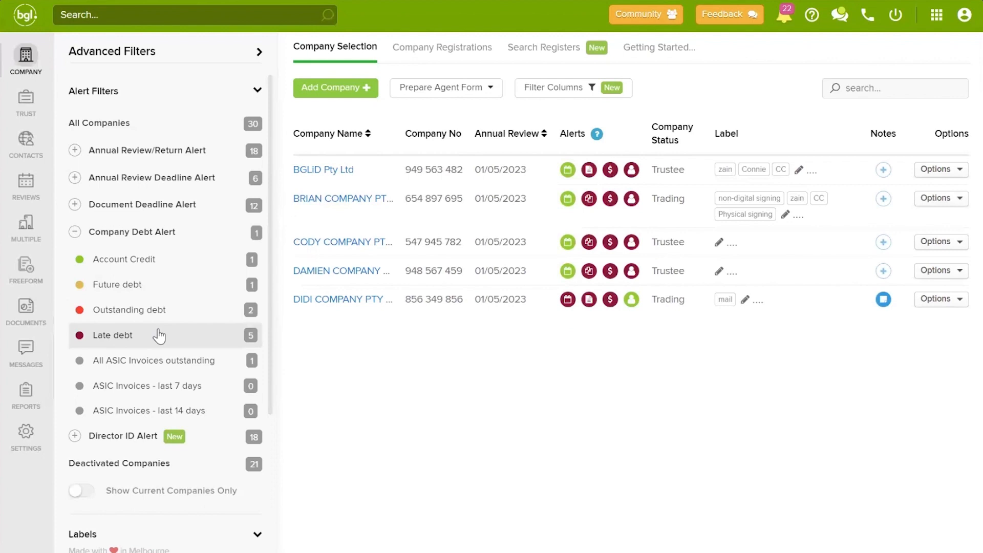
pyautogui.click(609, 301)
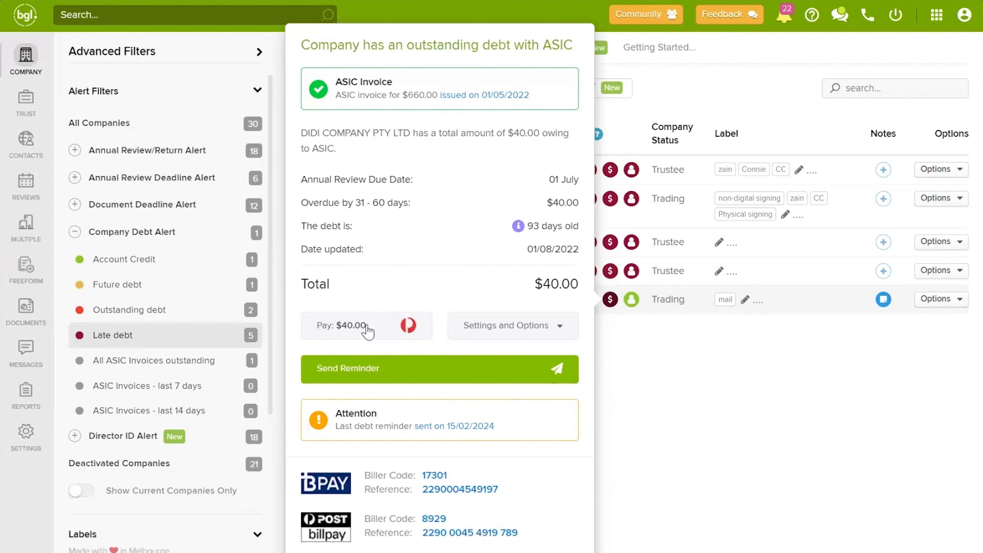
pyautogui.click(384, 326)
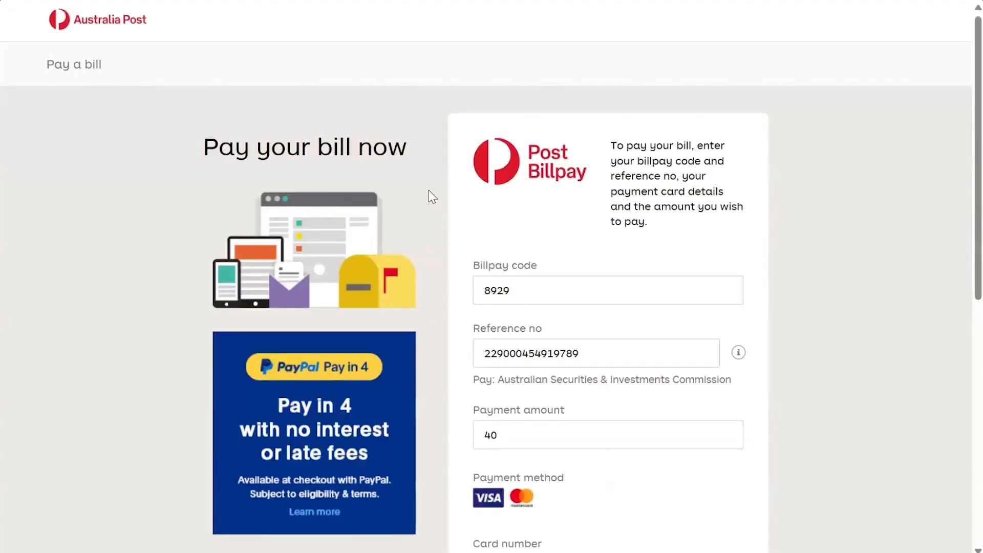
pyautogui.scroll(-3, 412, 197)
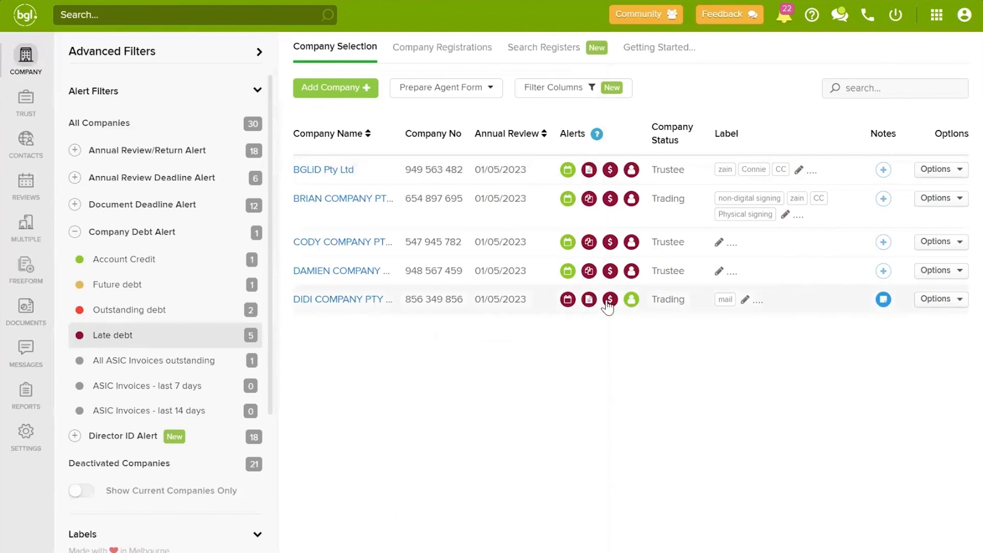
pyautogui.moveTo(608, 306)
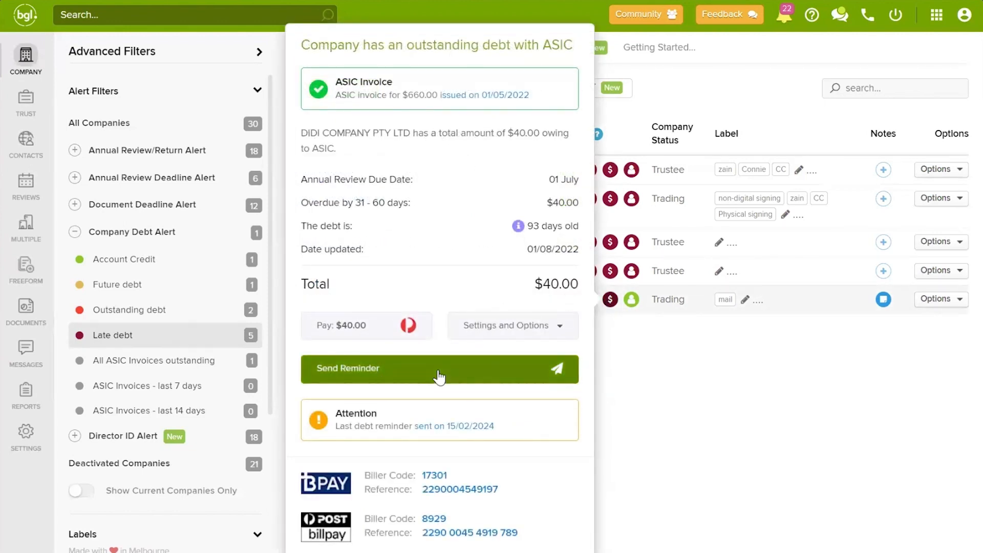
# Step: Address DIDI COMPANY's debt reminder to one contact, attaching and previewing the $40 CAS360 invoice
pyautogui.click(439, 377)
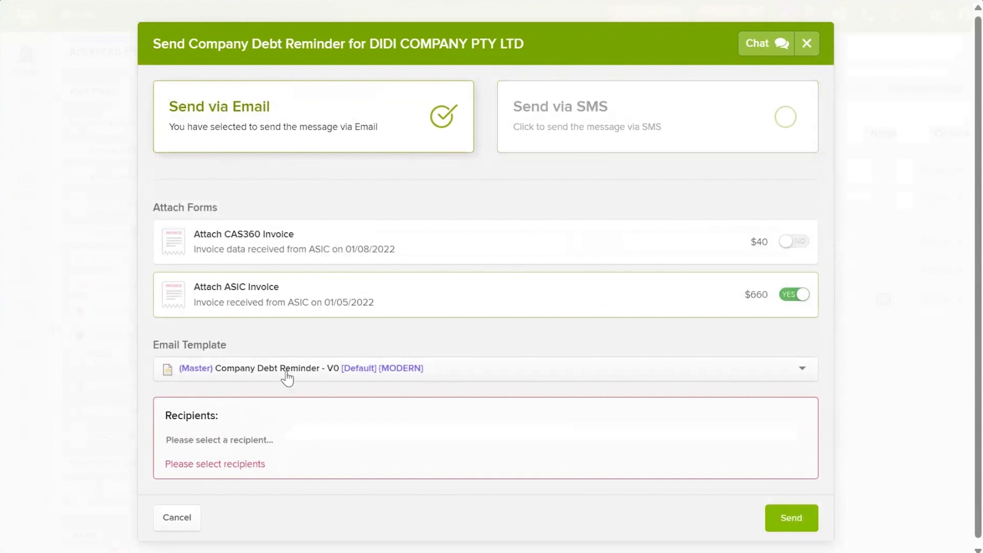
pyautogui.click(246, 430)
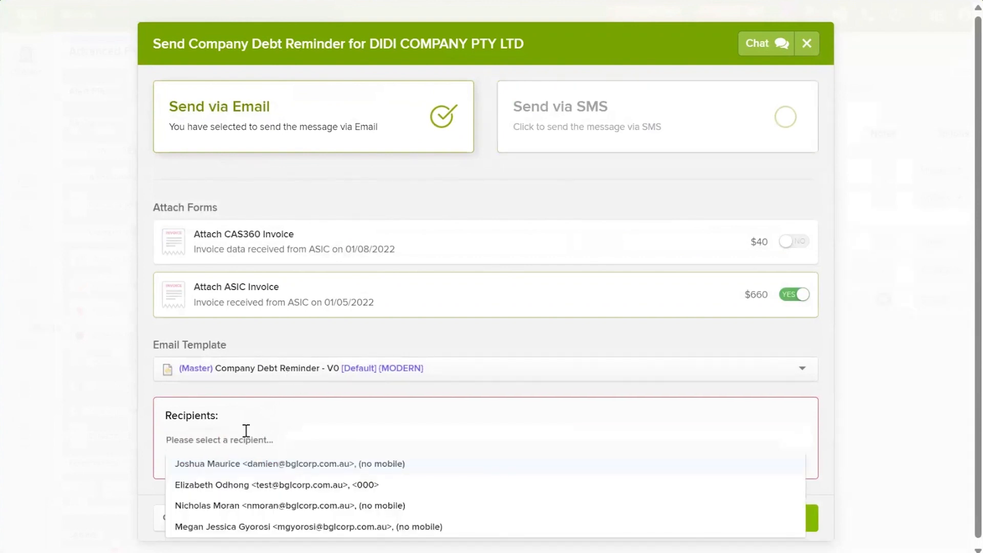
pyautogui.click(251, 505)
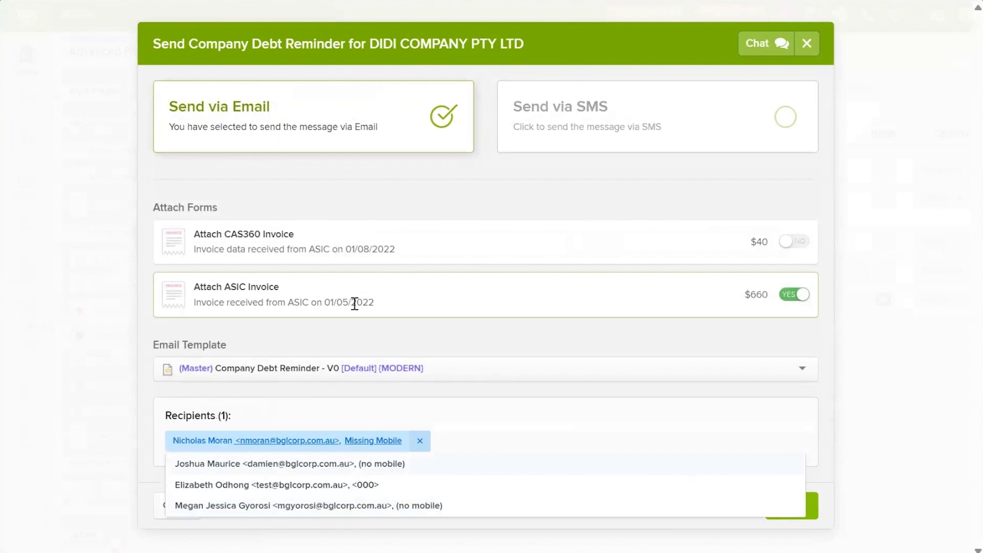
pyautogui.click(402, 331)
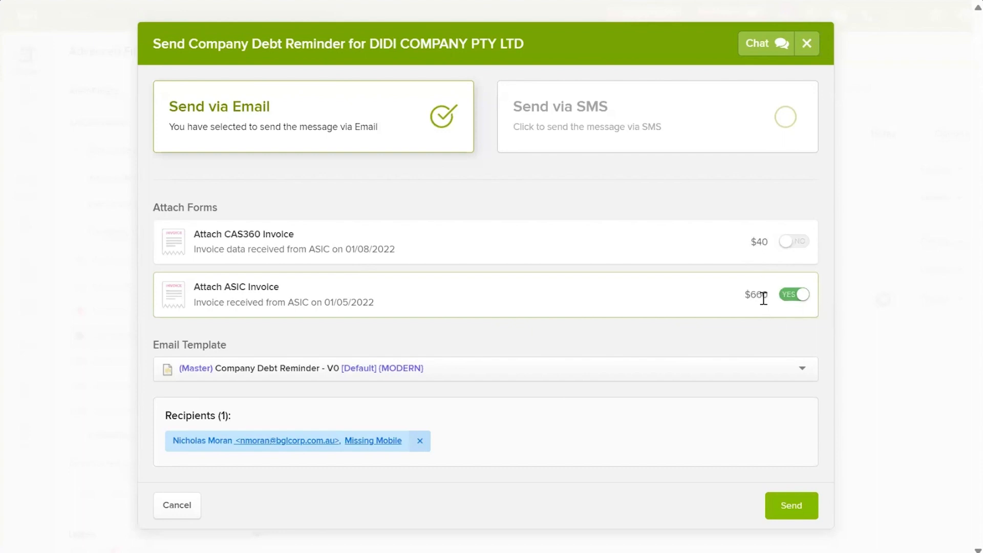
pyautogui.click(794, 245)
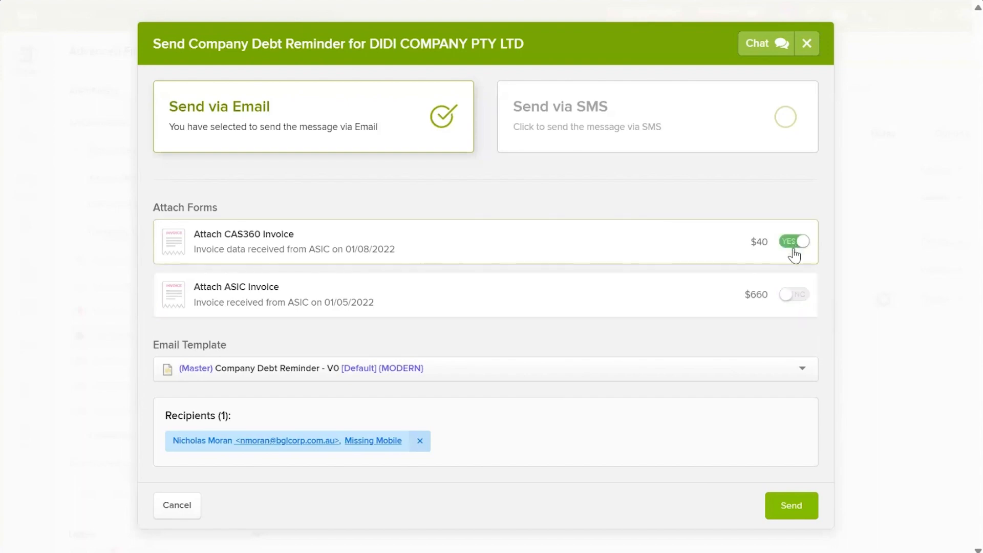
pyautogui.click(258, 236)
# Step: Review DIDI COMPANY's reminder email preview, close it unsent, and show DAMIEN COMPANY's missing Director ID alert
pyautogui.click(779, 503)
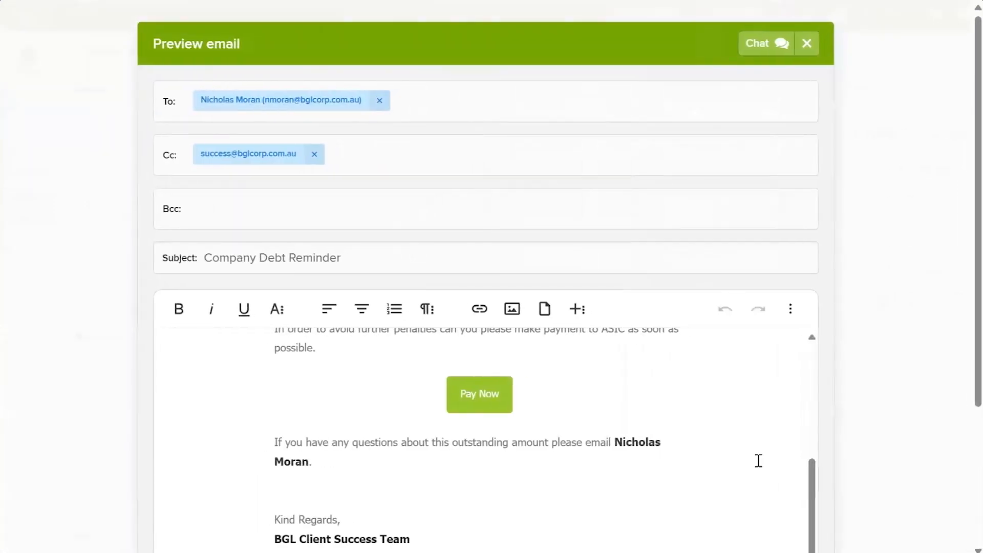
pyautogui.scroll(2, 677, 478)
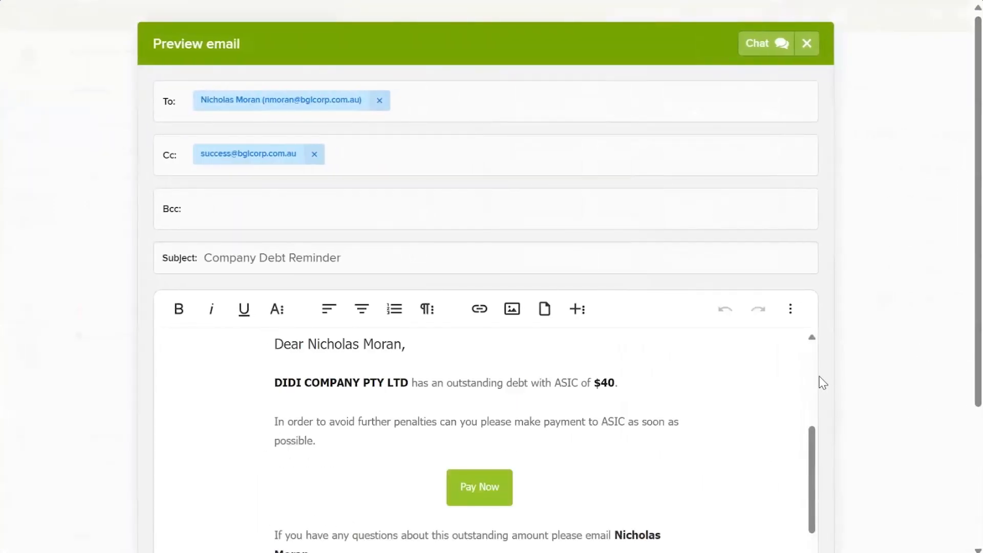
pyautogui.scroll(1, 628, 426)
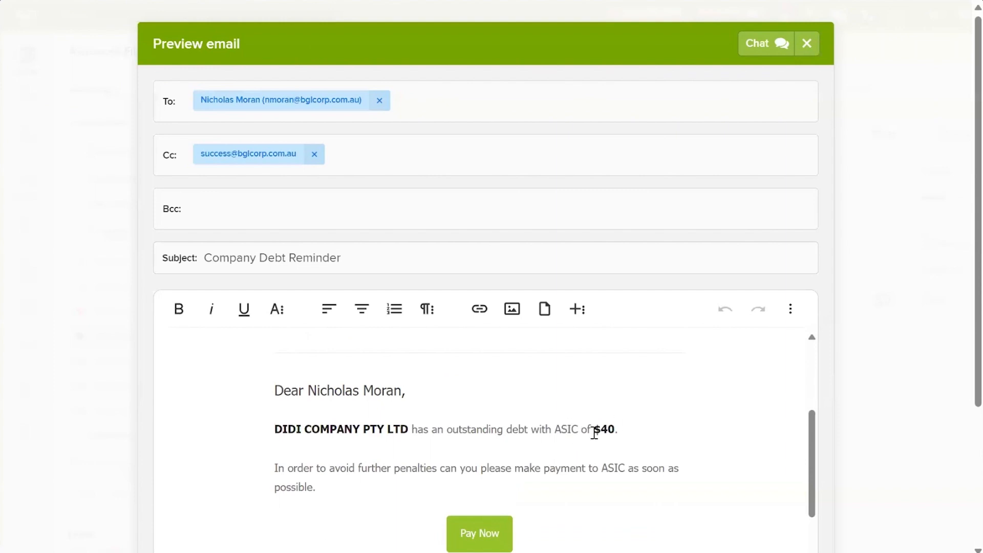
pyautogui.scroll(2, 591, 433)
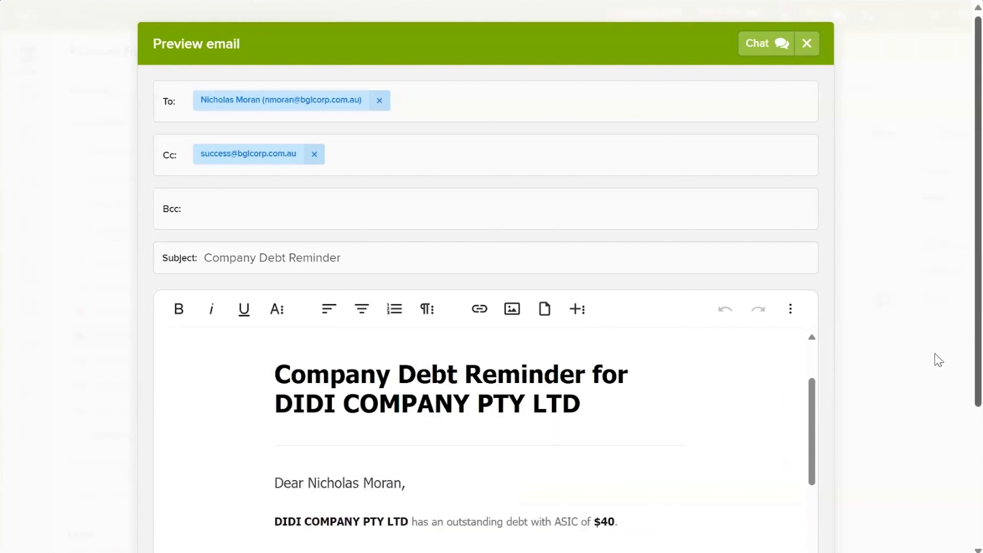
pyautogui.scroll(-4, 966, 377)
pyautogui.scroll(-1, 622, 348)
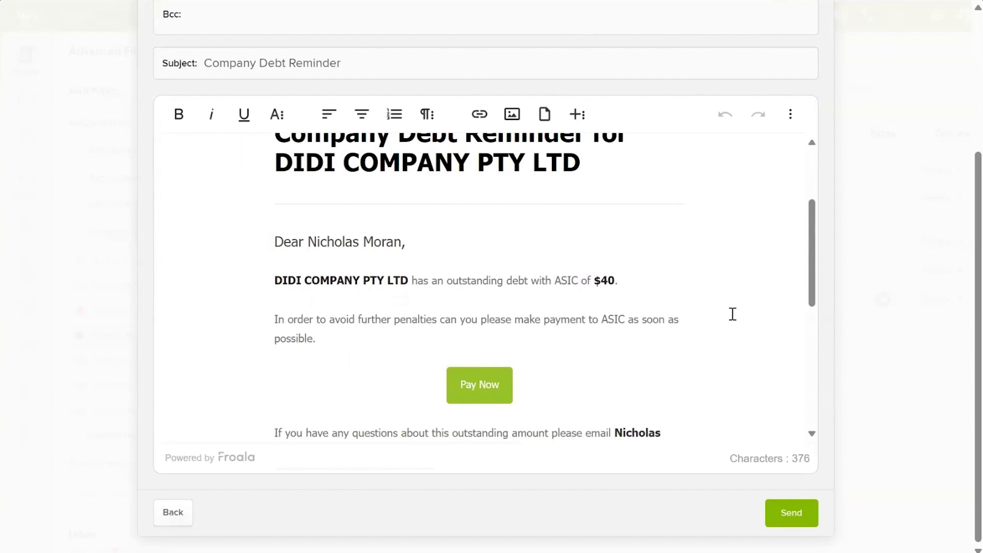
pyautogui.scroll(3, 750, 259)
pyautogui.scroll(4, 829, 73)
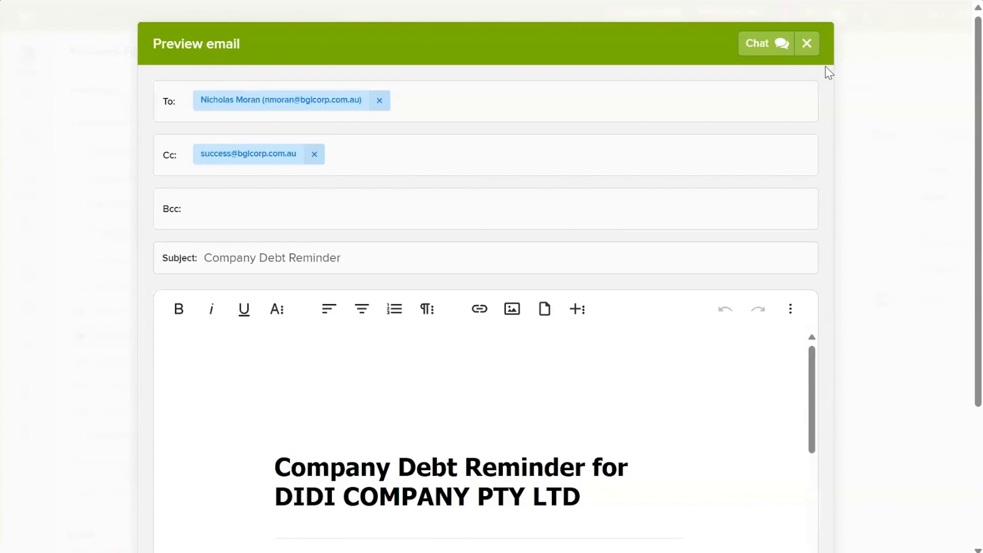
pyautogui.click(807, 46)
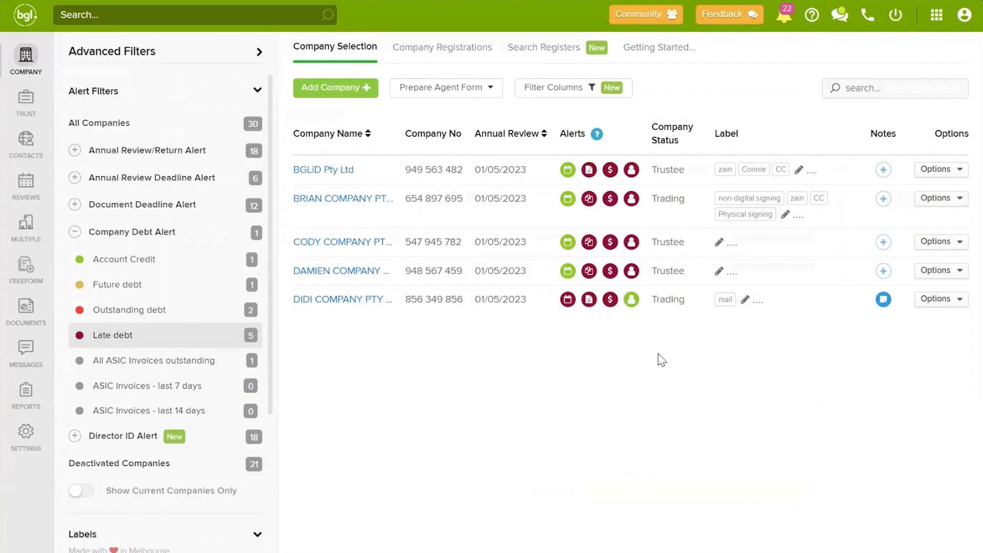
pyautogui.moveTo(631, 277)
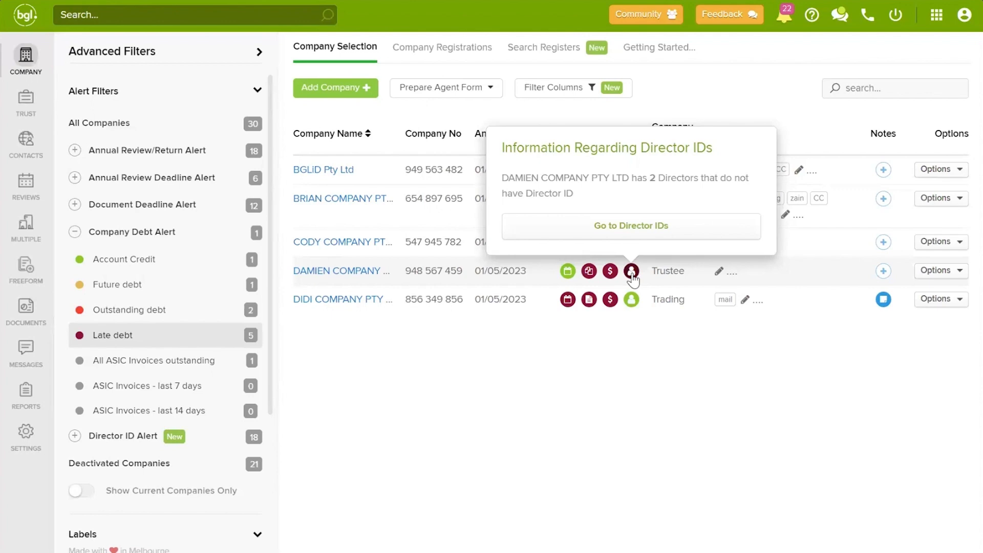
pyautogui.click(627, 228)
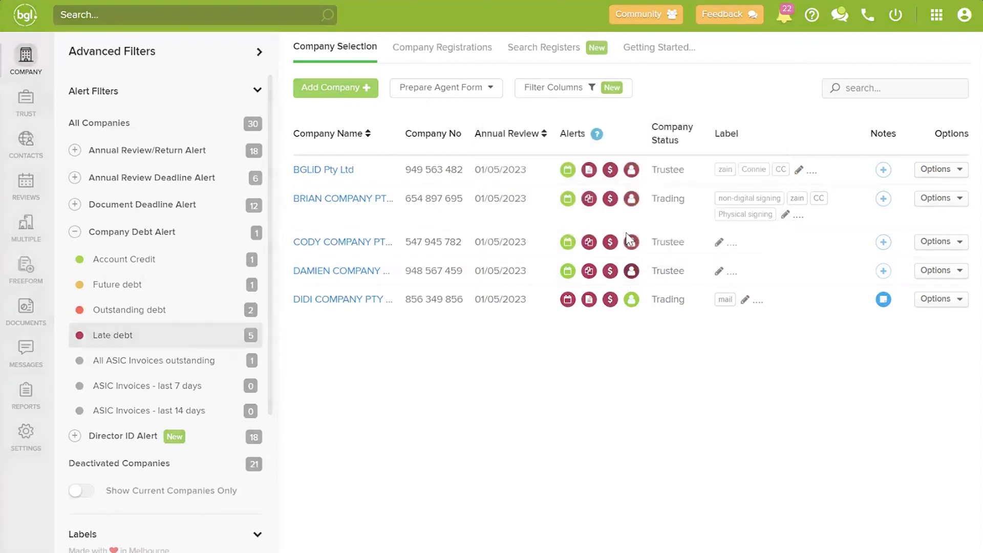
pyautogui.scroll(-2, 614, 257)
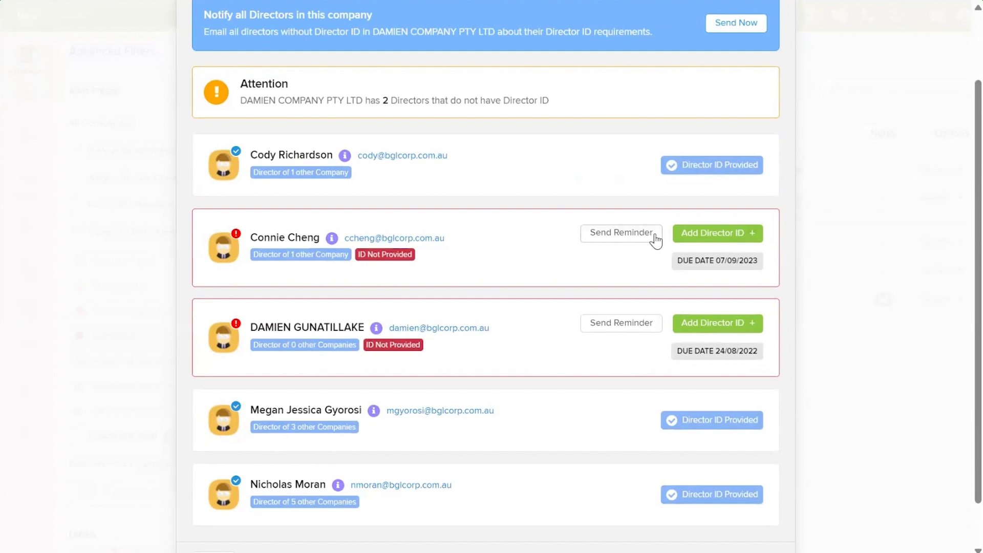
pyautogui.scroll(2, 904, 248)
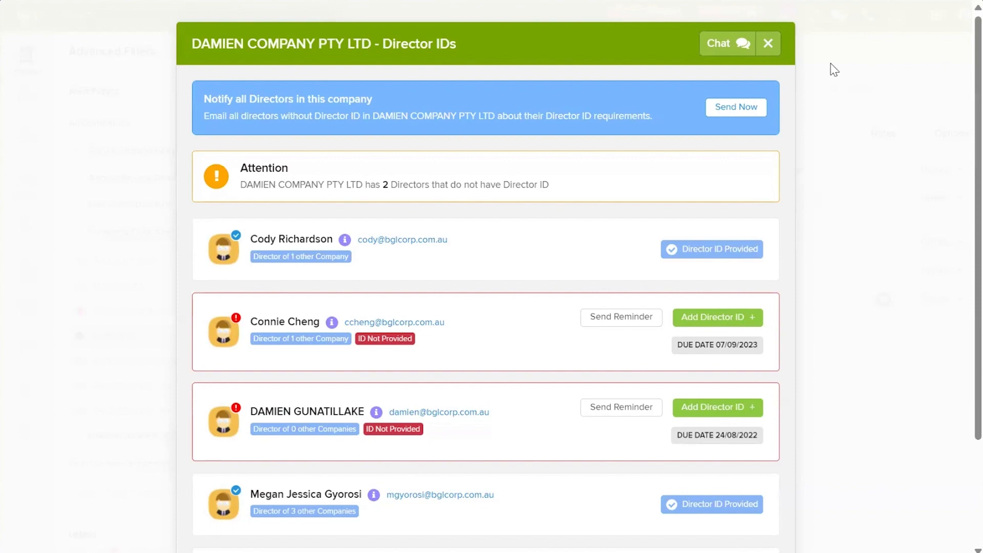
pyautogui.click(768, 42)
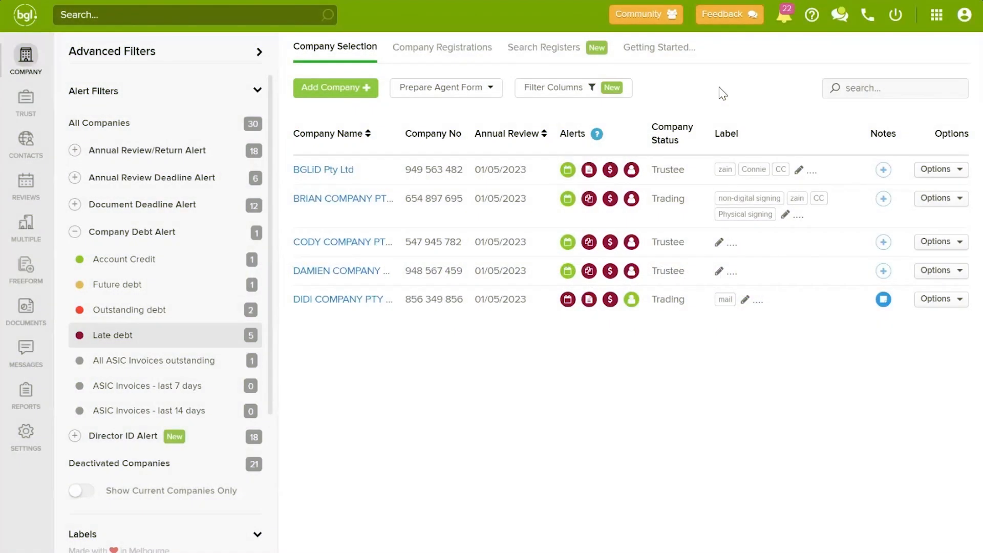
# Step: Go to Annual Reviews from BGLiD's alert, hide the filters, and open CODY COMPANY's failed comparison
pyautogui.click(567, 171)
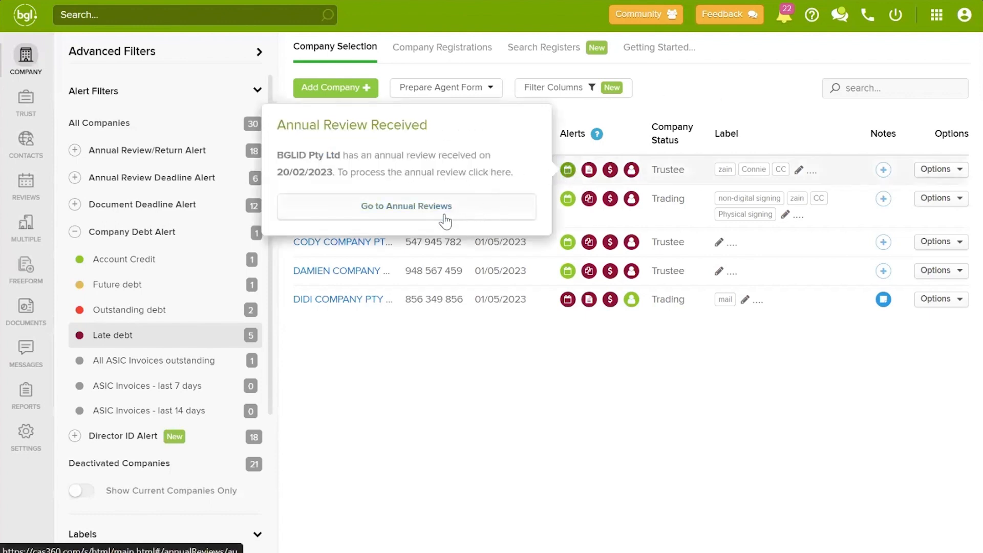
pyautogui.click(24, 188)
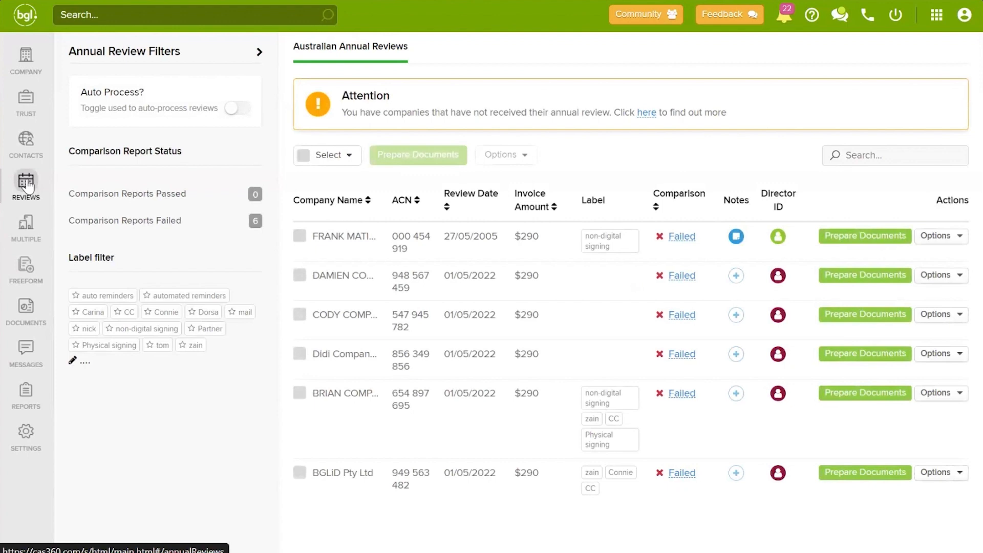
pyautogui.click(259, 53)
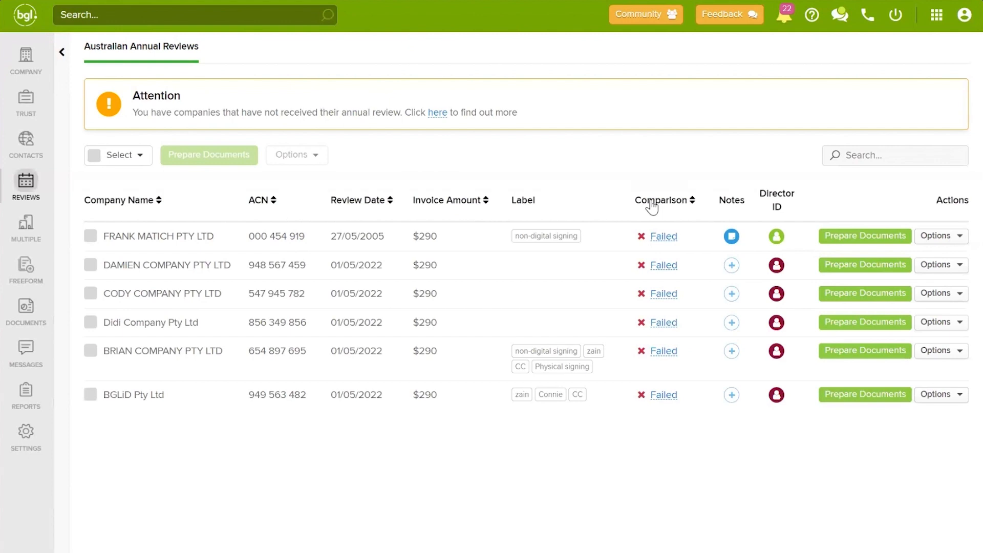
pyautogui.click(665, 294)
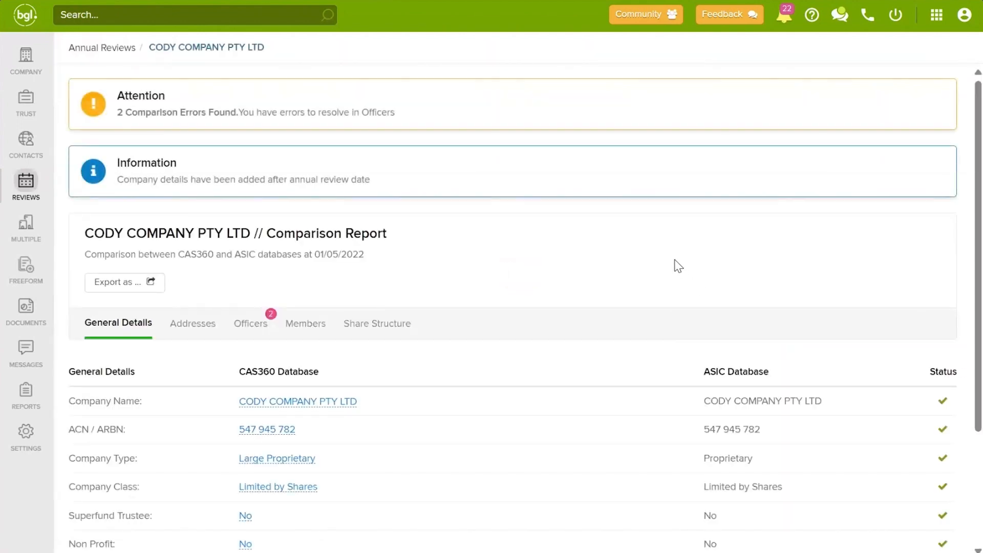
# Step: In the Officers differences, change the alternate officer's birth date from 01/01/1941 to 01/01/1940 and save
pyautogui.scroll(-3, 660, 256)
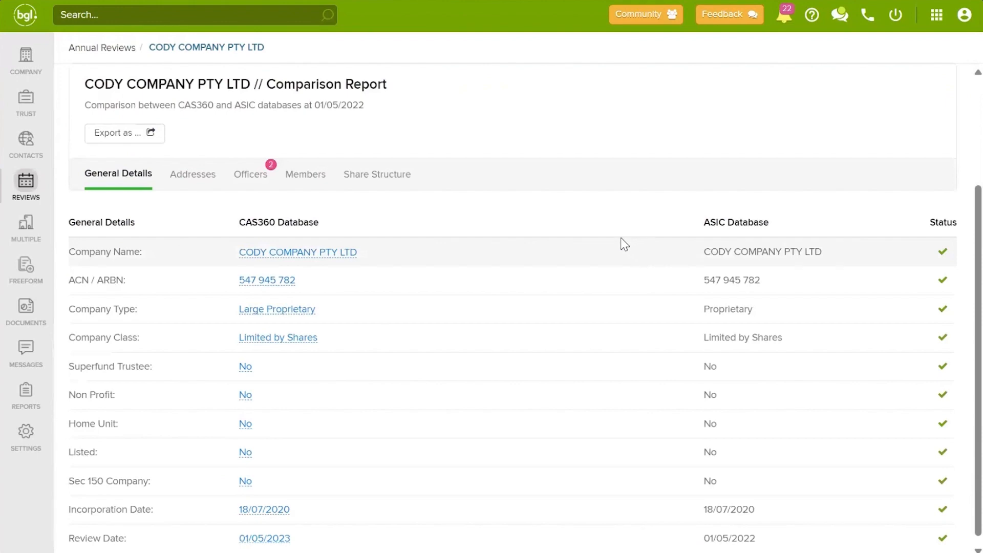
pyautogui.click(249, 175)
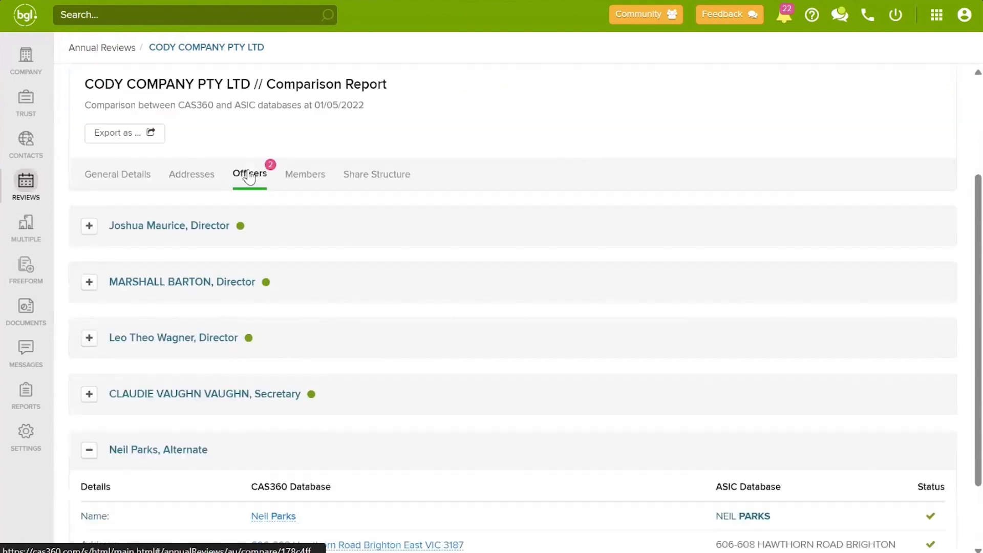
pyautogui.scroll(-4, 393, 209)
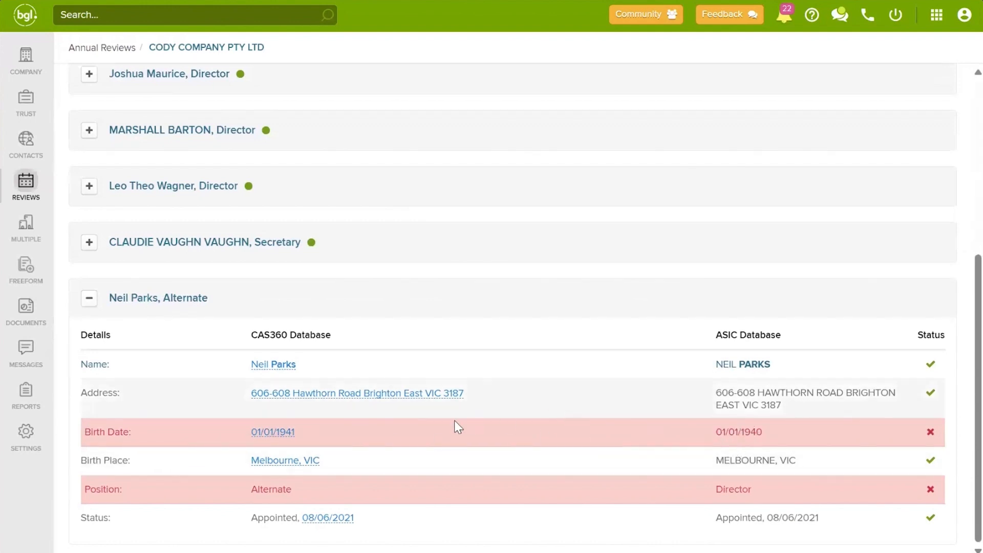
pyautogui.click(283, 438)
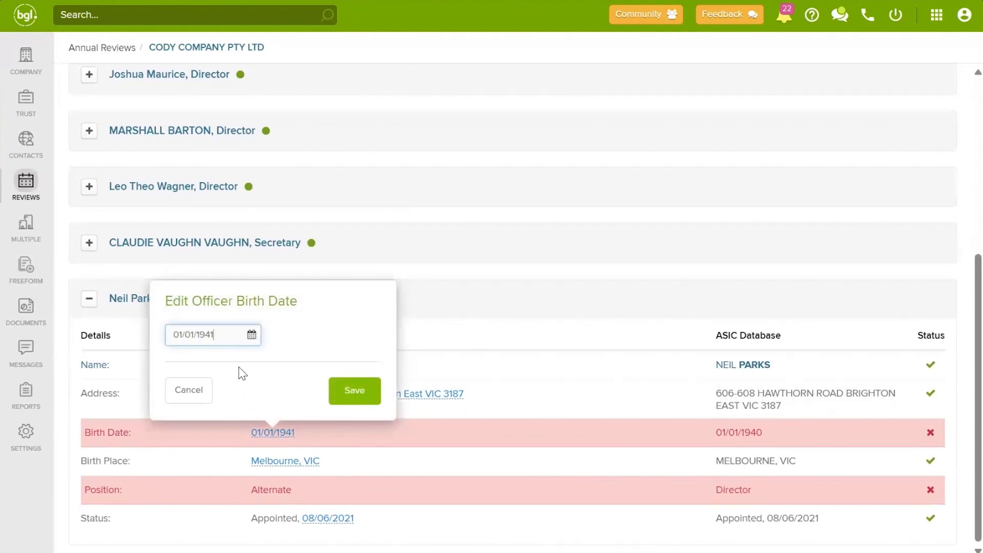
pyautogui.press('BackSpace')
pyautogui.write('0')
pyautogui.click(342, 389)
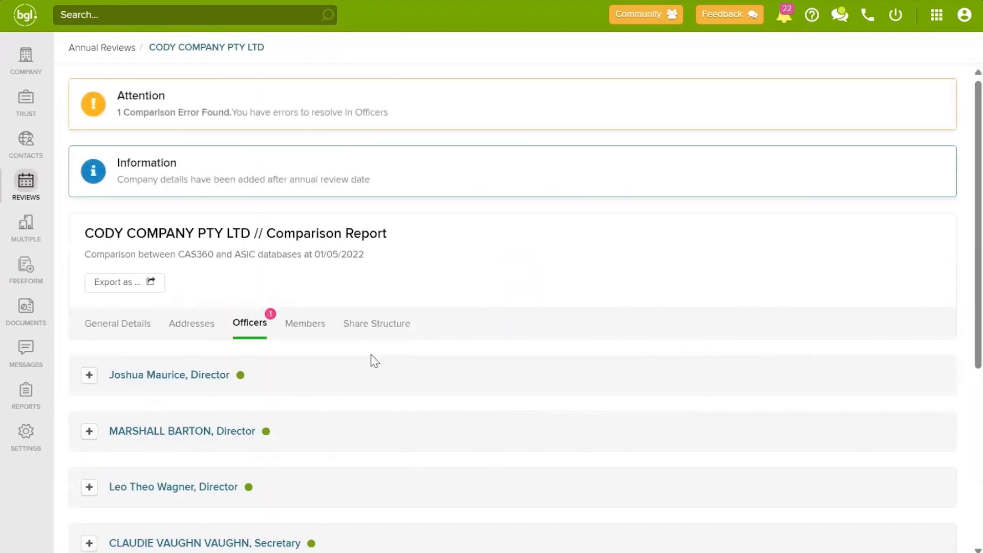
# Step: Scroll down CODY COMPANY's comparison report to check the single remaining Officers error
pyautogui.scroll(-6, 339, 314)
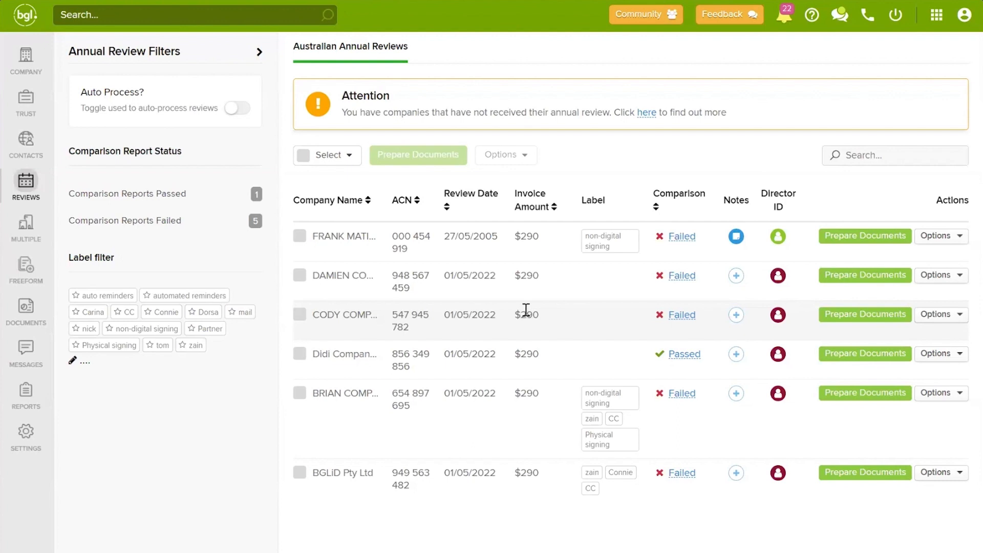
# Step: Prepare Cody Company's documents with the cover letter on, using (Master) Annual Review Cover Letter.docx
pyautogui.click(864, 318)
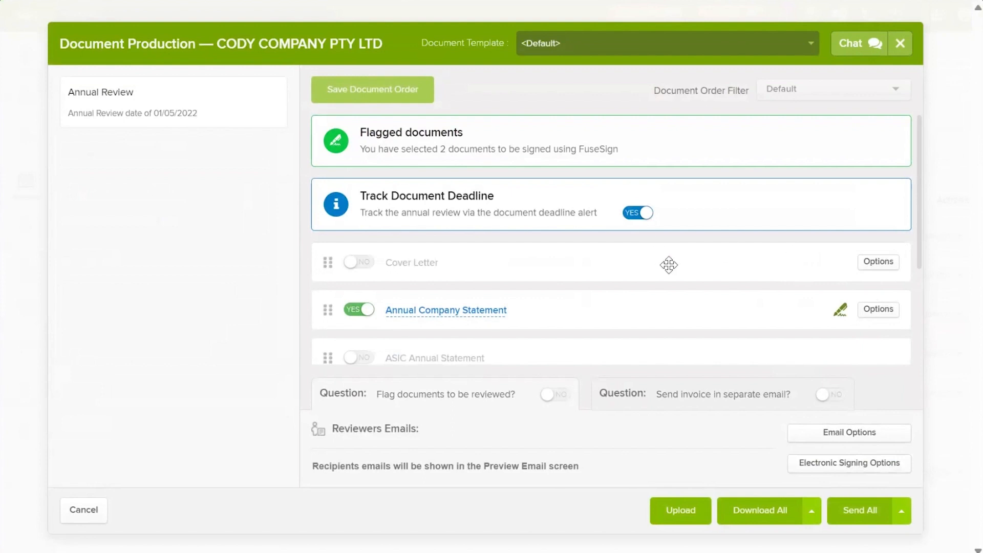
pyautogui.scroll(-1, 662, 263)
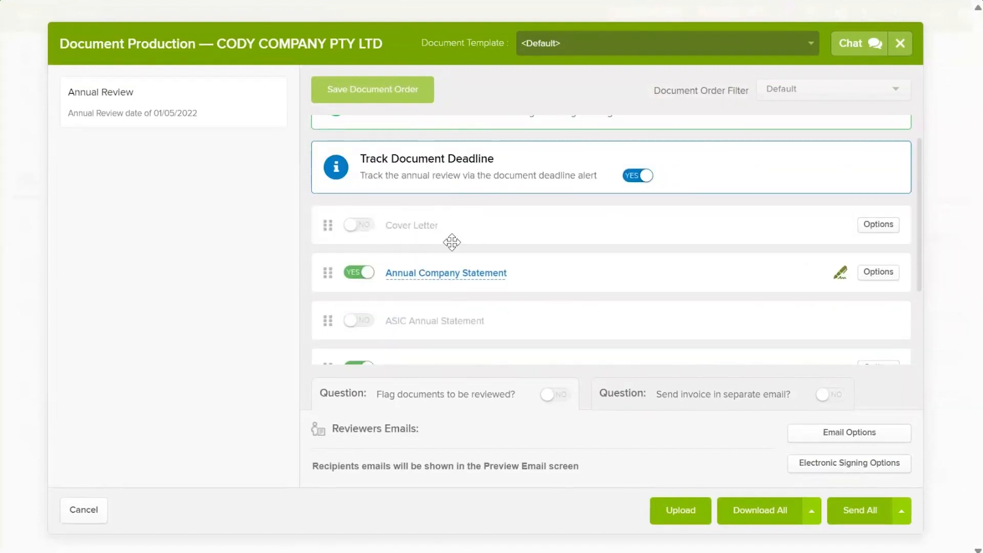
pyautogui.click(360, 228)
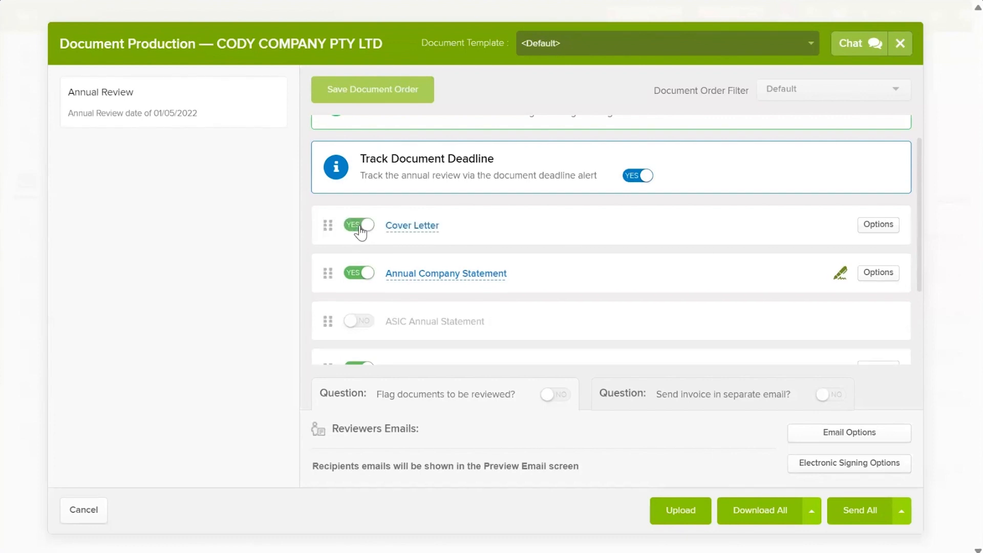
pyautogui.click(889, 232)
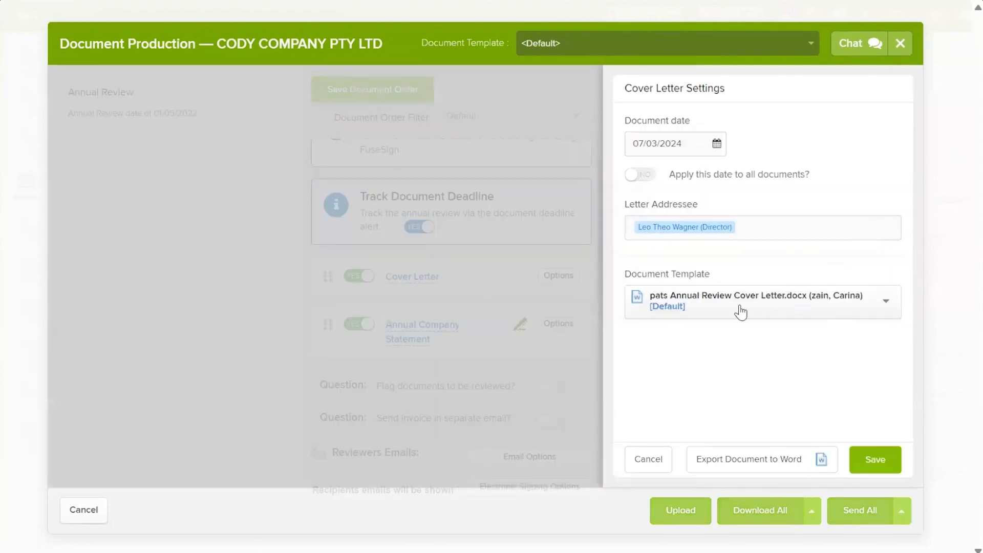
pyautogui.click(771, 307)
pyautogui.scroll(-3, 773, 385)
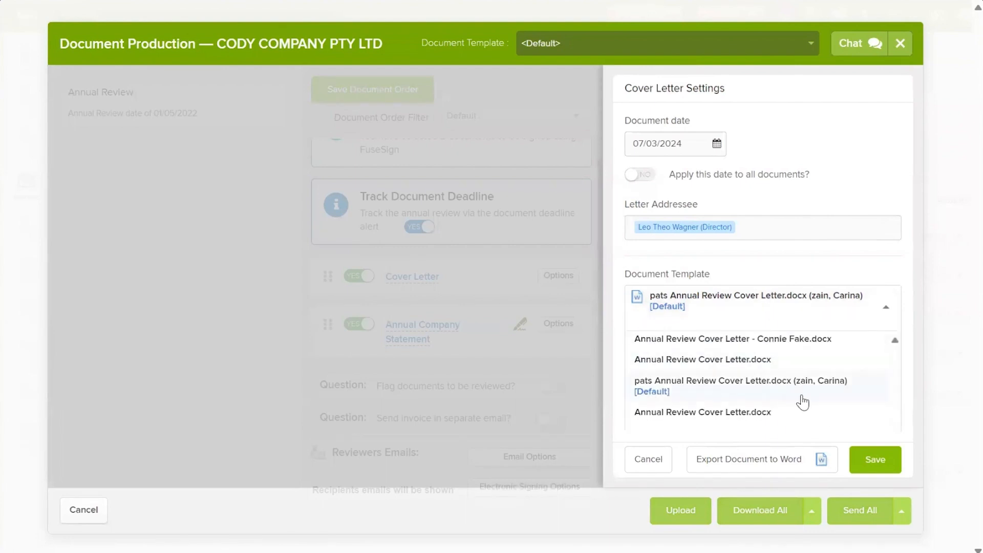
pyautogui.scroll(-5, 788, 396)
pyautogui.scroll(-2, 798, 399)
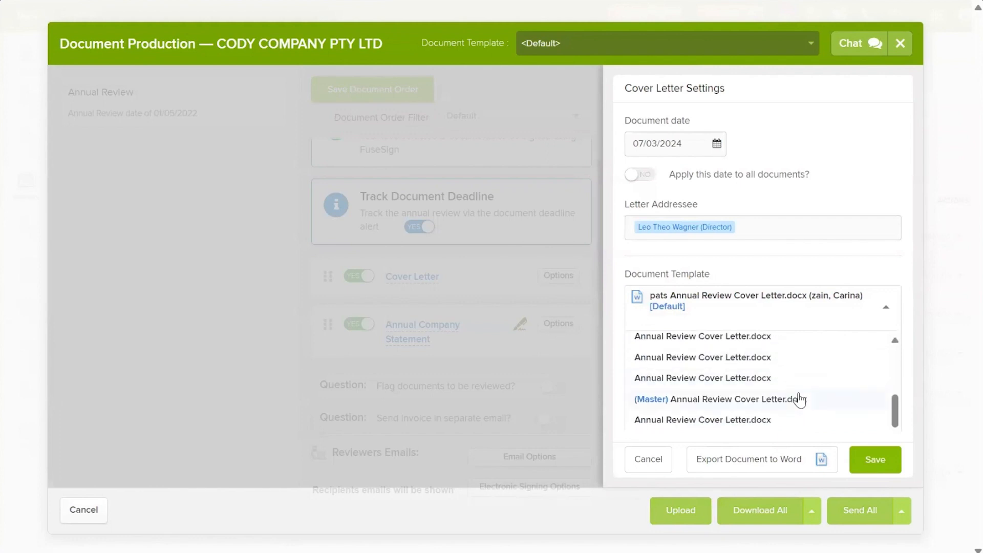
pyautogui.click(665, 402)
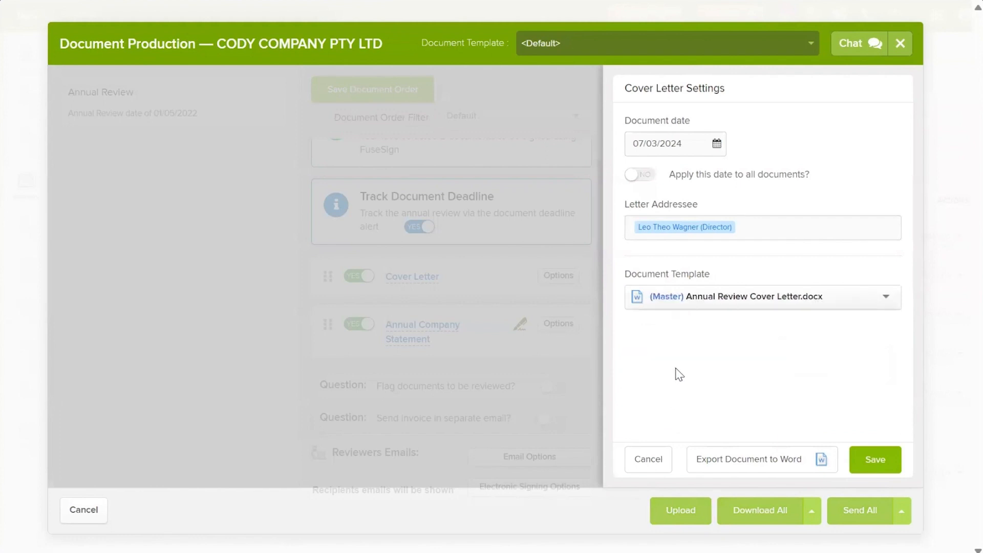
pyautogui.click(884, 461)
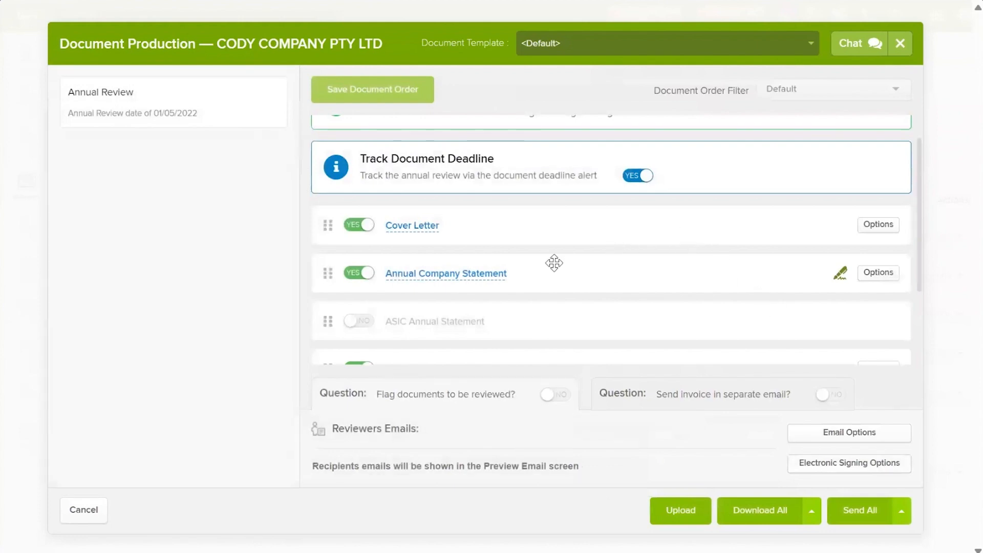
pyautogui.click(429, 228)
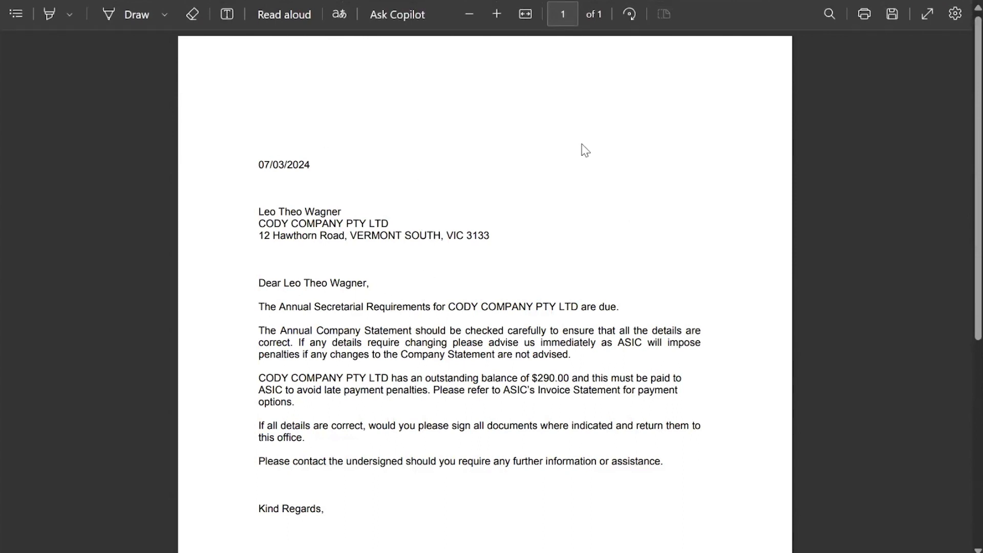
pyautogui.moveTo(259, 224); pyautogui.dragTo(412, 215)
pyautogui.moveTo(375, 332); pyautogui.dragTo(383, 332)
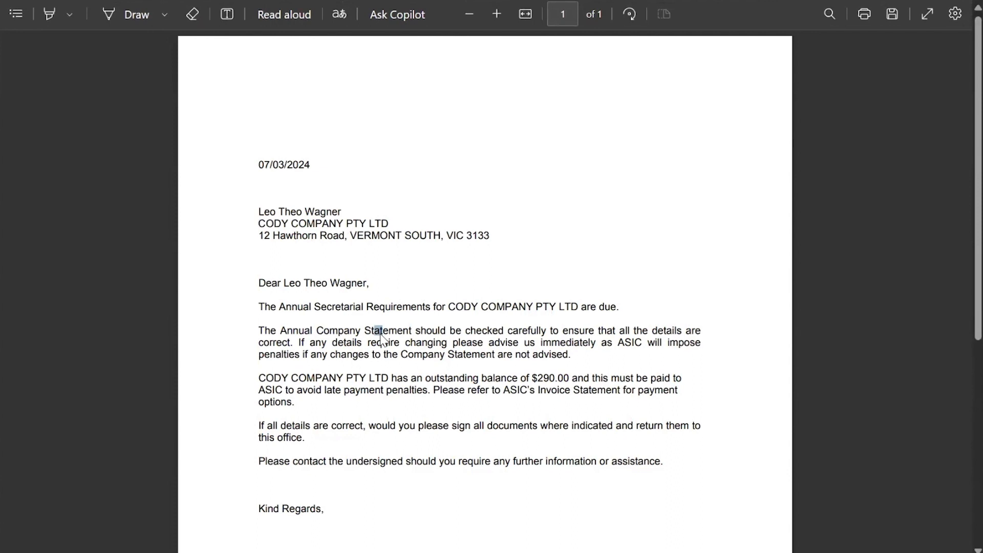
pyautogui.click(311, 264)
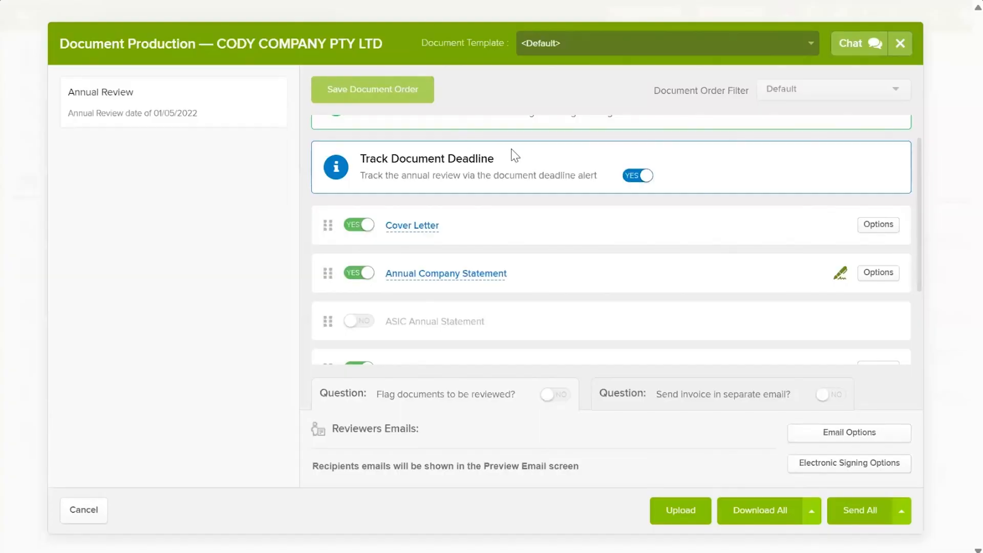
pyautogui.scroll(-2, 544, 263)
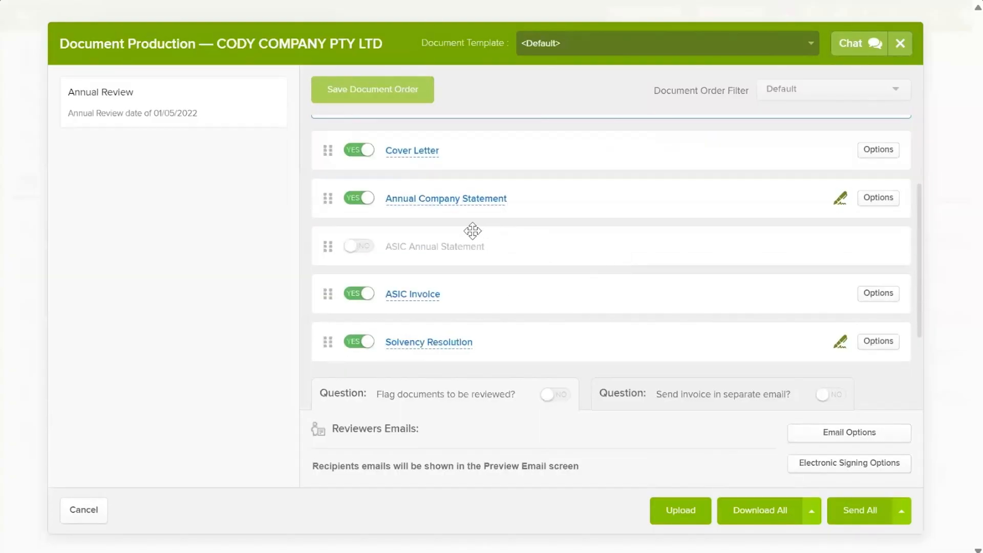
pyautogui.click(358, 253)
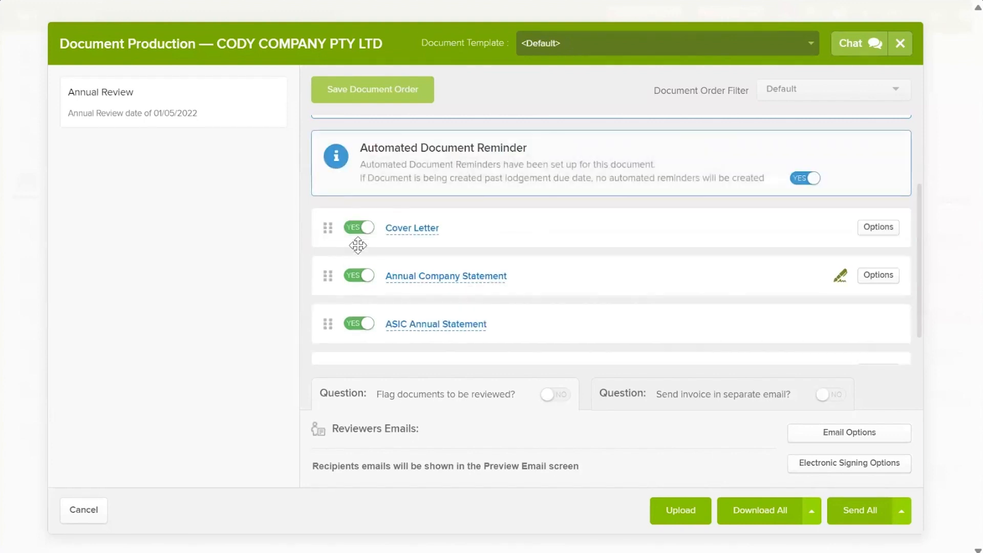
pyautogui.click(461, 330)
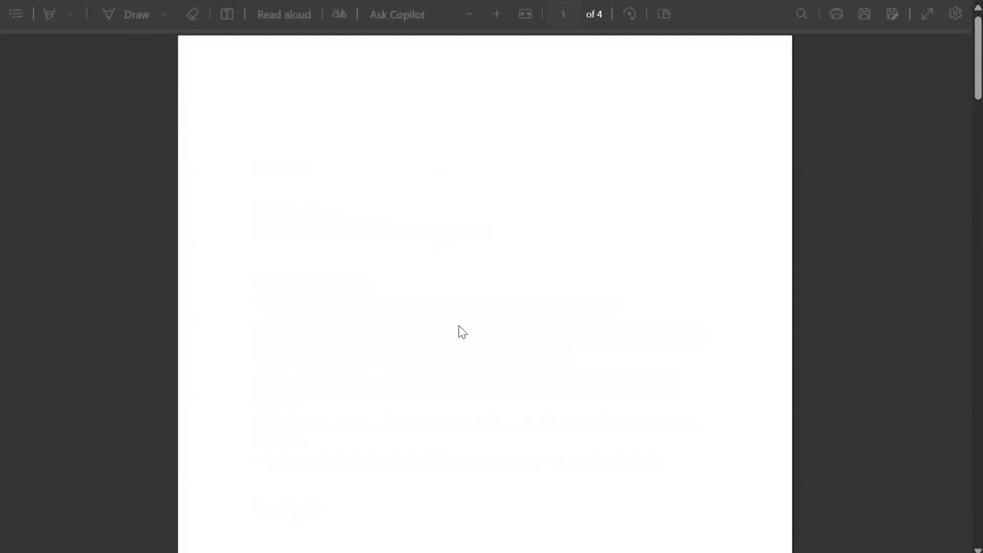
pyautogui.scroll(-4, 449, 239)
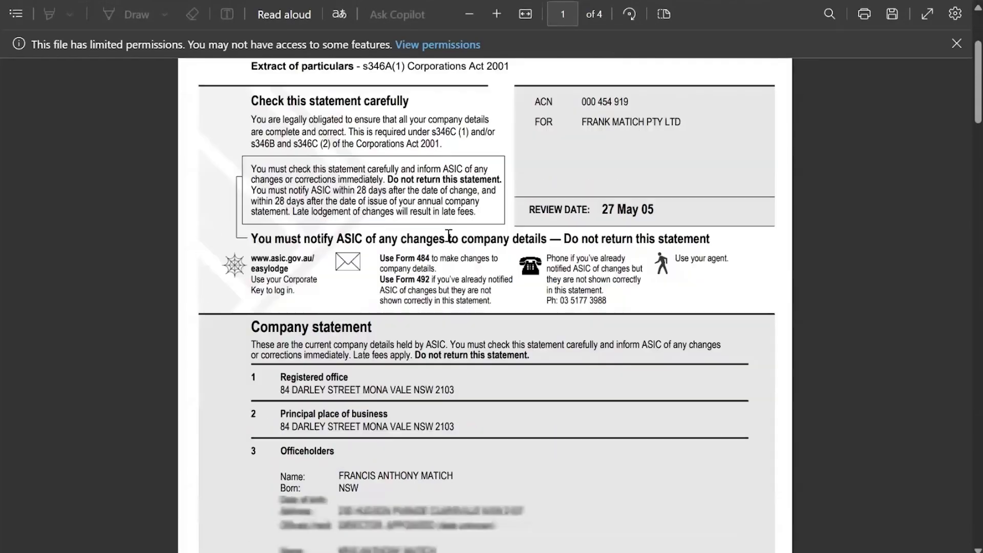
pyautogui.scroll(4, 512, 220)
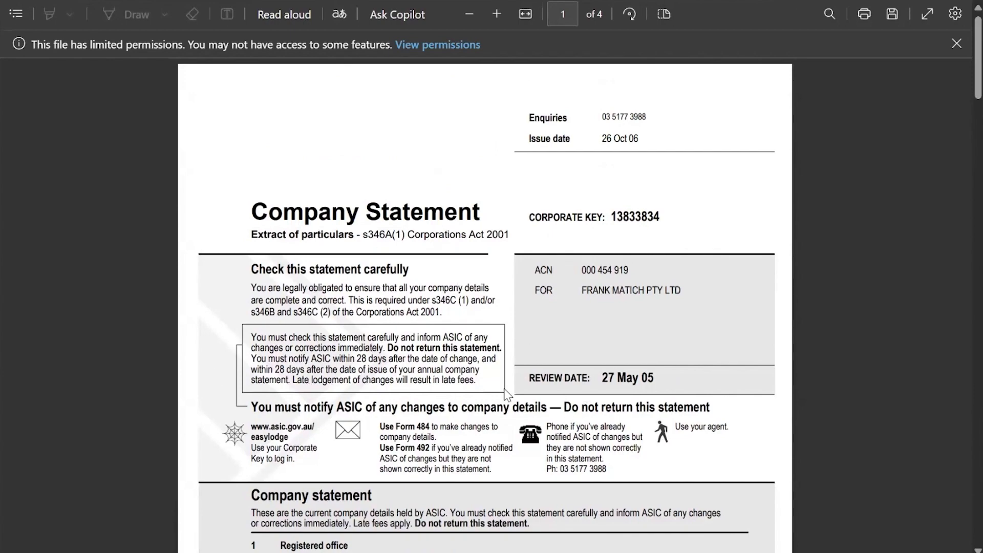
pyautogui.scroll(-15, 484, 377)
pyautogui.scroll(-15, 499, 356)
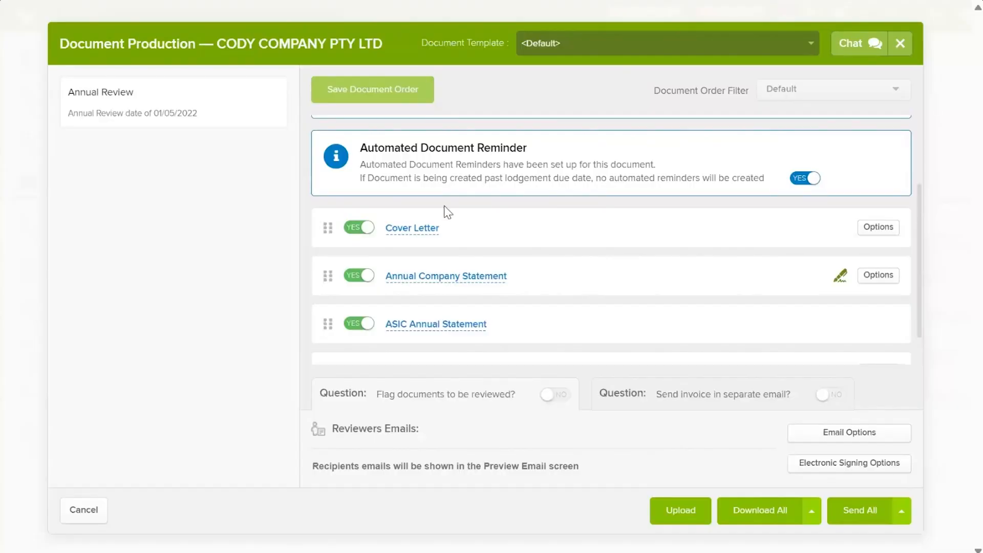
pyautogui.click(358, 323)
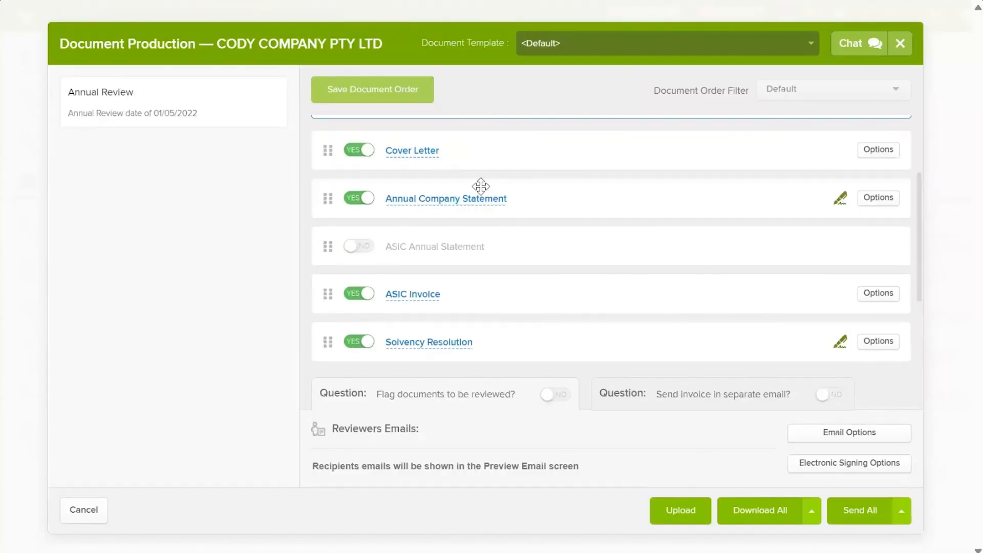
pyautogui.click(457, 202)
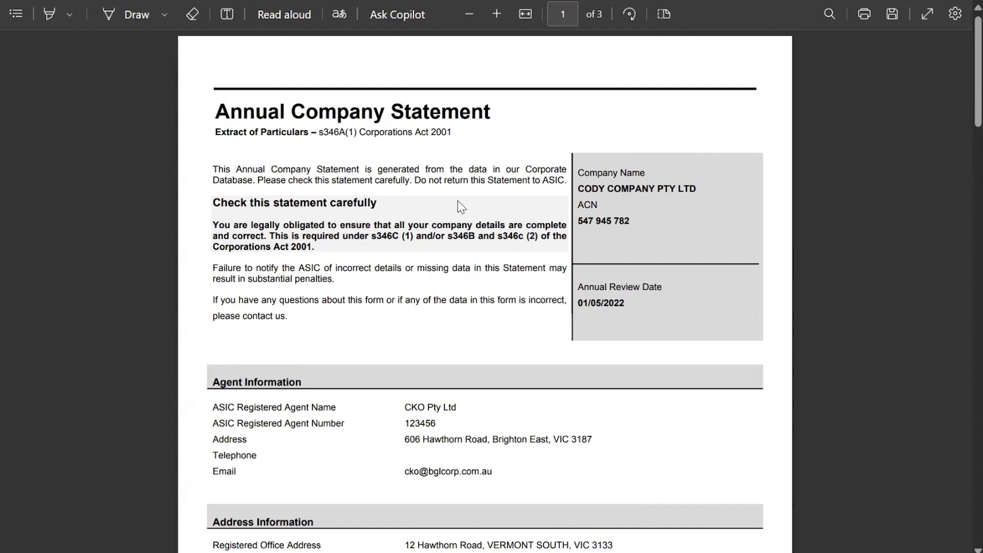
pyautogui.scroll(-20, 520, 229)
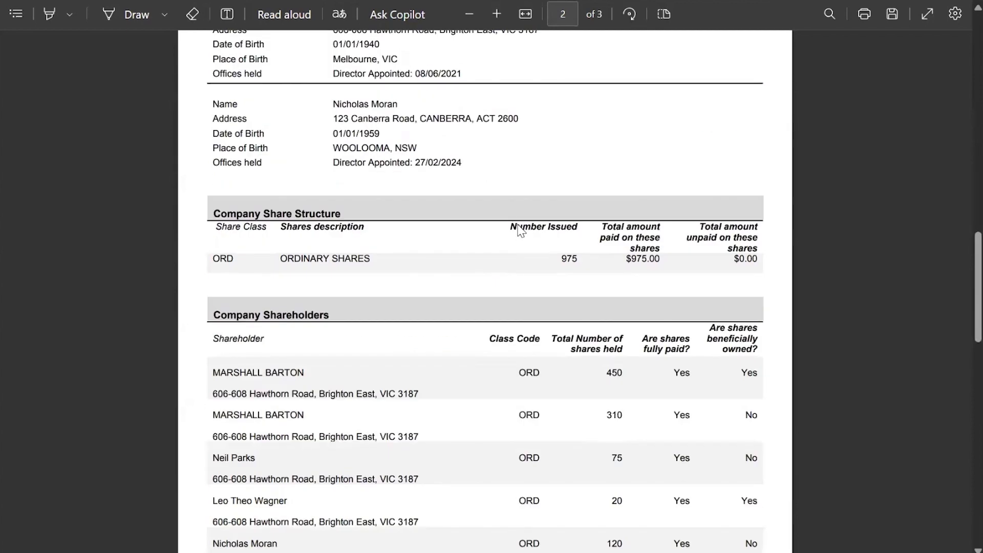
pyautogui.scroll(2, 481, 197)
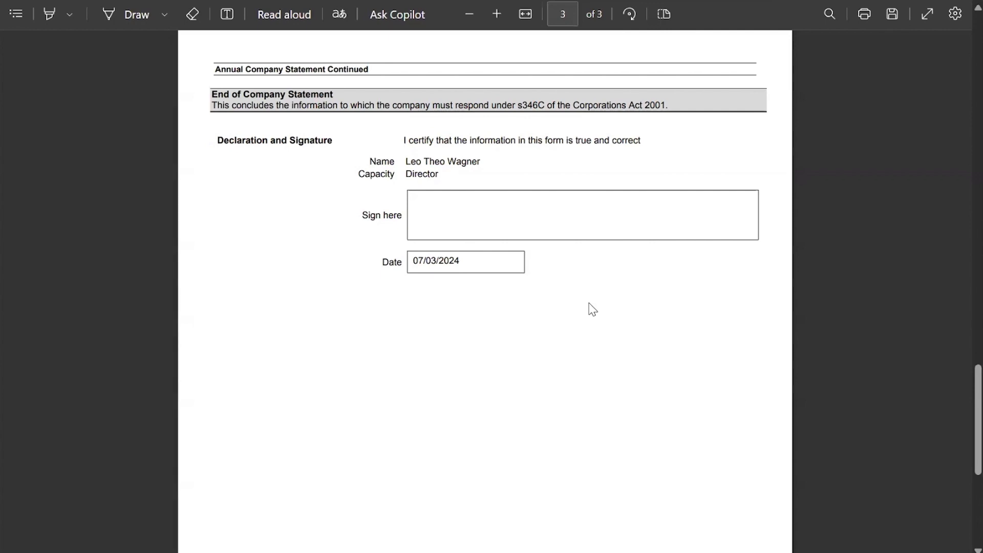
pyautogui.scroll(20, 627, 327)
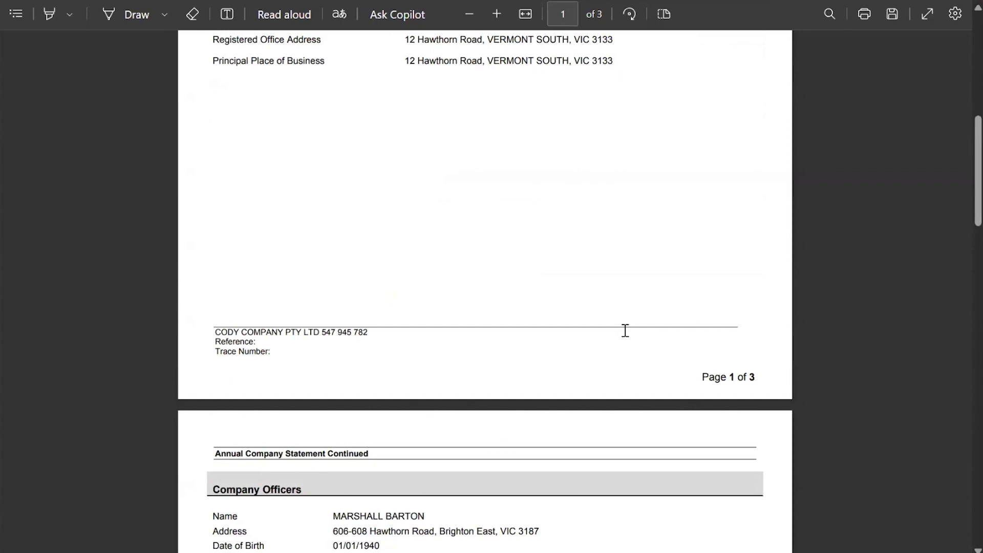
pyautogui.scroll(8, 624, 330)
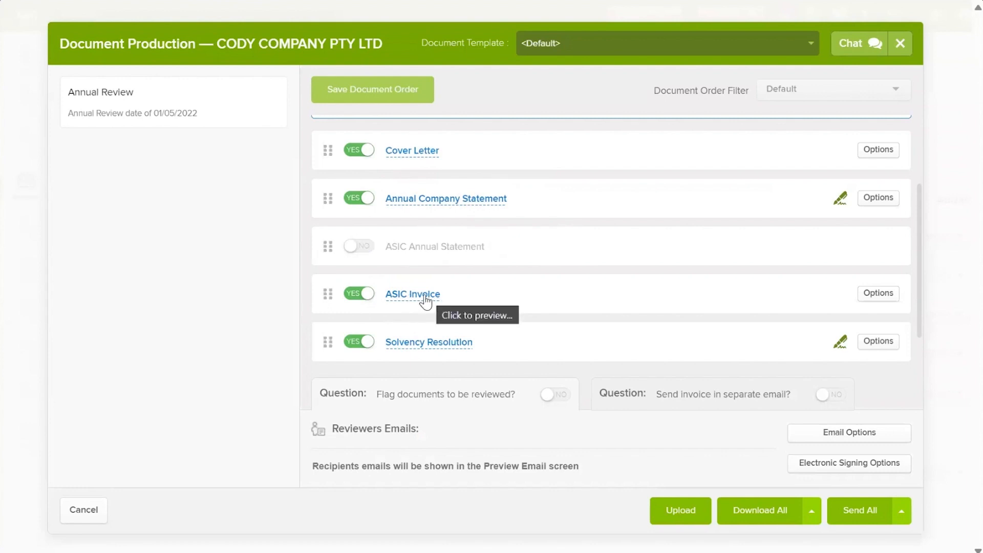
# Step: Set ASIC Invoice to NO and preview the Solvency Resolution document
pyautogui.click(365, 293)
pyautogui.scroll(-1, 435, 256)
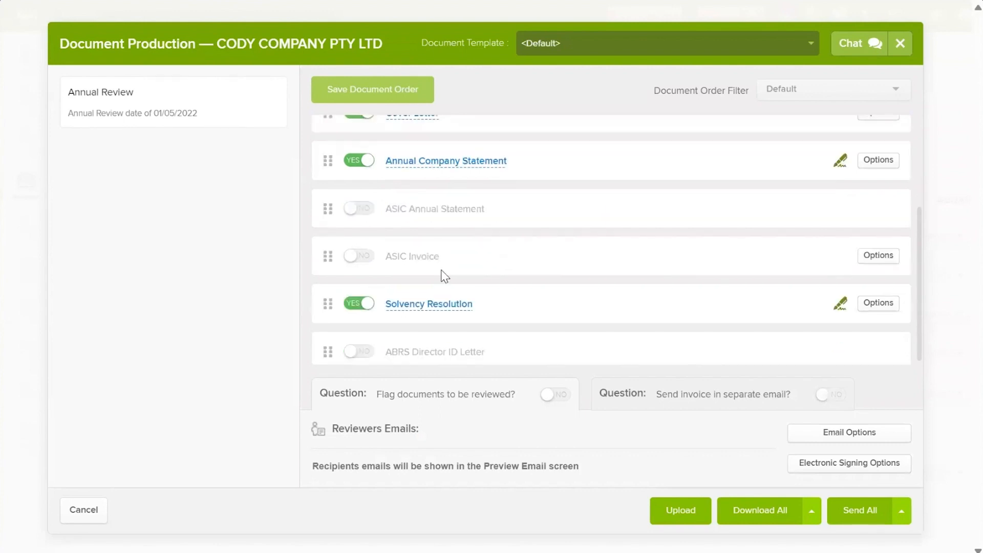
pyautogui.scroll(-1, 437, 282)
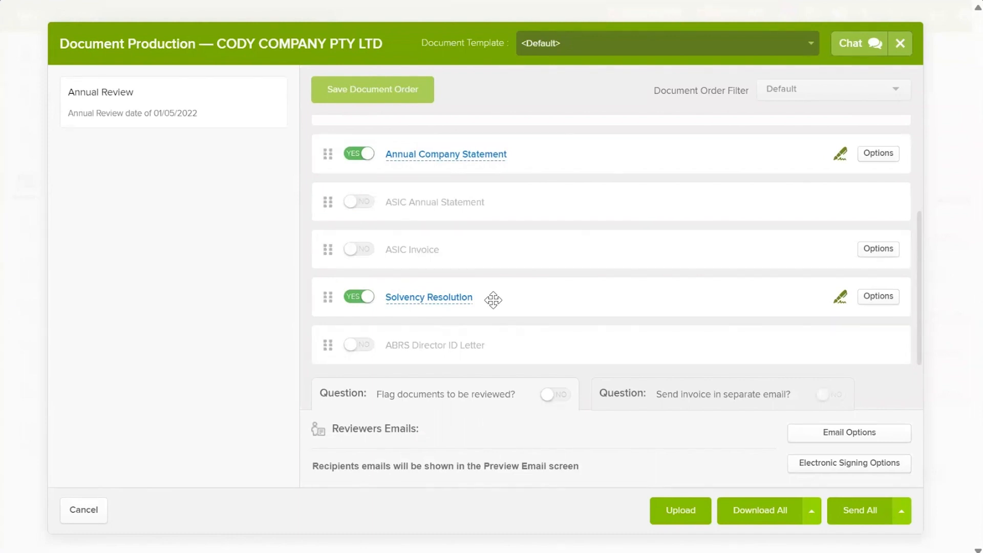
pyautogui.click(436, 299)
# Step: Set the Solvency Resolution type to Minutes with the last listed director as chairperson, and save
pyautogui.click(860, 297)
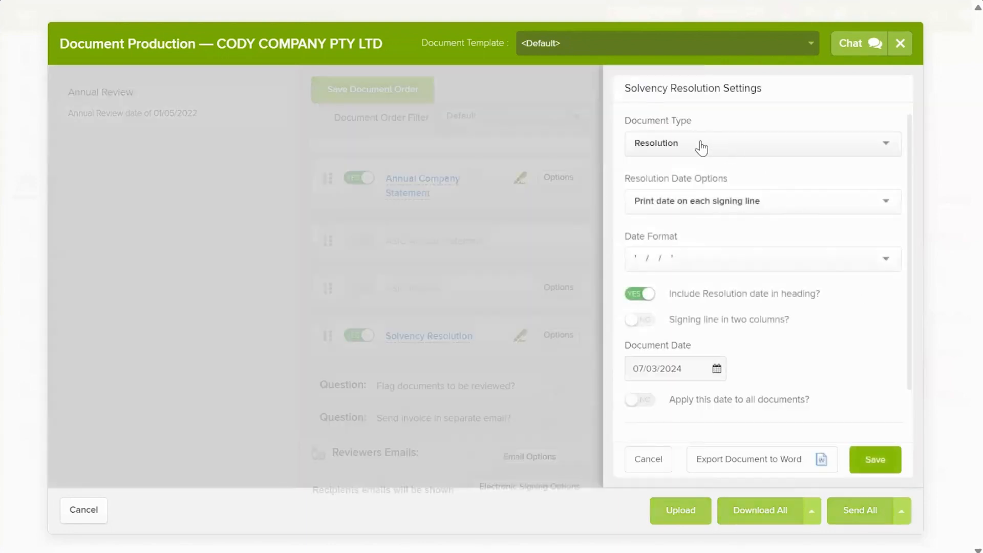
pyautogui.click(723, 150)
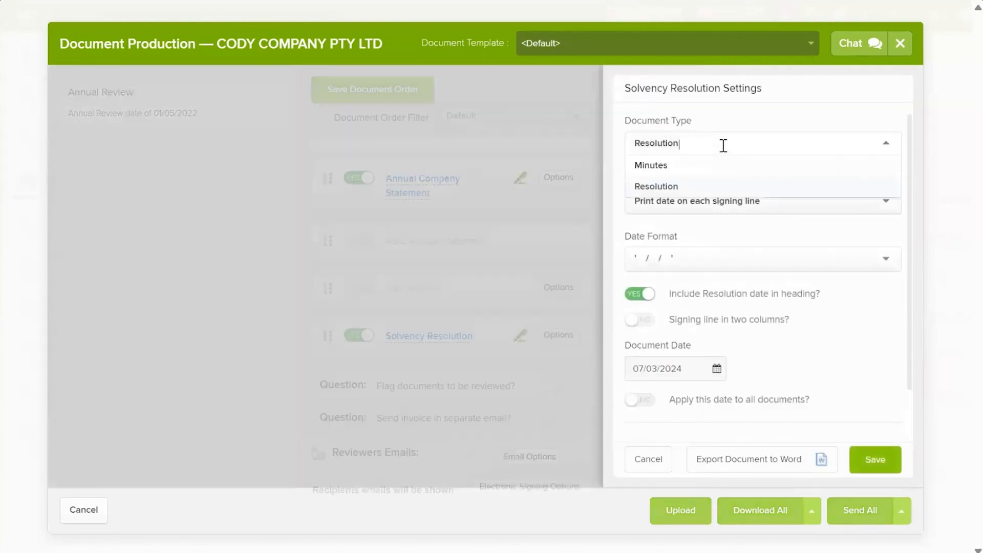
pyautogui.click(687, 166)
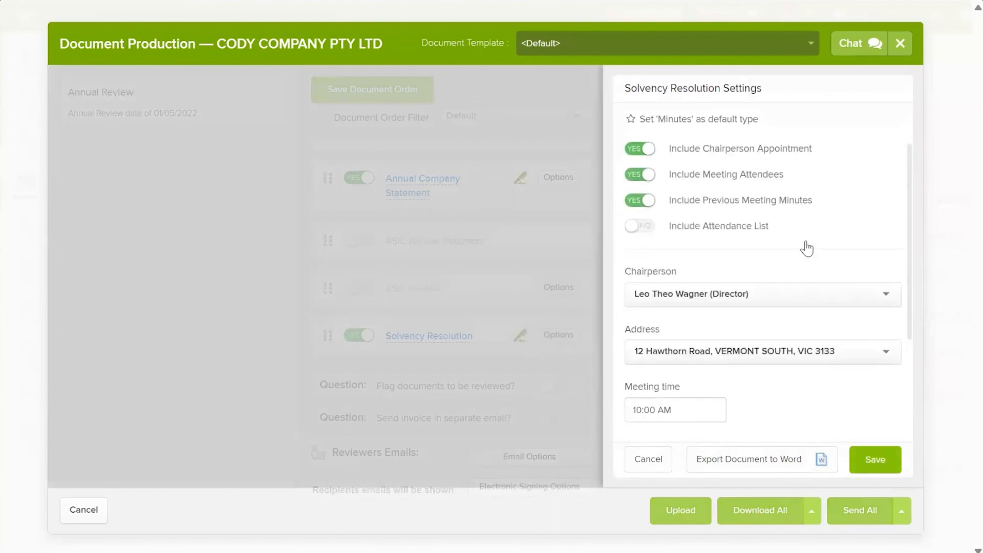
pyautogui.scroll(-2, 809, 246)
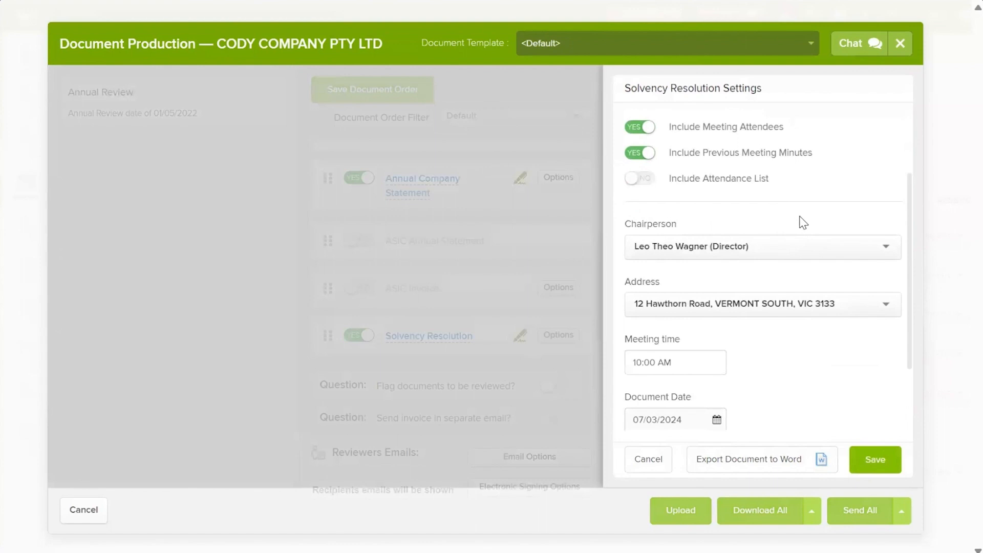
pyautogui.click(745, 247)
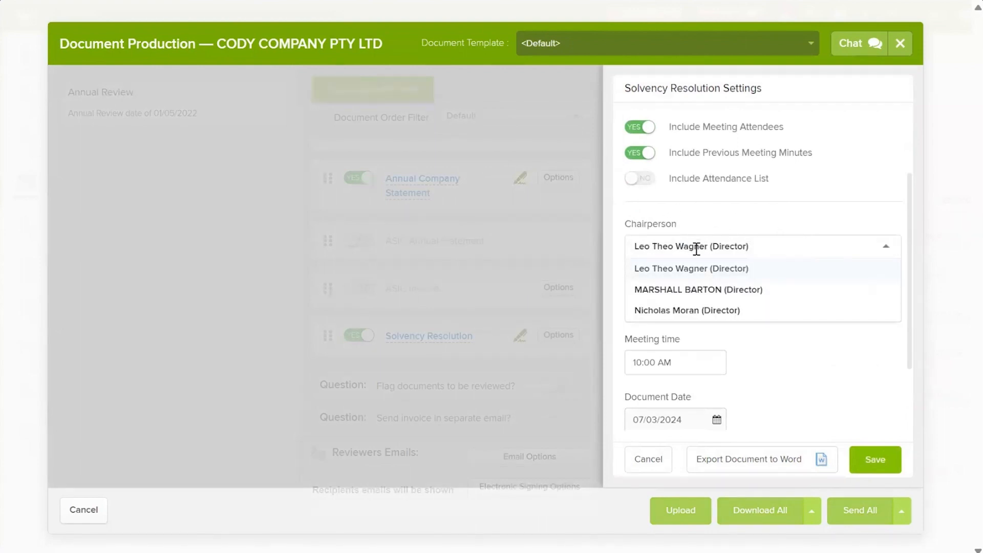
pyautogui.click(681, 311)
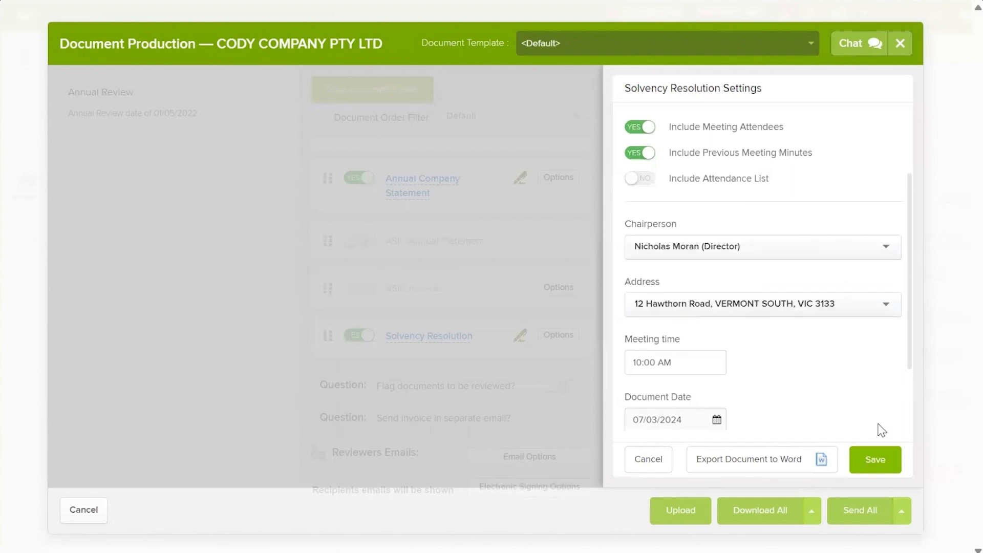
pyautogui.click(876, 459)
pyautogui.click(782, 329)
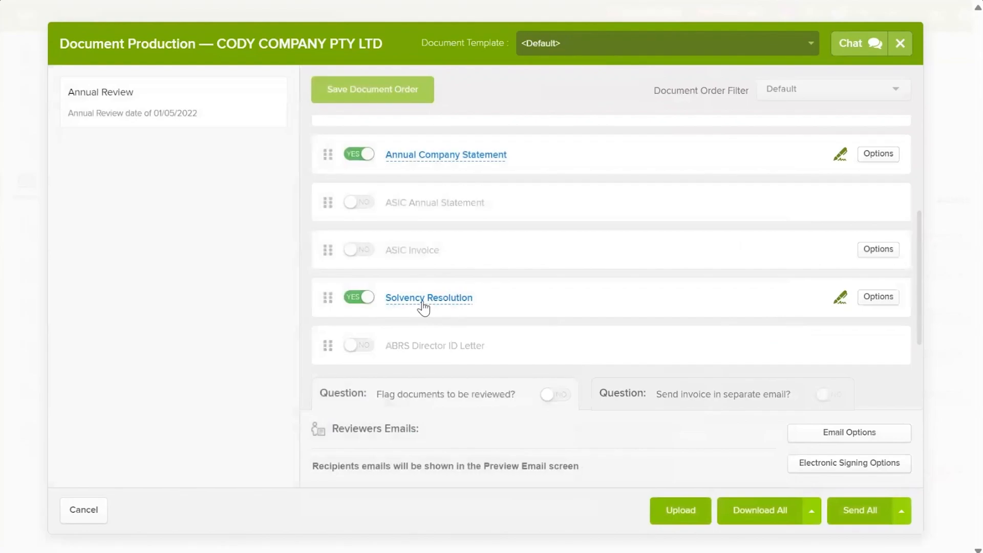
pyautogui.click(425, 302)
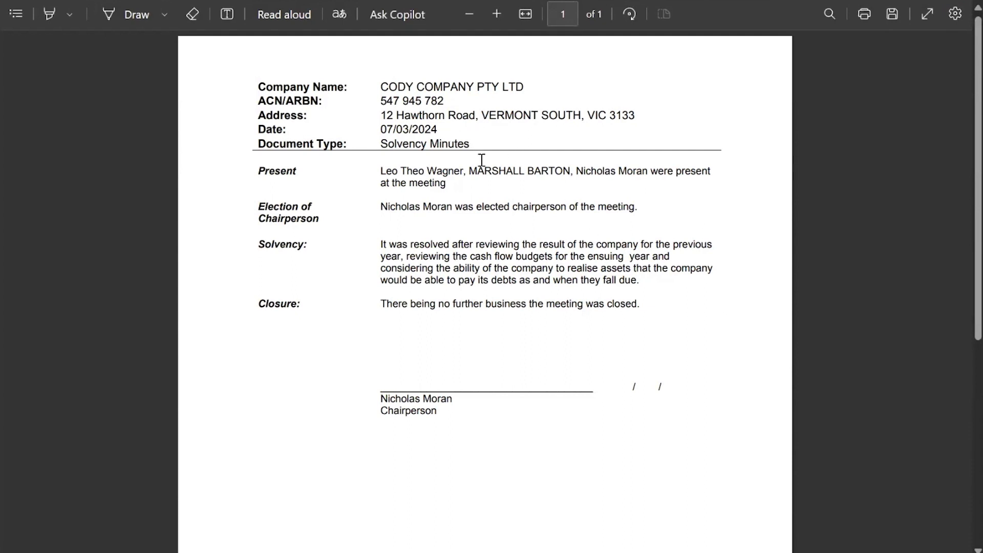
pyautogui.moveTo(382, 171); pyautogui.dragTo(490, 207)
pyautogui.click(479, 404)
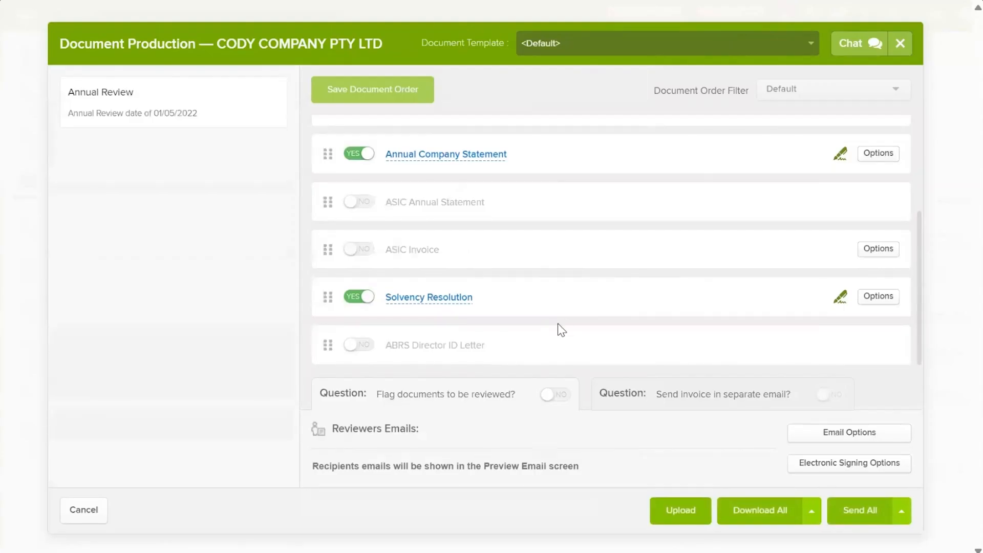
# Step: Flag documents for review with the first contact as reviewer, then reopen the Solvency Resolution options
pyautogui.click(554, 396)
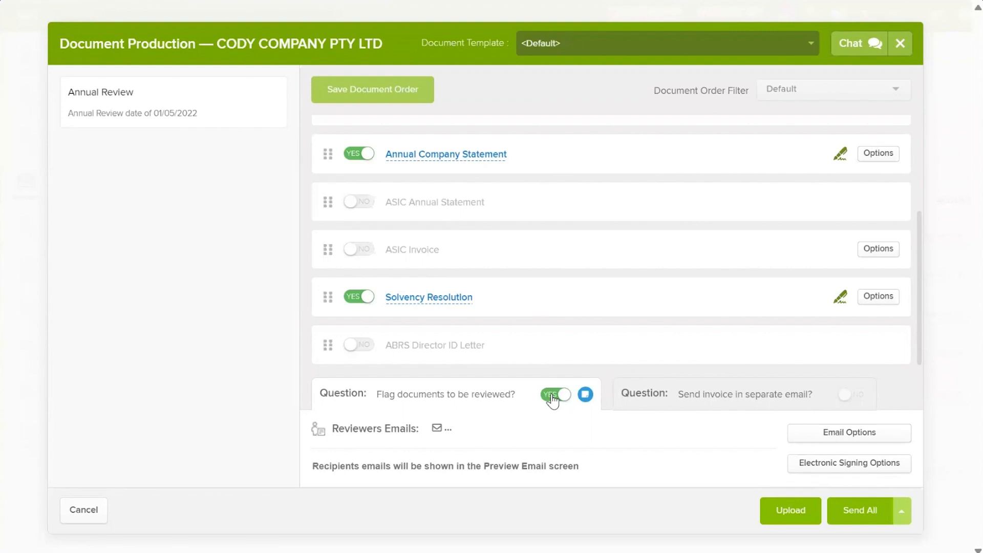
pyautogui.click(457, 436)
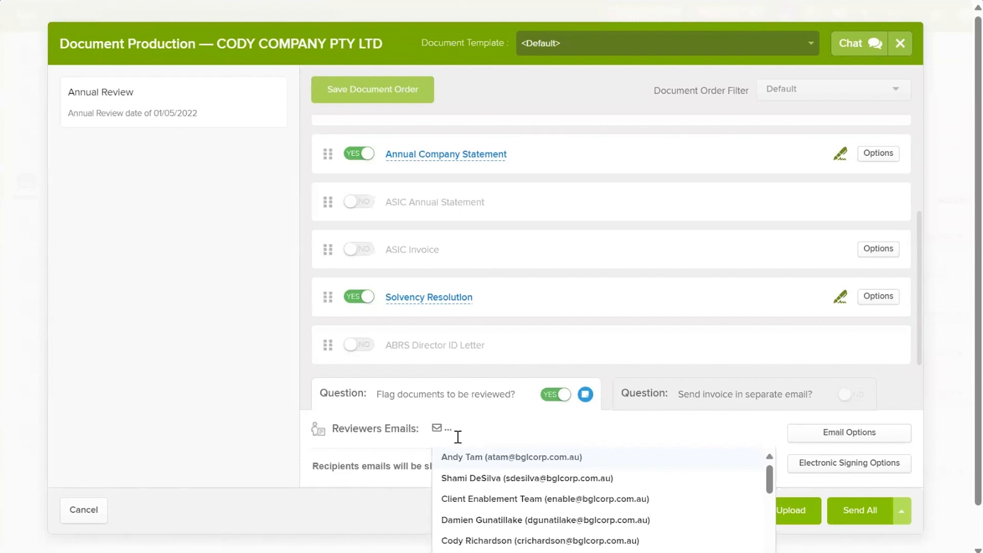
pyautogui.click(468, 457)
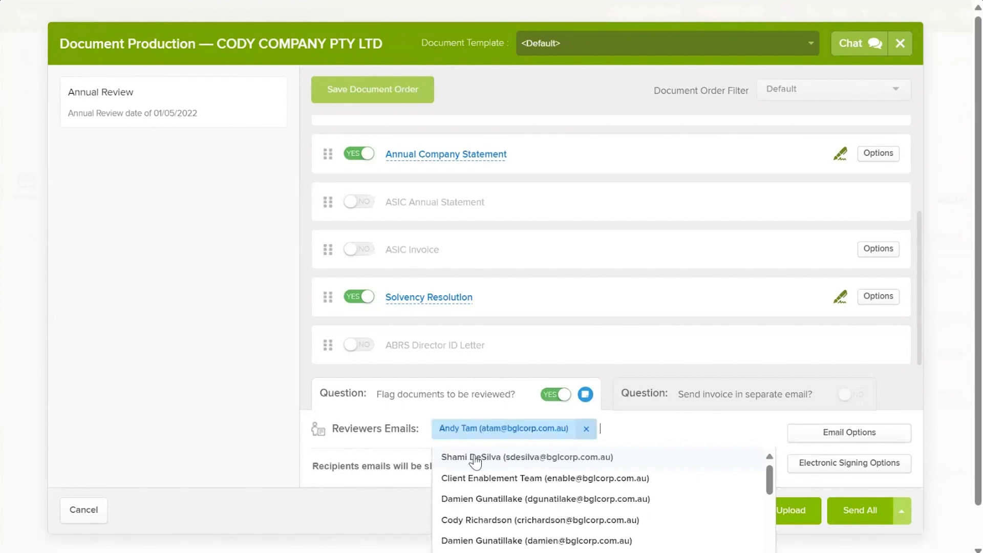
pyautogui.click(221, 376)
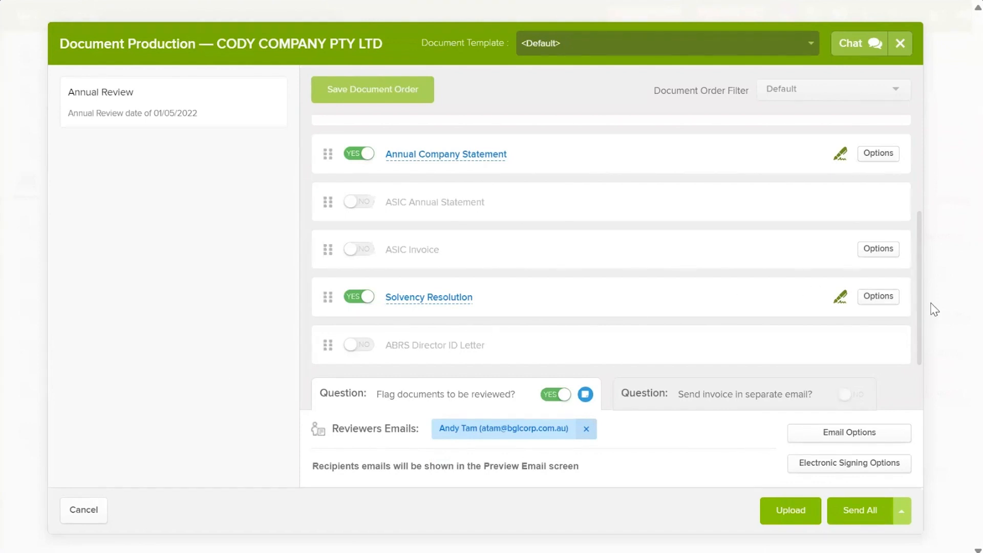
pyautogui.click(878, 296)
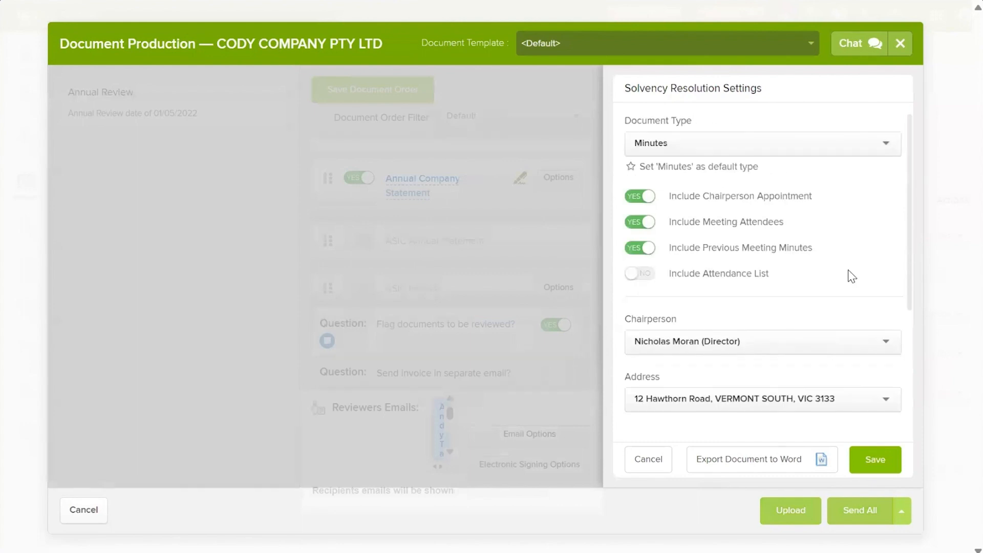
# Step: Keep Minutes as the Solvency Resolution type, cancel the settings, and switch review flagging to NO
pyautogui.click(705, 150)
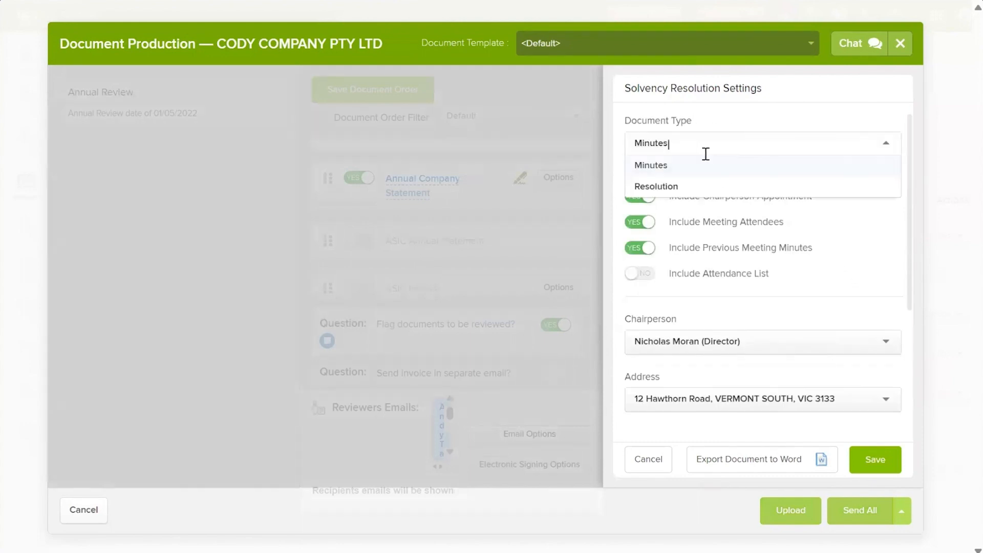
pyautogui.click(858, 240)
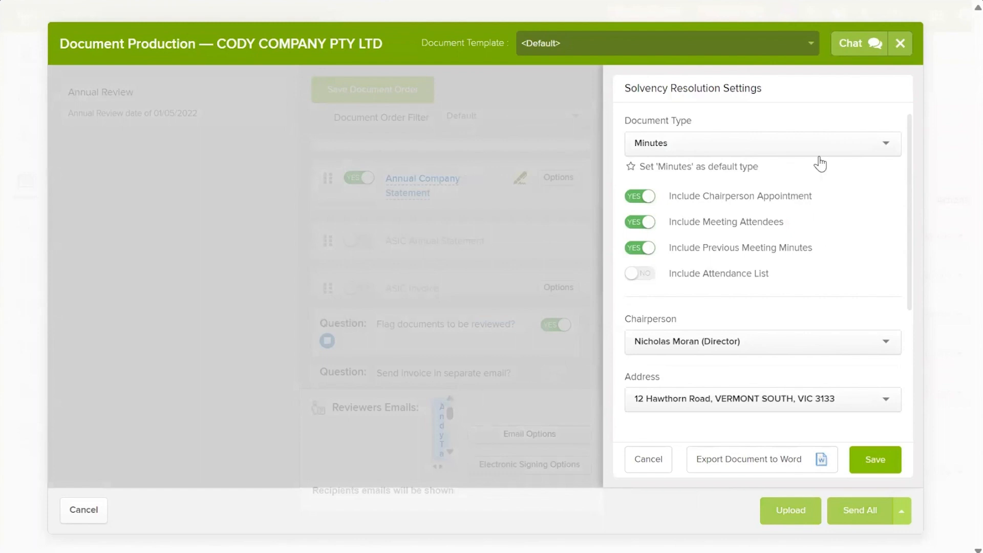
pyautogui.click(648, 459)
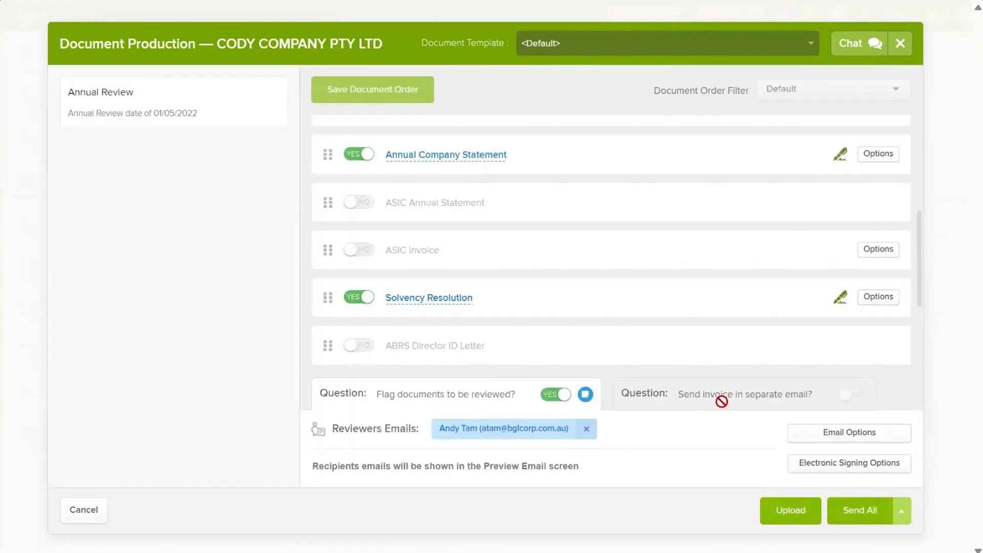
pyautogui.click(558, 394)
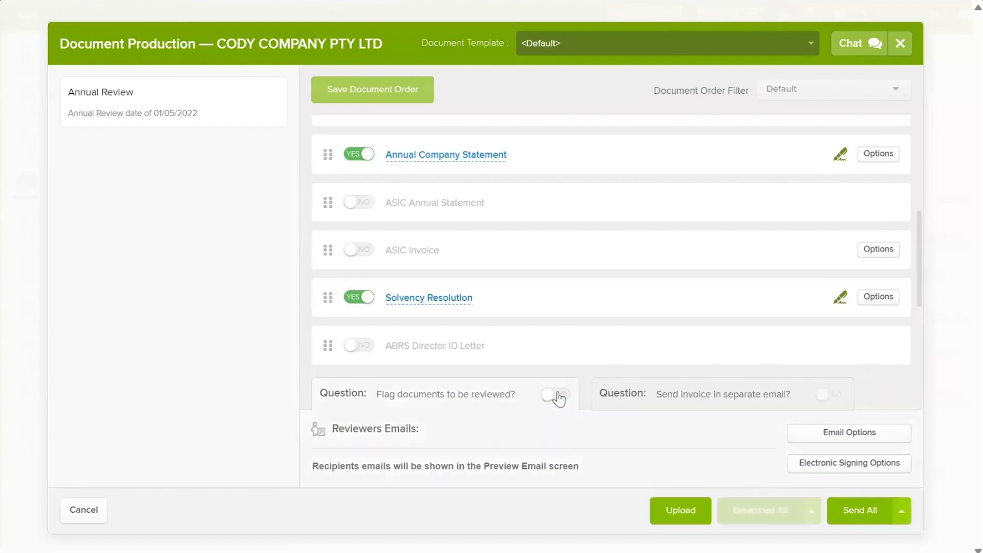
# Step: Leave the email options unchanged and save the electronic signing provider as NONE
pyautogui.click(833, 435)
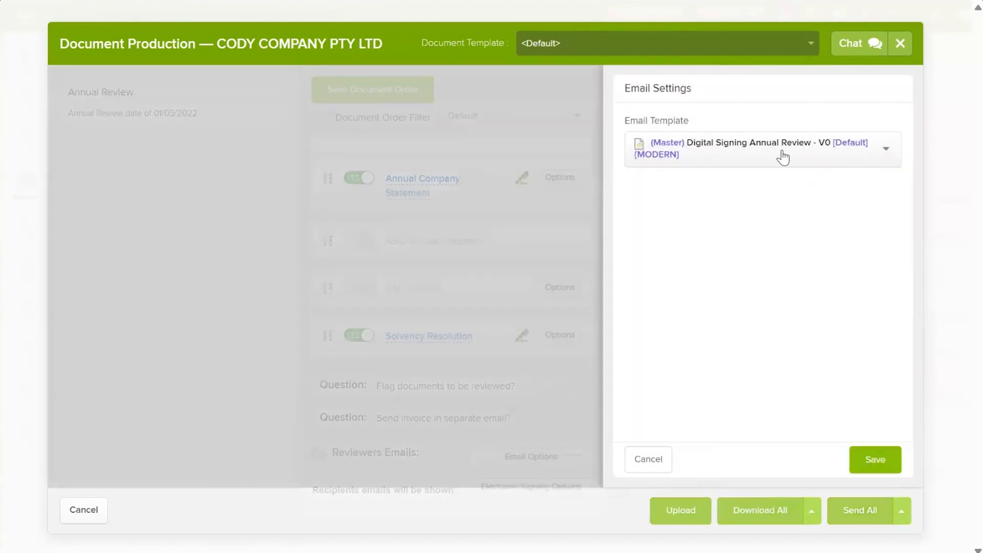
pyautogui.click(646, 462)
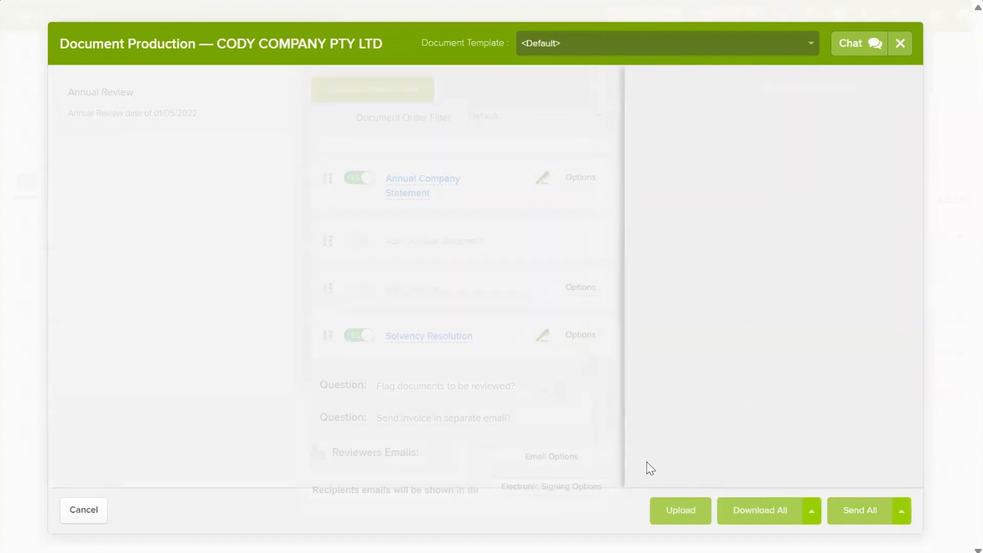
pyautogui.click(814, 466)
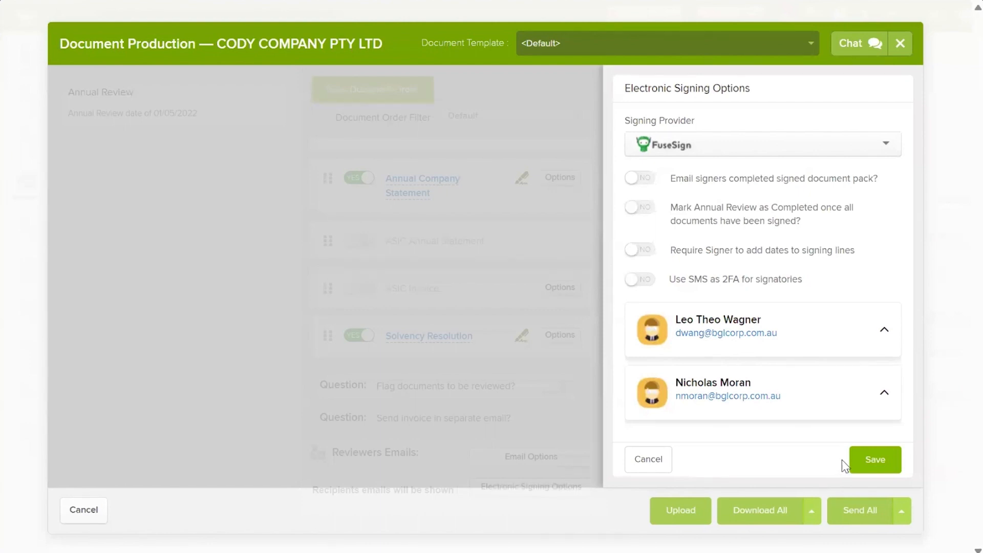
pyautogui.click(713, 150)
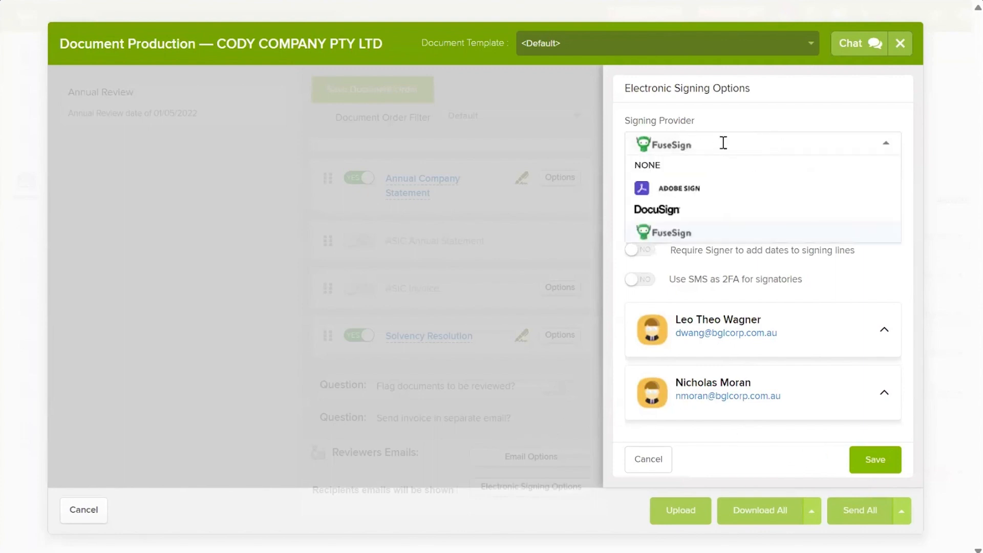
pyautogui.click(661, 167)
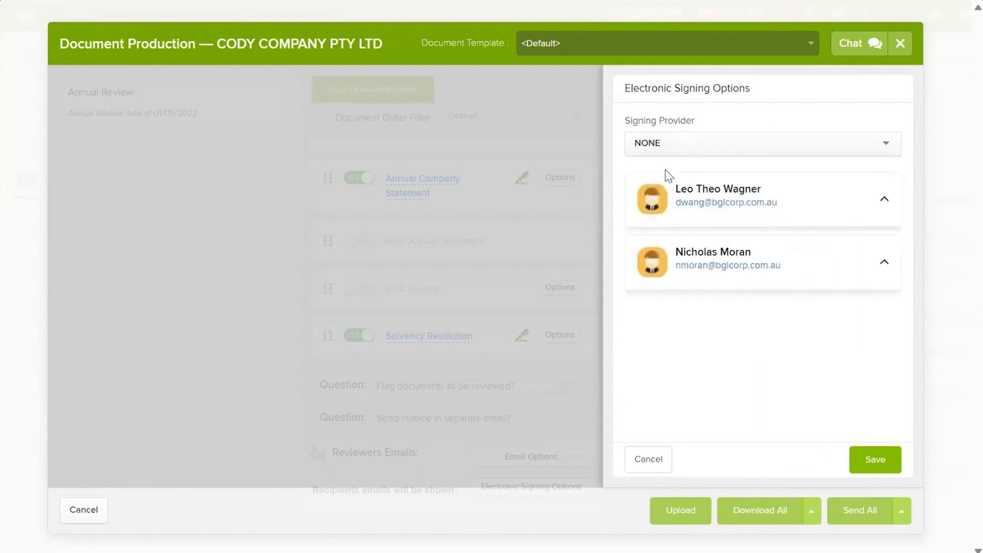
pyautogui.click(873, 462)
pyautogui.scroll(3, 814, 307)
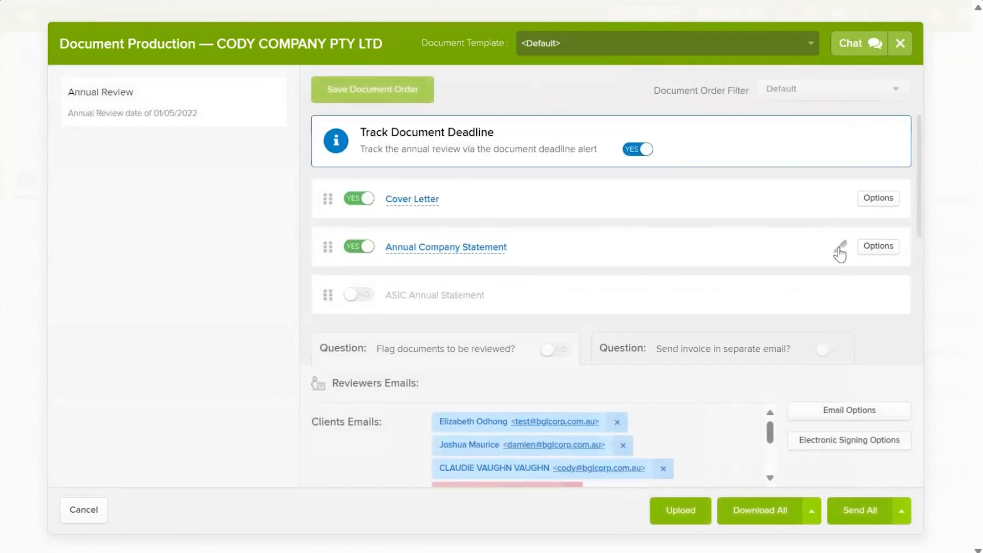
# Step: Remove the client recipient tagged Missing Email from Clients Emails
pyautogui.scroll(-2, 836, 239)
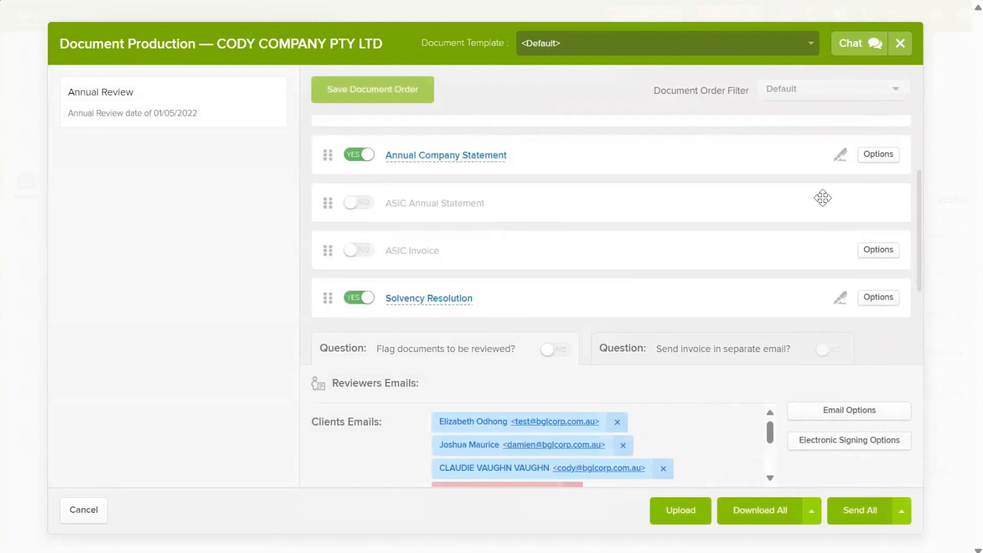
pyautogui.scroll(-1, 825, 201)
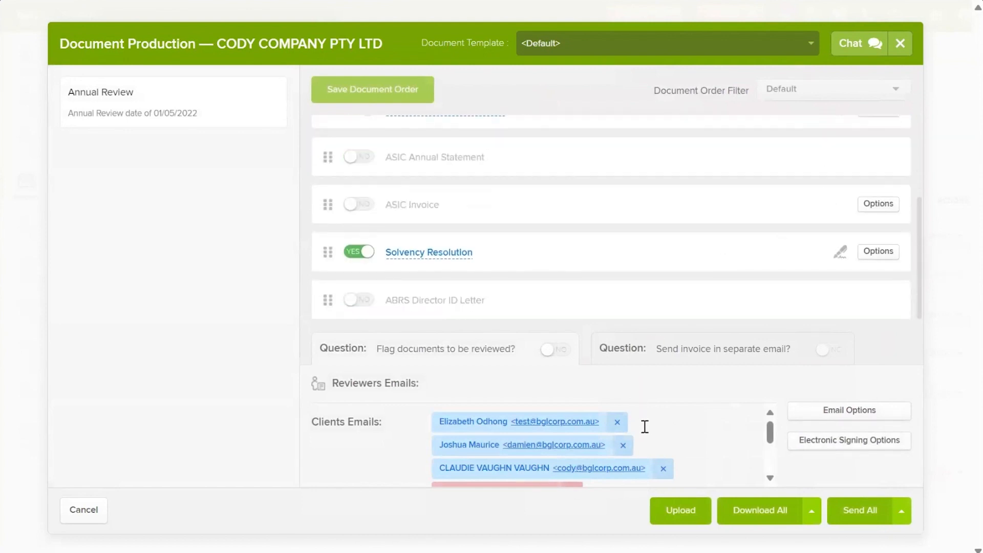
pyautogui.scroll(-1, 653, 429)
pyautogui.scroll(1, 656, 435)
pyautogui.scroll(-1, 593, 437)
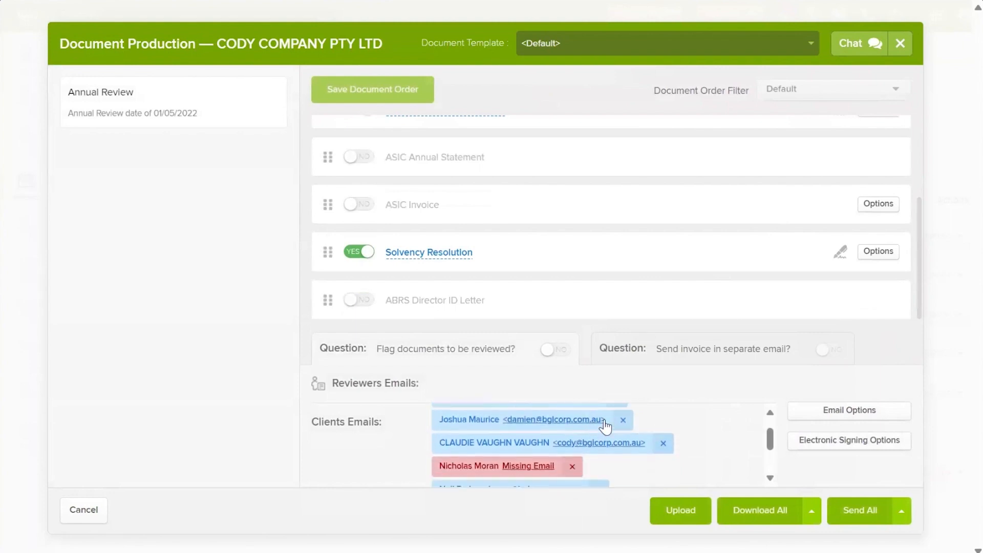
pyautogui.click(573, 466)
pyautogui.click(802, 385)
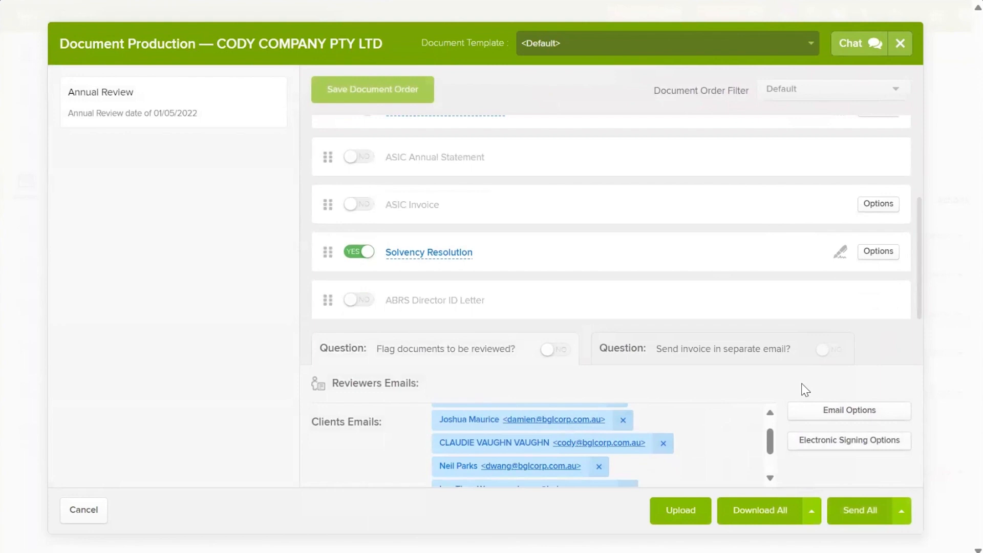
# Step: Change the electronic signing provider to FuseSign and save
pyautogui.click(854, 451)
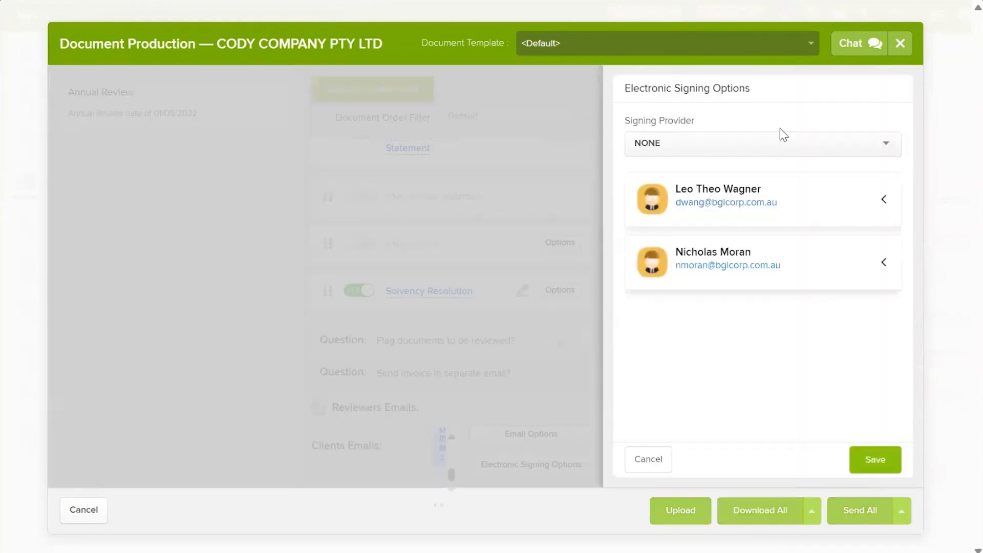
pyautogui.click(761, 143)
pyautogui.click(668, 231)
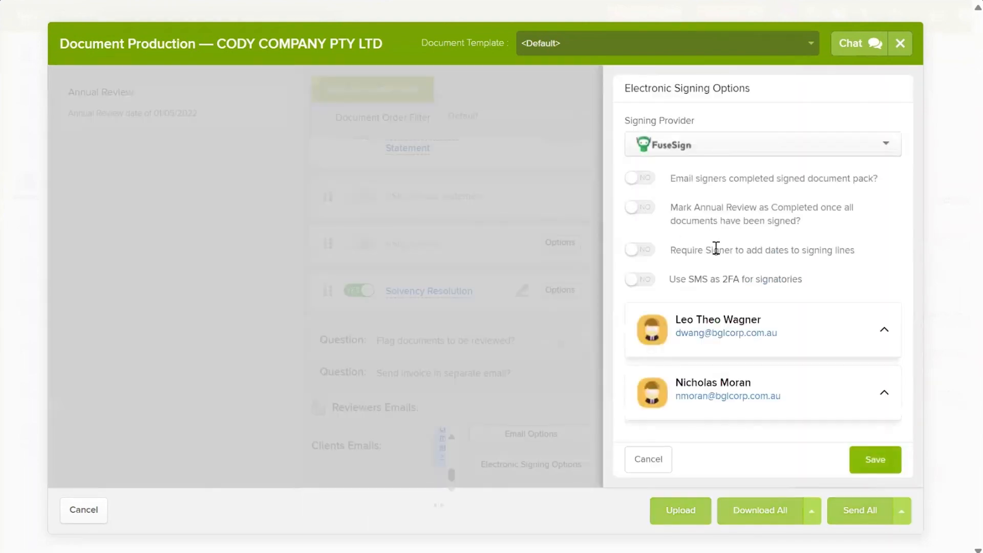
pyautogui.click(875, 467)
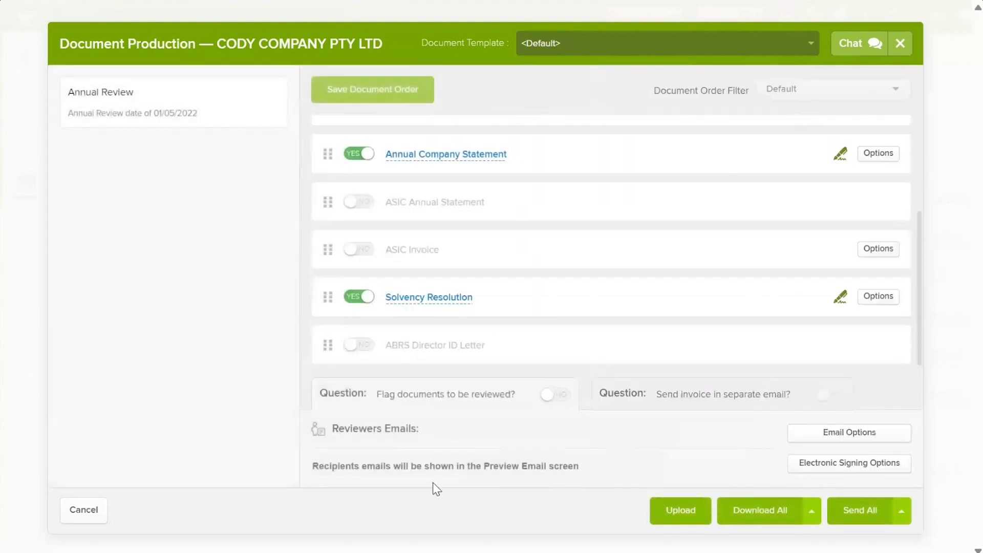
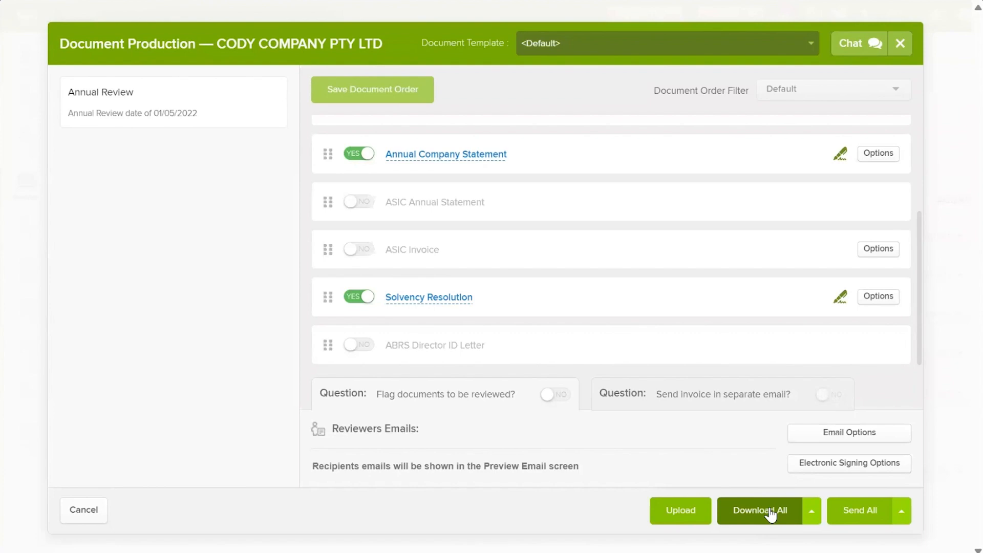
# Step: Send CODY COMPANY's Annual Company Statement and Solvency Resolution email after checking the preview body
pyautogui.click(837, 510)
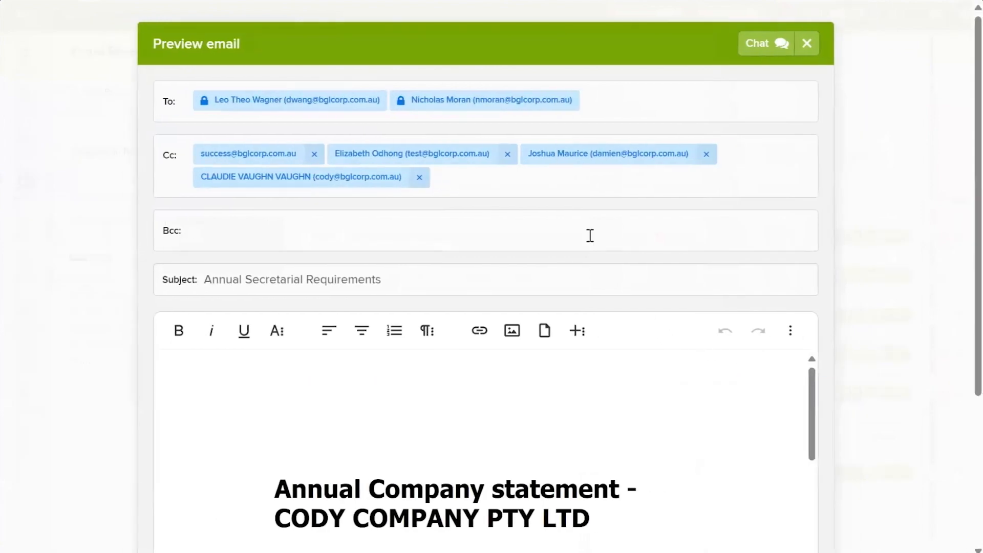
pyautogui.scroll(-3, 553, 186)
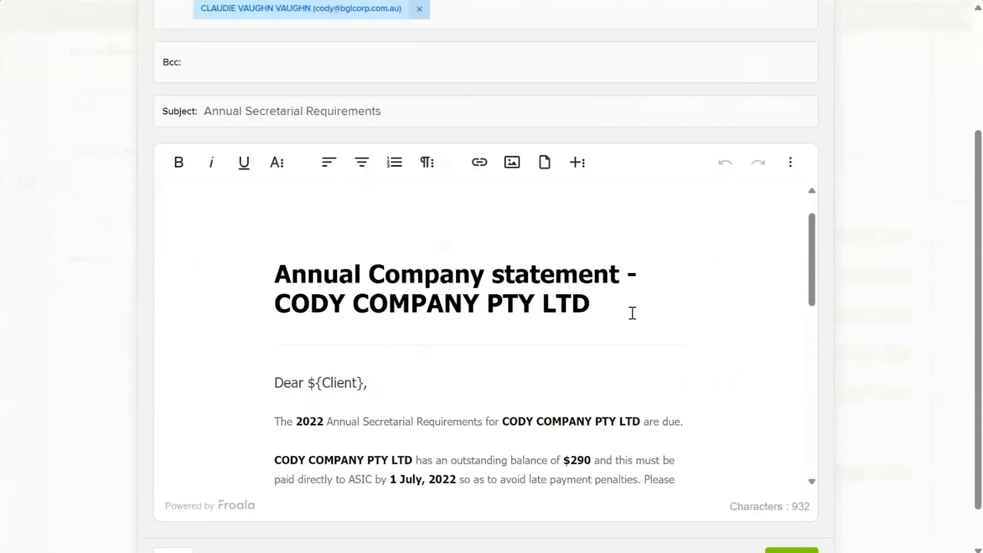
pyautogui.scroll(-1, 633, 312)
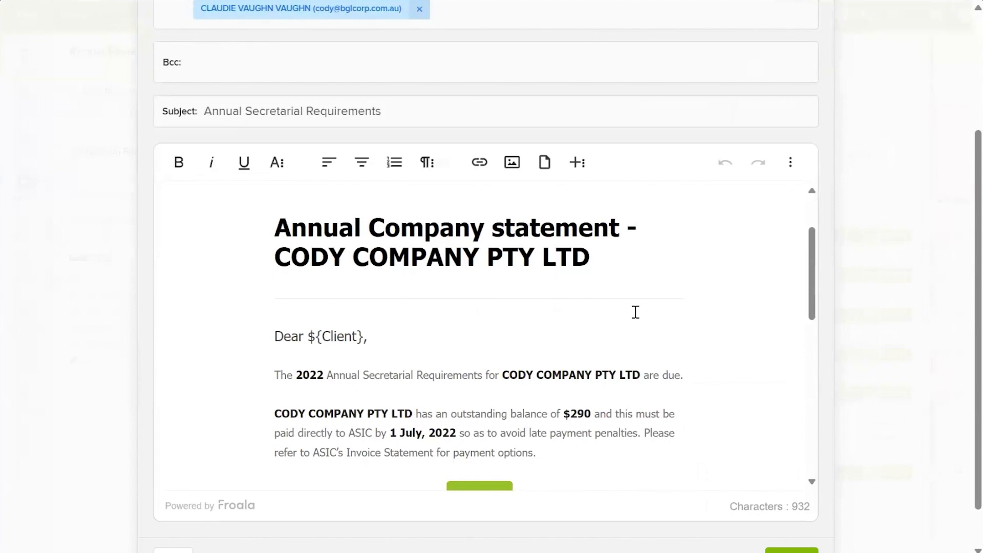
pyautogui.scroll(2, 504, 330)
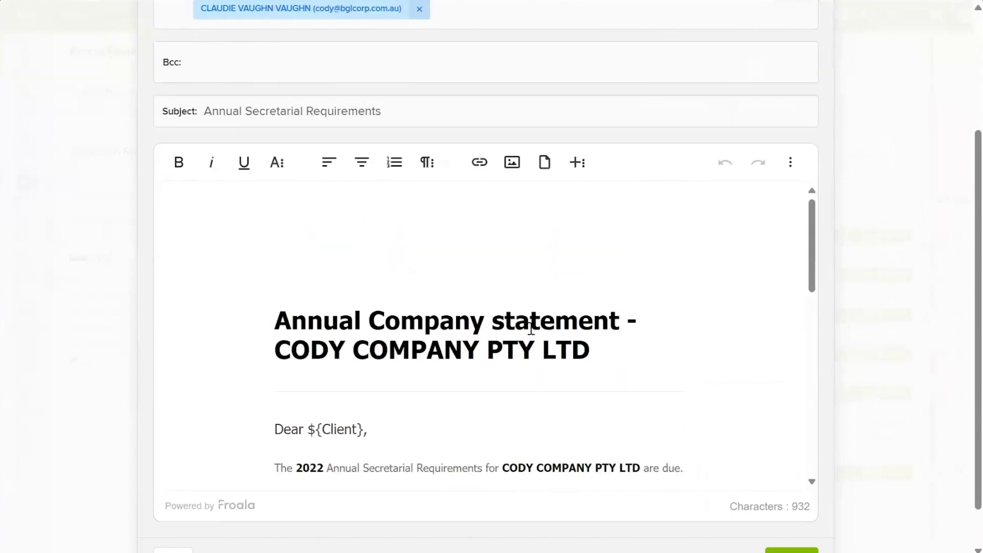
pyautogui.scroll(-4, 450, 351)
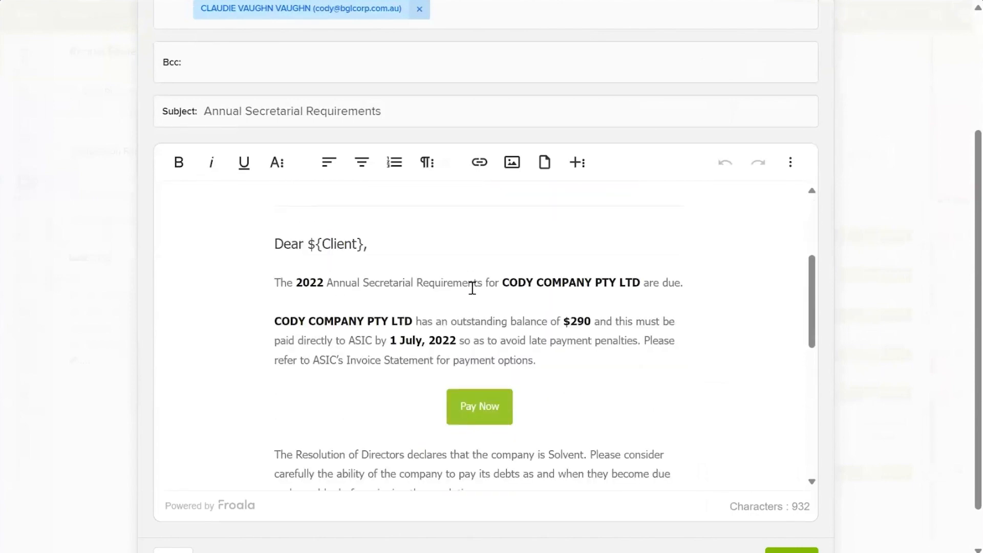
pyautogui.scroll(-2, 571, 321)
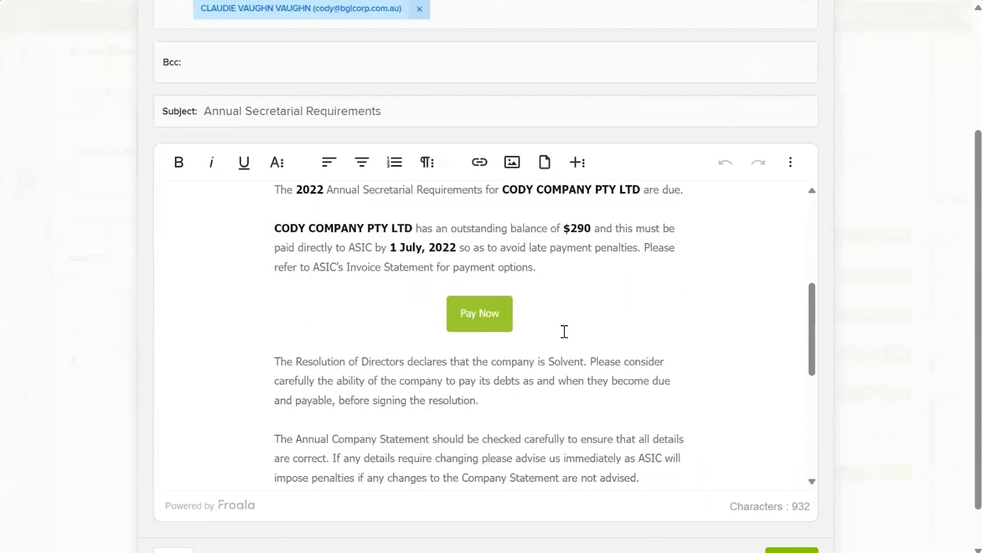
pyautogui.scroll(-2, 517, 304)
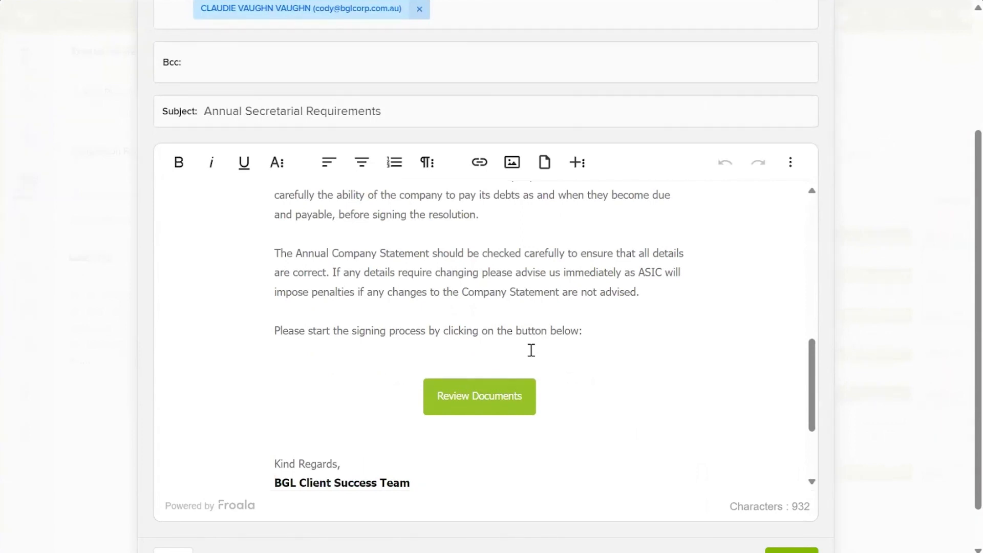
pyautogui.scroll(-3, 650, 425)
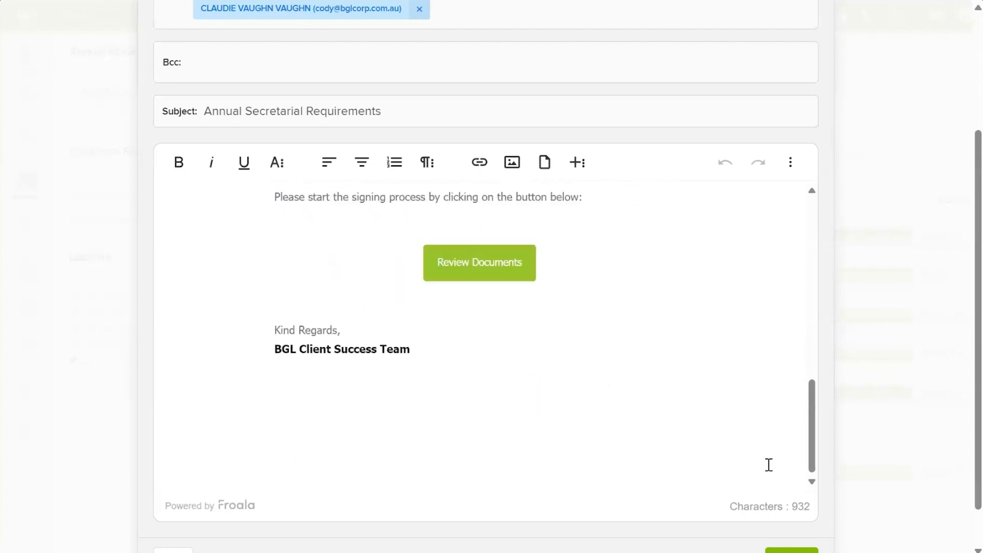
pyautogui.scroll(-1, 852, 500)
pyautogui.click(792, 519)
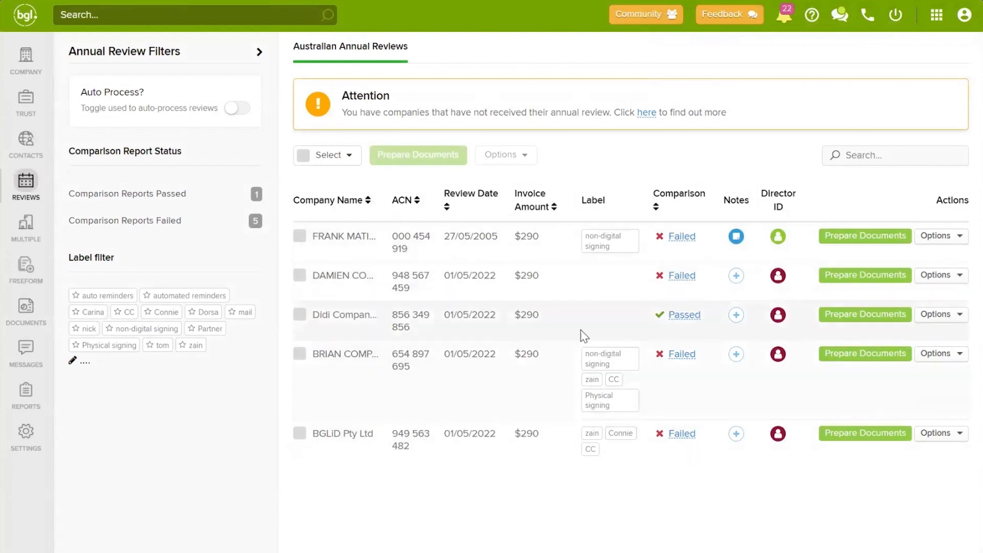
# Step: Open Global Documents from the DOCUMENTS sidebar entry
pyautogui.click(34, 313)
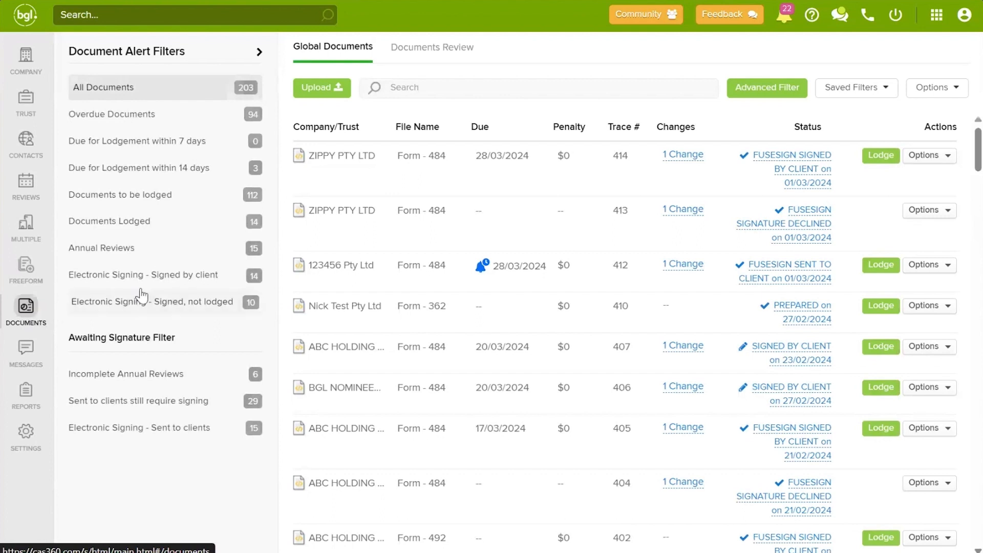
# Step: Filter the documents by type Form - 480E ANNUAL COMPANY STATEMENT
pyautogui.click(786, 95)
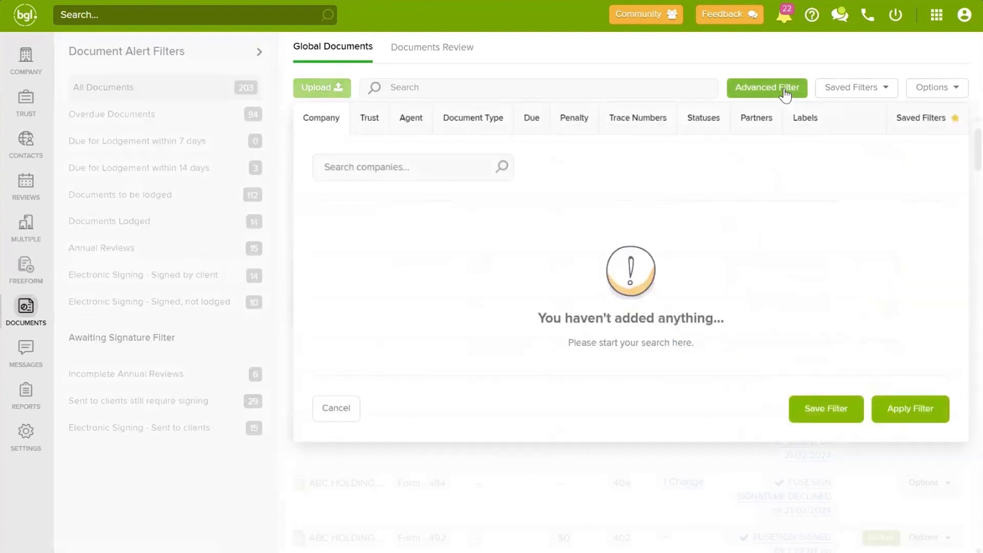
pyautogui.click(481, 122)
pyautogui.click(639, 229)
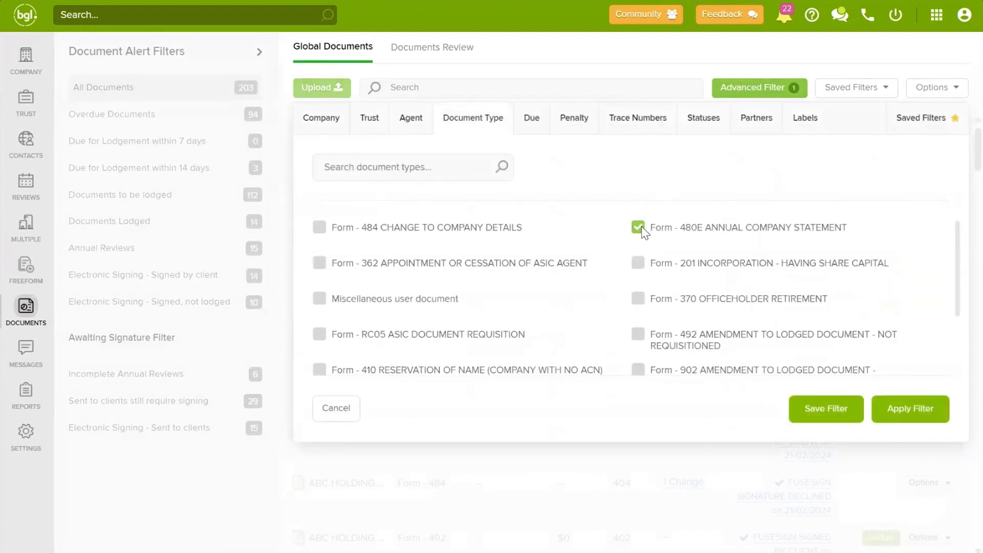
pyautogui.click(911, 437)
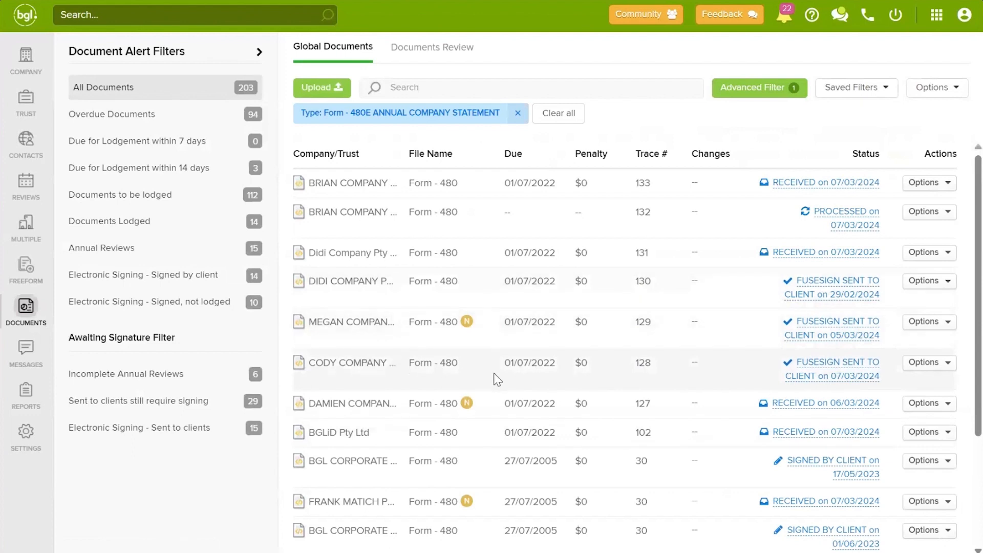
# Step: Set CODY COMPANY's Form 480 status to FUSESIGN SIGNED BY CLIENT and view its attachments
pyautogui.click(814, 370)
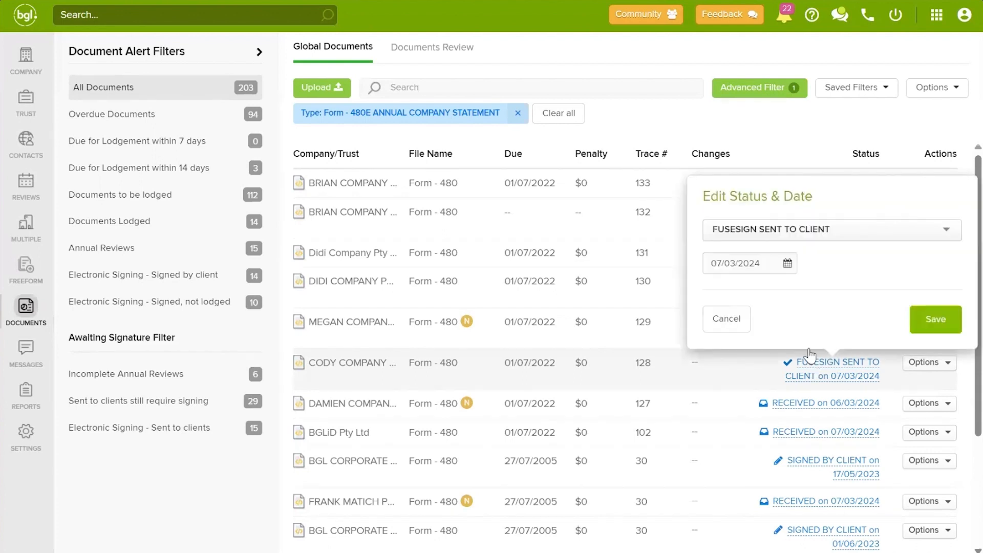
pyautogui.click(791, 229)
pyautogui.scroll(-2, 798, 298)
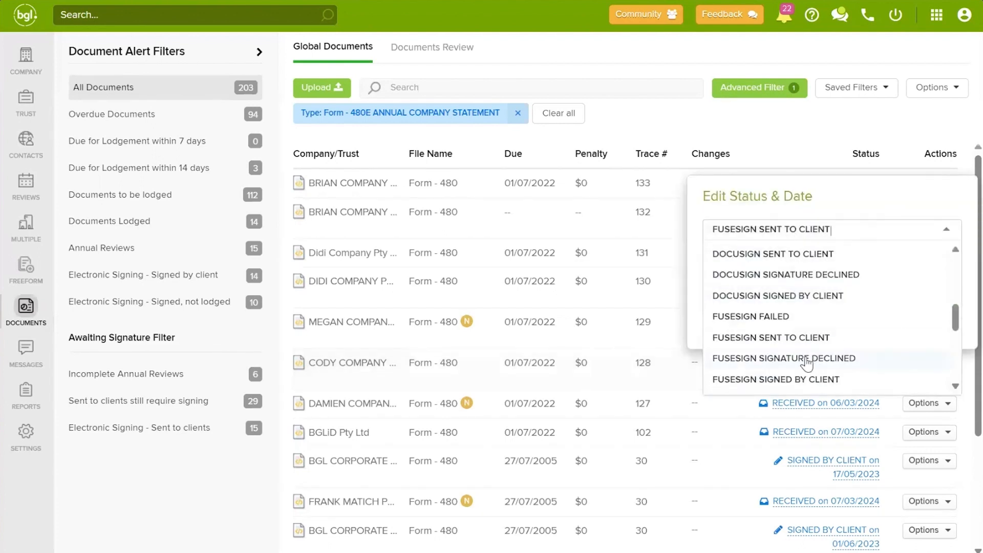
pyautogui.click(799, 380)
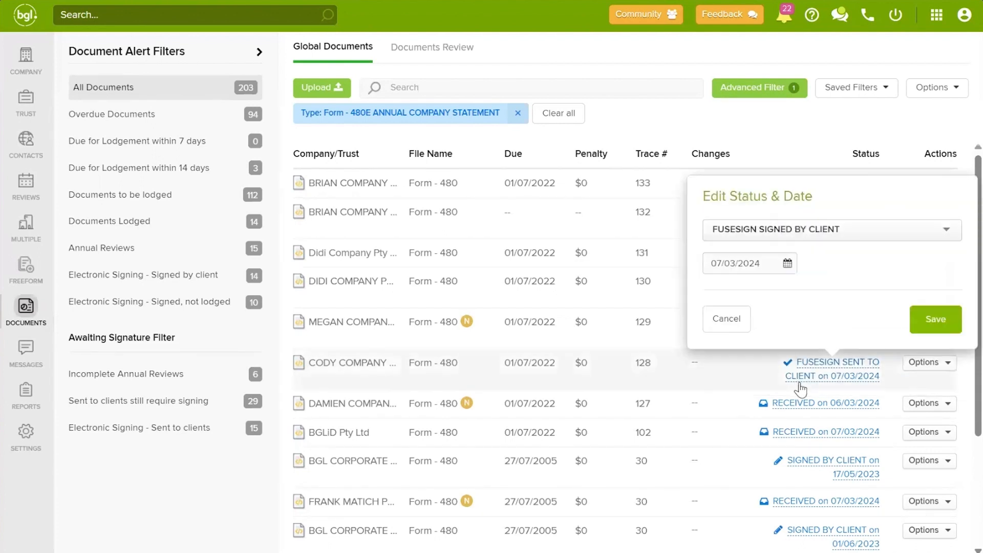
pyautogui.click(952, 326)
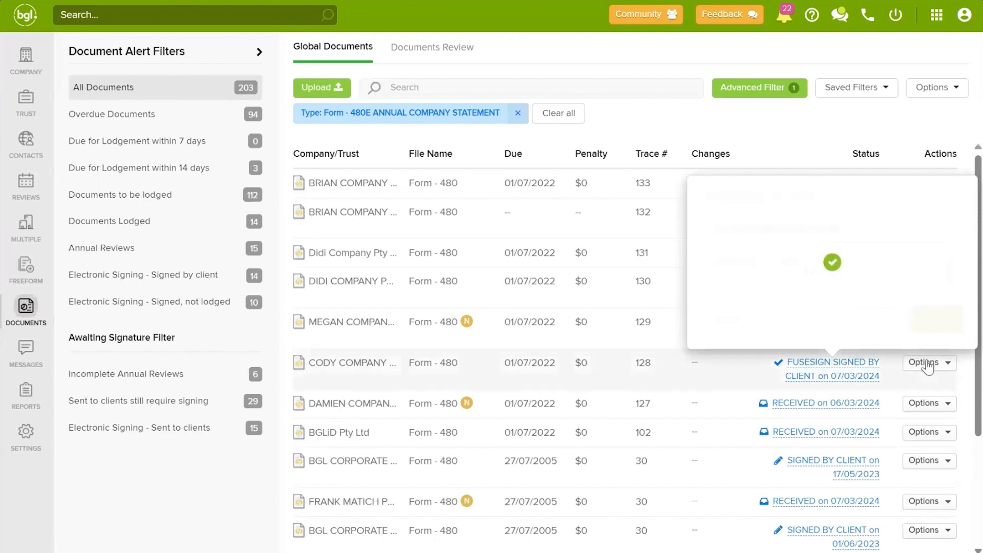
pyautogui.click(927, 363)
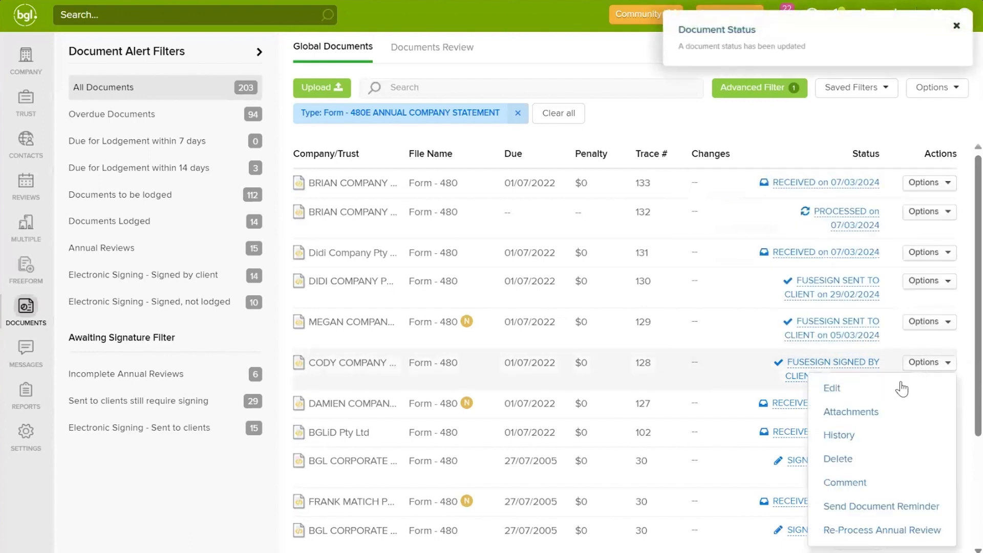
pyautogui.click(861, 412)
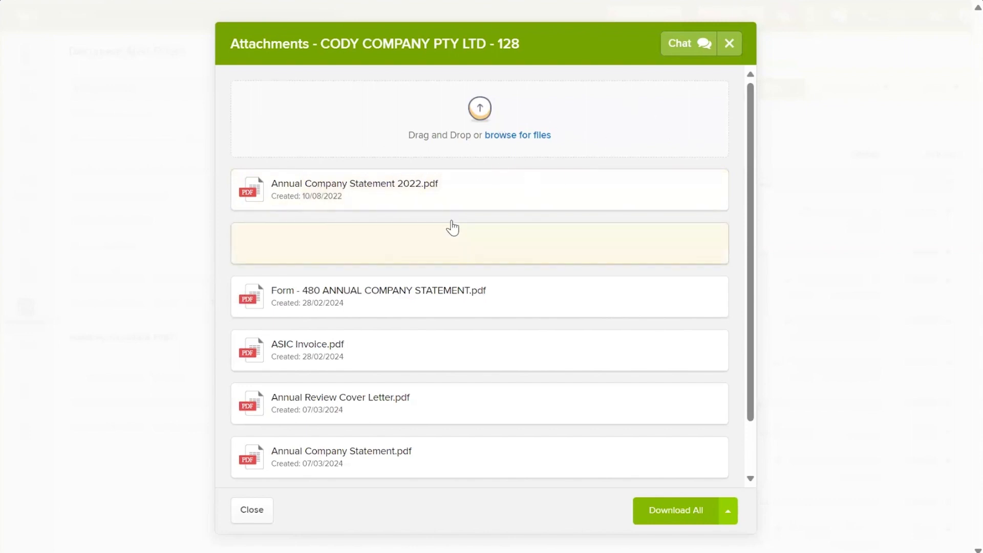
# Step: Check the Download All options for CODY COMPANY's attachment PDFs, then close the attachments
pyautogui.moveTo(485, 201)
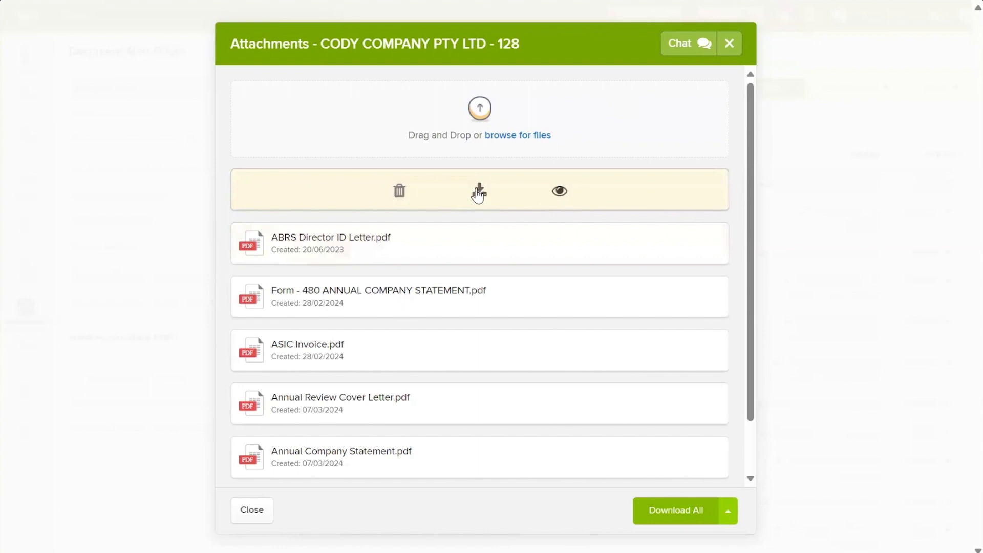
pyautogui.click(727, 519)
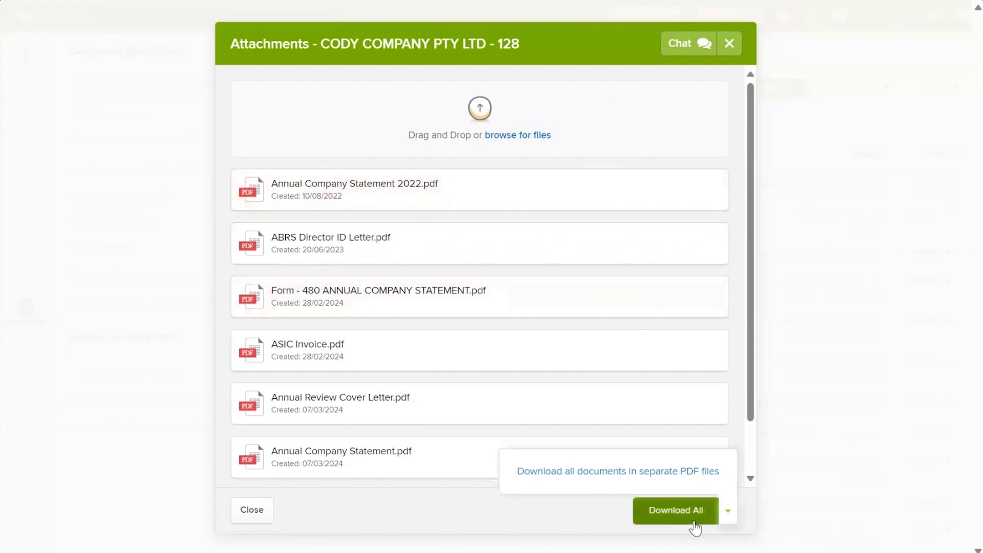
pyautogui.click(731, 51)
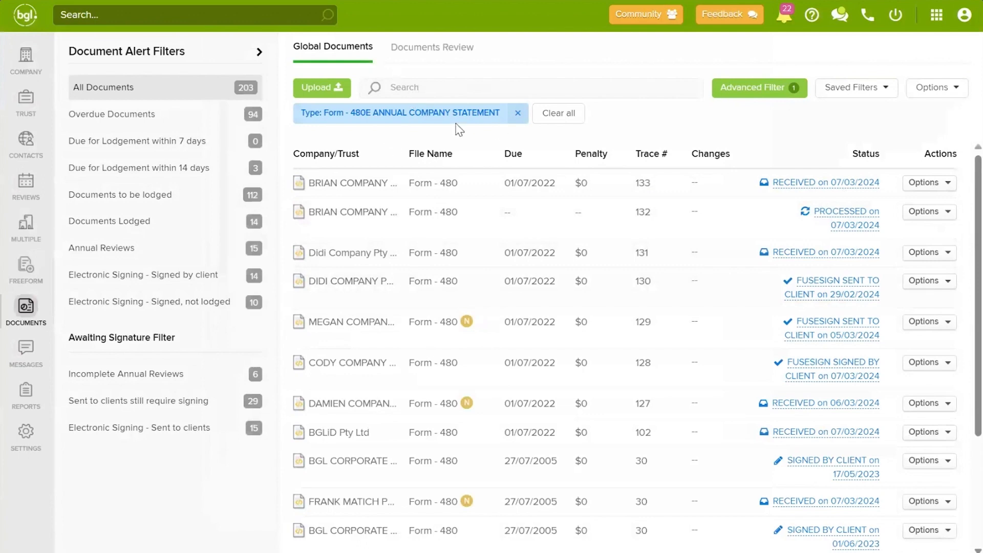
# Step: Clear the Form 480E type filter and start lodging ZIPPY PTY LTD's Form 484, dismissing the confirmation
pyautogui.click(518, 113)
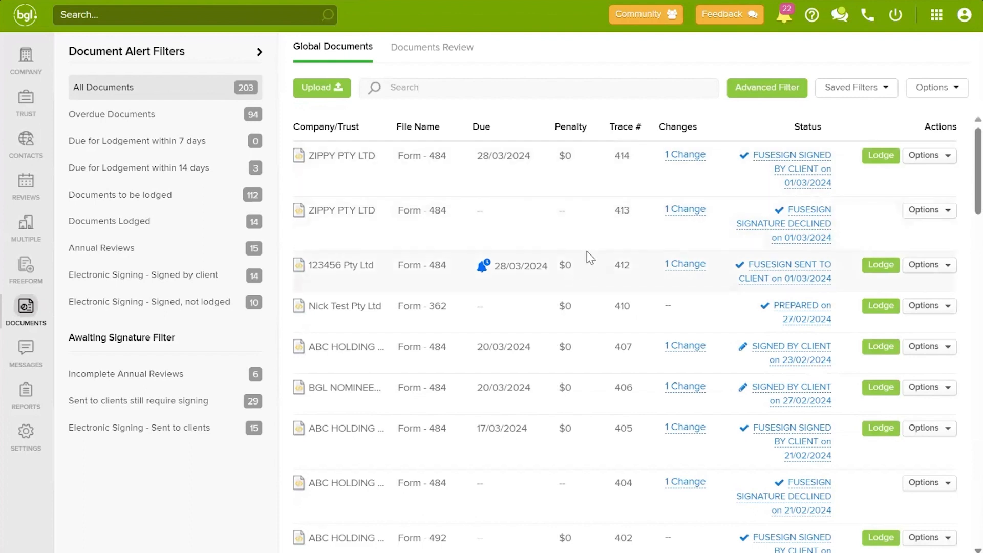
pyautogui.click(879, 158)
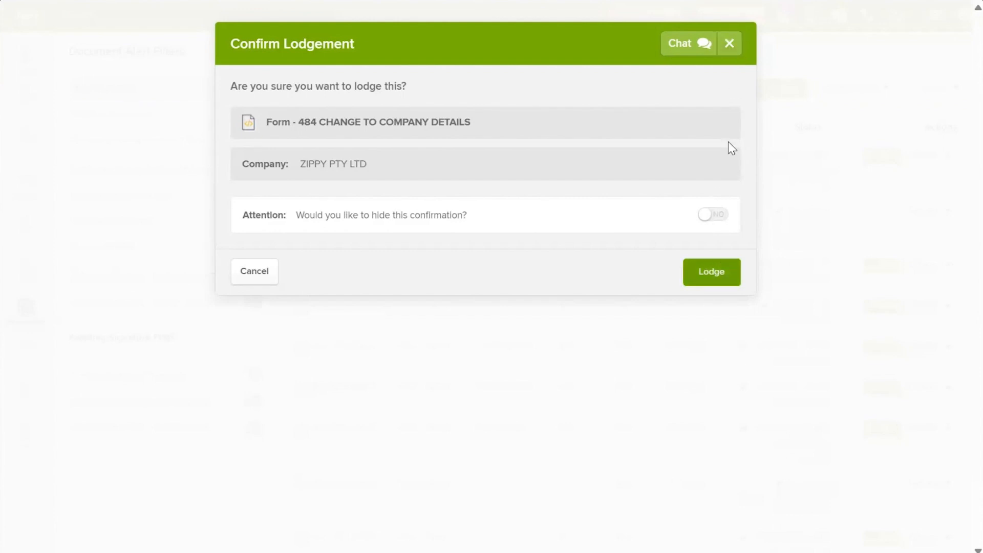
pyautogui.click(732, 52)
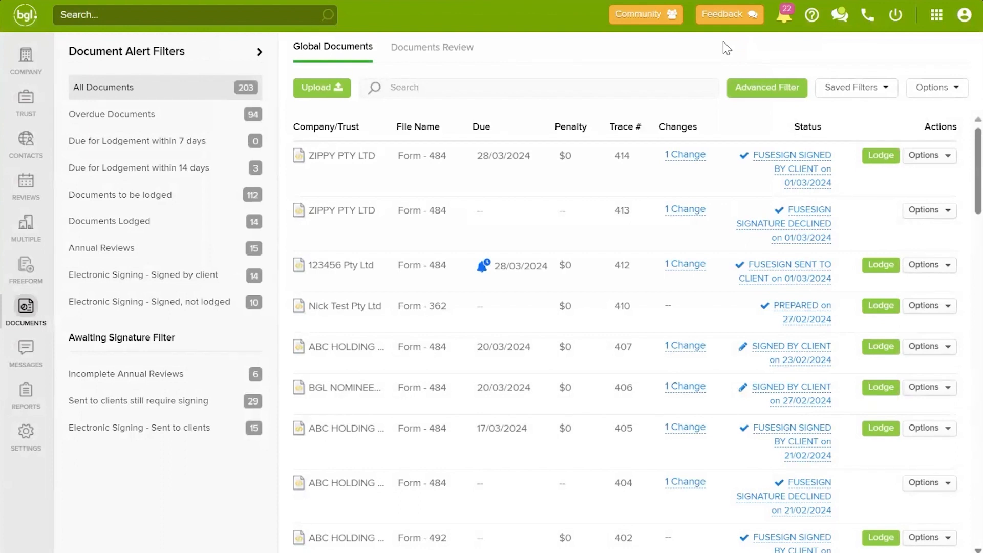
# Step: Reapply the Form 480E filter and send CODY COMPANY's Form 480 back for annual review re-processing
pyautogui.click(755, 95)
pyautogui.click(747, 96)
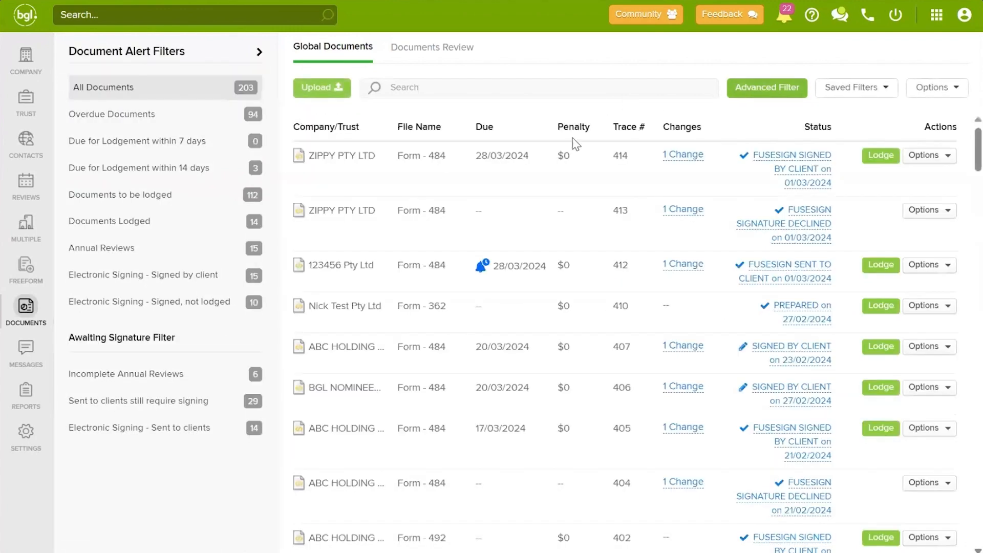
pyautogui.click(461, 132)
pyautogui.click(638, 236)
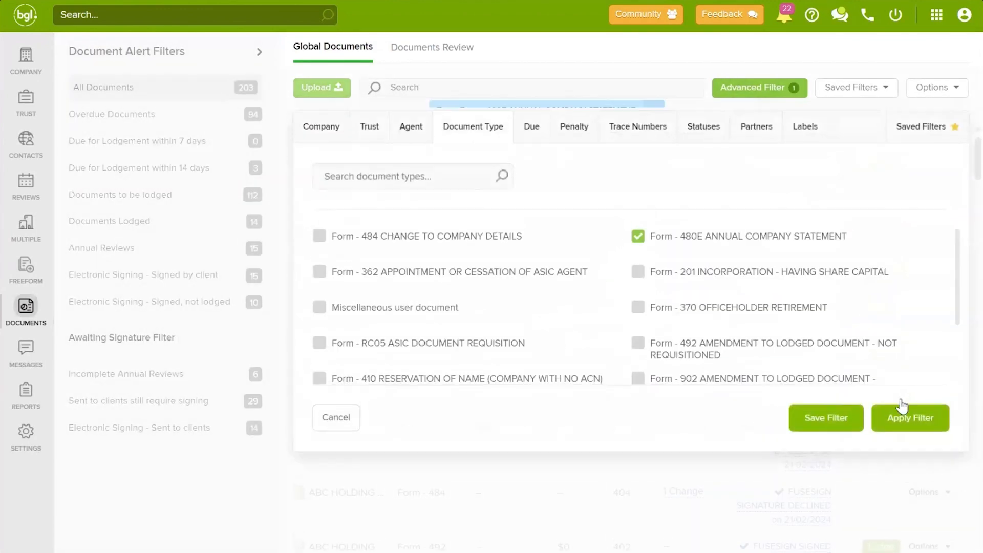
pyautogui.click(905, 416)
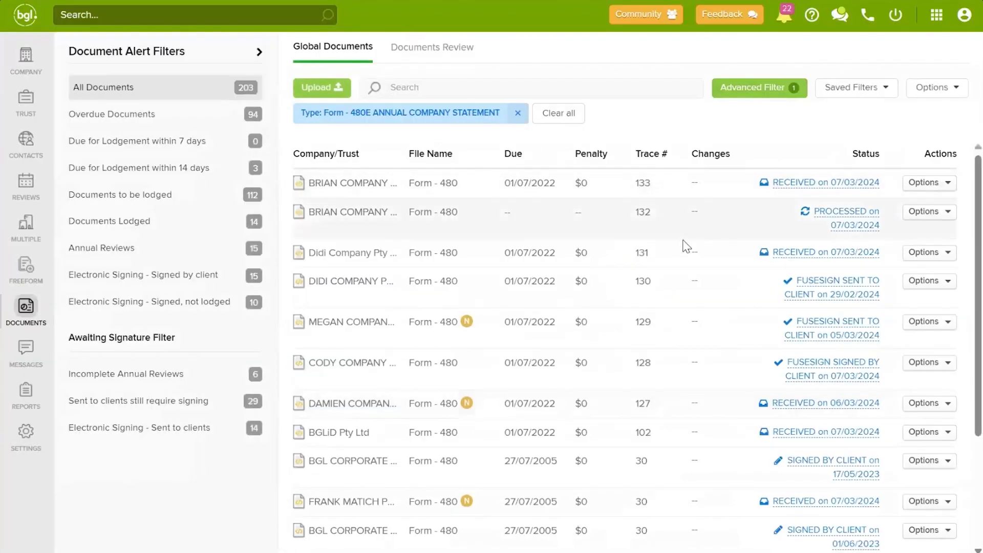
pyautogui.click(921, 362)
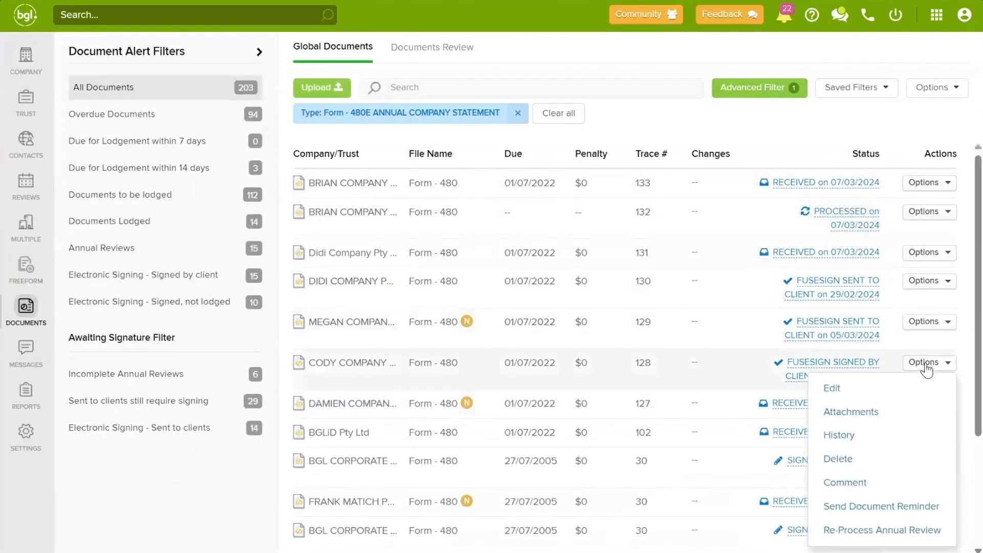
pyautogui.click(876, 536)
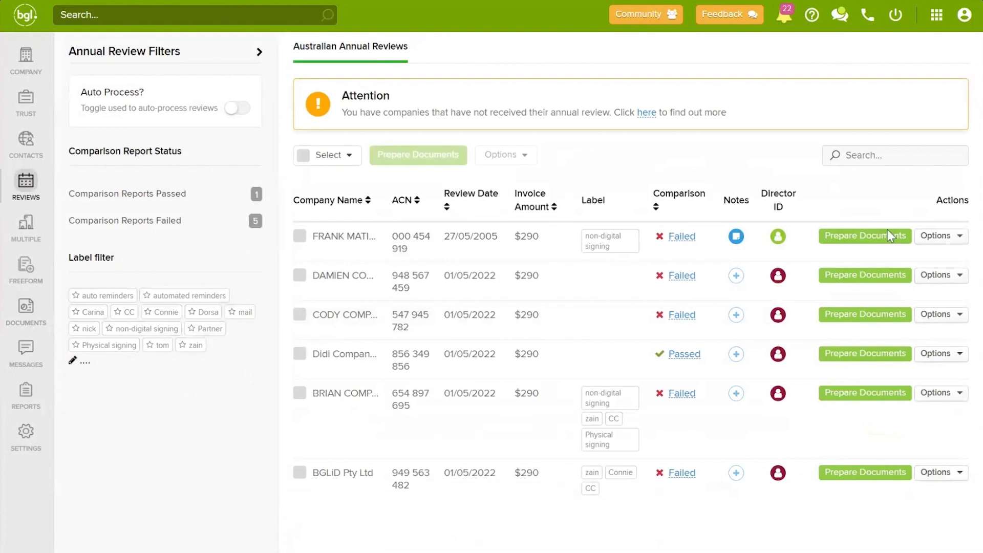
# Step: Check the first review's actions, then show the Select dropdown's bulk selection choices
pyautogui.click(941, 237)
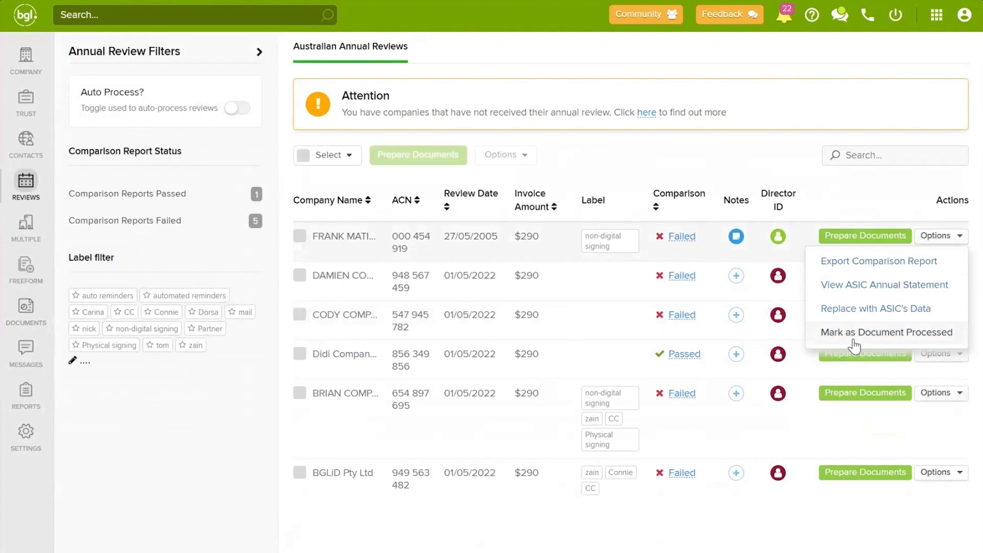
pyautogui.click(597, 166)
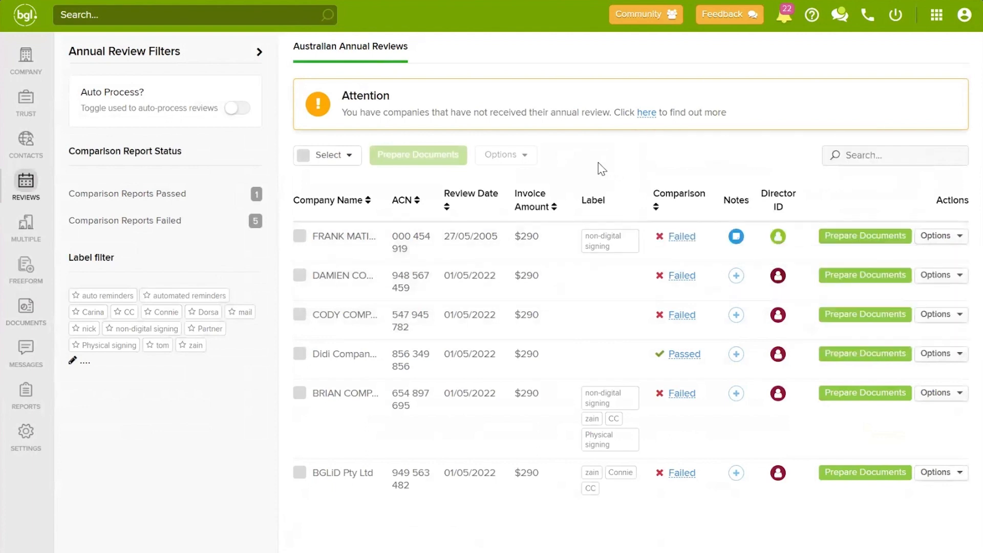
pyautogui.click(313, 158)
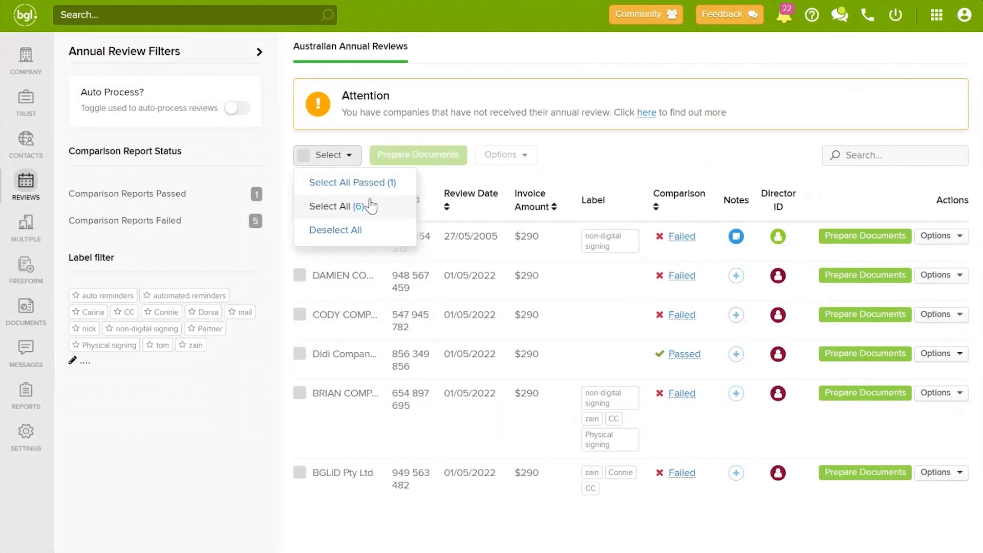
# Step: Select all six reviews, prepare documents despite failed comparisons, and deliver them by email
pyautogui.click(334, 210)
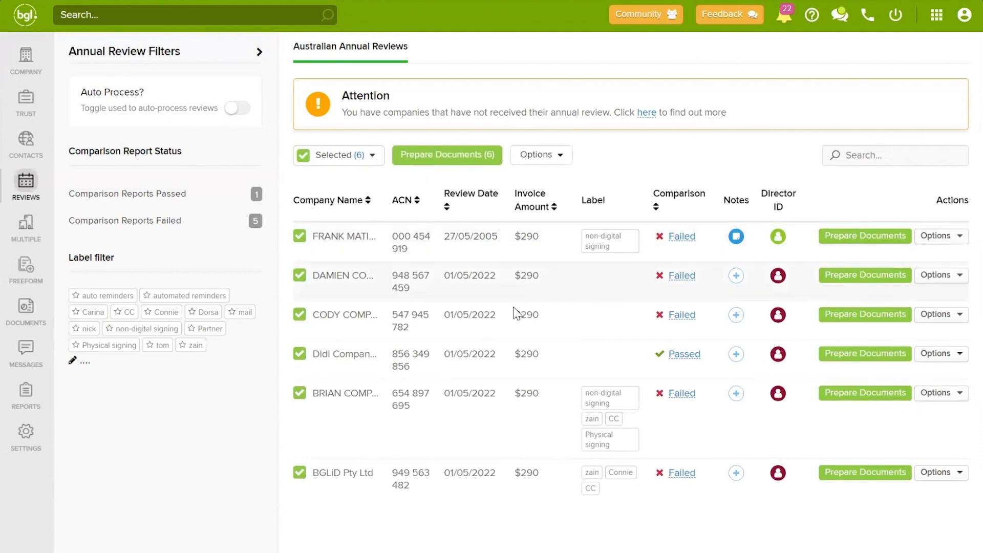
pyautogui.click(466, 152)
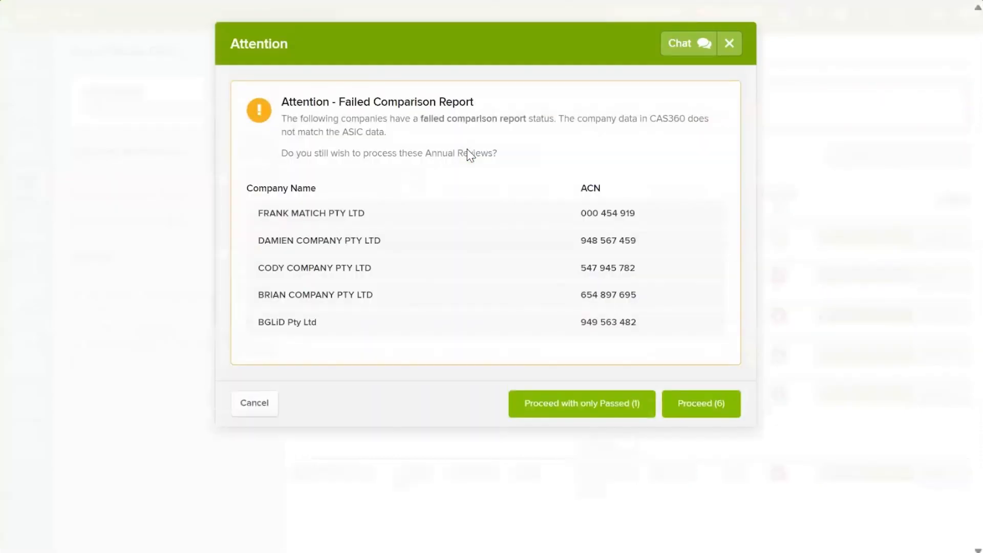
pyautogui.click(687, 403)
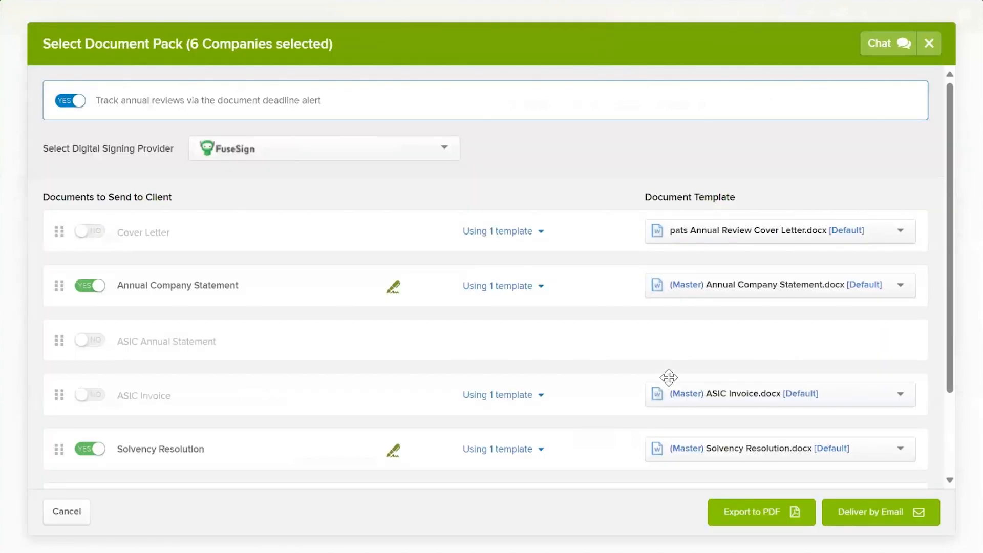
pyautogui.scroll(-3, 550, 253)
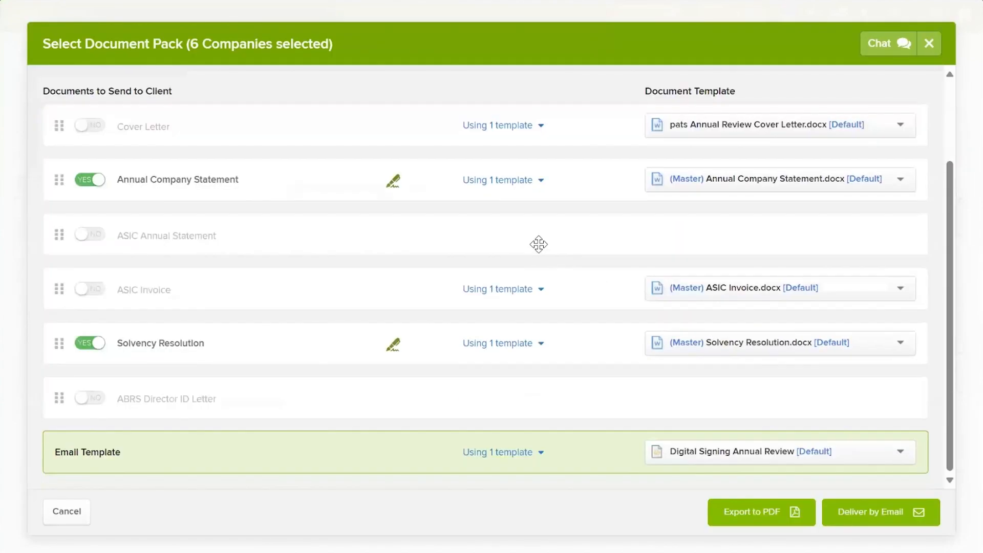
pyautogui.click(853, 507)
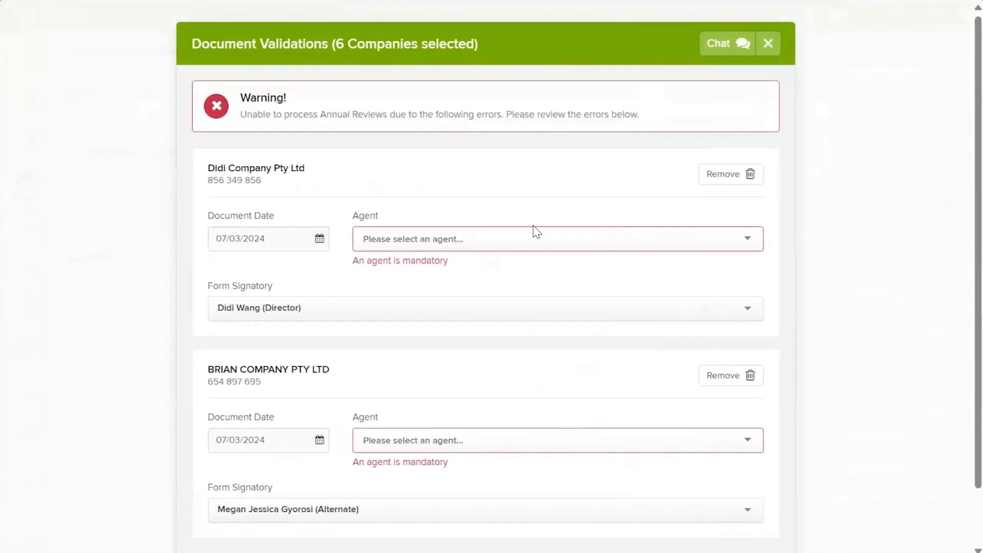
# Step: Assign the same agent to Didi Company Pty Ltd and BRIAN COMPANY PTY LTD, then proceed
pyautogui.scroll(-2, 592, 263)
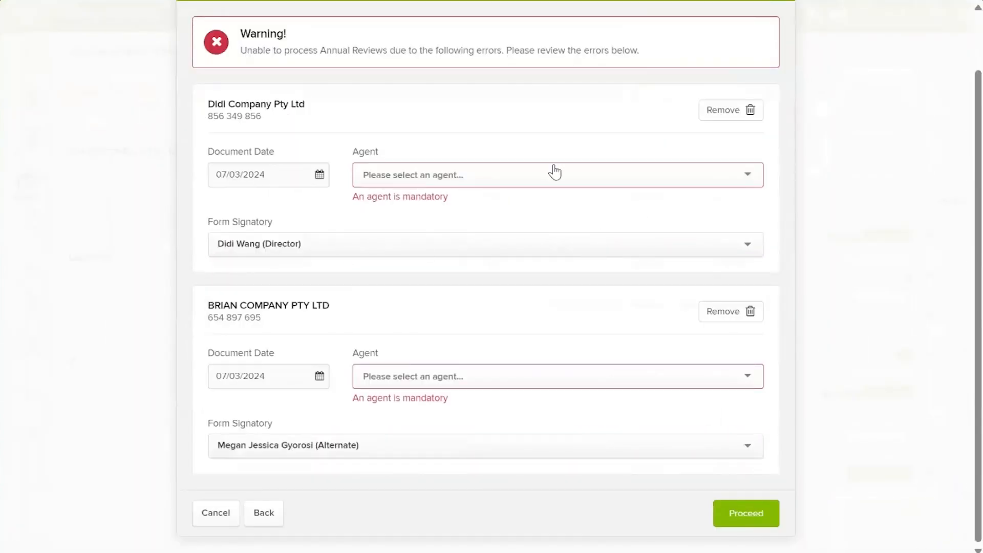
pyautogui.click(494, 179)
pyautogui.click(411, 218)
pyautogui.click(461, 377)
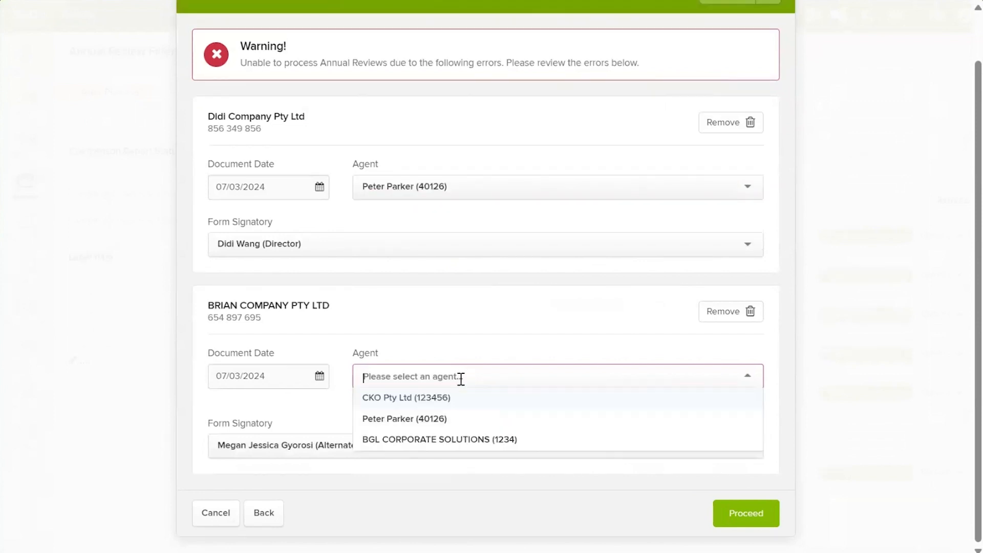
pyautogui.click(440, 419)
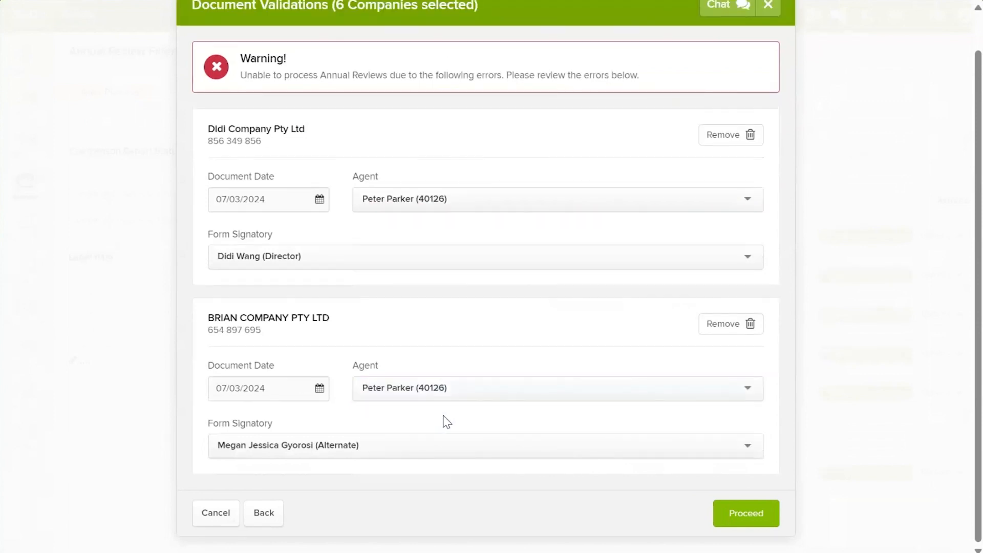
pyautogui.click(741, 512)
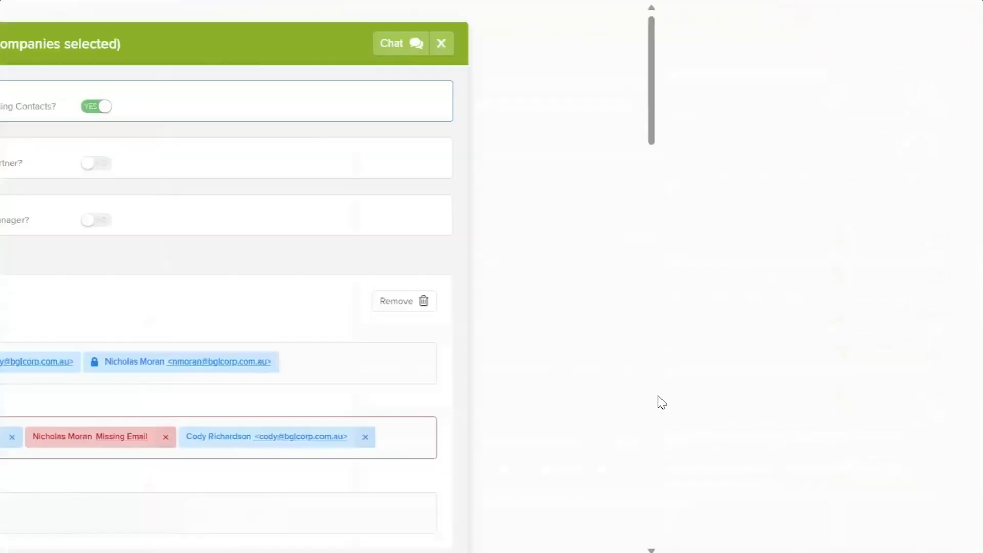
# Step: Review the email recipients, remove BGLiD Pty Ltd, and cancel the delivery
pyautogui.scroll(-5, 351, 254)
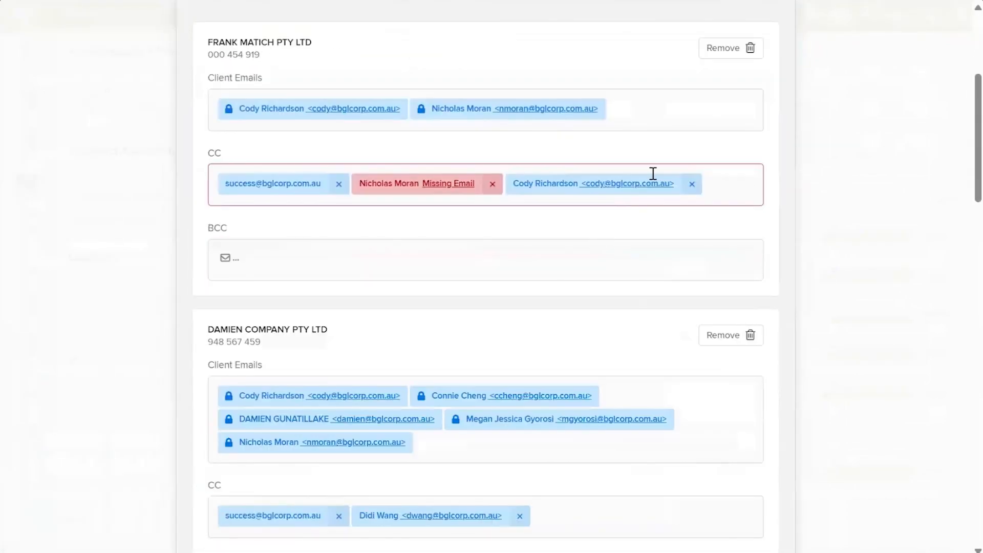
pyautogui.scroll(-10, 505, 213)
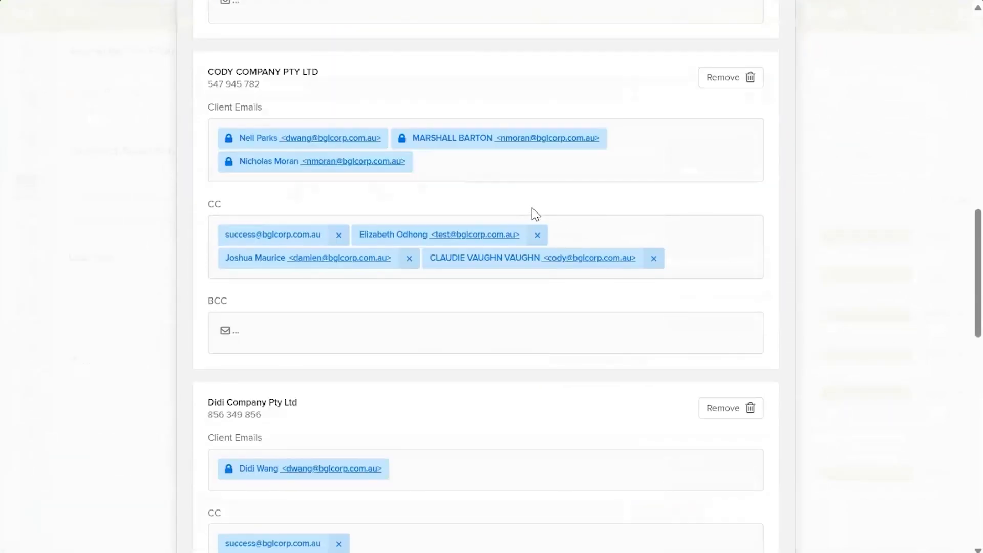
pyautogui.scroll(-15, 536, 213)
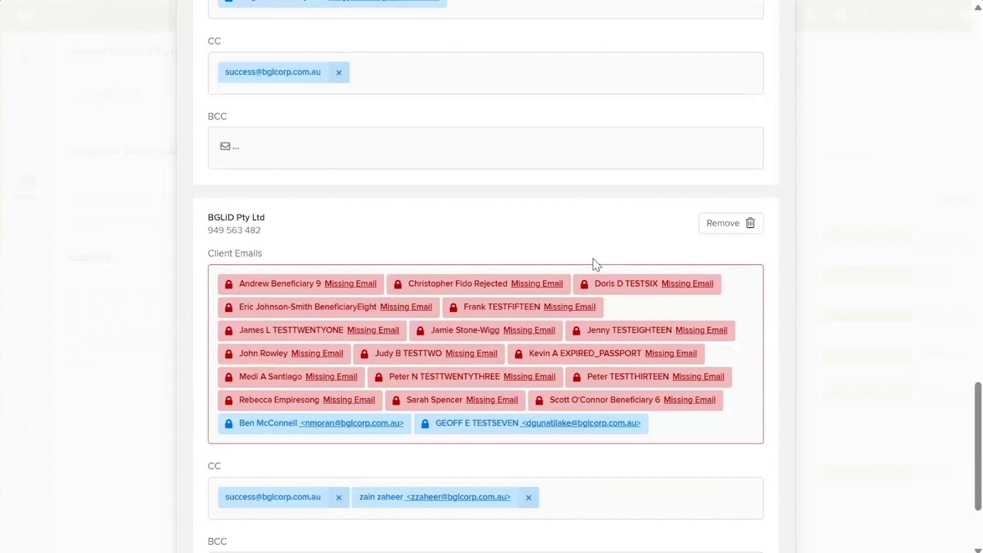
pyautogui.scroll(6, 596, 264)
pyautogui.scroll(-5, 634, 281)
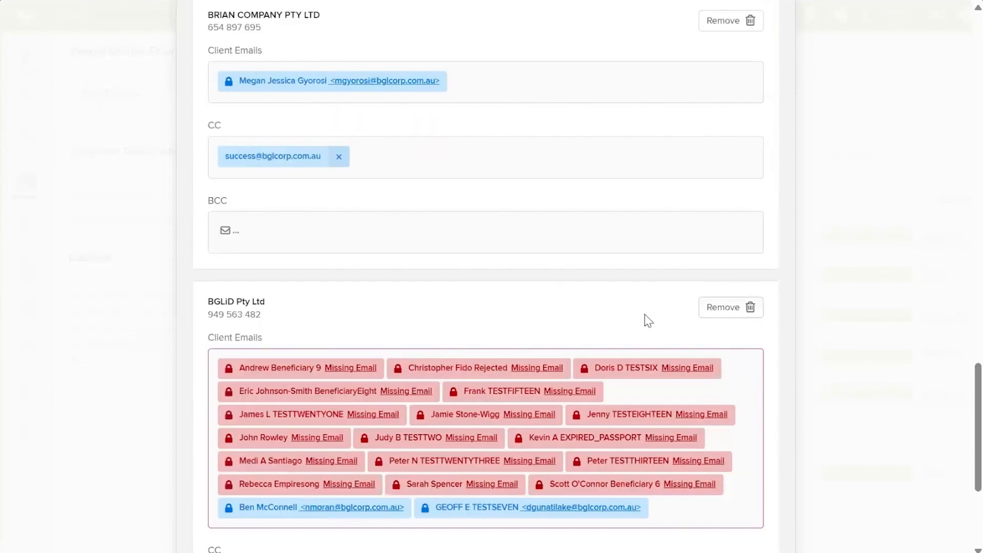
pyautogui.click(732, 309)
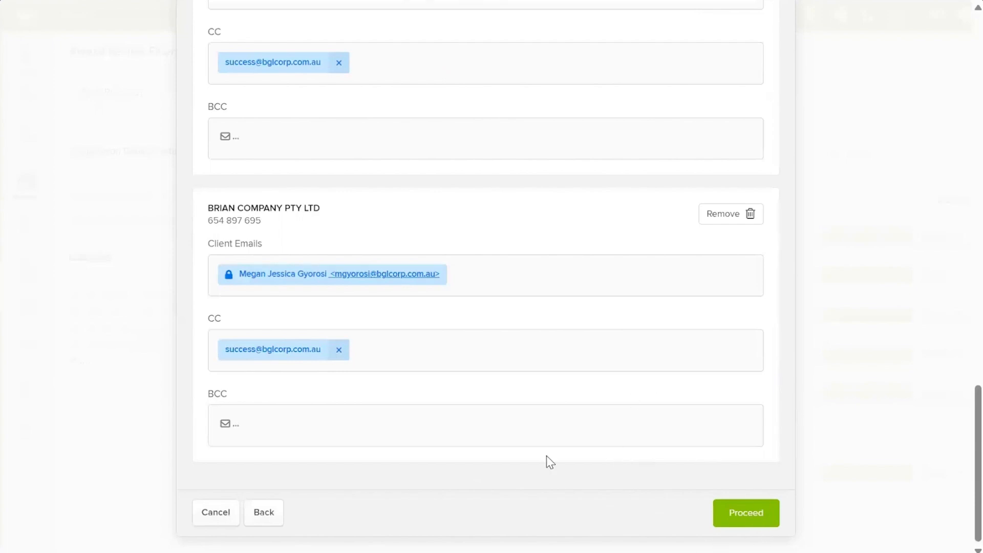
pyautogui.click(217, 516)
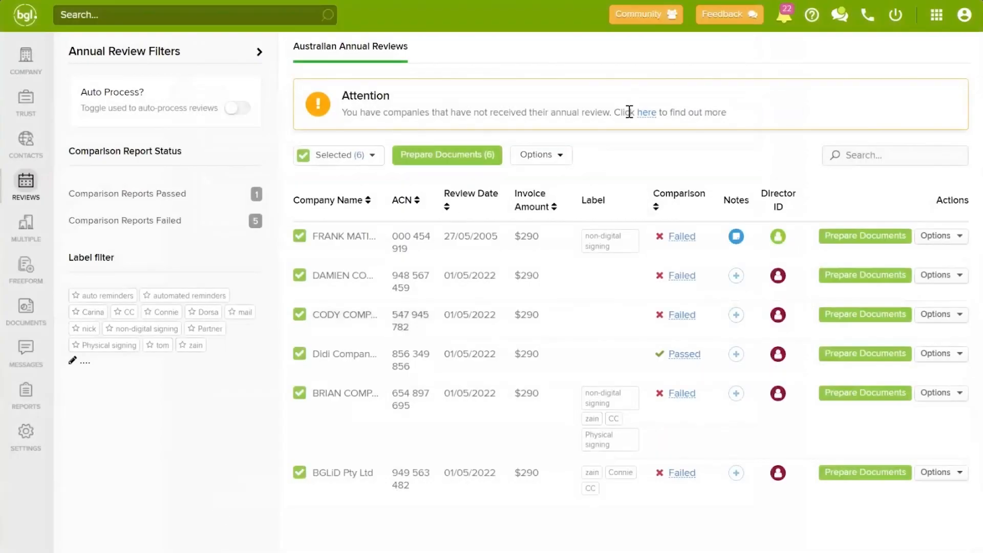
# Step: Check the bulk action options for the selected reviews, then go to the Company Selection list
pyautogui.click(570, 158)
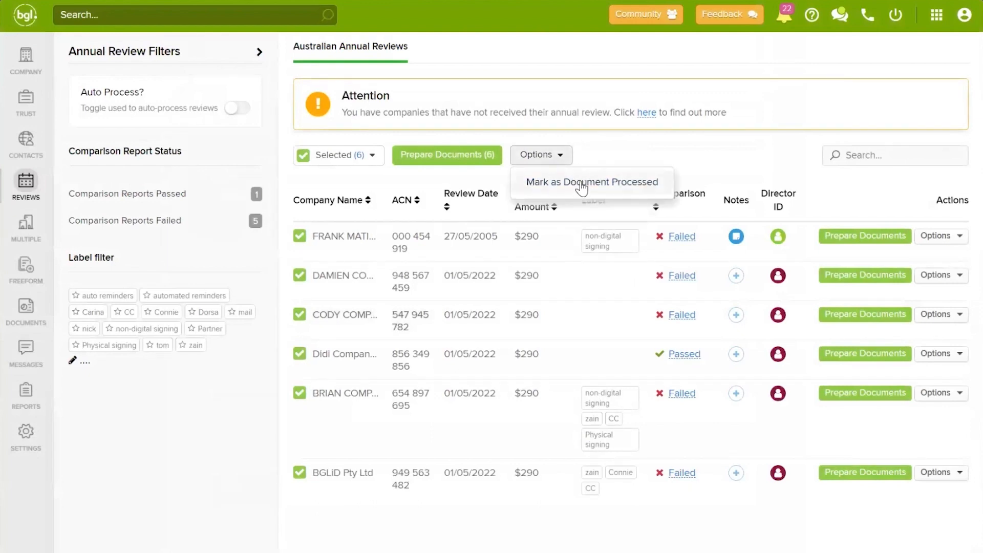
pyautogui.click(632, 151)
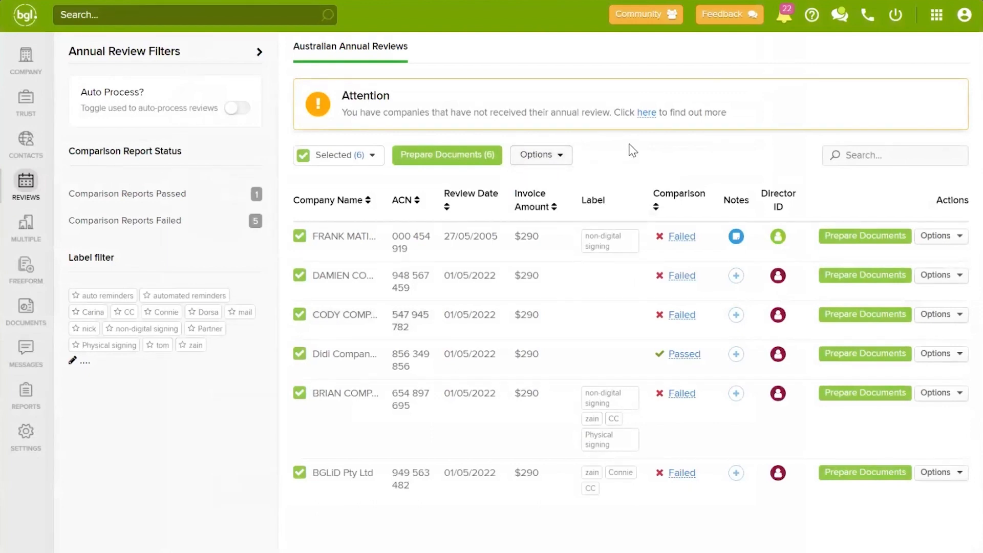
pyautogui.click(307, 157)
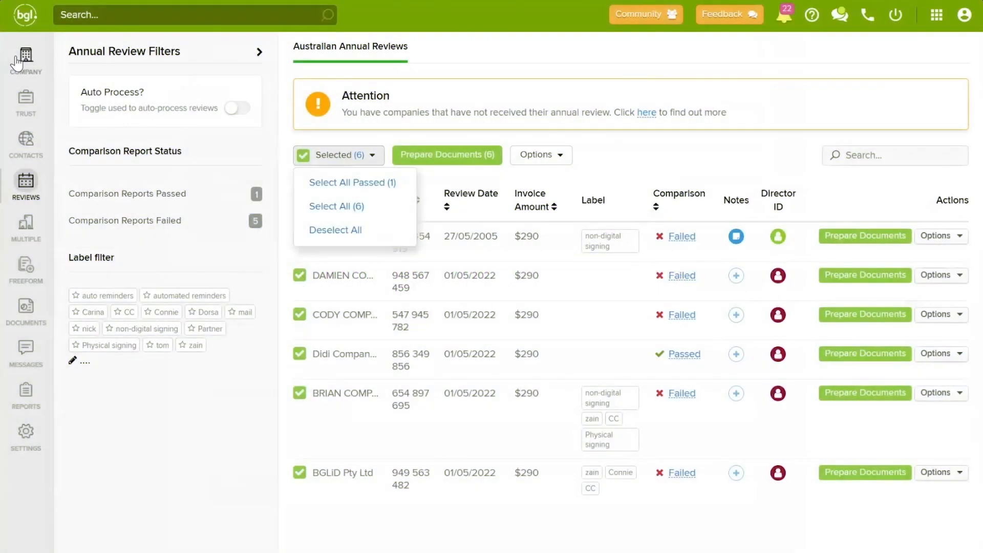
pyautogui.click(21, 64)
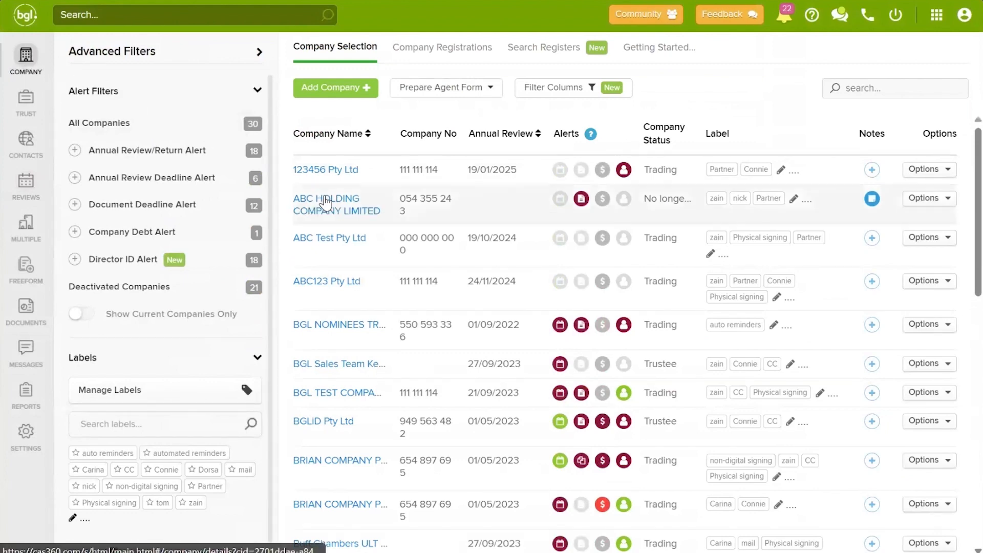
# Step: Open ABC HOLDING COMPANY LIMITED, look over its General Details contacts, then view its Addresses
pyautogui.click(326, 204)
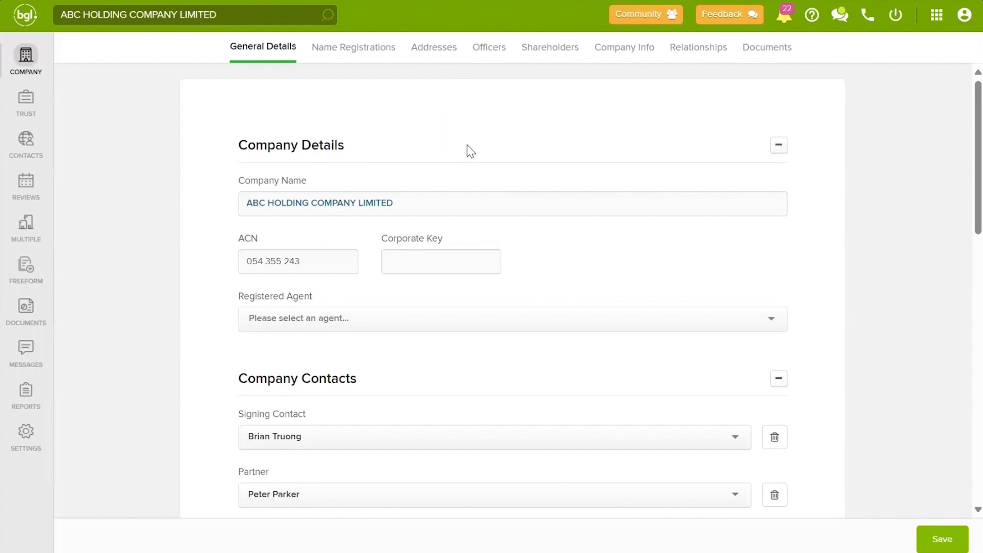
pyautogui.scroll(-3, 607, 241)
pyautogui.scroll(-7, 608, 243)
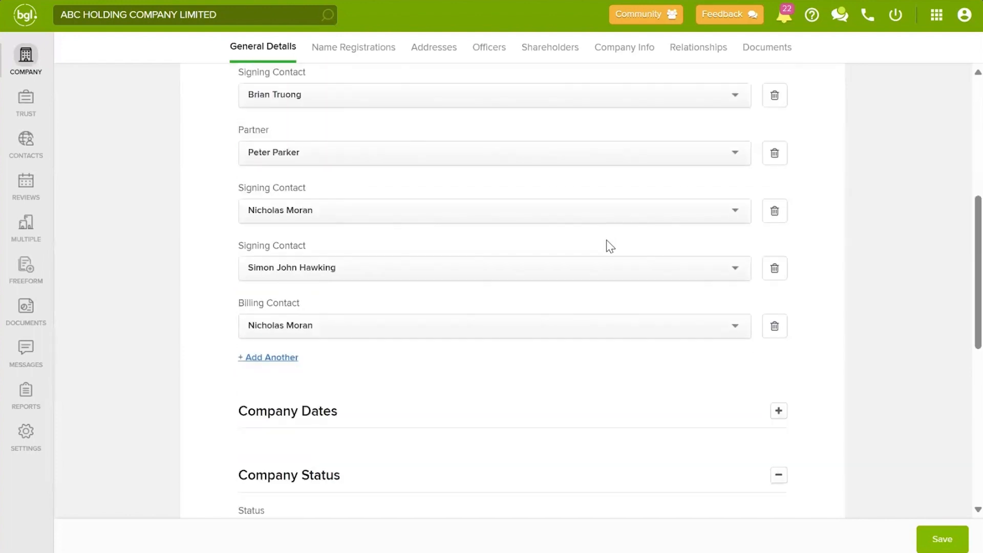
pyautogui.scroll(3, 568, 302)
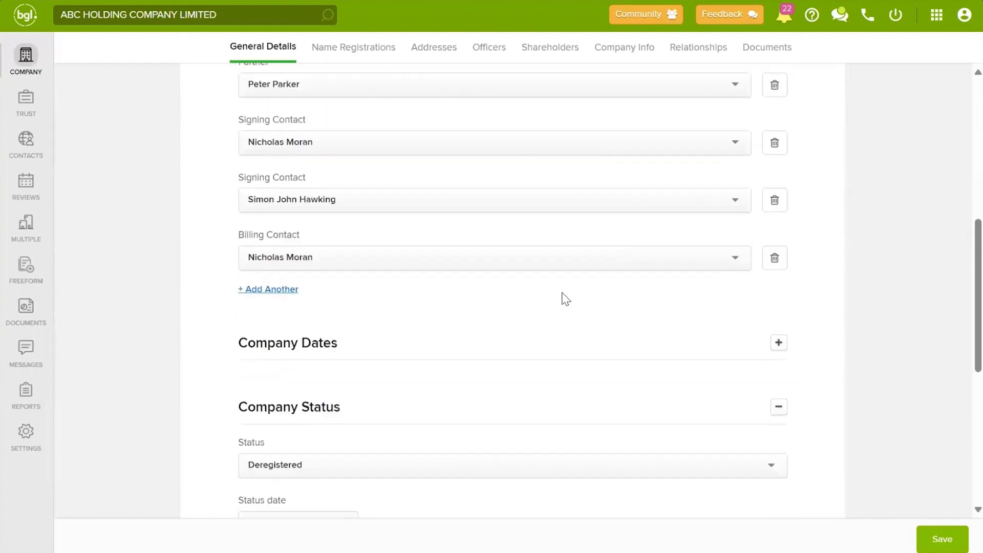
pyautogui.click(416, 51)
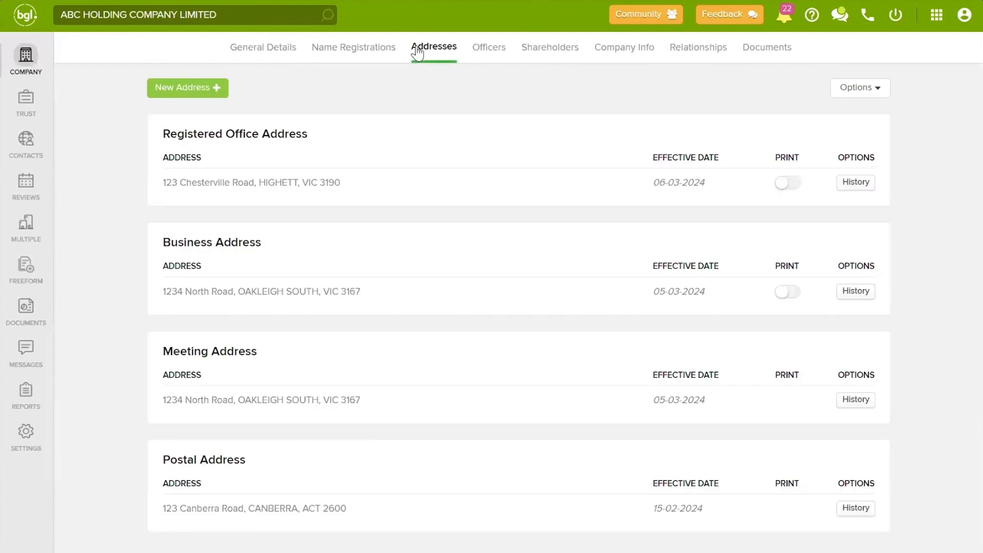
# Step: Start a business address change and select 123 Canberra Road, CANBERRA, ACT 2600
pyautogui.click(203, 89)
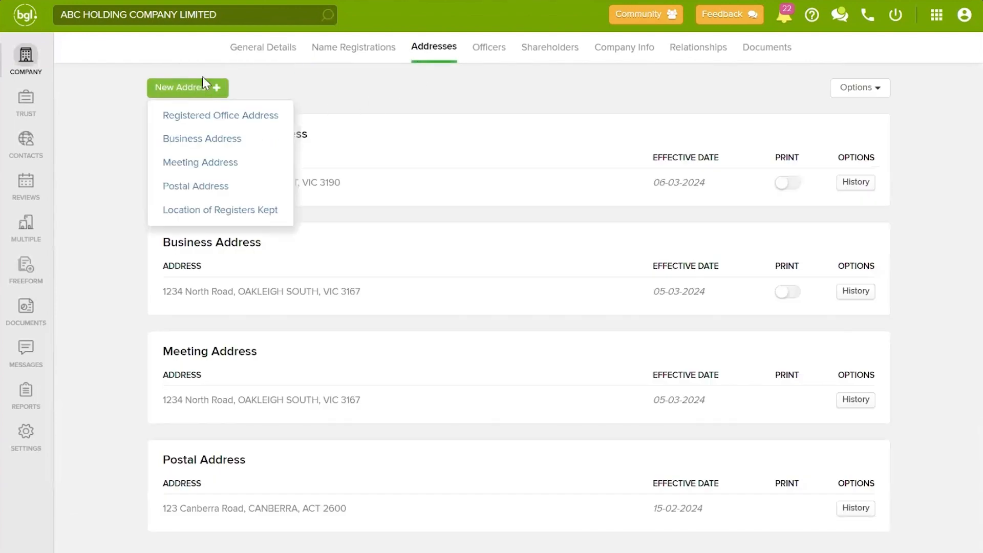
pyautogui.click(198, 144)
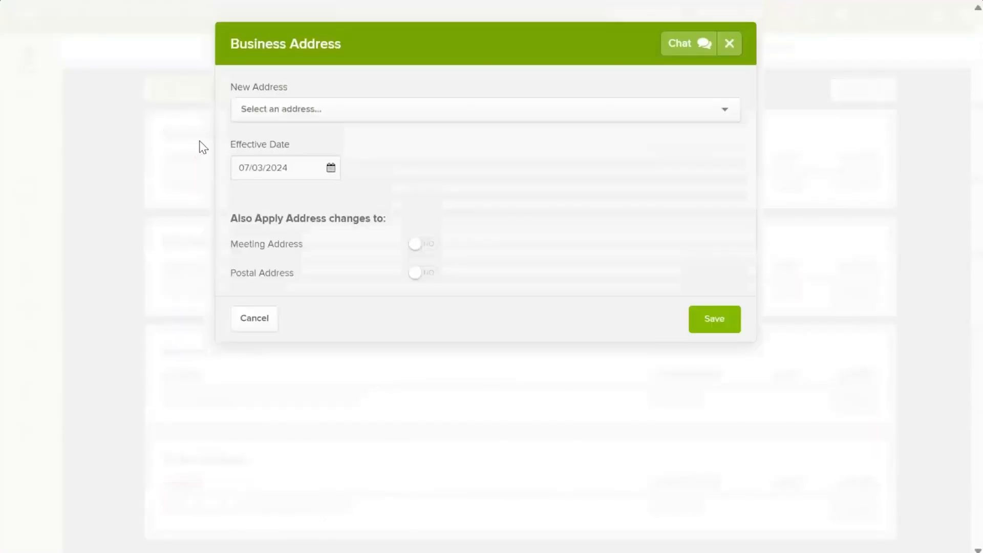
pyautogui.click(300, 115)
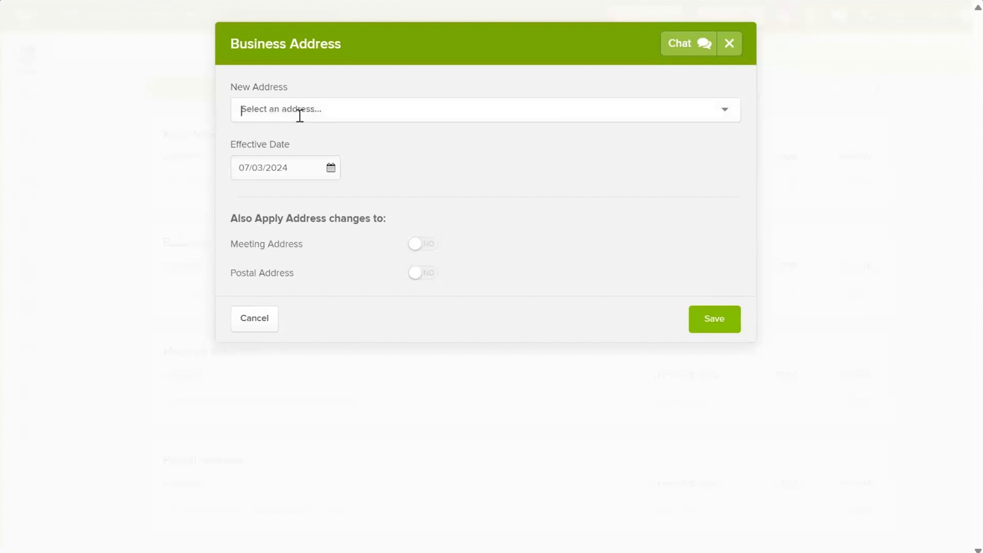
pyautogui.write('123')
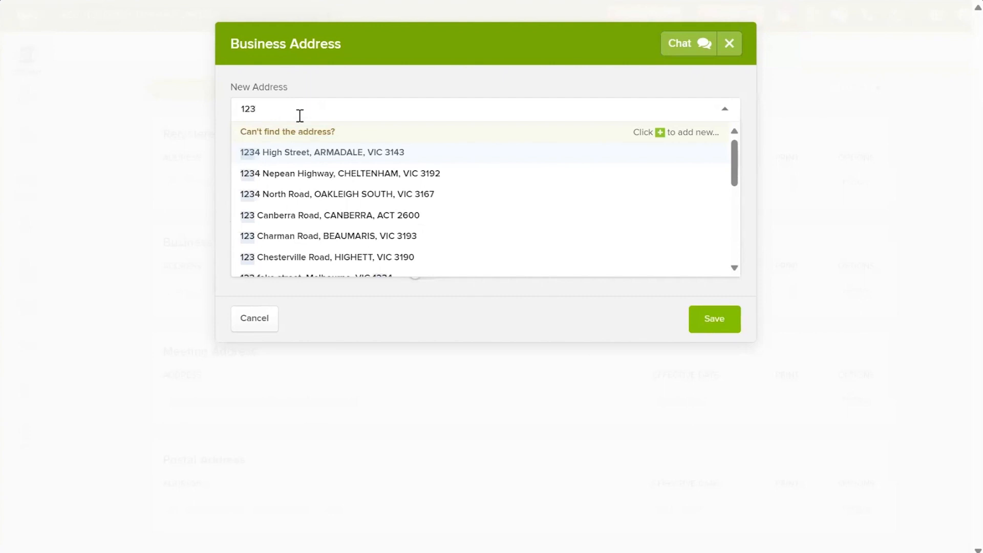
pyautogui.scroll(-5, 344, 186)
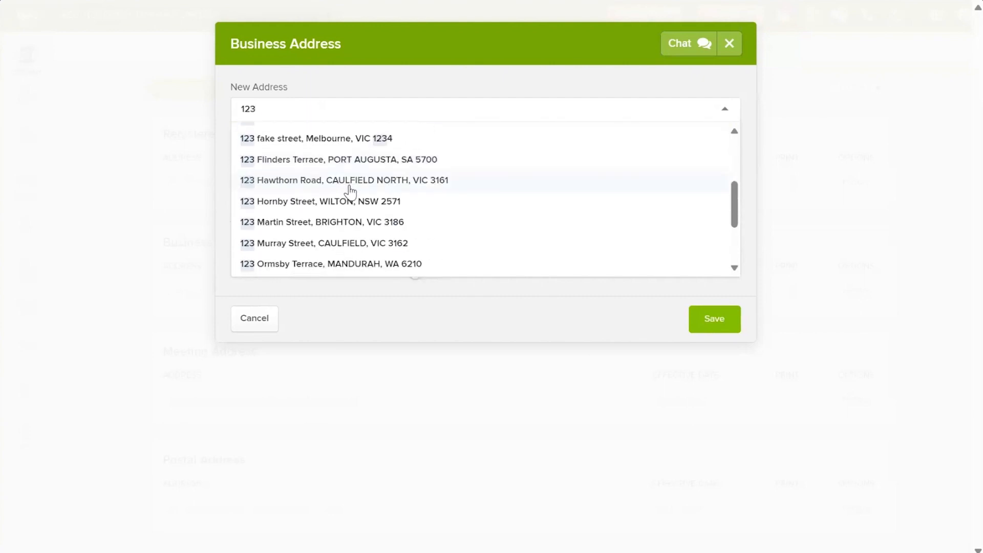
pyautogui.scroll(-2, 360, 204)
pyautogui.scroll(7, 364, 204)
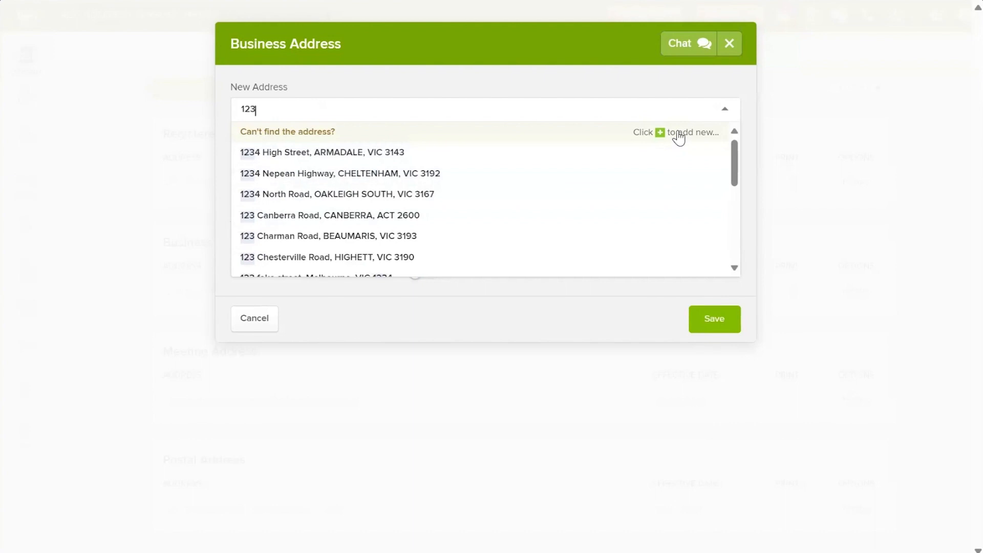
pyautogui.click(324, 215)
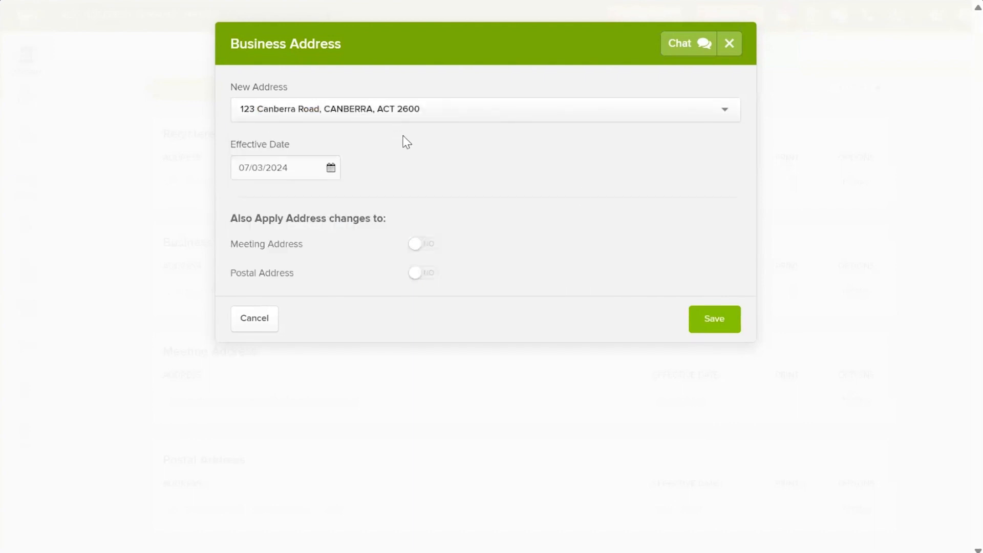
# Step: Apply the new address to the meeting address too, save, and keep it in document production
pyautogui.click(426, 249)
pyautogui.click(720, 324)
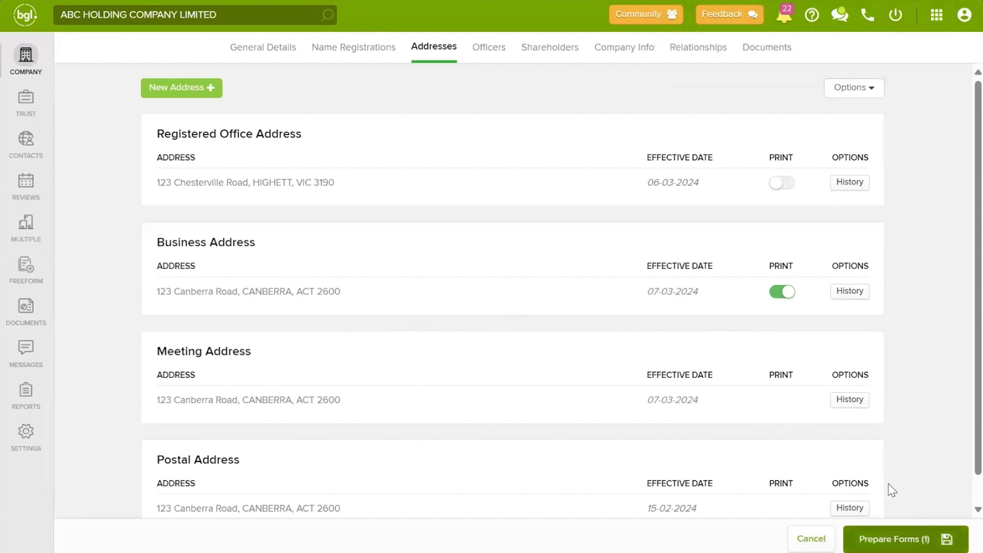
pyautogui.click(778, 293)
pyautogui.click(783, 295)
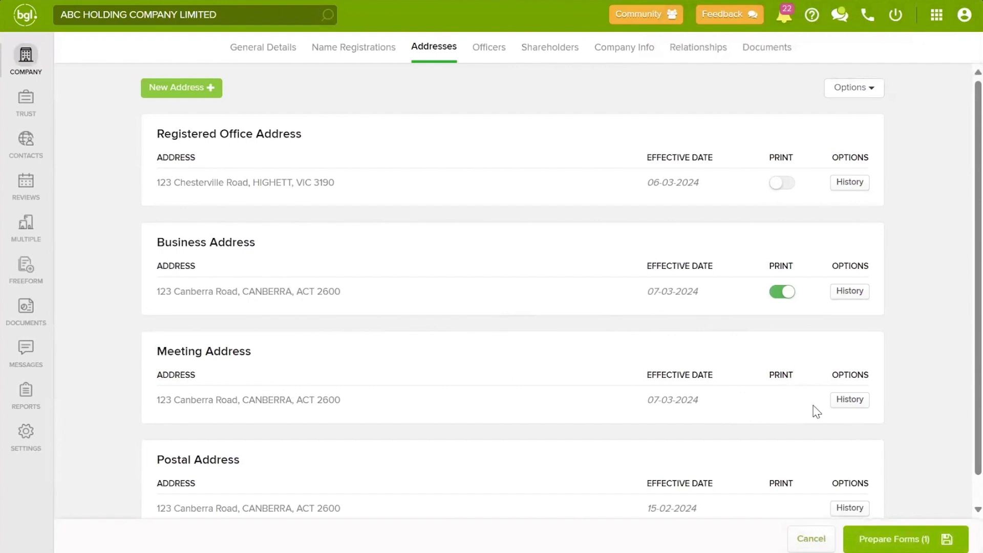
pyautogui.click(916, 536)
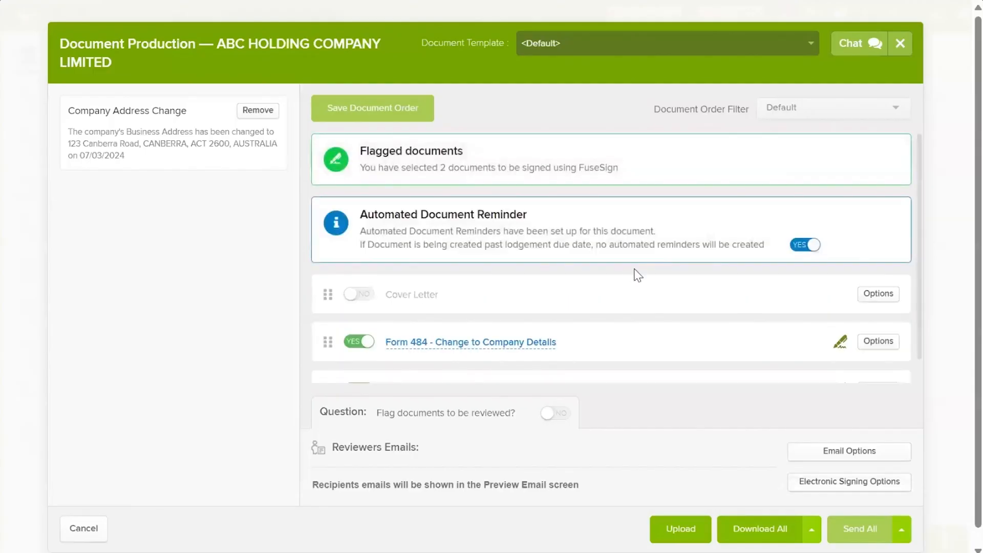
pyautogui.scroll(-1, 635, 264)
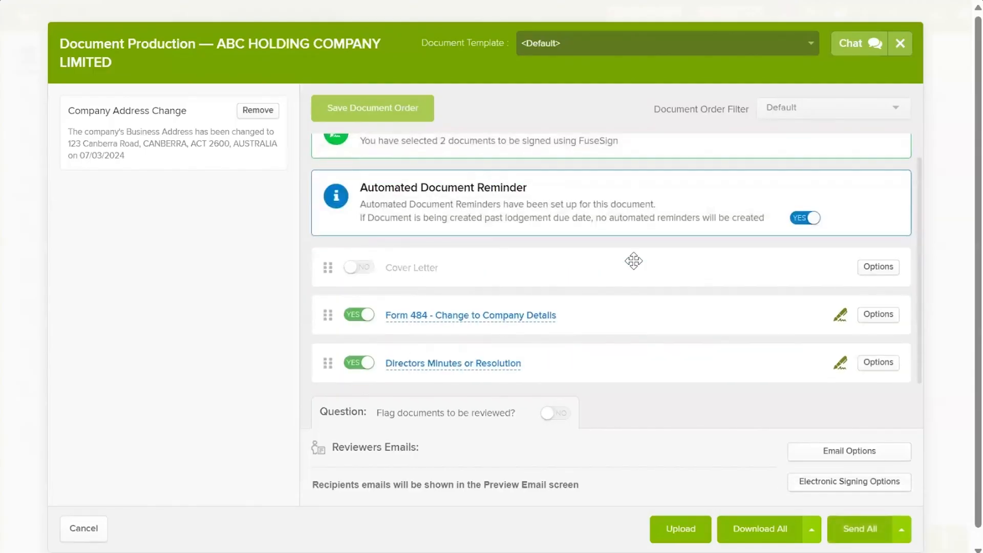
pyautogui.scroll(1, 645, 287)
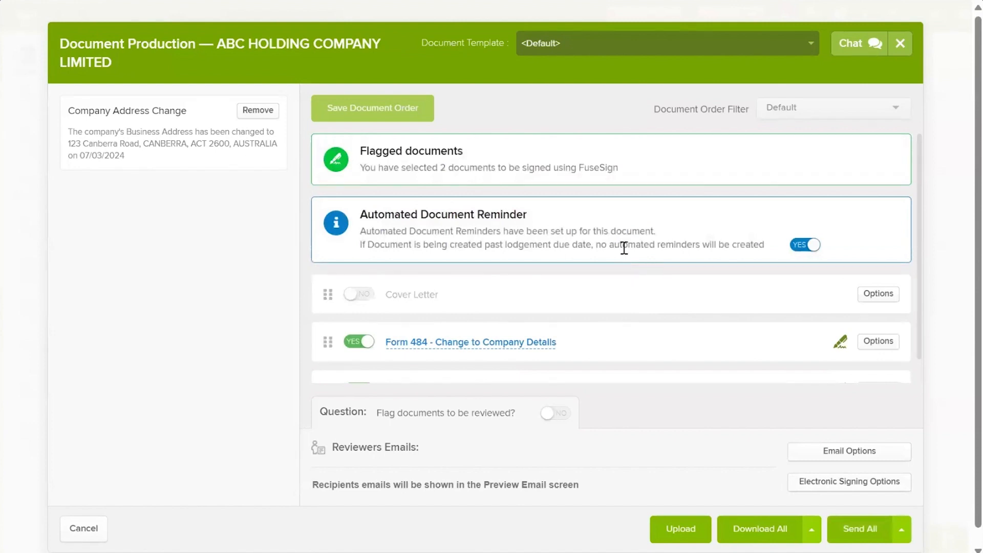
pyautogui.scroll(-1, 622, 245)
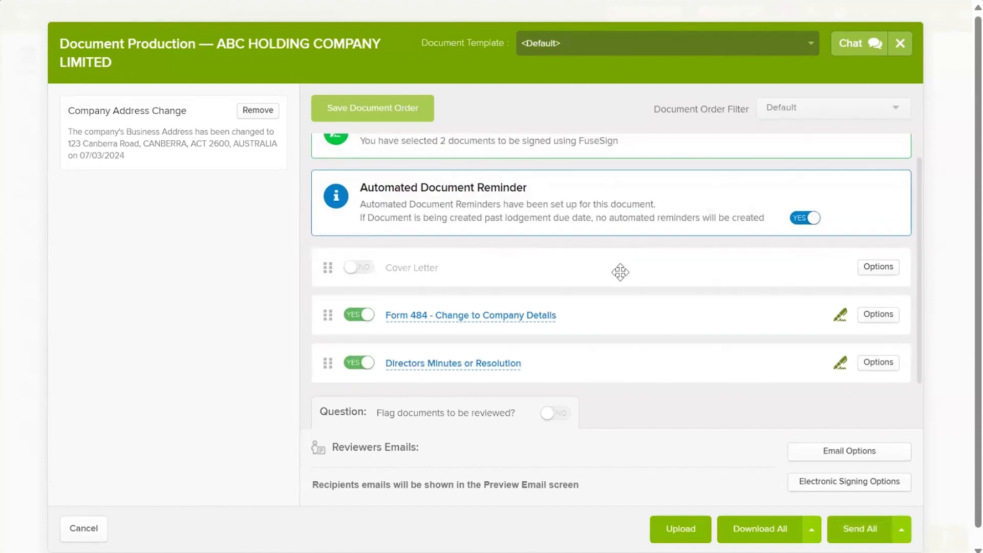
pyautogui.click(501, 316)
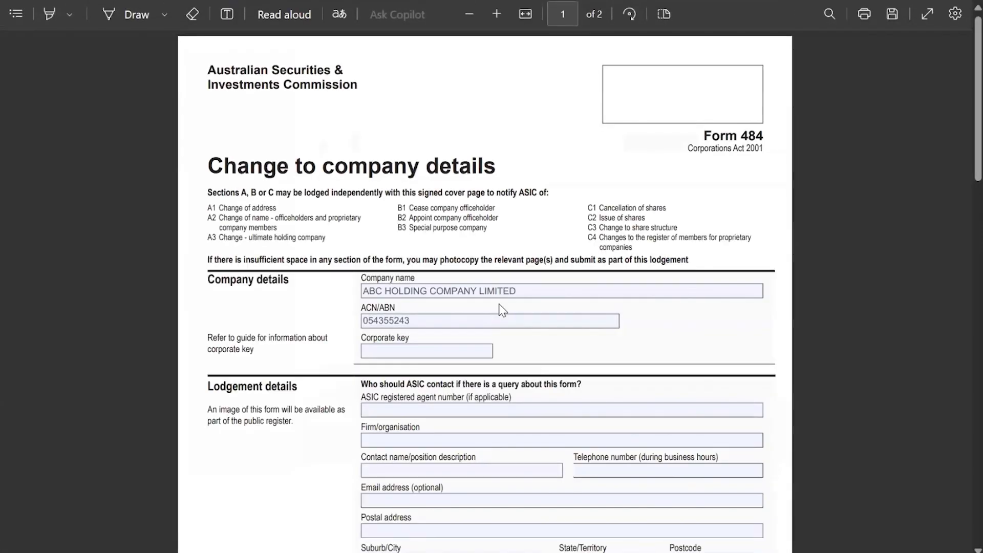
pyautogui.scroll(-3, 500, 304)
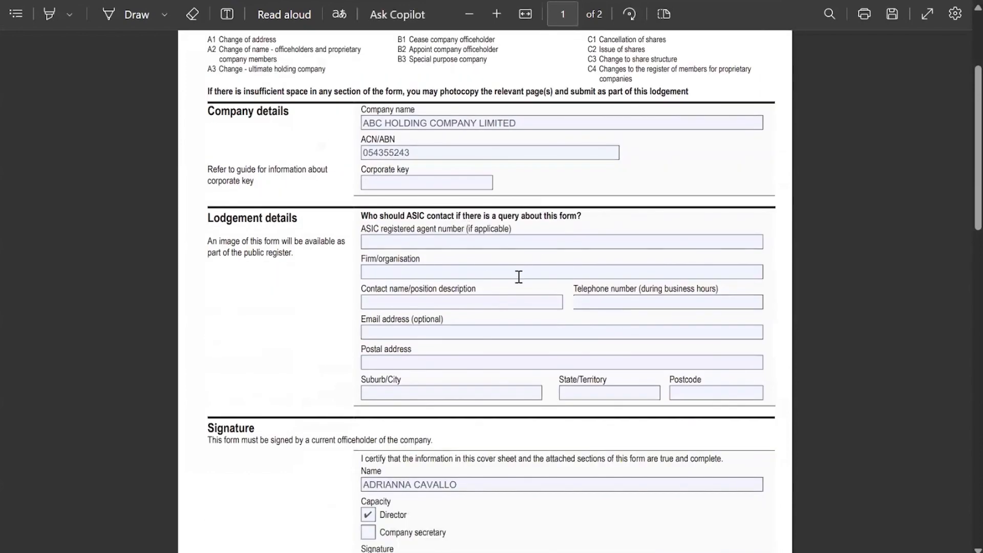
pyautogui.scroll(-10, 479, 236)
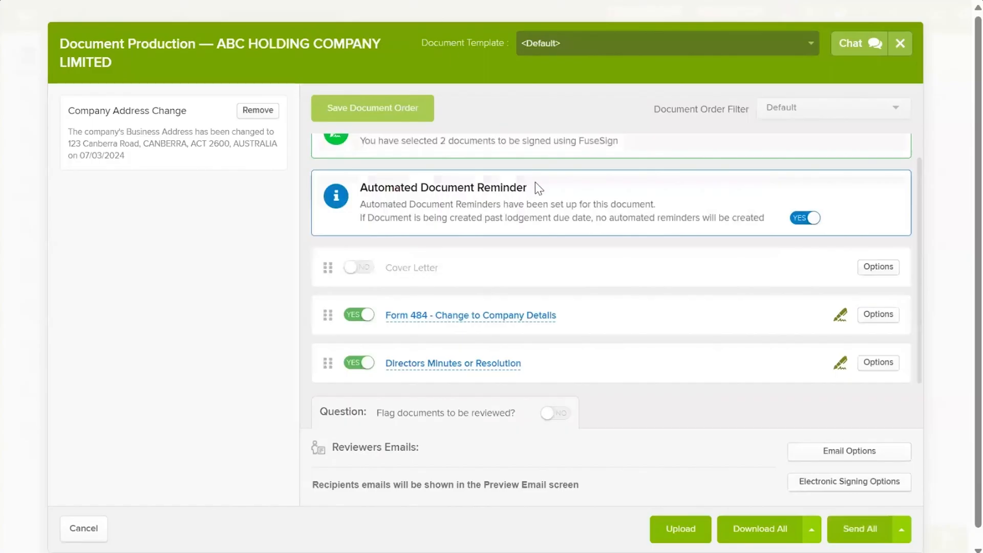
pyautogui.click(482, 367)
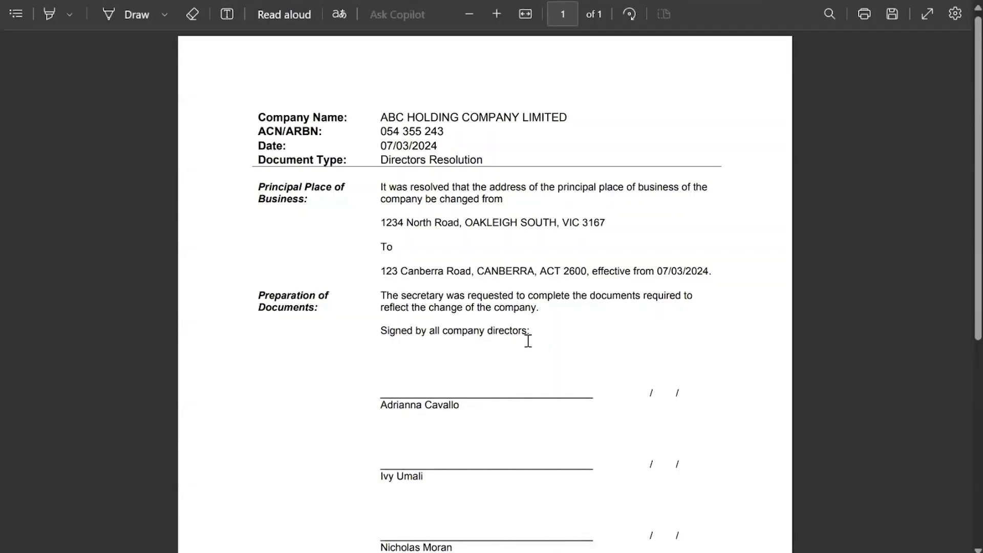
pyautogui.scroll(-3, 432, 343)
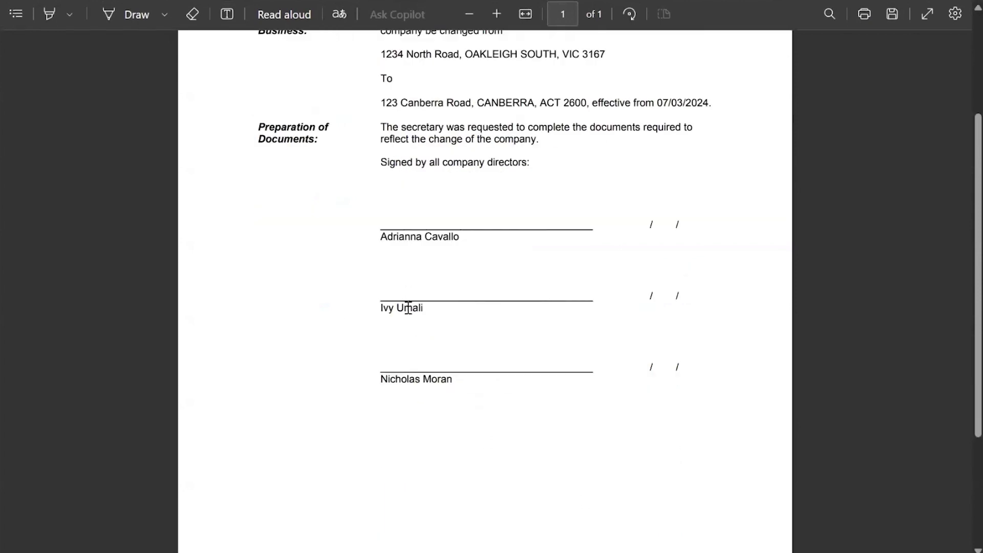
pyautogui.scroll(2, 511, 311)
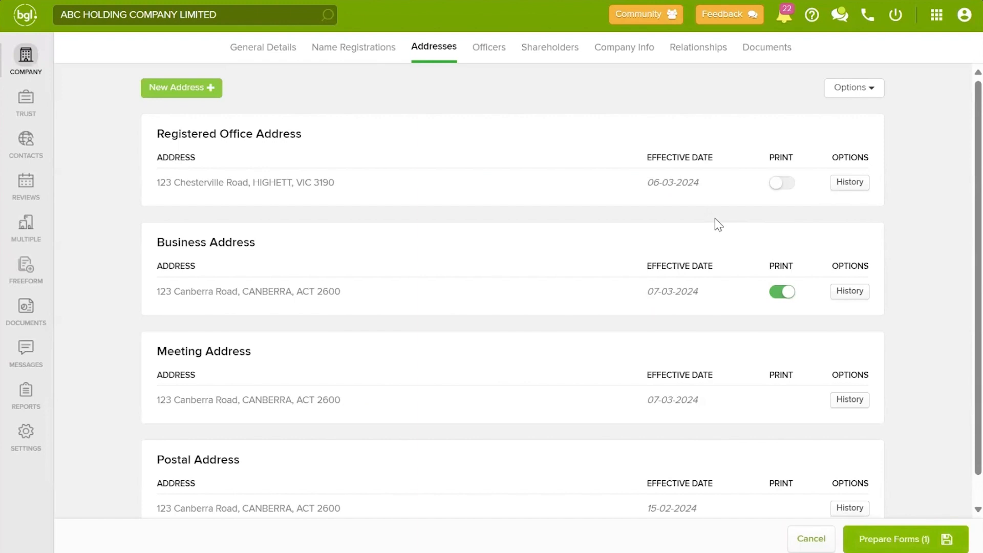
# Step: Add the searched existing contact as a Director on the Officers tab and save
pyautogui.click(487, 54)
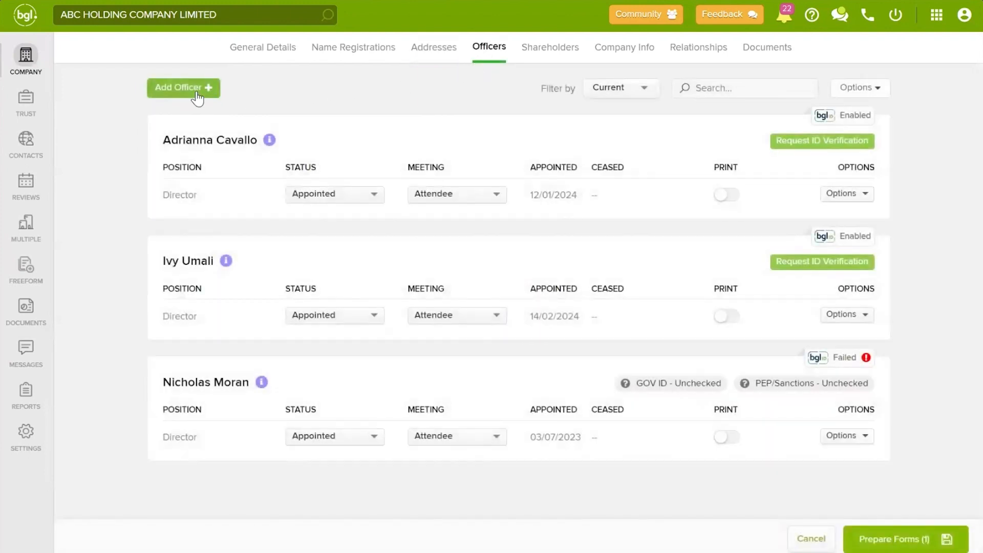
pyautogui.click(196, 91)
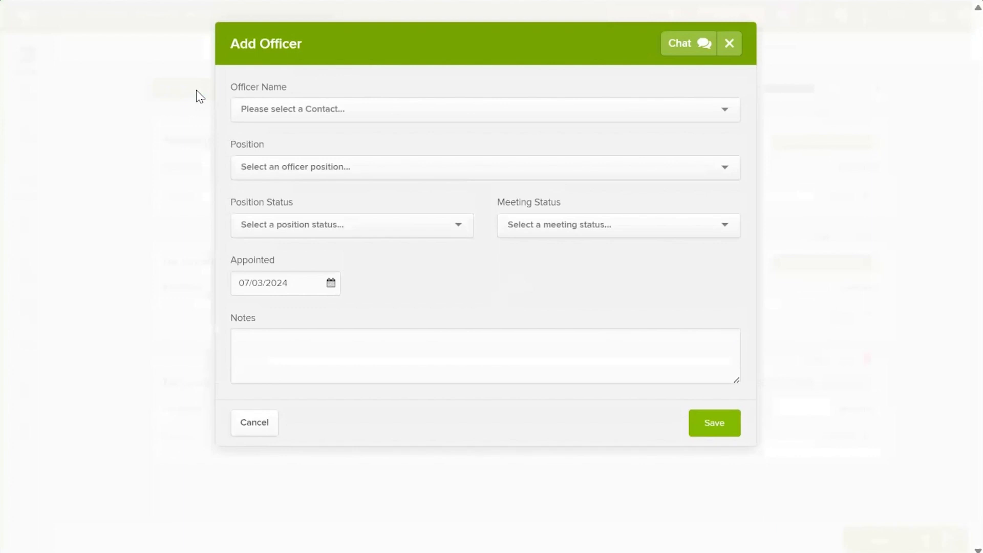
pyautogui.click(357, 107)
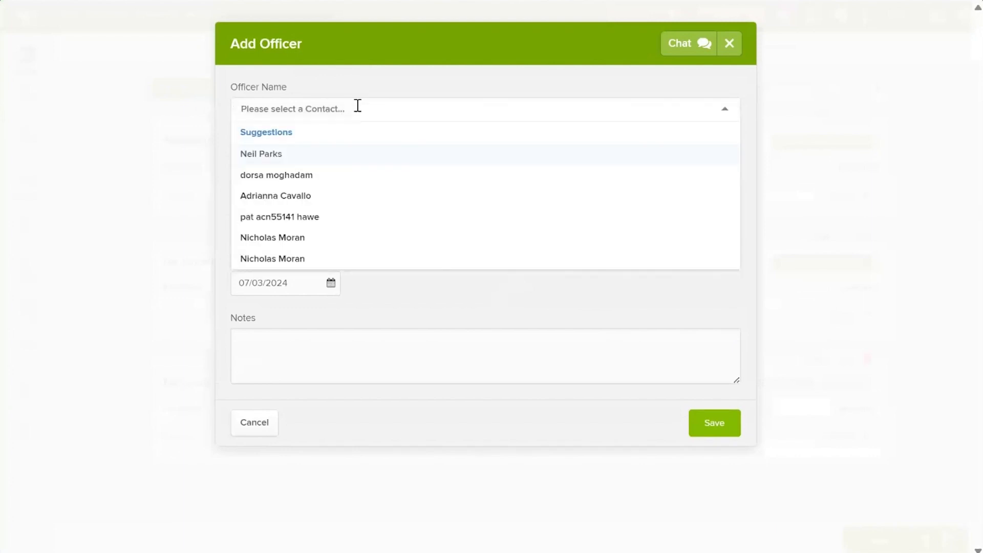
pyautogui.write('cod')
pyautogui.click(256, 152)
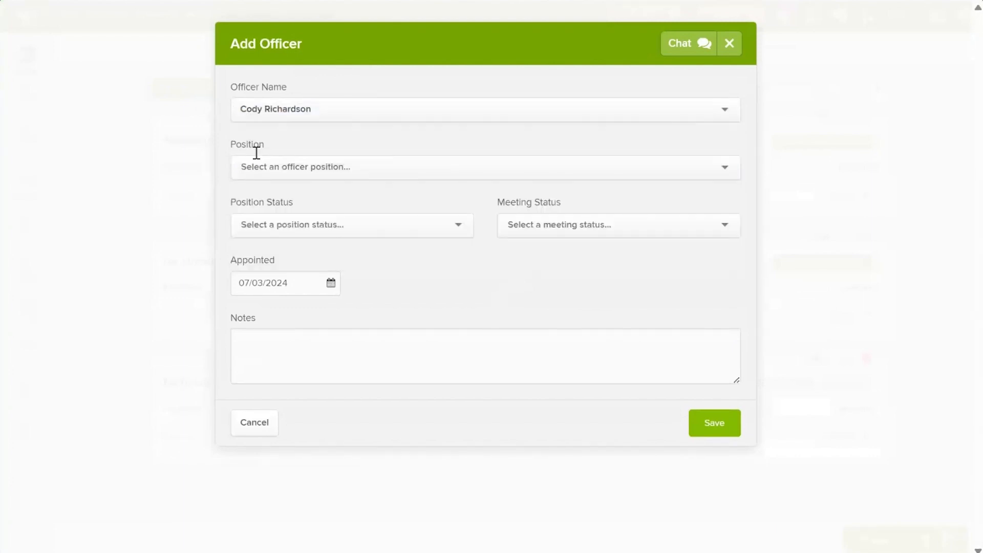
pyautogui.click(295, 248)
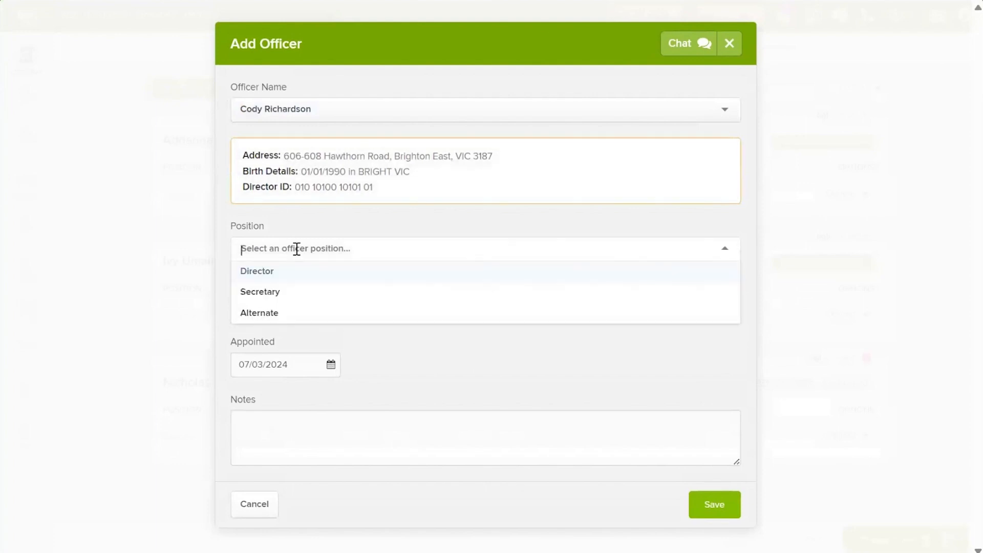
pyautogui.click(276, 272)
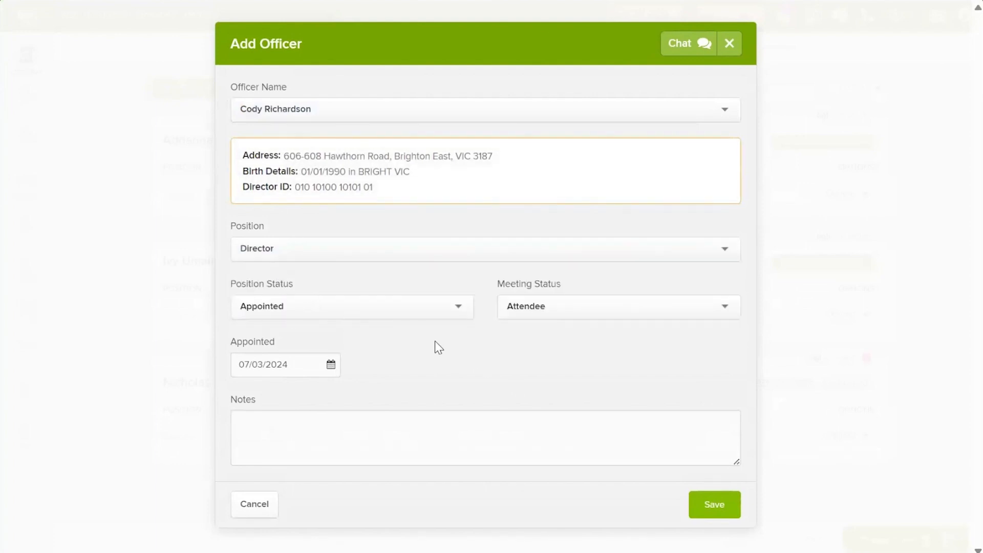
pyautogui.click(703, 495)
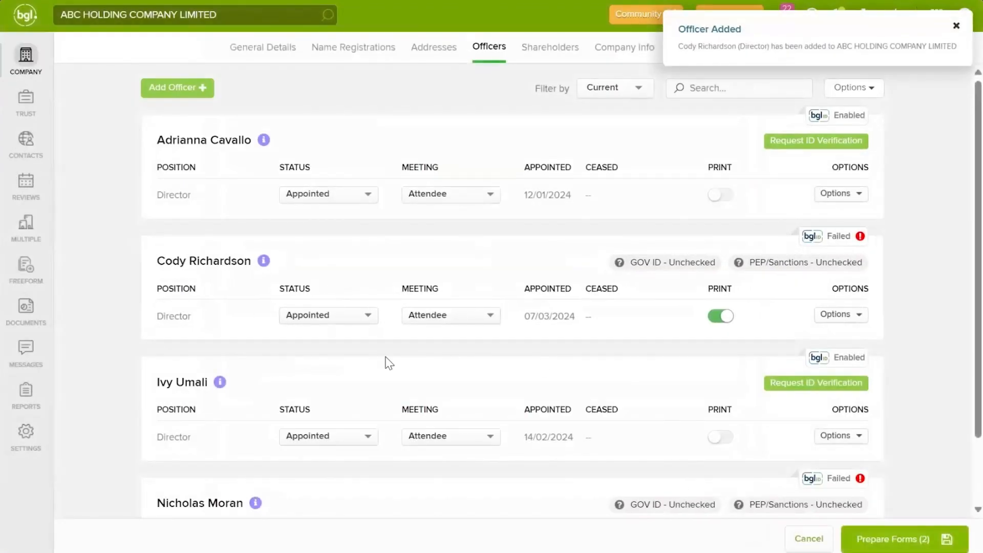
# Step: Prepare the forms for the address and director changes and preview Form 484
pyautogui.click(923, 543)
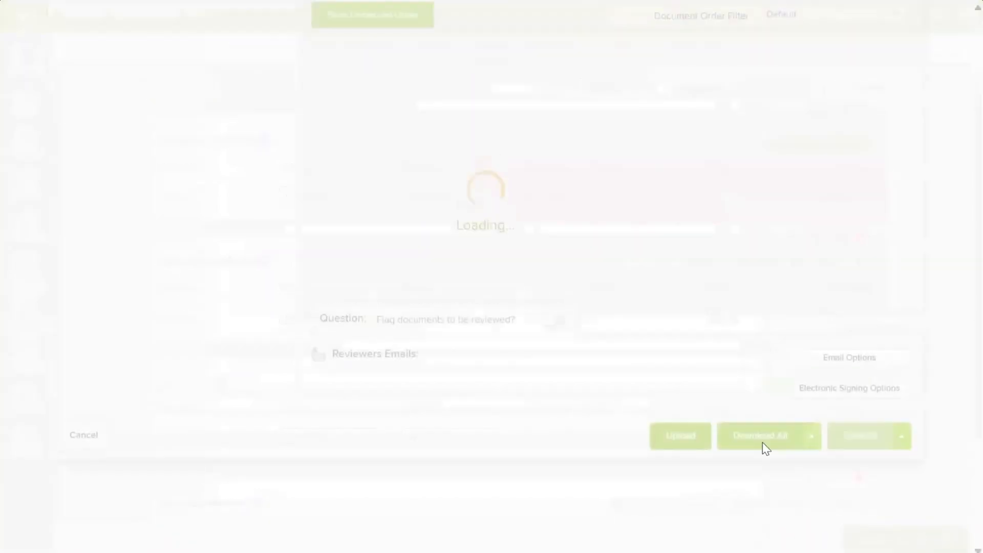
pyautogui.scroll(-1, 529, 295)
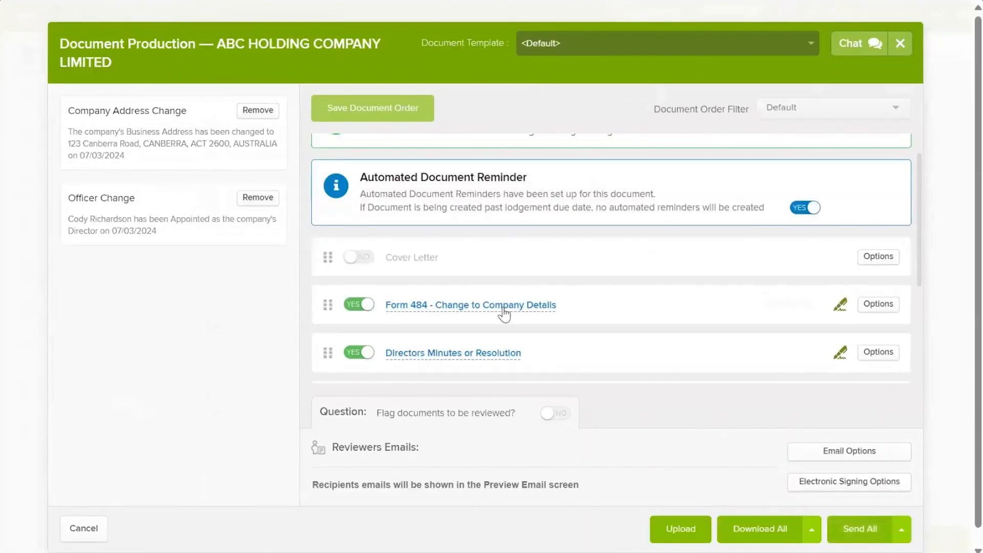
pyautogui.click(501, 308)
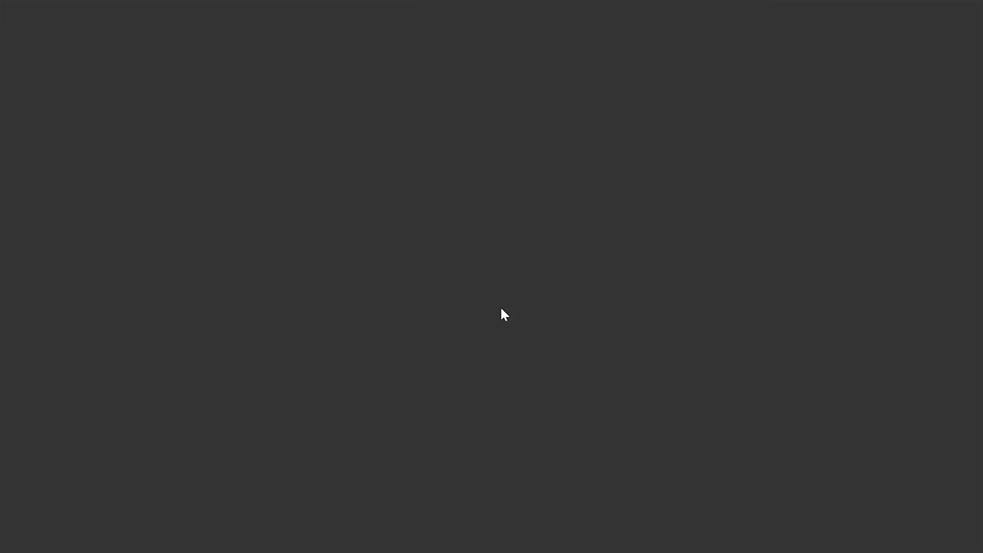
# Step: Preview the directors minutes or resolution document, then close document production
pyautogui.scroll(-5, 481, 278)
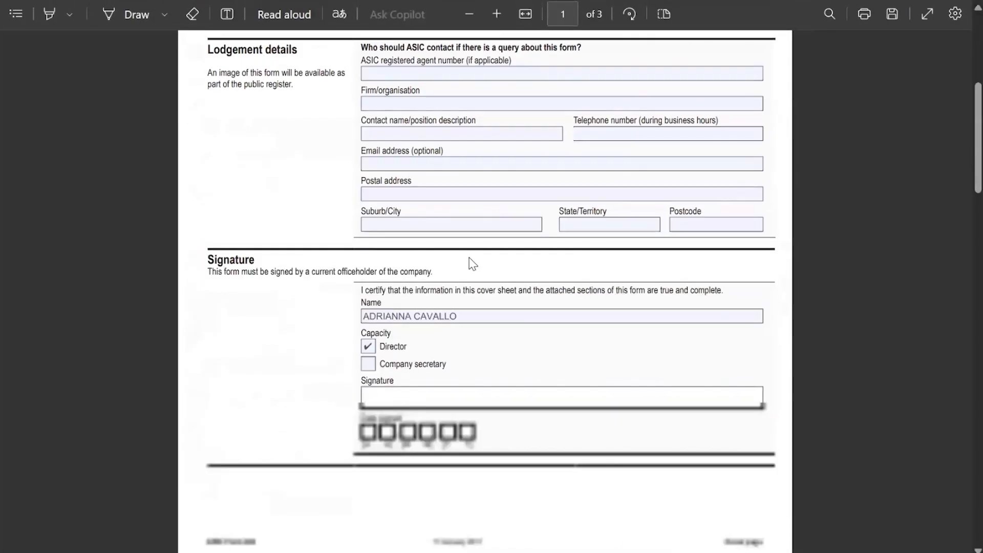
pyautogui.scroll(-10, 472, 263)
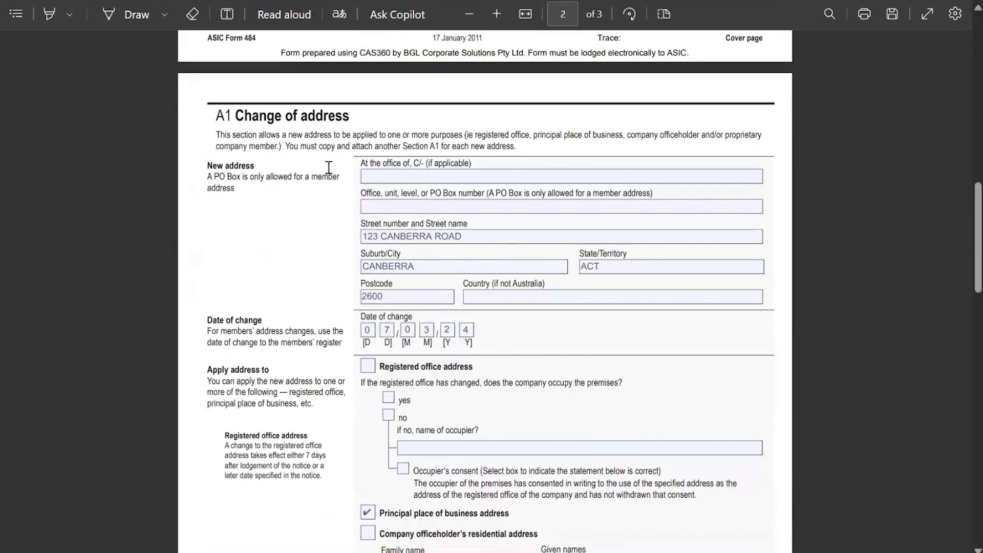
pyautogui.scroll(-15, 328, 167)
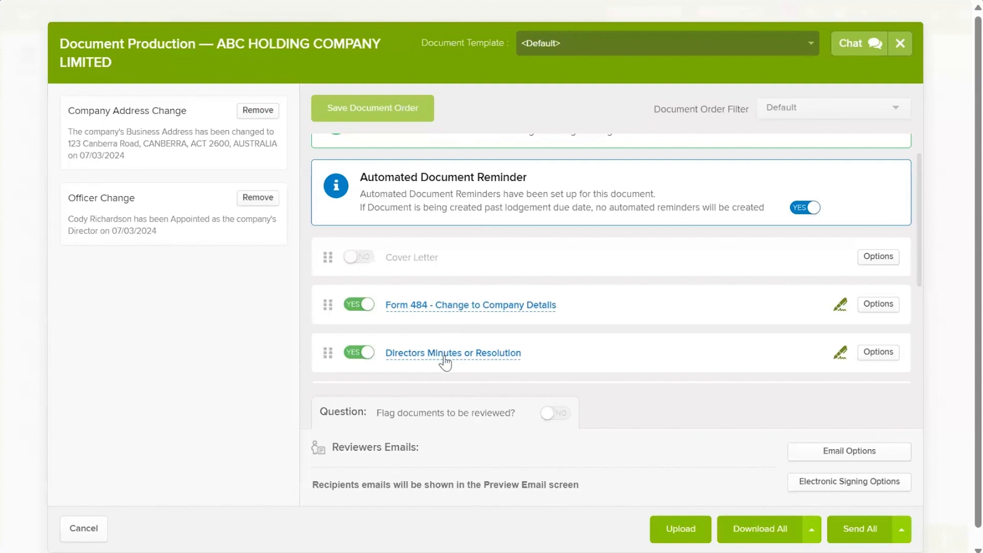
pyautogui.click(443, 355)
pyautogui.scroll(-2, 627, 237)
pyautogui.scroll(-3, 627, 238)
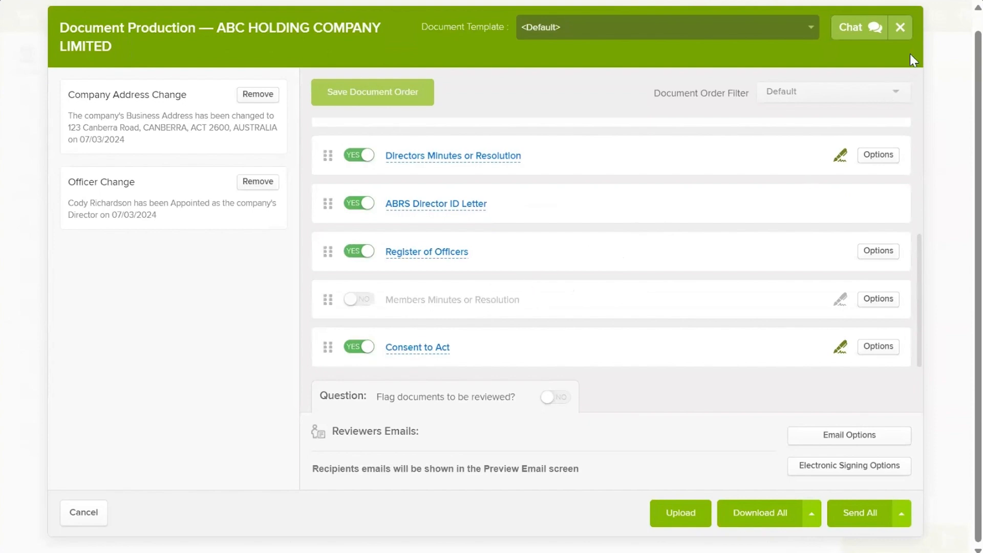
pyautogui.click(900, 29)
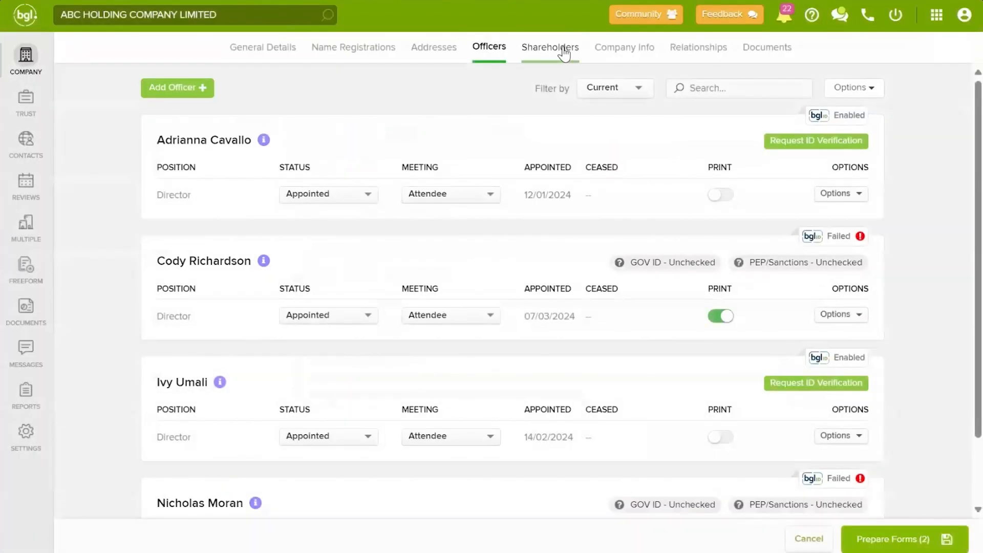
# Step: Start a new Allotment transaction from the Shareholders tab
pyautogui.click(563, 48)
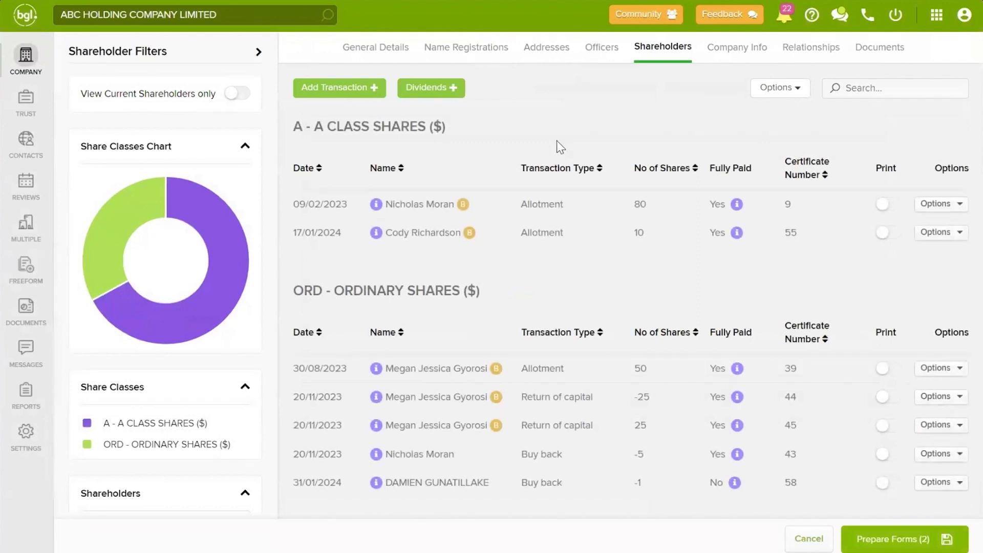
pyautogui.click(358, 88)
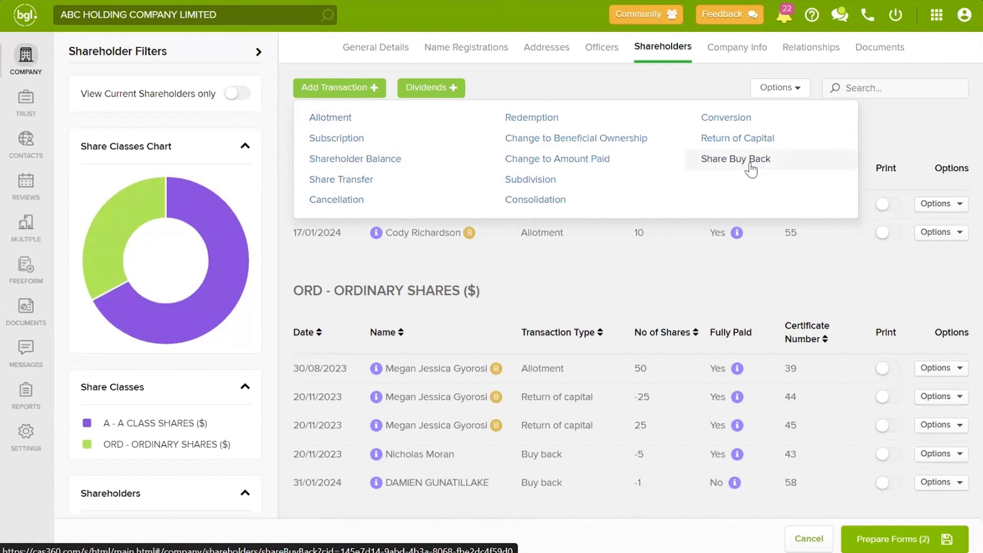
pyautogui.click(335, 122)
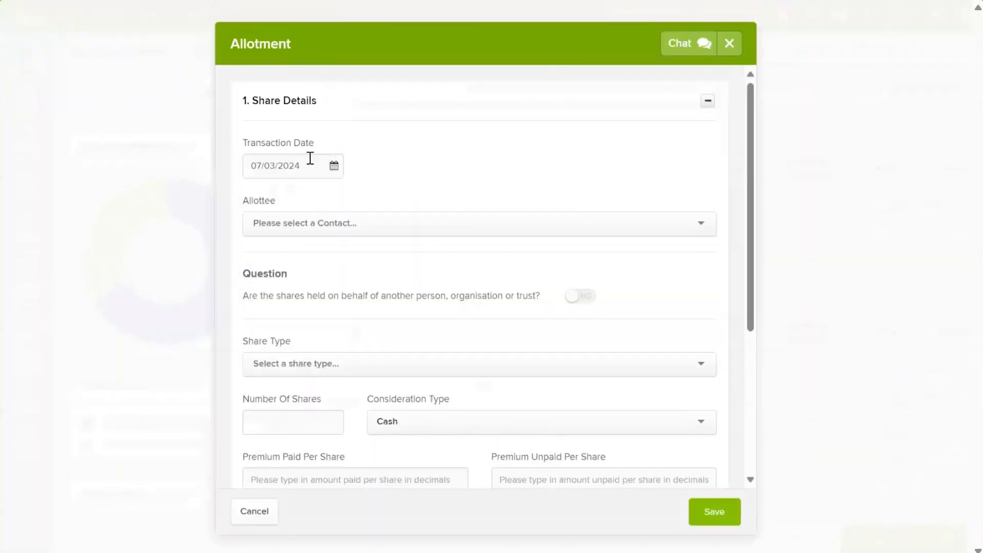
# Step: Choose the new director as allottee, held on behalf of a selected beneficial owner
pyautogui.click(333, 223)
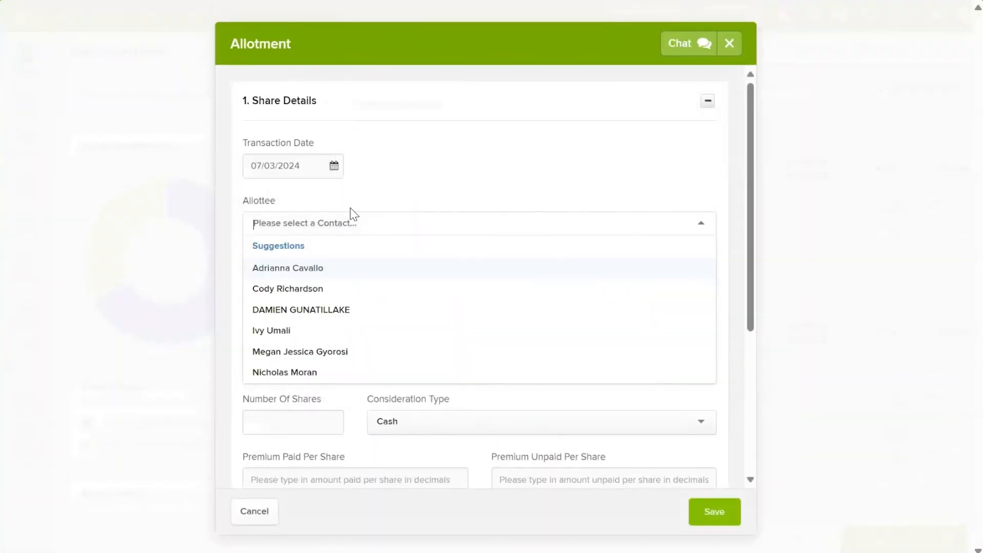
pyautogui.write('cod')
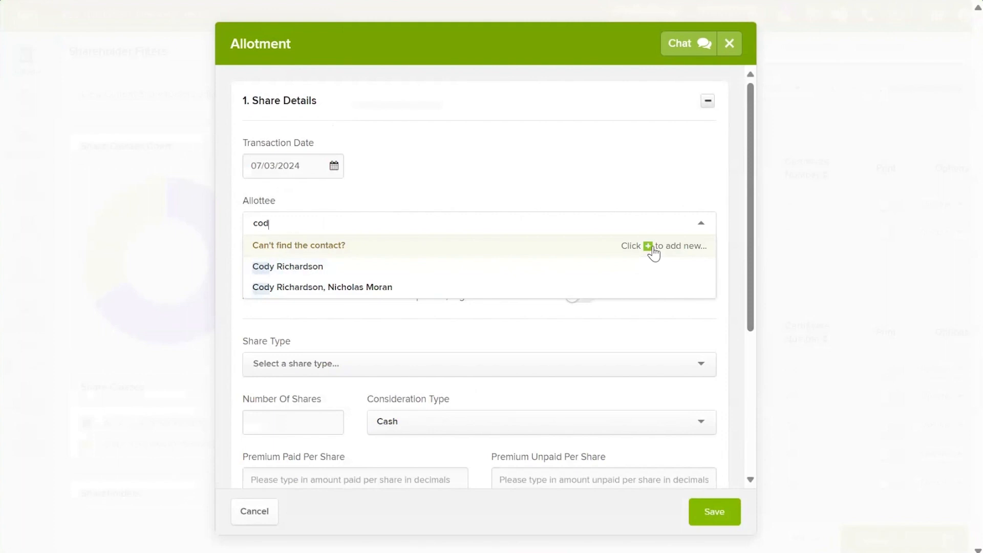
pyautogui.click(302, 268)
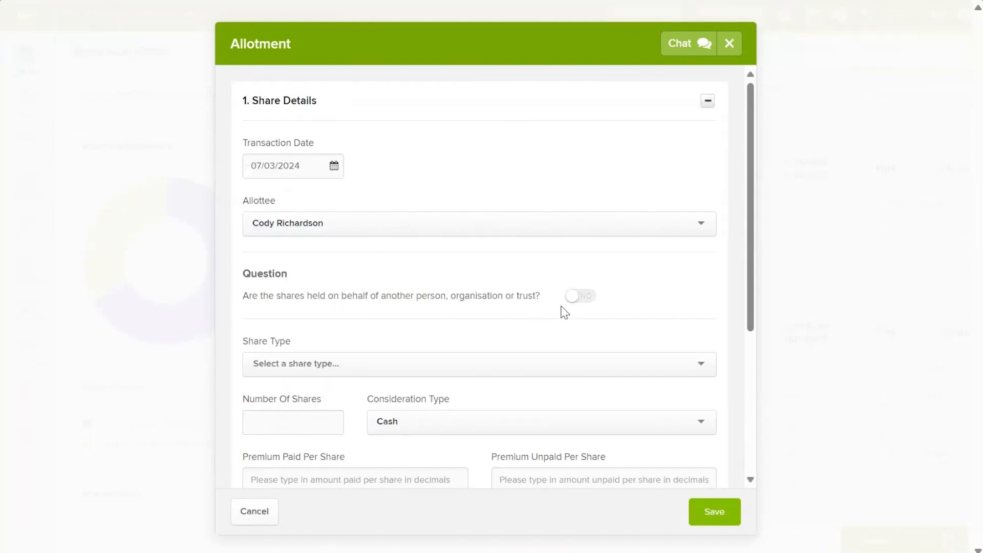
pyautogui.click(581, 306)
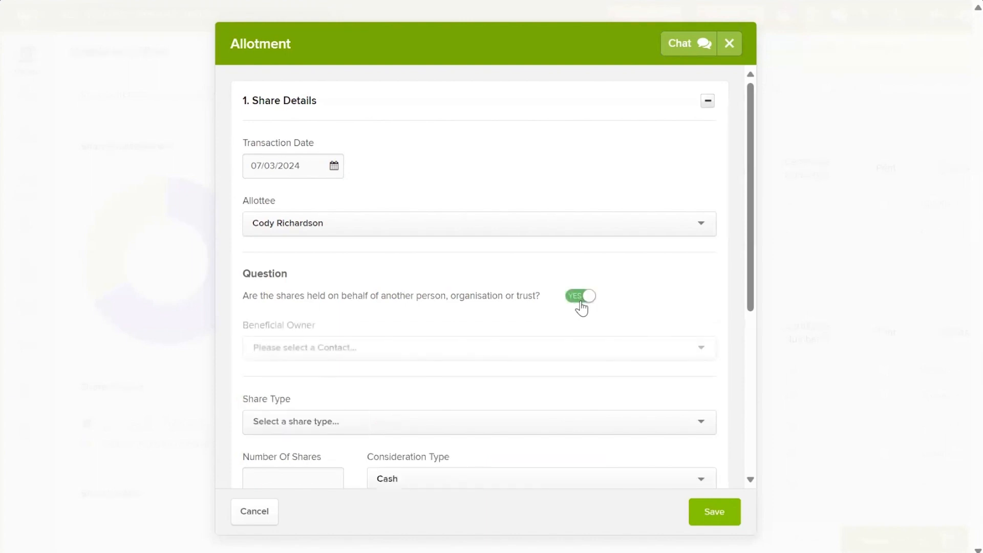
pyautogui.click(379, 358)
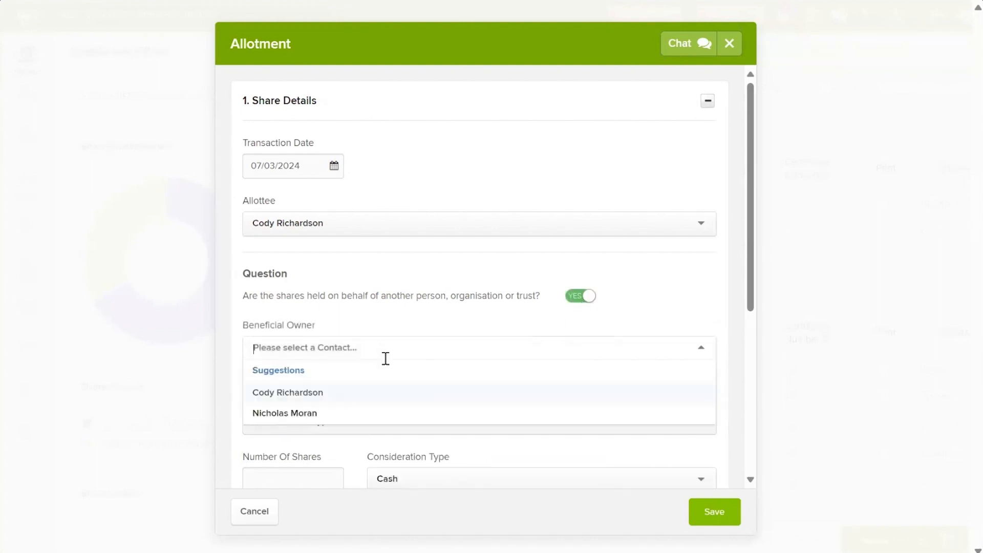
pyautogui.click(319, 412)
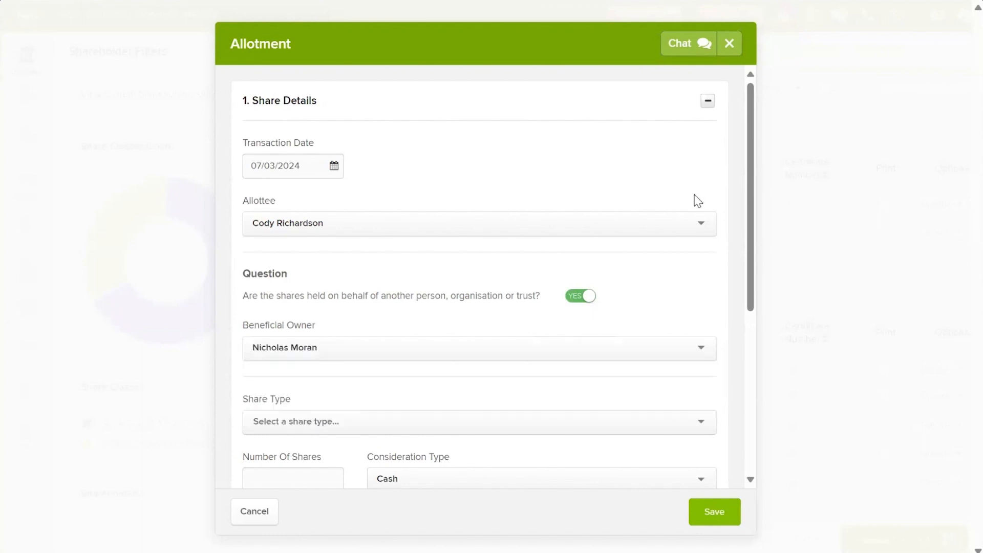
pyautogui.scroll(-2, 594, 294)
# Step: Allot 100 ORD $1 Fully Paid shares as certificate 59 and save
pyautogui.click(528, 294)
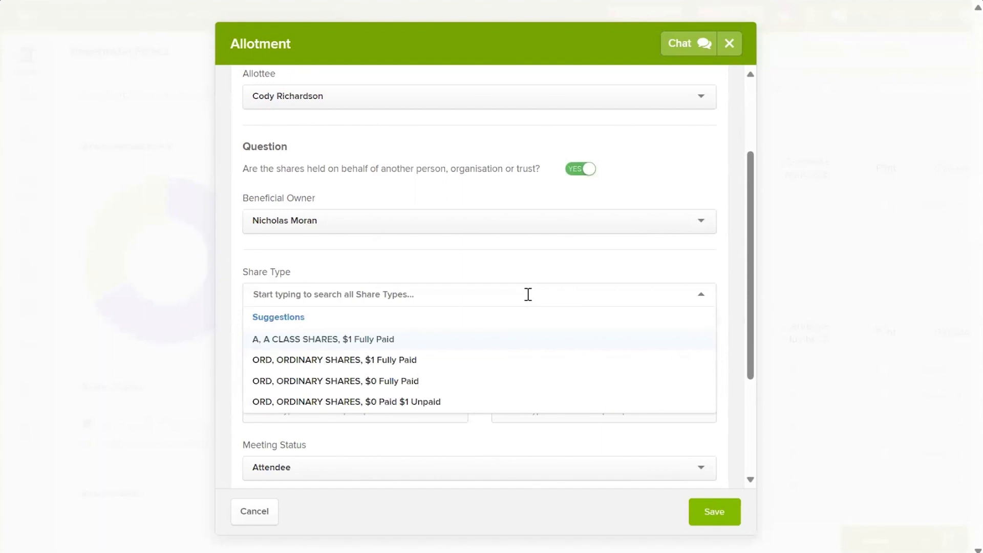
pyautogui.write('ord')
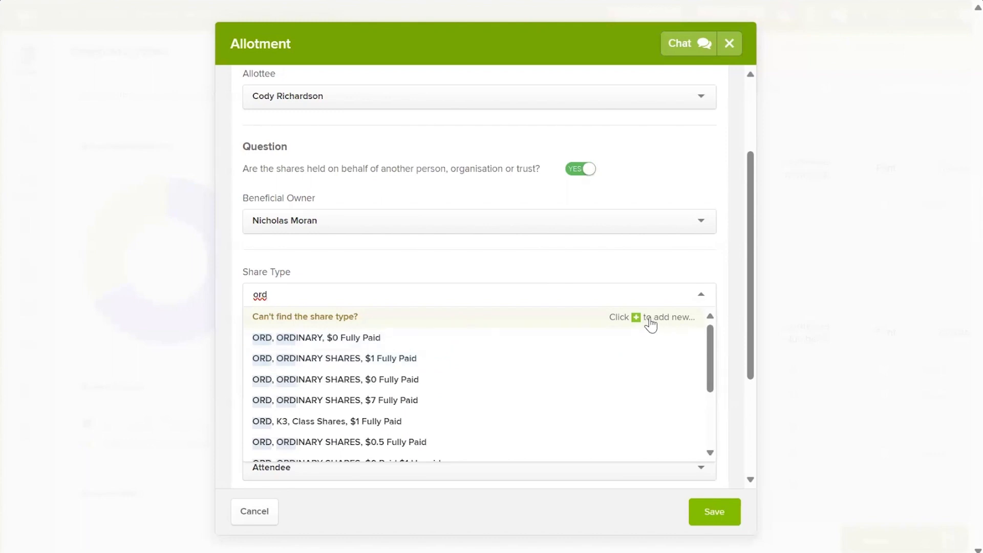
pyautogui.click(393, 362)
pyautogui.click(331, 352)
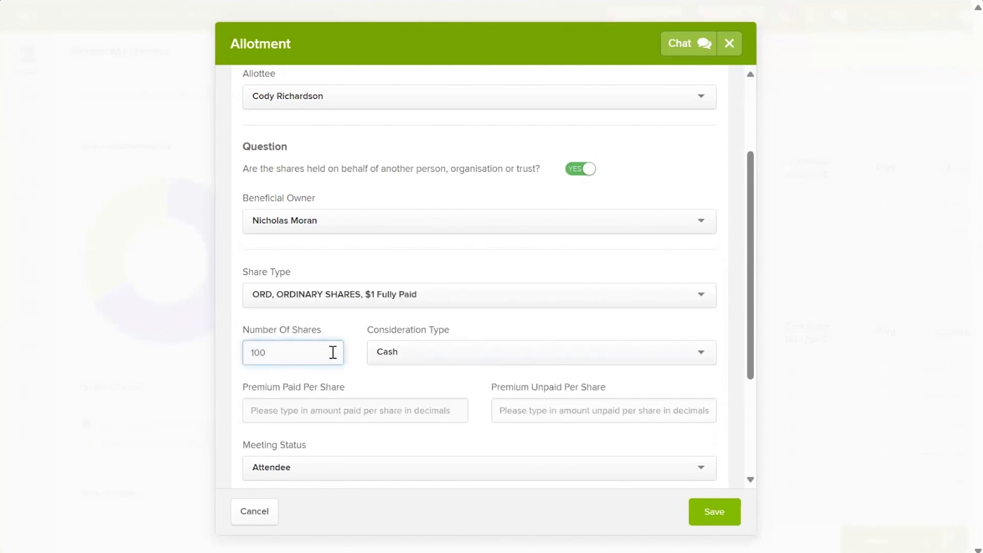
pyautogui.scroll(-3, 412, 292)
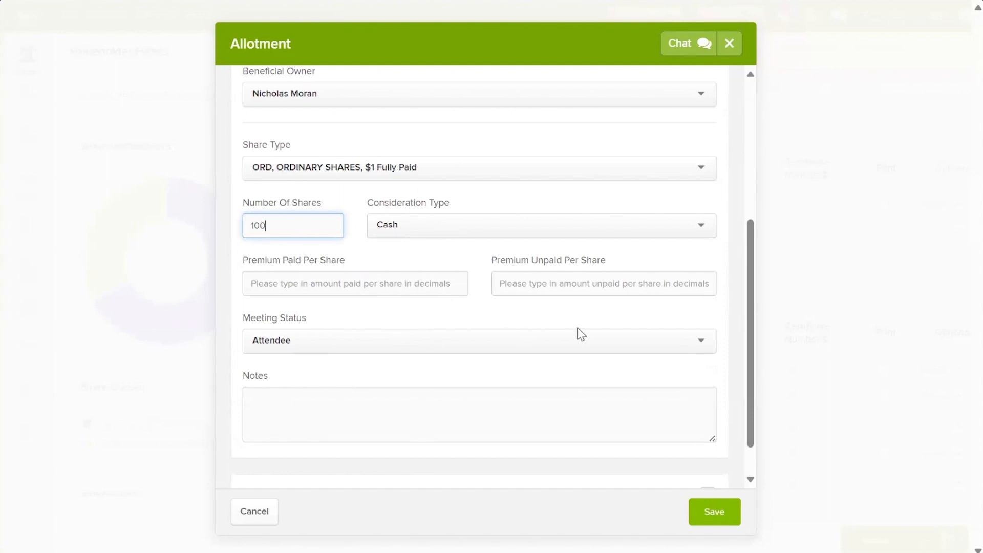
pyautogui.scroll(-1, 592, 346)
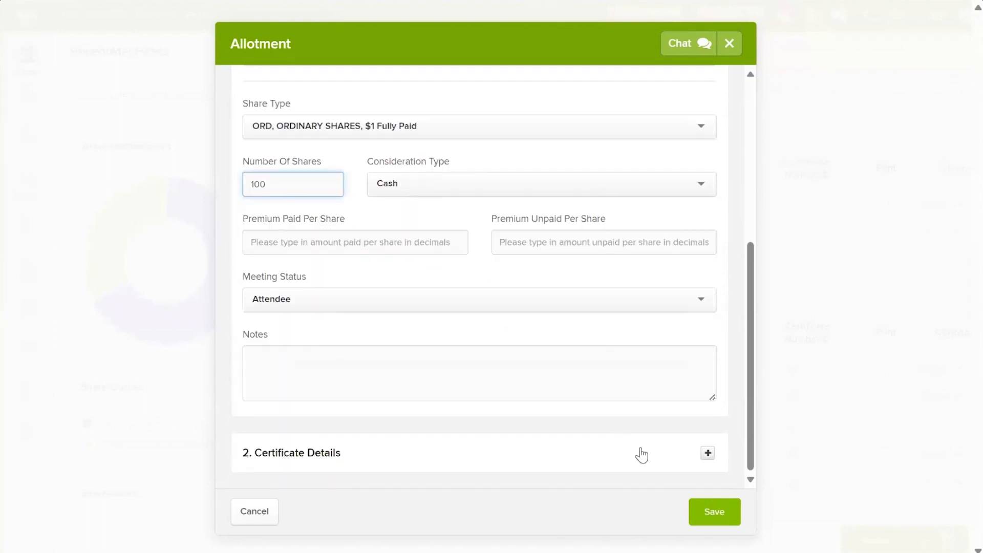
pyautogui.click(704, 456)
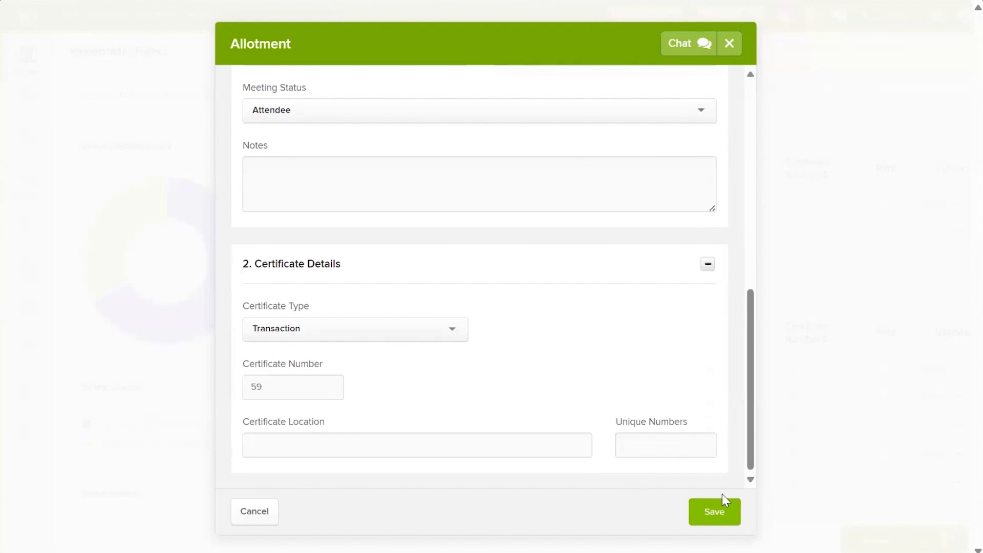
pyautogui.click(713, 513)
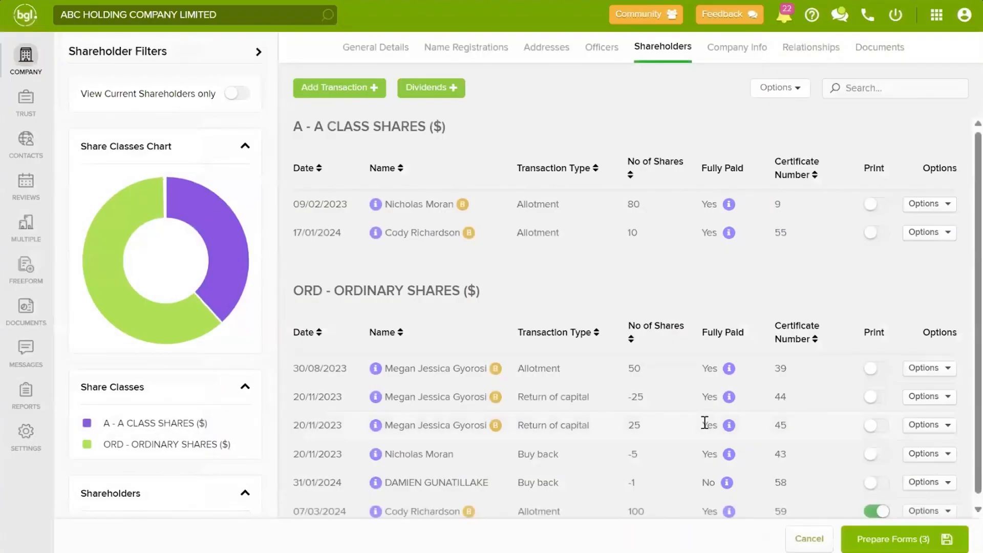
# Step: Check the allotment's allottee, beneficial owner and Fully Paid details, then prepare the three pending forms
pyautogui.scroll(-2, 676, 423)
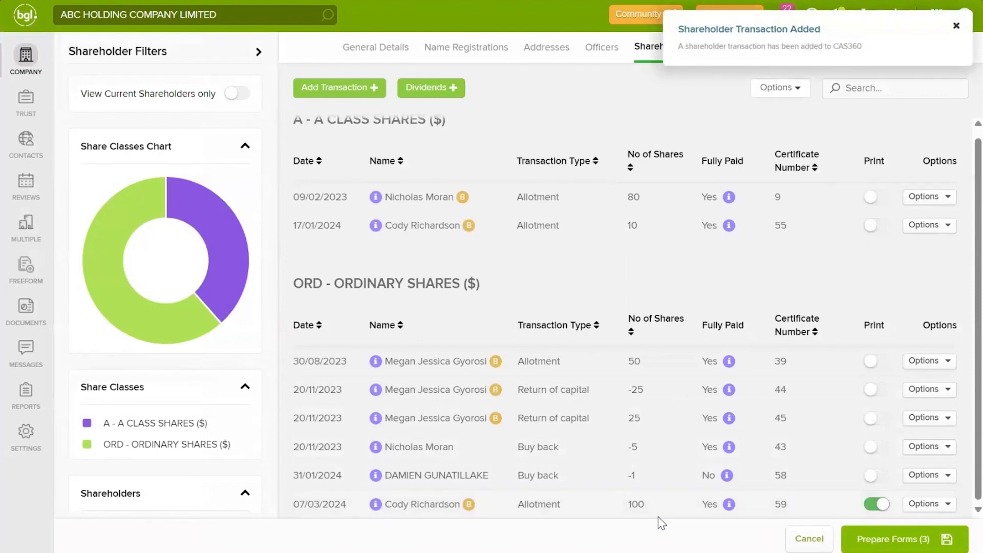
pyautogui.click(376, 505)
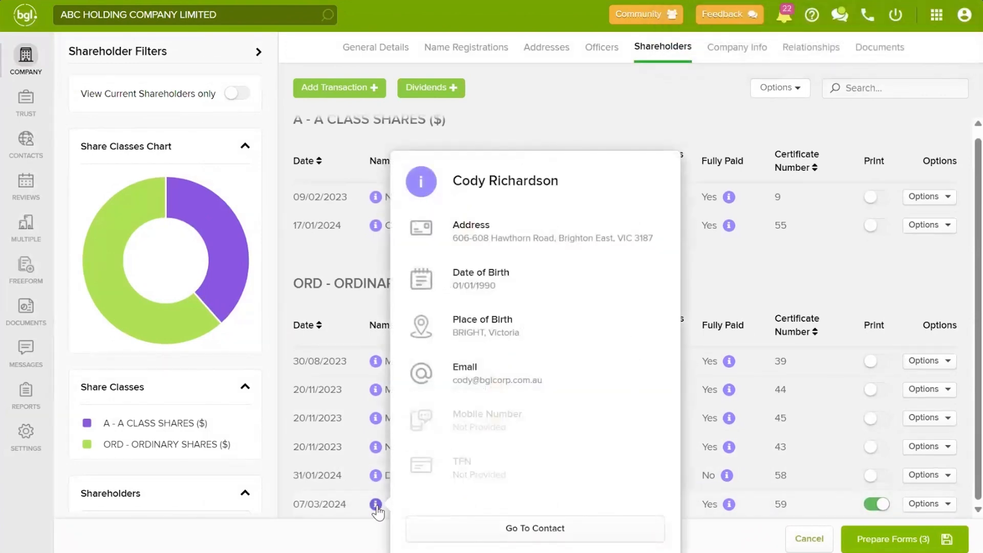
pyautogui.click(668, 284)
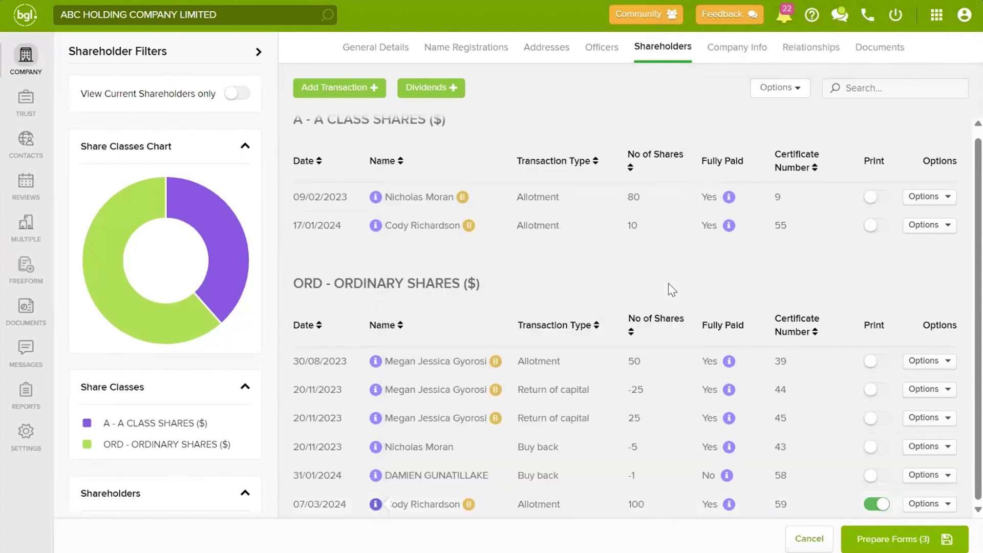
pyautogui.click(468, 504)
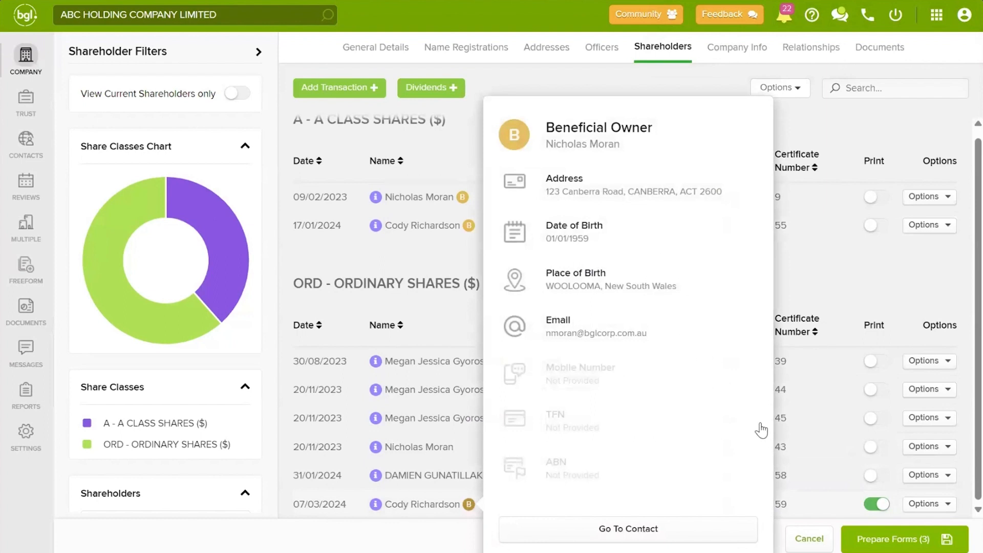
pyautogui.moveTo(730, 506)
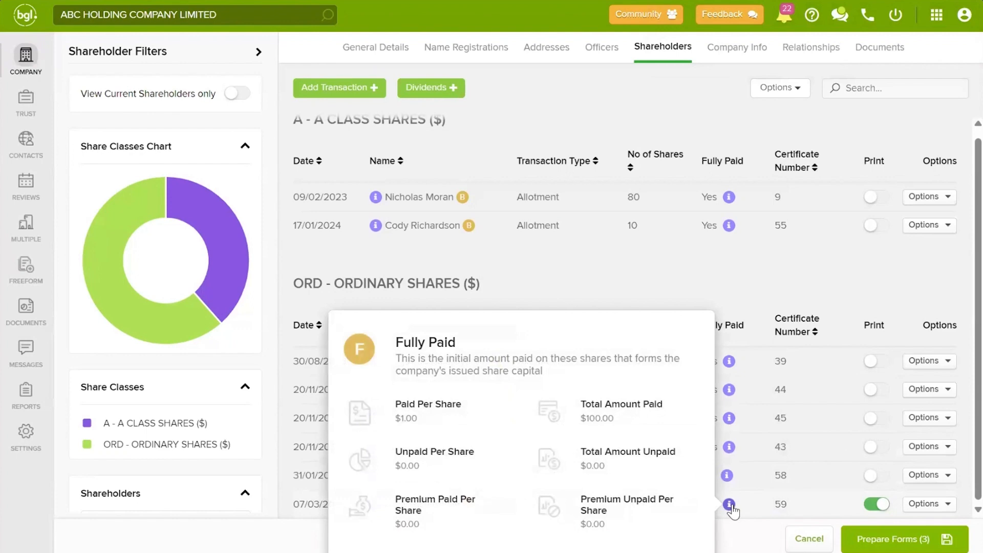
pyautogui.click(929, 540)
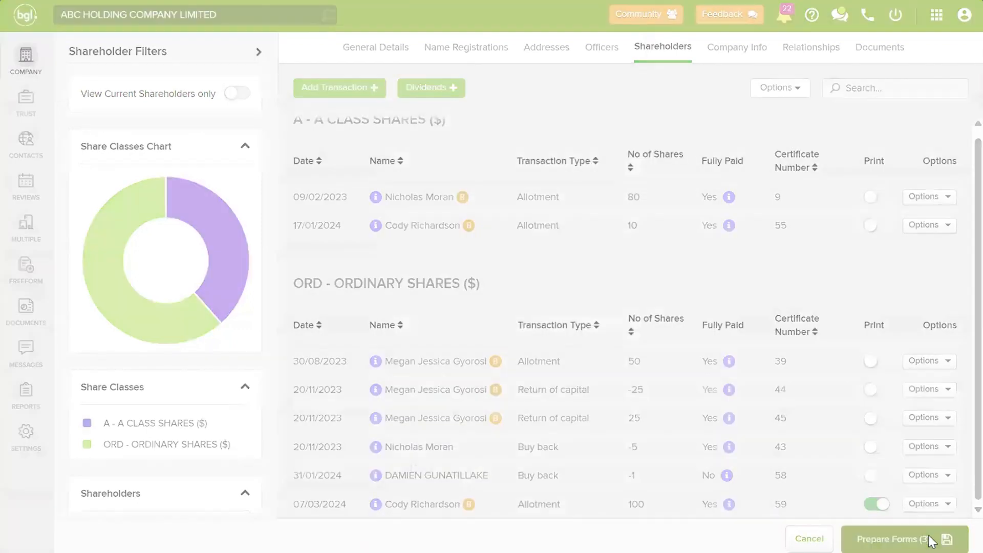
# Step: Look through the share certificate and declaration of trust documents, then close document production
pyautogui.scroll(-1, 543, 288)
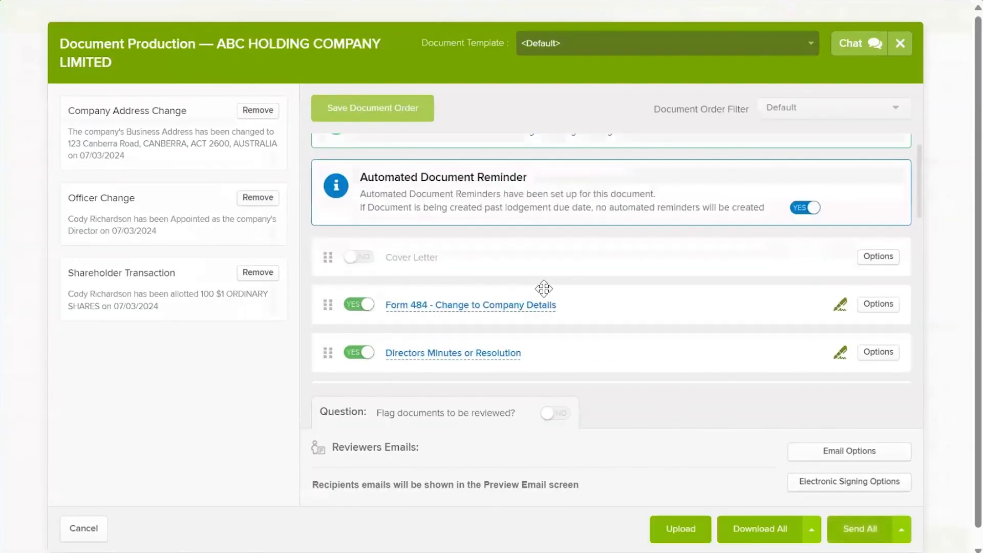
pyautogui.scroll(-1, 539, 279)
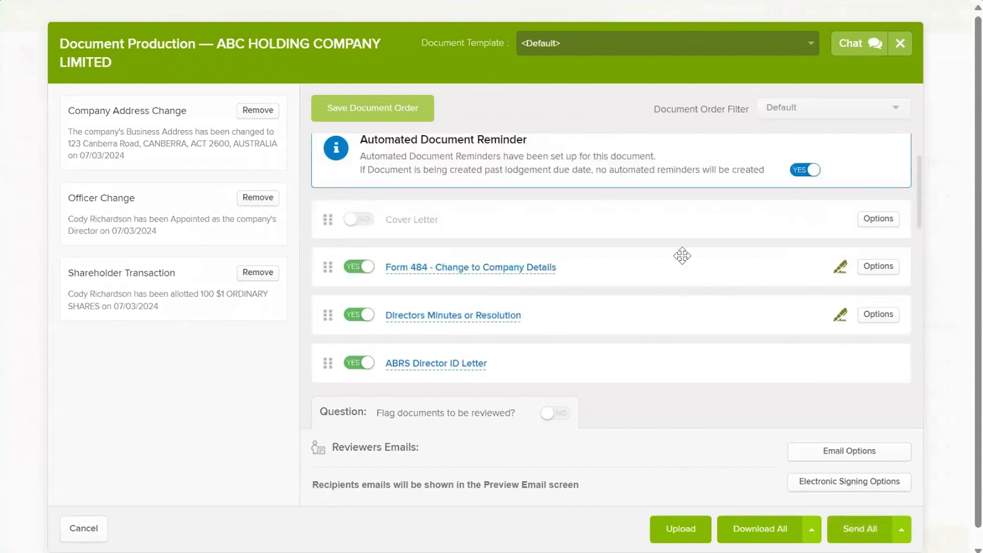
pyautogui.scroll(-10, 670, 265)
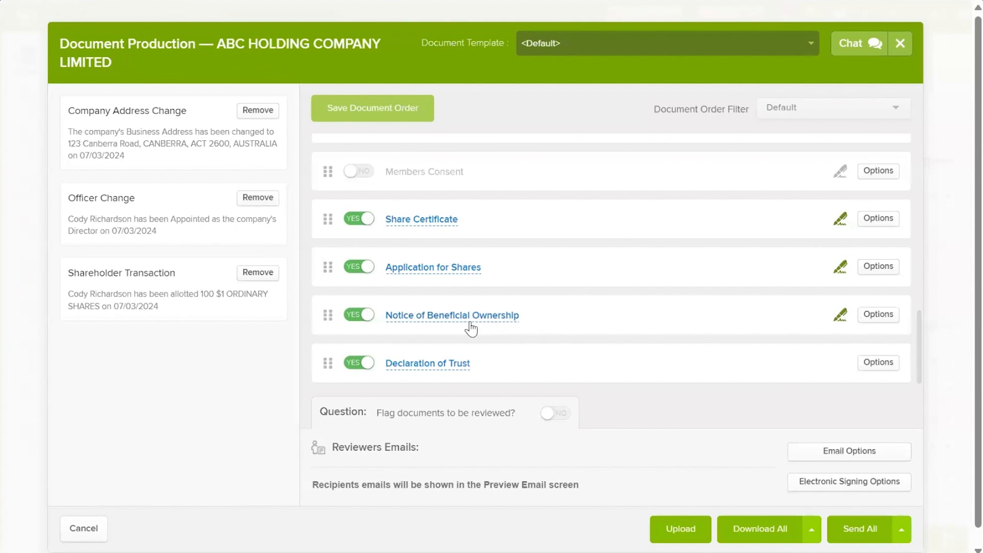
pyautogui.click(896, 51)
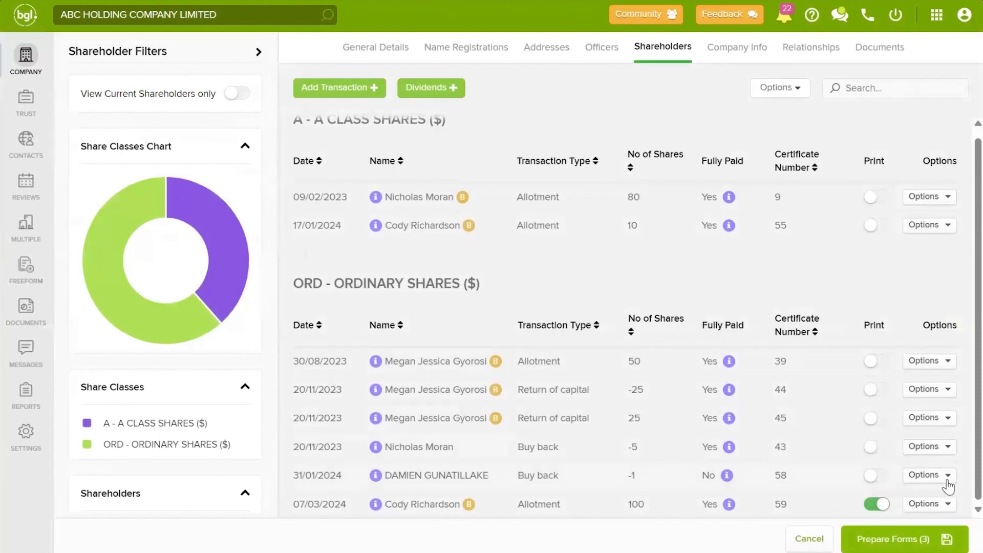
# Step: Edit the 07/03/2024 ORD allotment to 50 shares and save, then dismiss its Options menu
pyautogui.click(940, 507)
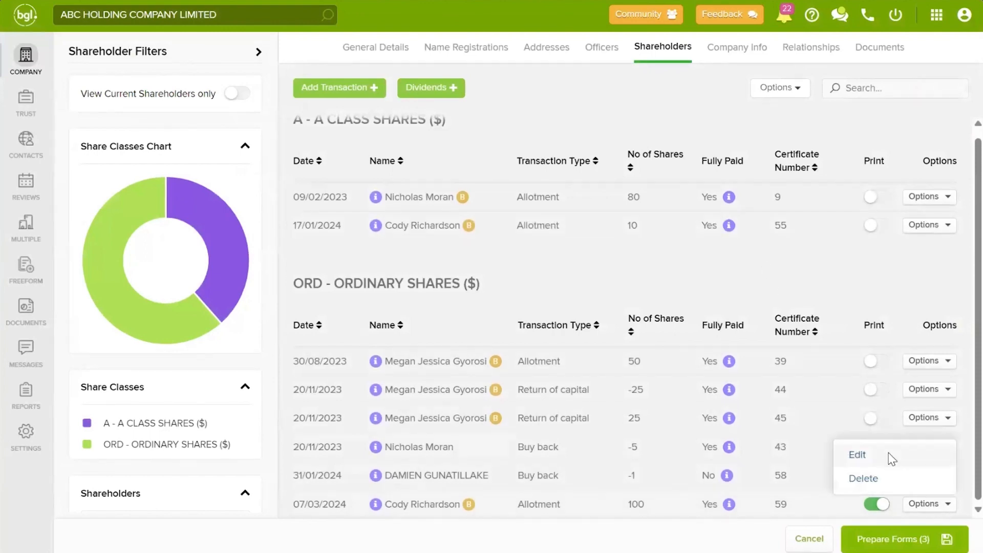
pyautogui.click(888, 457)
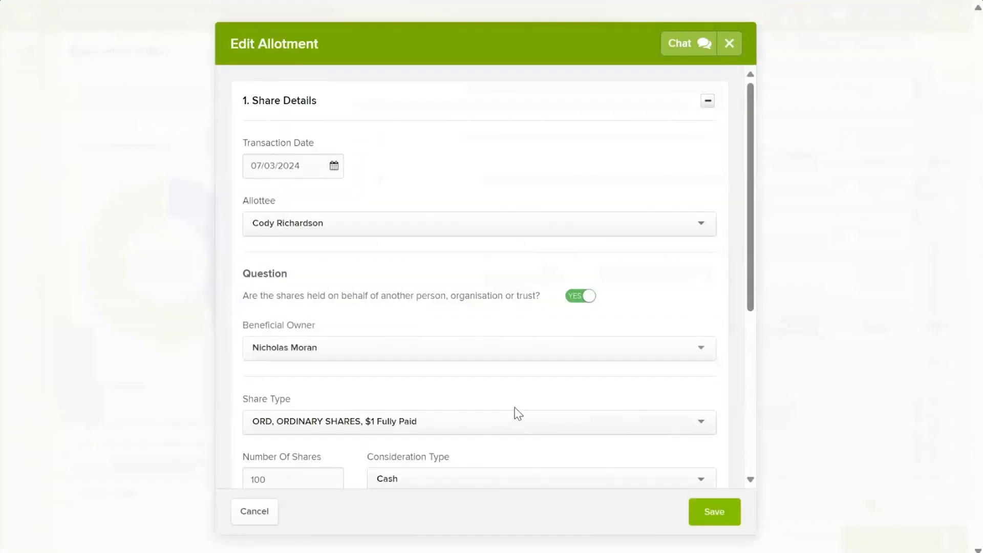
pyautogui.scroll(-4, 480, 394)
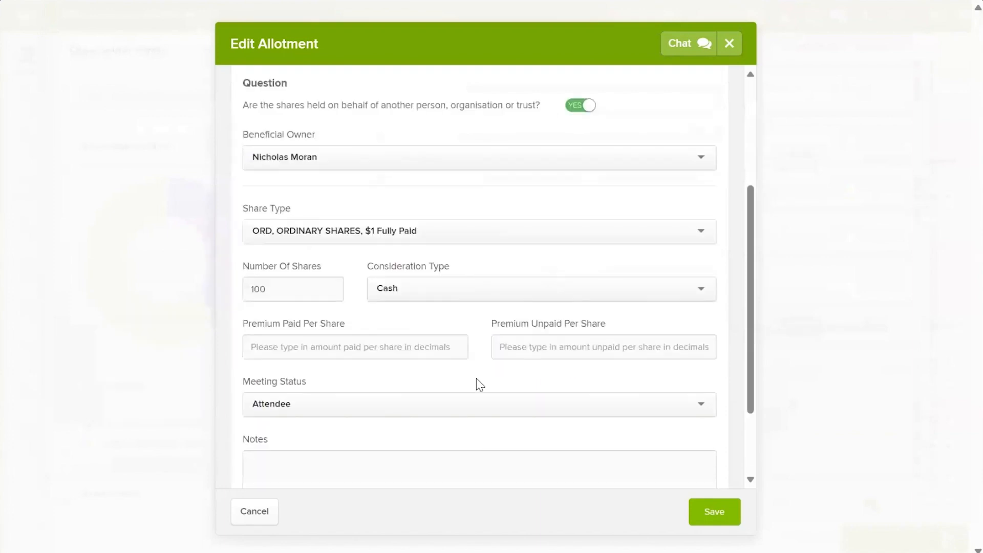
pyautogui.click(285, 287)
pyautogui.press('BackSpace')
pyautogui.press('BackSpace')
pyautogui.press('BackSpace')
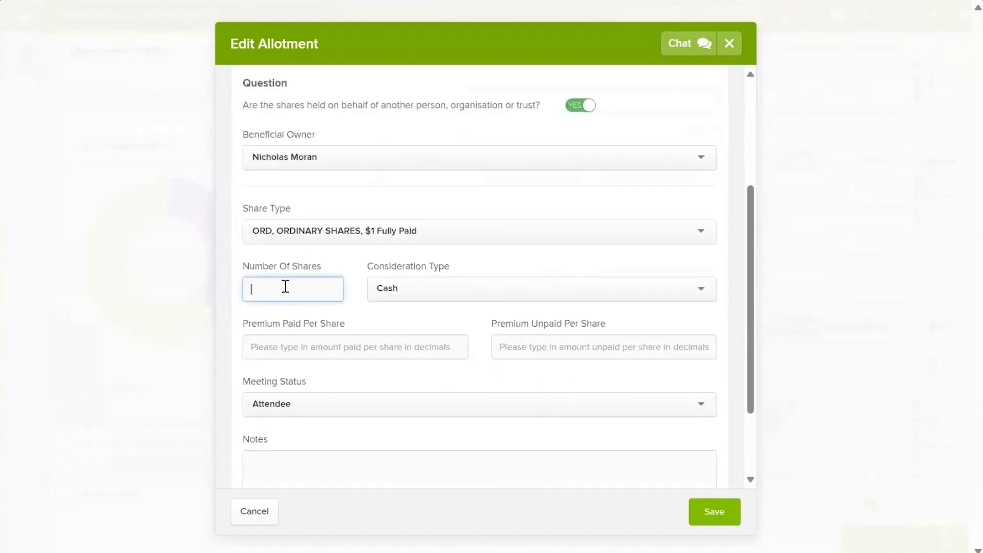
pyautogui.write('50')
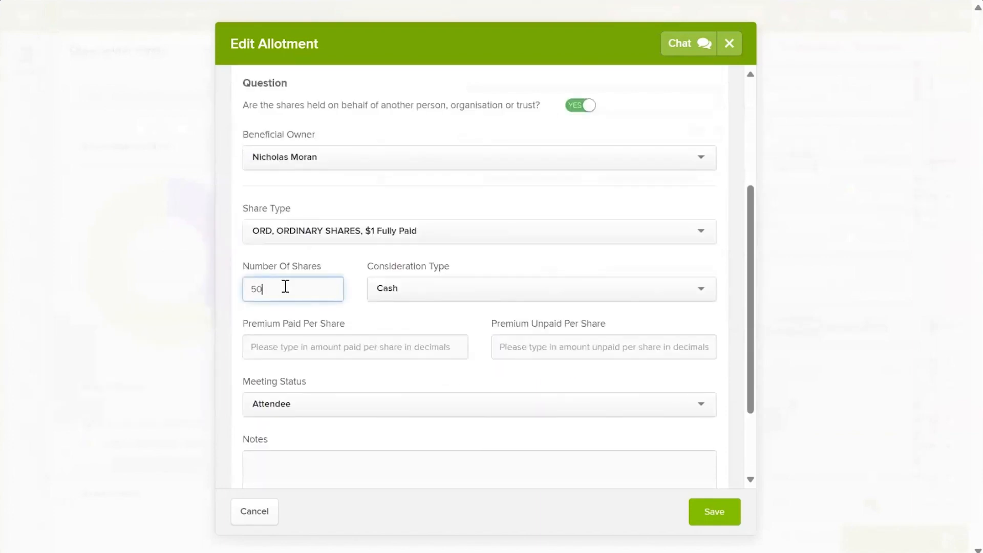
pyautogui.click(714, 510)
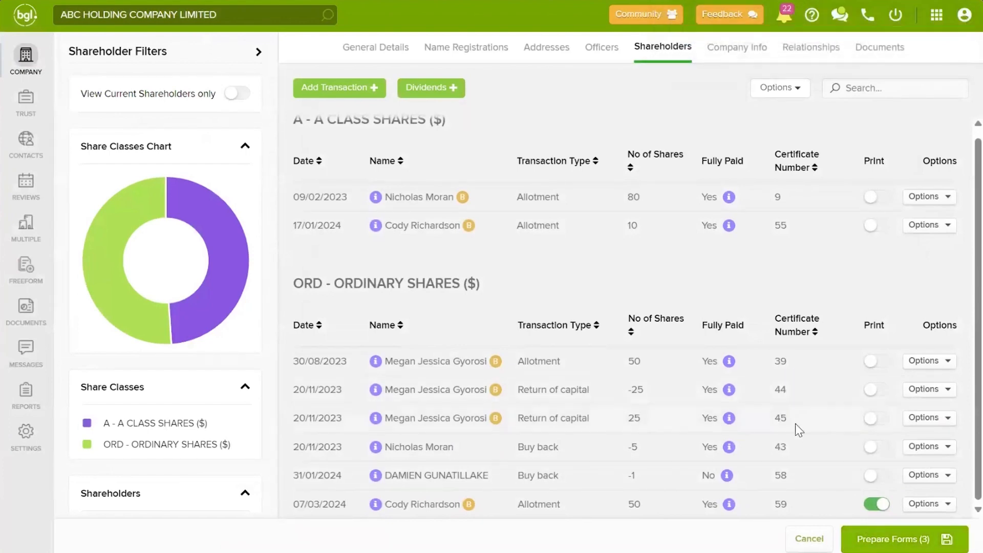
pyautogui.click(917, 502)
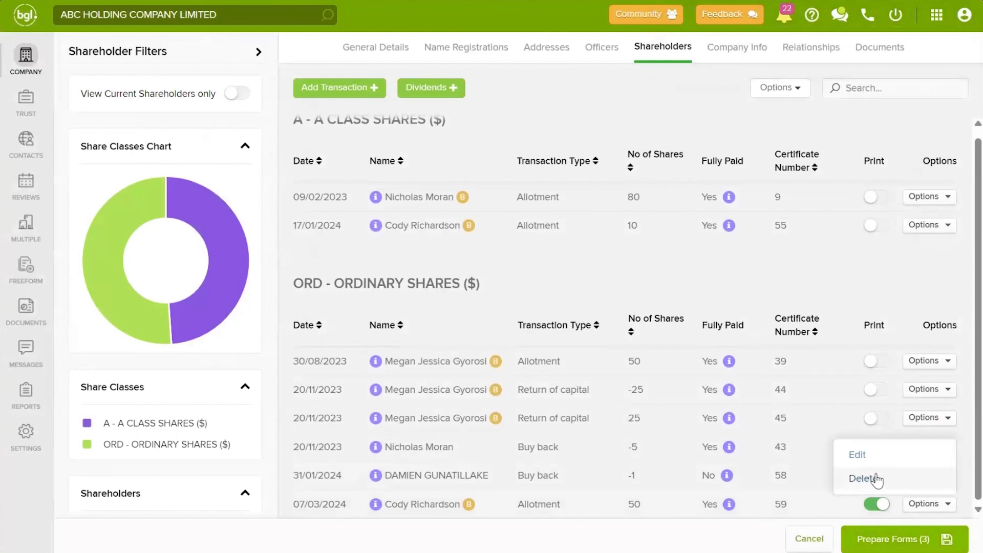
pyautogui.click(803, 288)
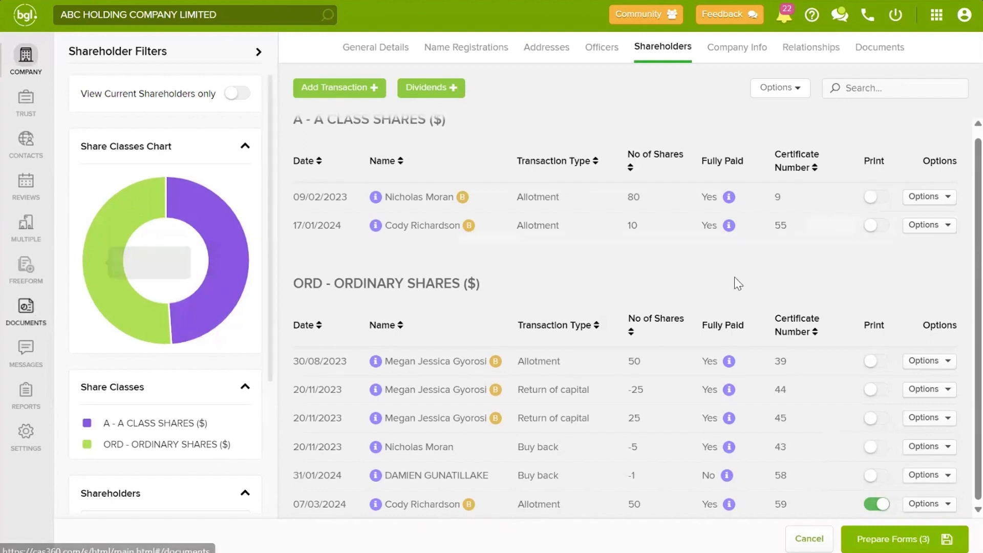
# Step: Review the company's 22 documents and their Options menu, then go to the empty Multiple Changes page
pyautogui.click(872, 51)
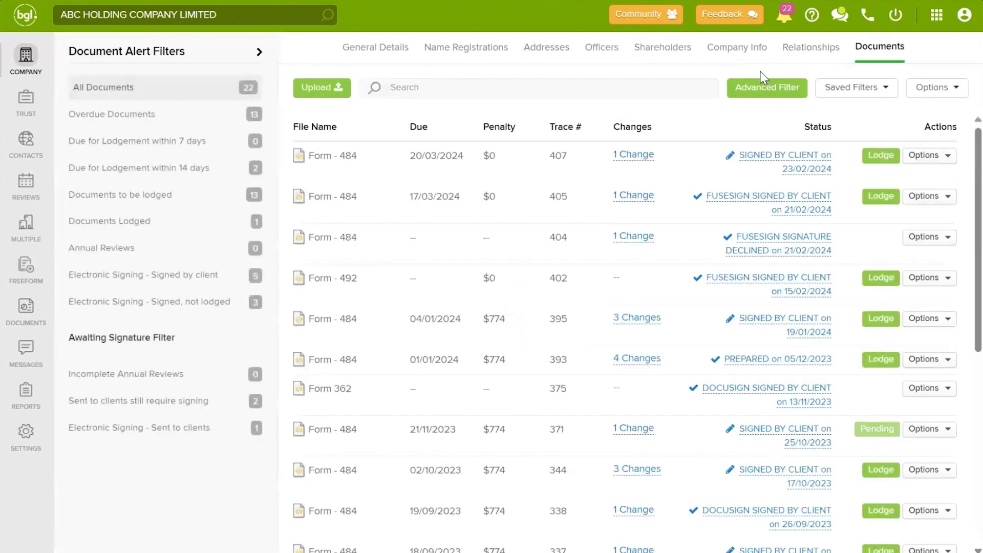
pyautogui.moveTo(631, 159)
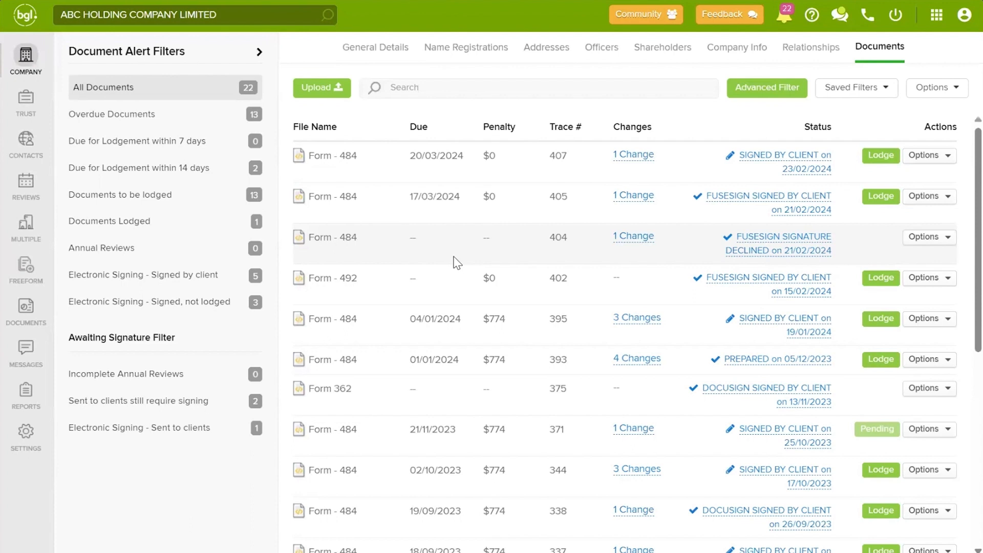
pyautogui.click(931, 89)
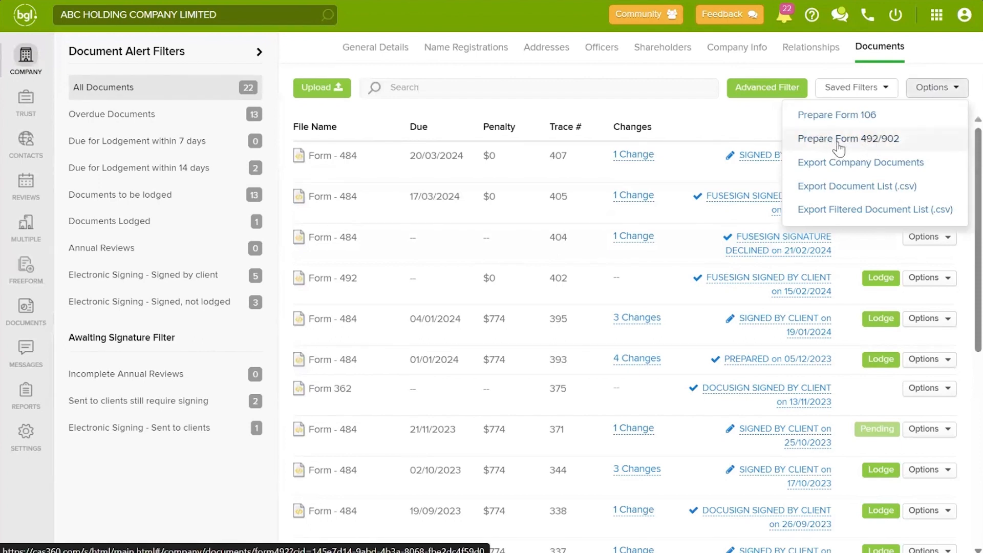
pyautogui.click(434, 243)
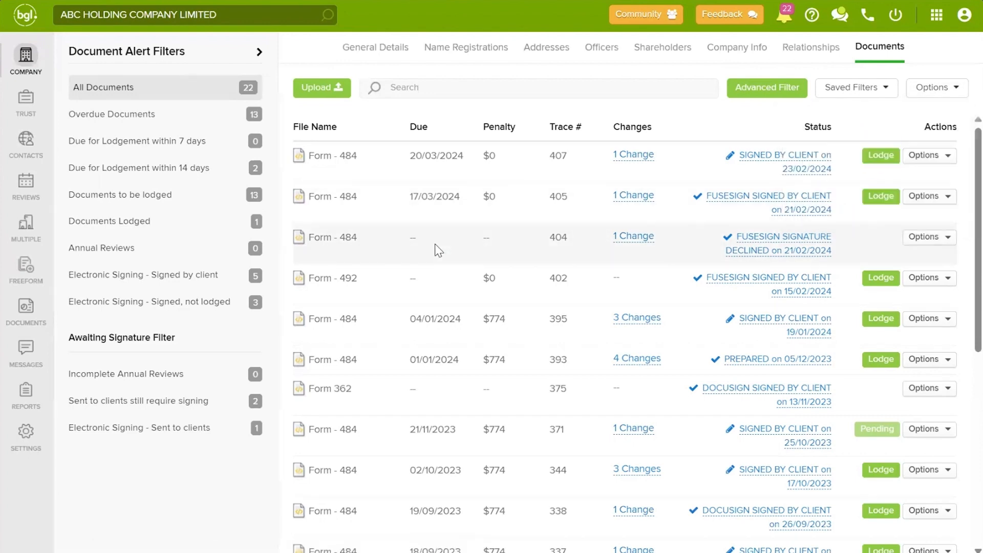
pyautogui.click(26, 223)
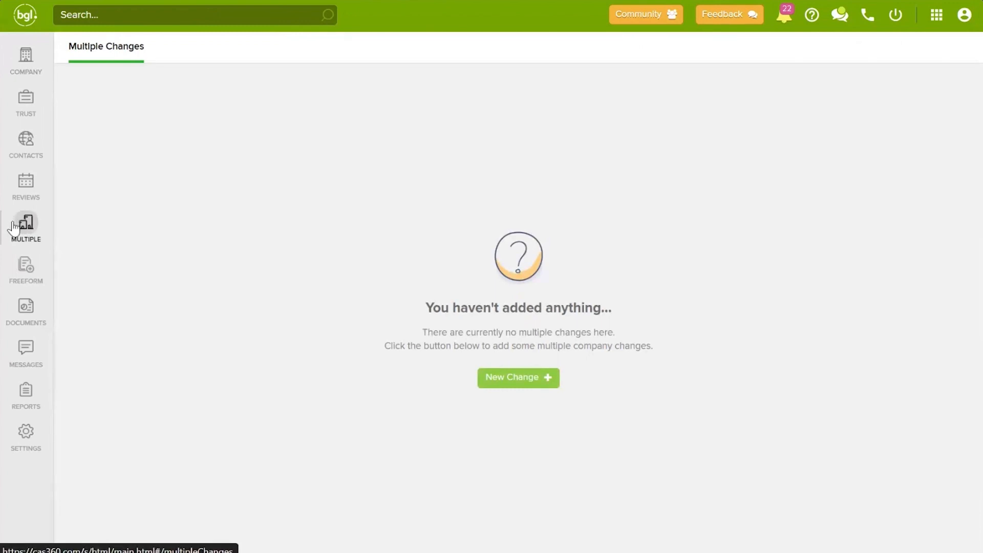
# Step: Start a new Contact Address change and select the contact from the suggestions
pyautogui.click(547, 380)
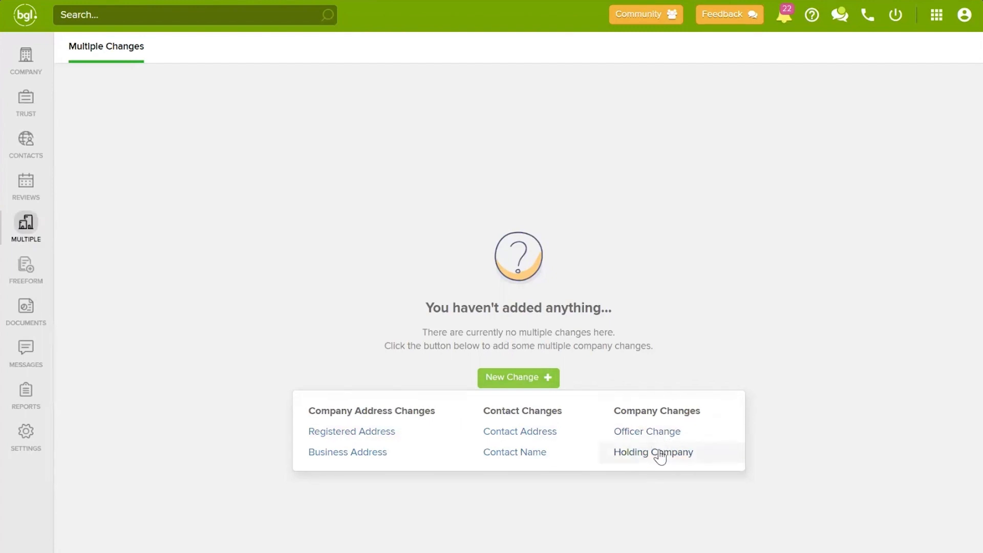
pyautogui.click(537, 431)
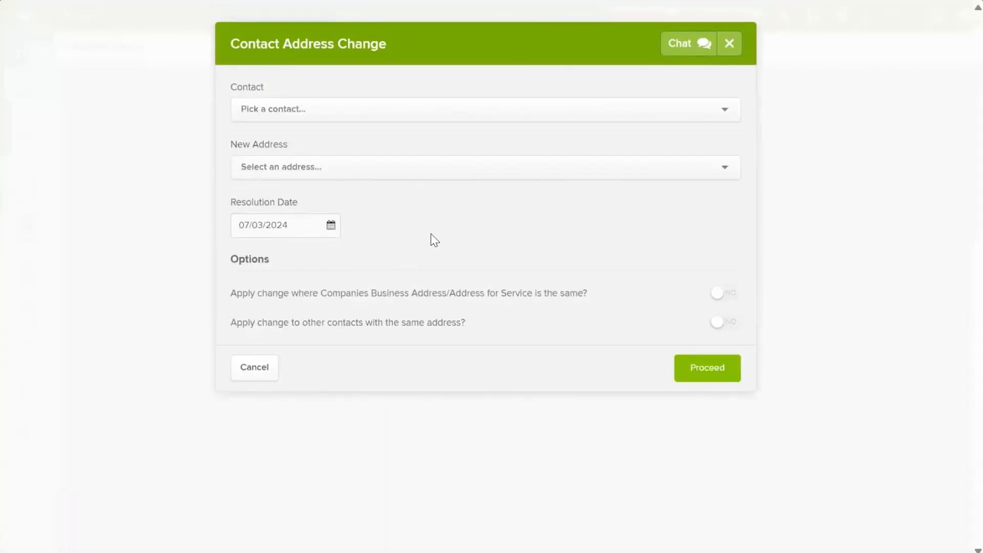
pyautogui.click(312, 111)
pyautogui.write('nich')
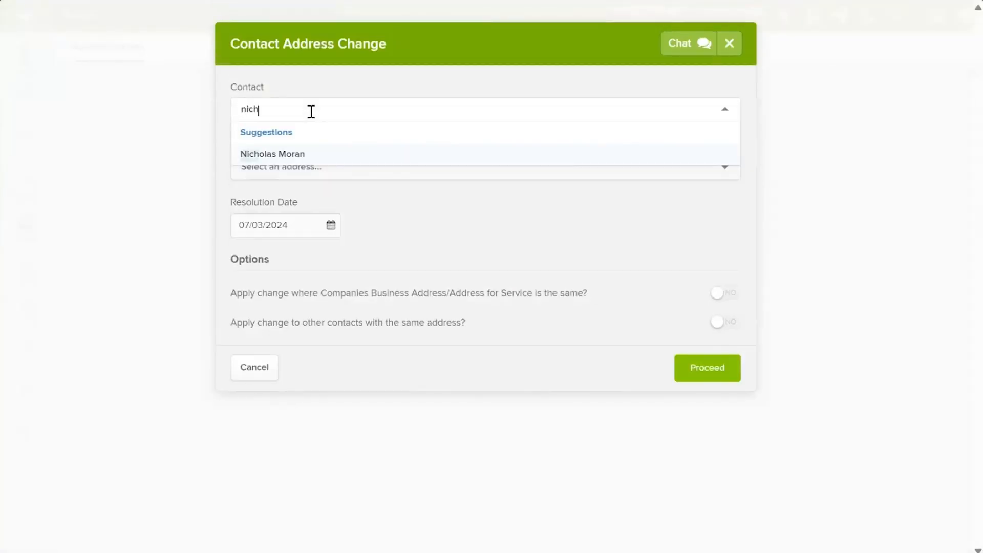
pyautogui.click(286, 138)
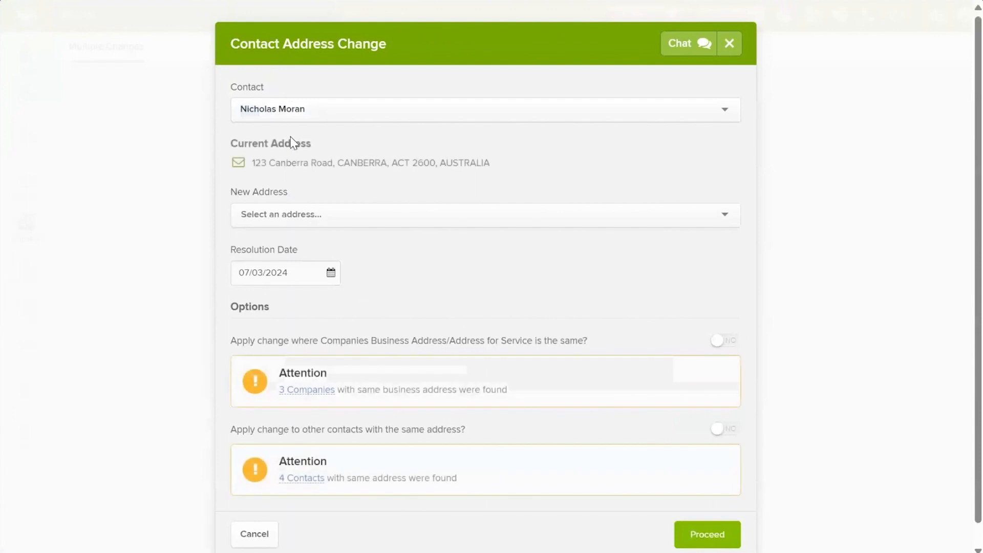
pyautogui.click(366, 211)
pyautogui.write('123')
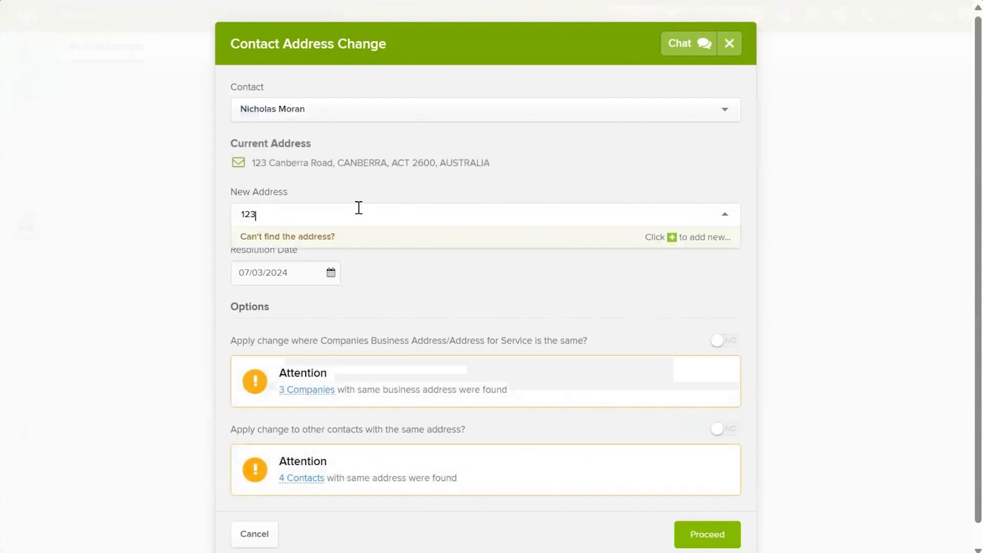
pyautogui.click(338, 281)
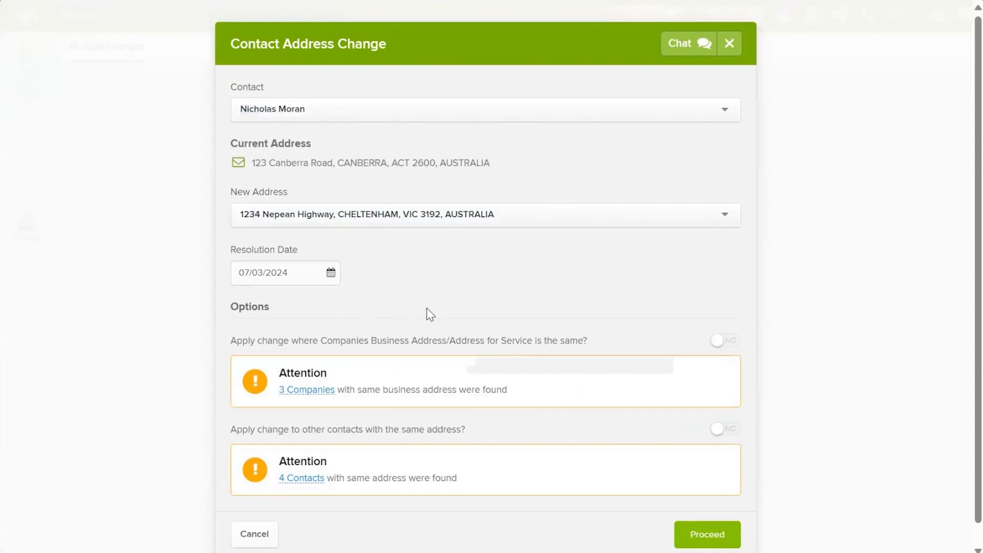
pyautogui.moveTo(252, 163); pyautogui.dragTo(493, 163)
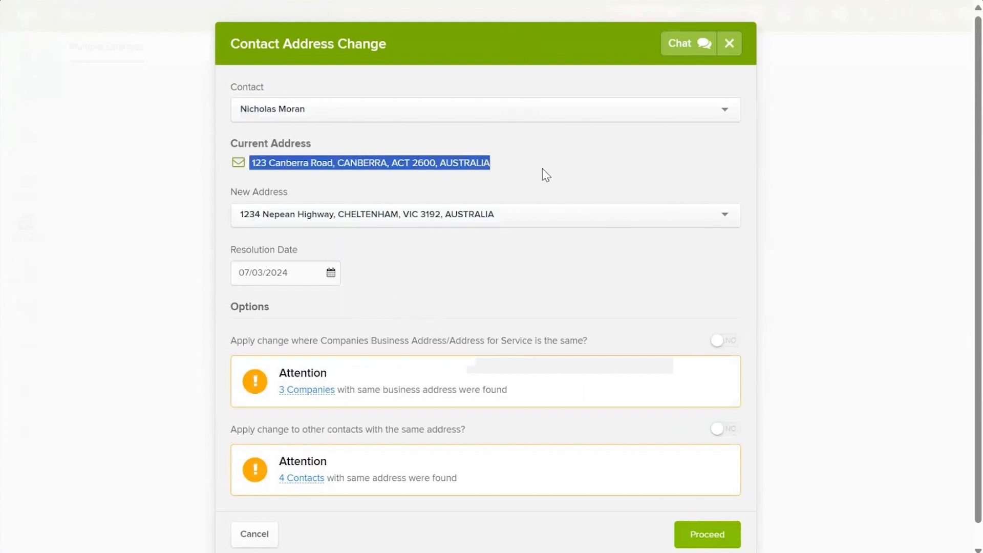
pyautogui.click(543, 171)
pyautogui.moveTo(313, 397)
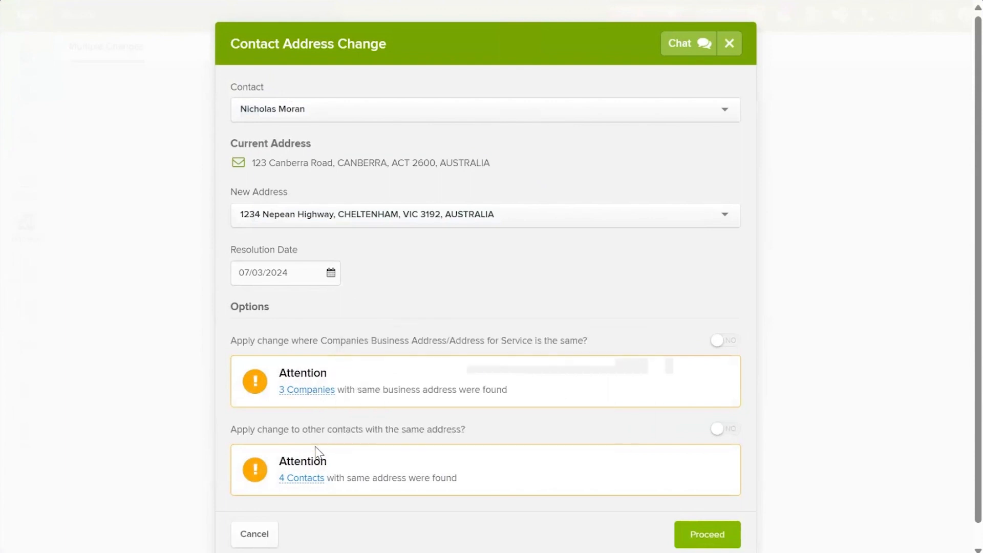
pyautogui.moveTo(300, 483)
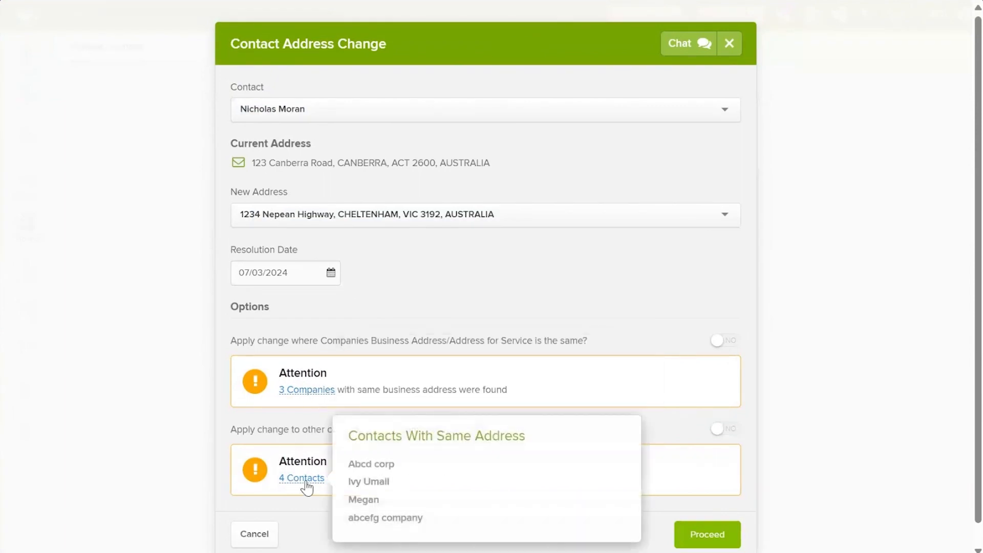
pyautogui.click(734, 430)
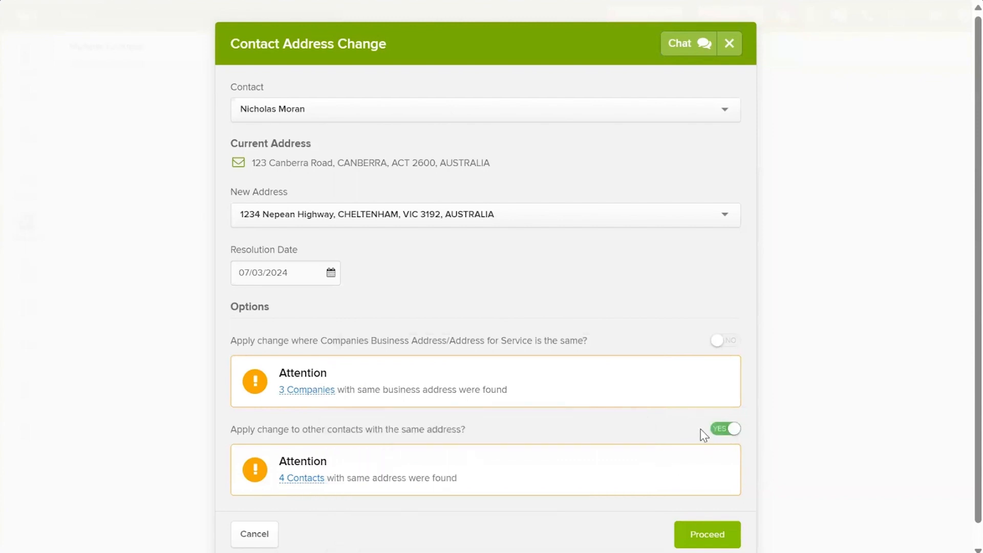
pyautogui.click(702, 527)
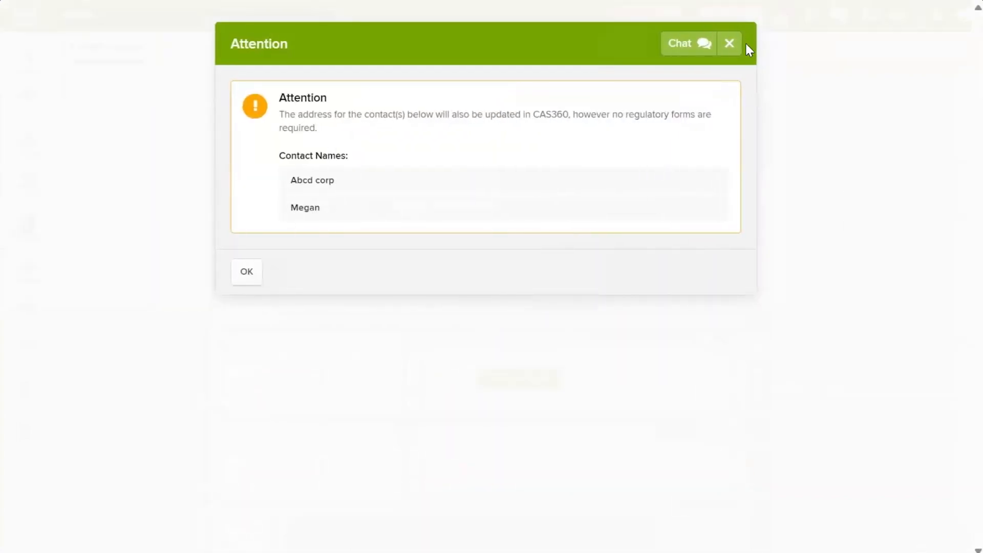
pyautogui.click(734, 43)
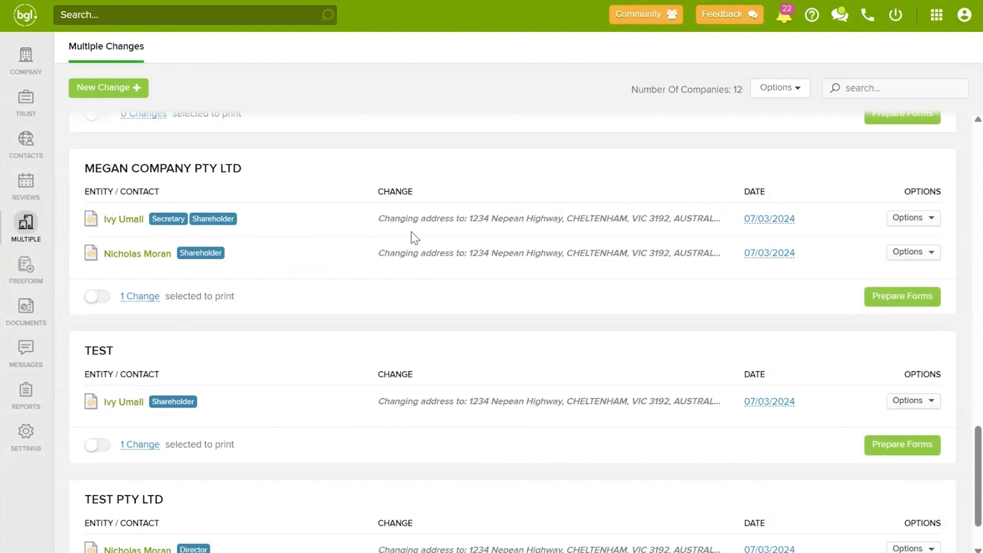
# Step: Switch on printing for the 3 changes under ABC HOLDING COMPANY LIMITED
pyautogui.scroll(20, 538, 280)
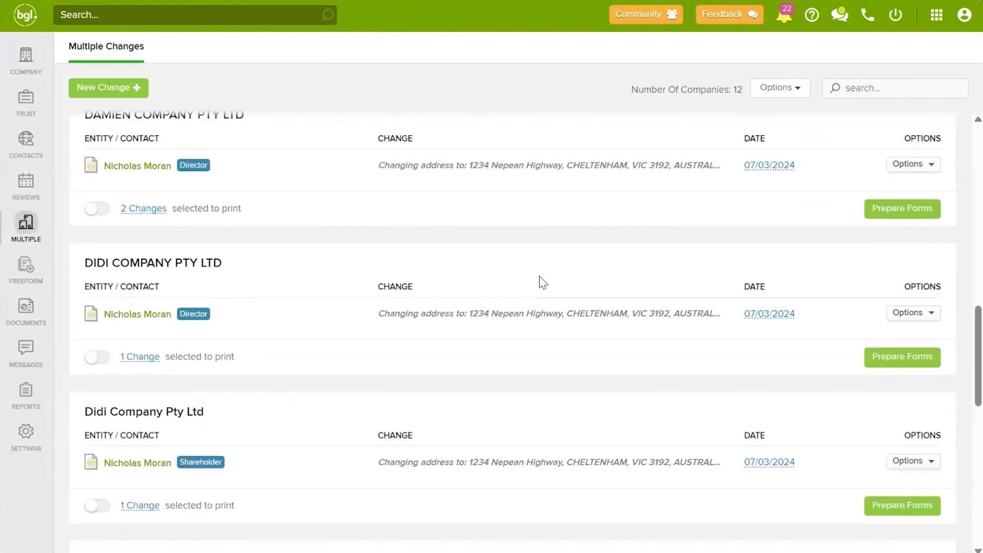
pyautogui.scroll(1, 533, 279)
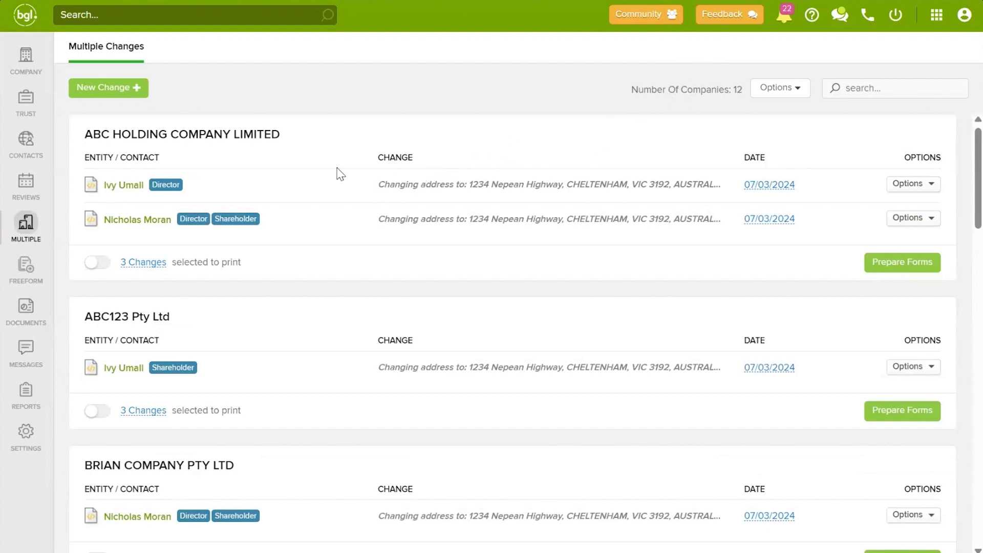
pyautogui.moveTo(84, 134); pyautogui.dragTo(295, 132)
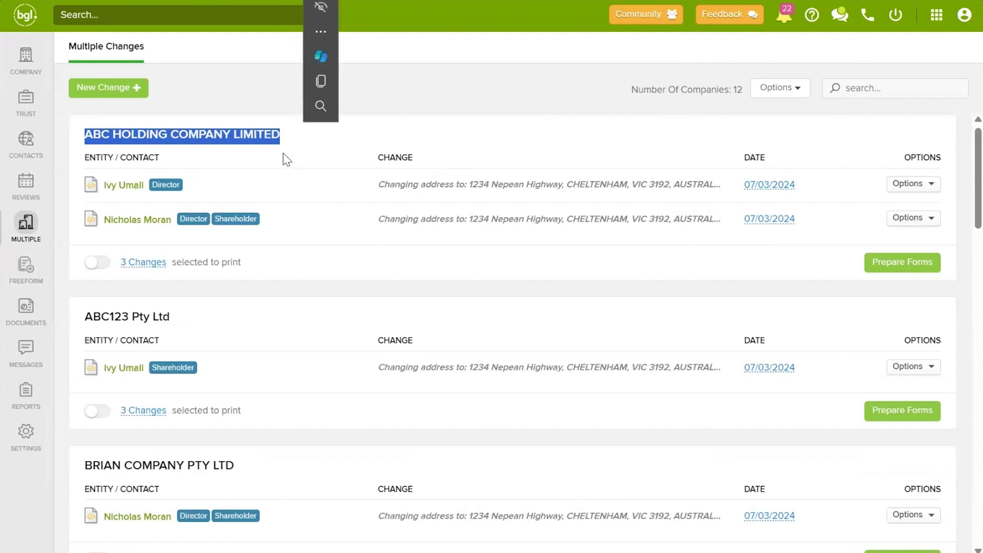
pyautogui.click(281, 174)
pyautogui.moveTo(151, 262)
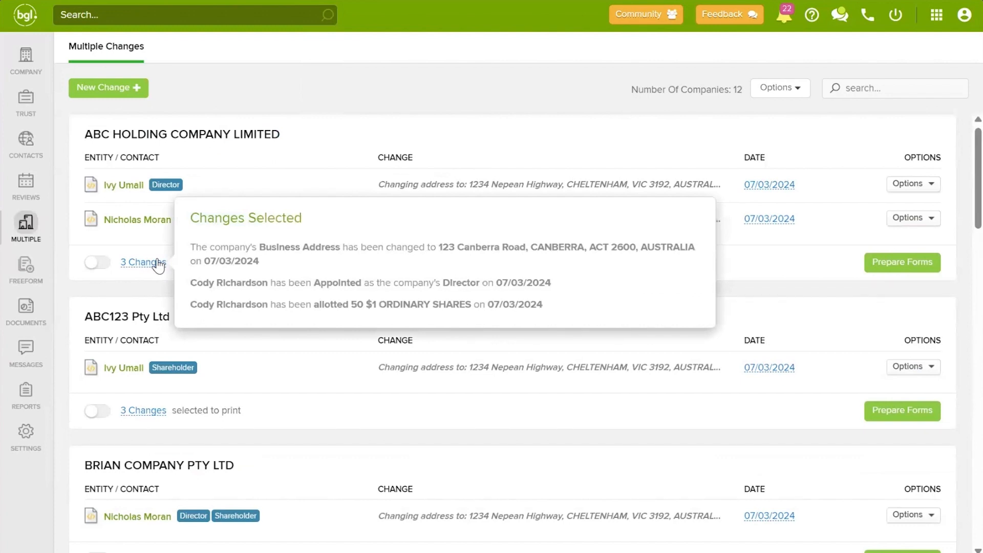
pyautogui.click(105, 264)
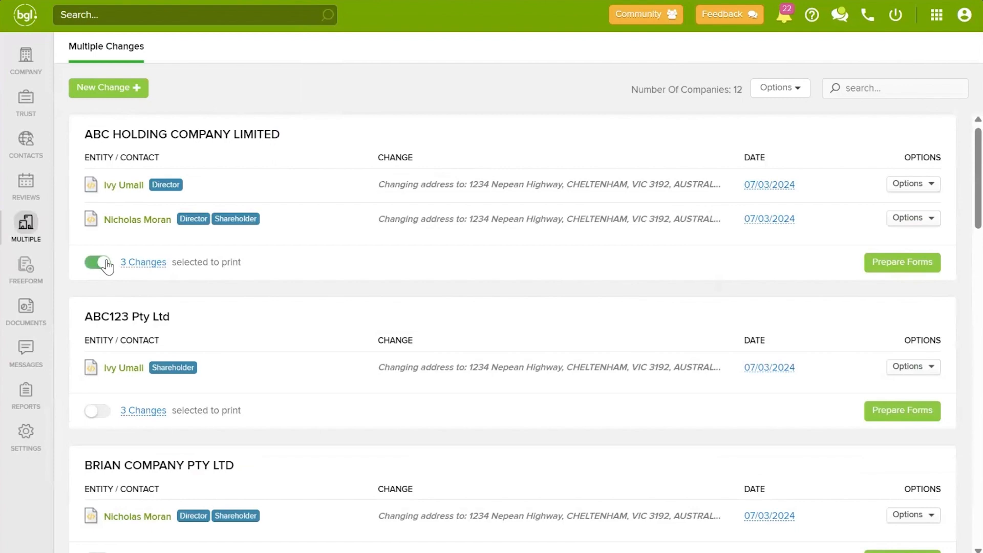
# Step: Prepare forms for ABC HOLDING COMPANY LIMITED and preview the Directors Minutes or Resolution document
pyautogui.click(910, 262)
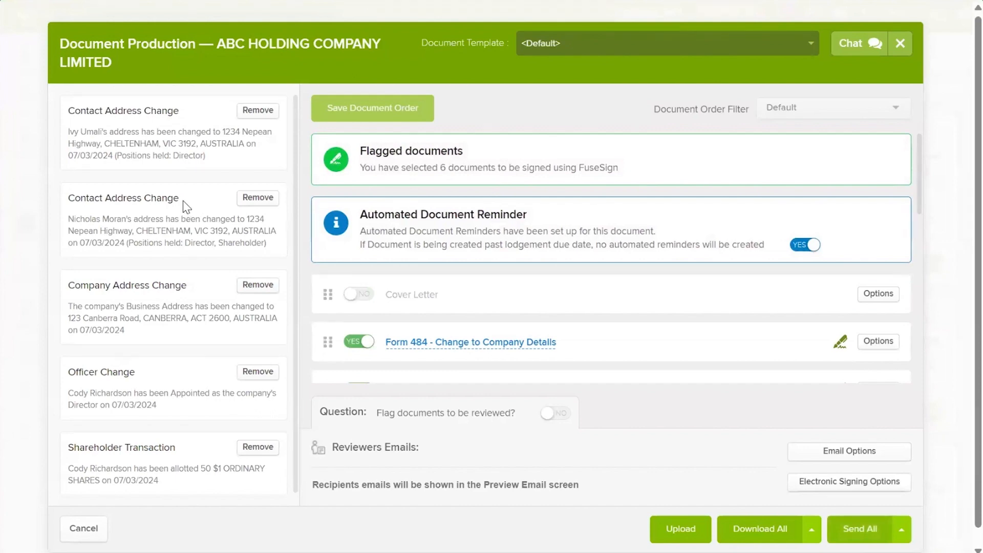
pyautogui.scroll(-2, 537, 297)
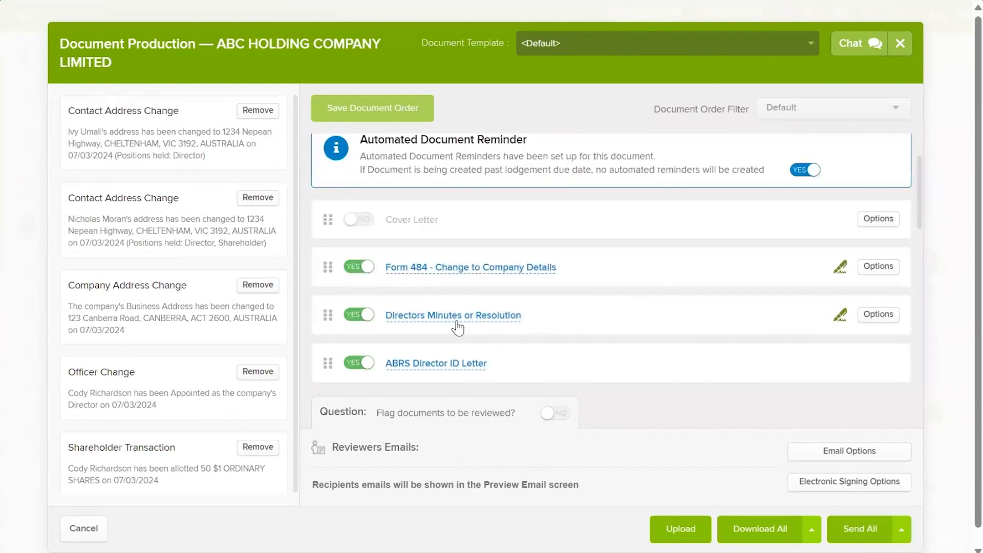
pyautogui.click(456, 318)
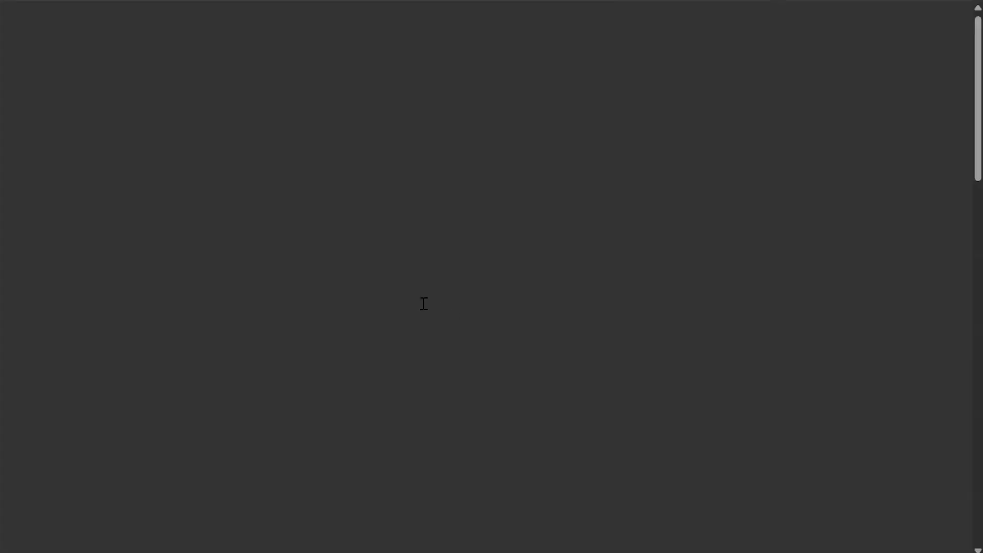
pyautogui.scroll(-2, 450, 315)
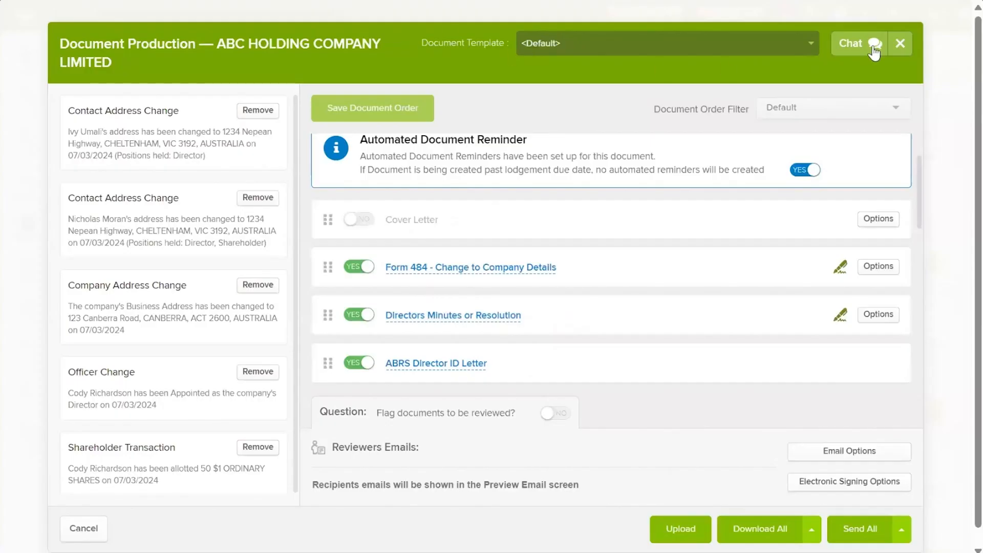
# Step: Close Document Production and delete the first director's address change
pyautogui.click(899, 45)
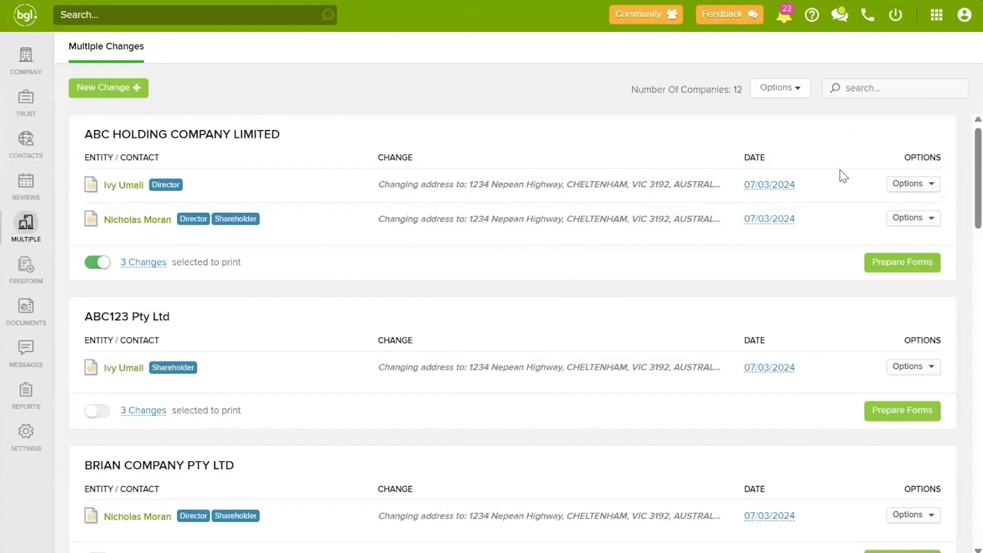
pyautogui.click(909, 184)
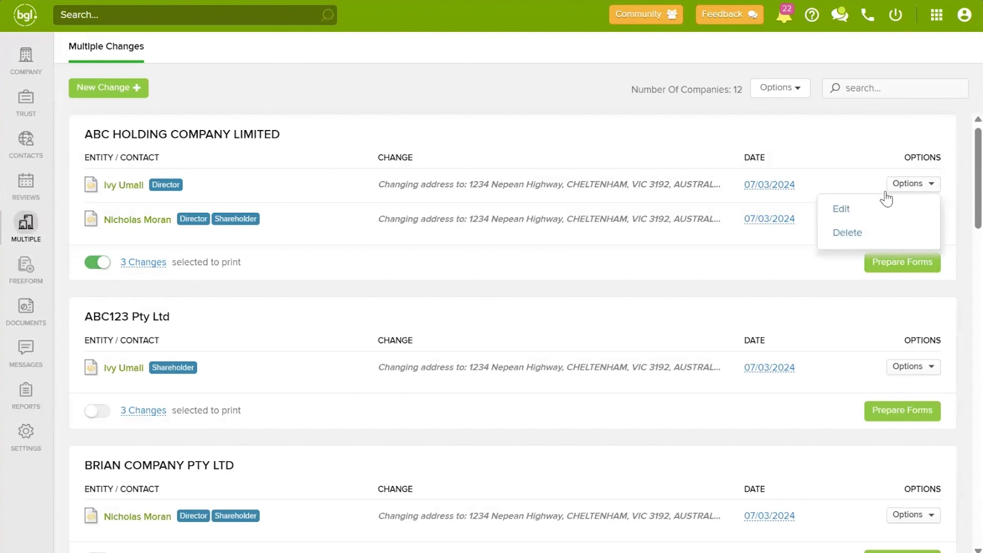
pyautogui.click(848, 237)
pyautogui.click(654, 188)
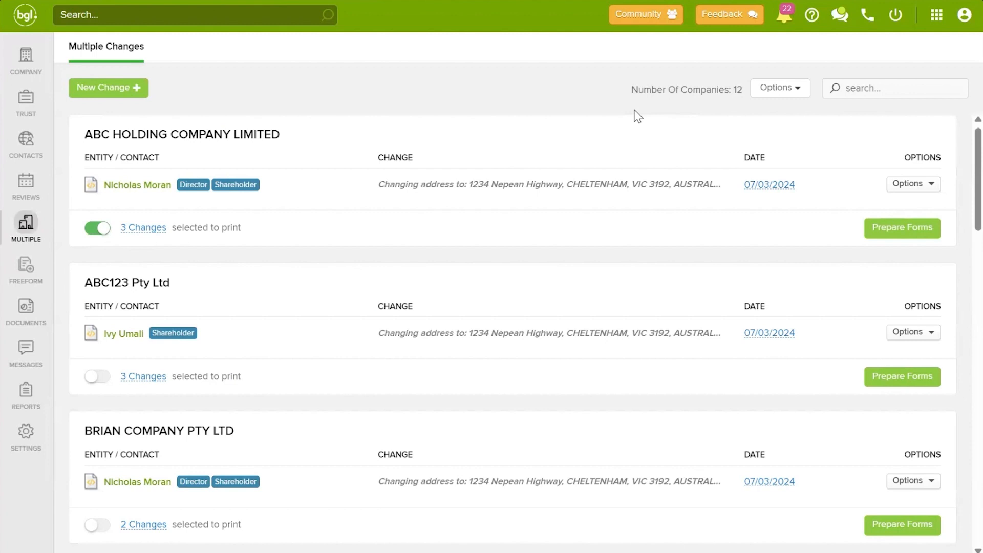
# Step: Delete all remaining multi change records and confirm
pyautogui.click(777, 100)
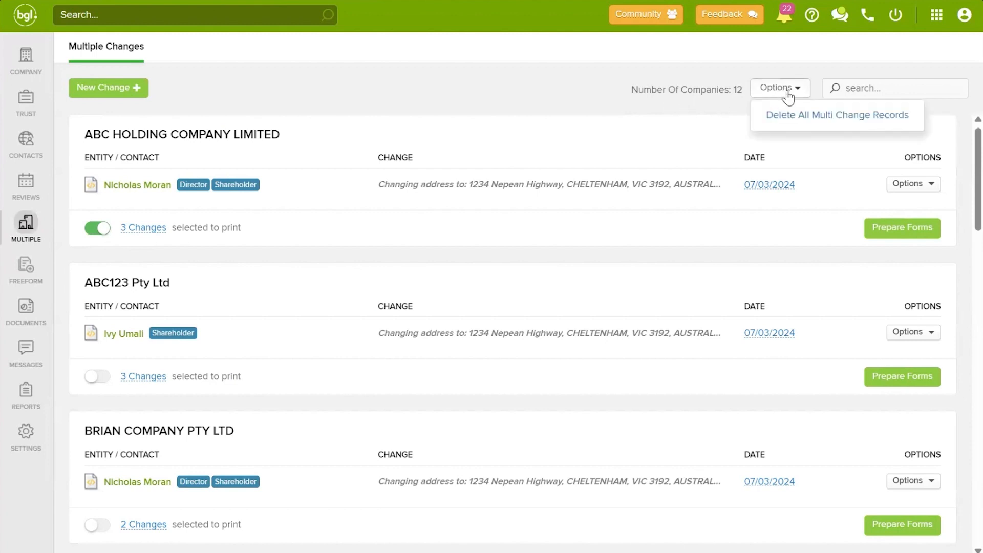
pyautogui.click(809, 116)
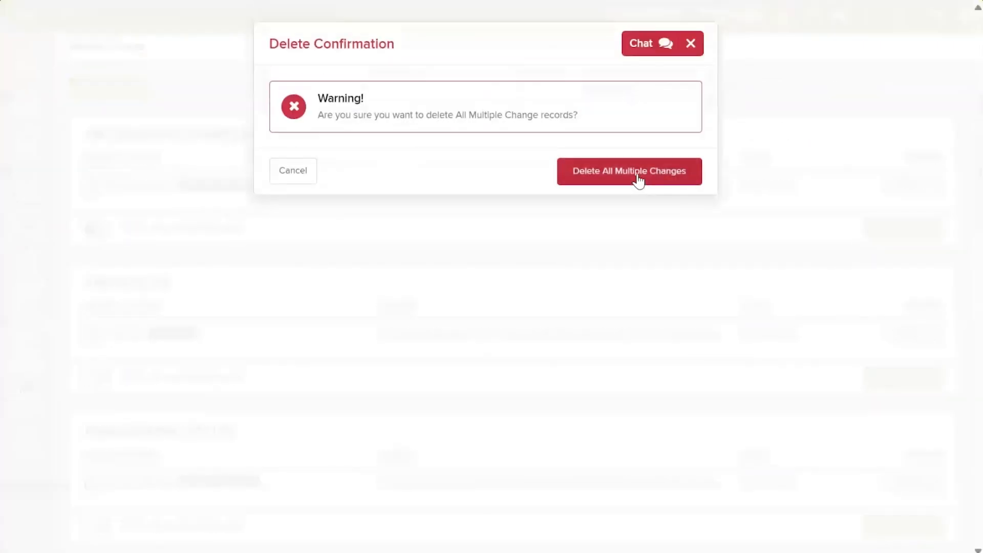
pyautogui.click(638, 177)
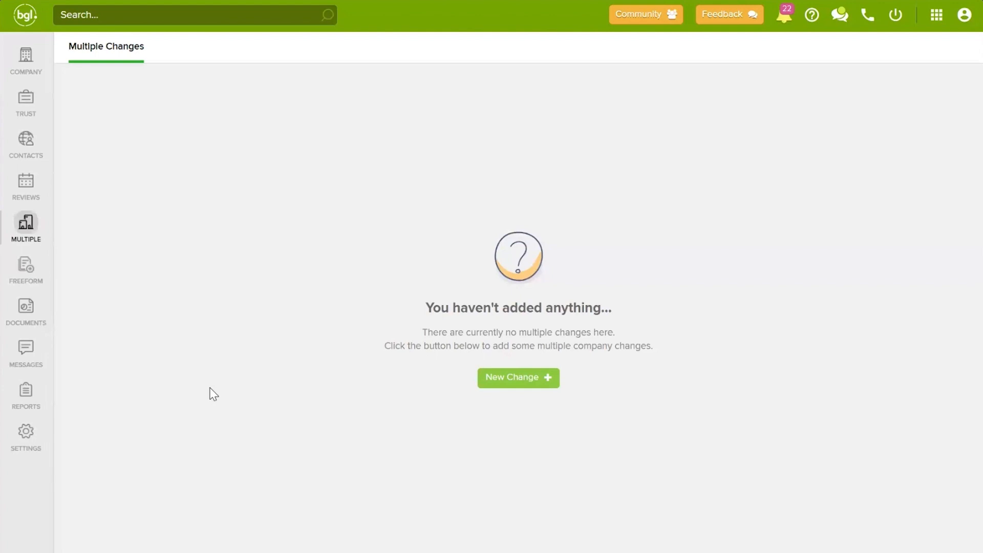
# Step: In Document Templates settings, search 'cover' and download the Master Annual Review Cover Letter
pyautogui.click(34, 431)
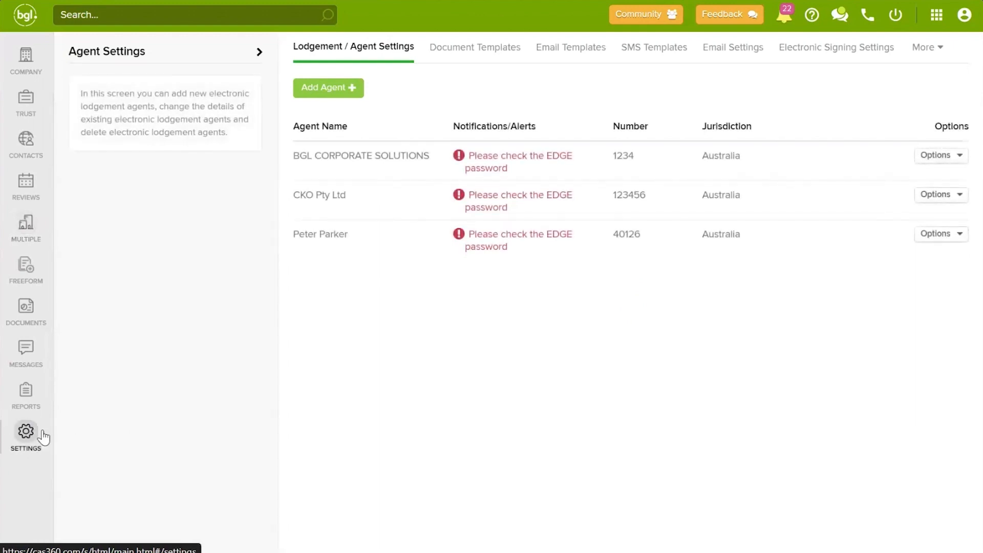
pyautogui.click(486, 59)
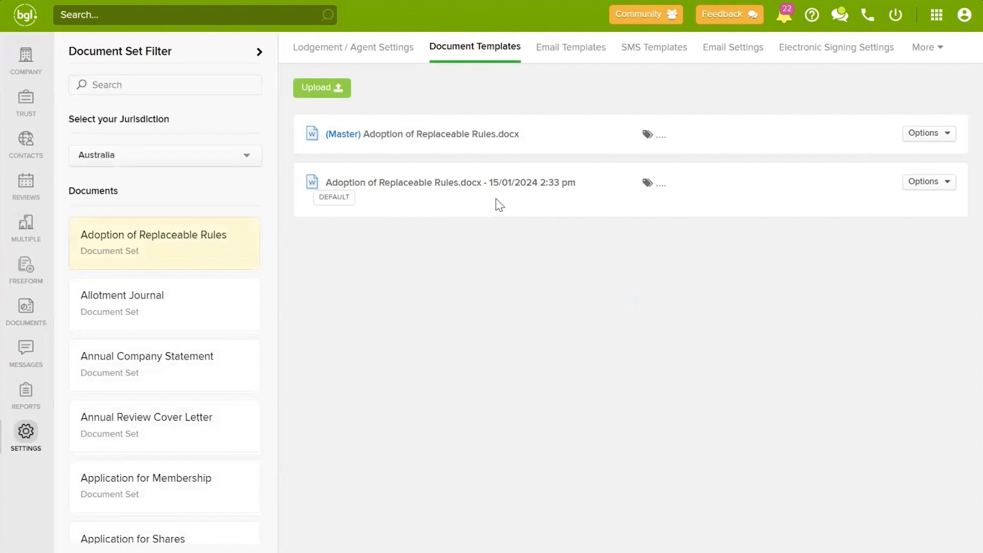
pyautogui.click(127, 87)
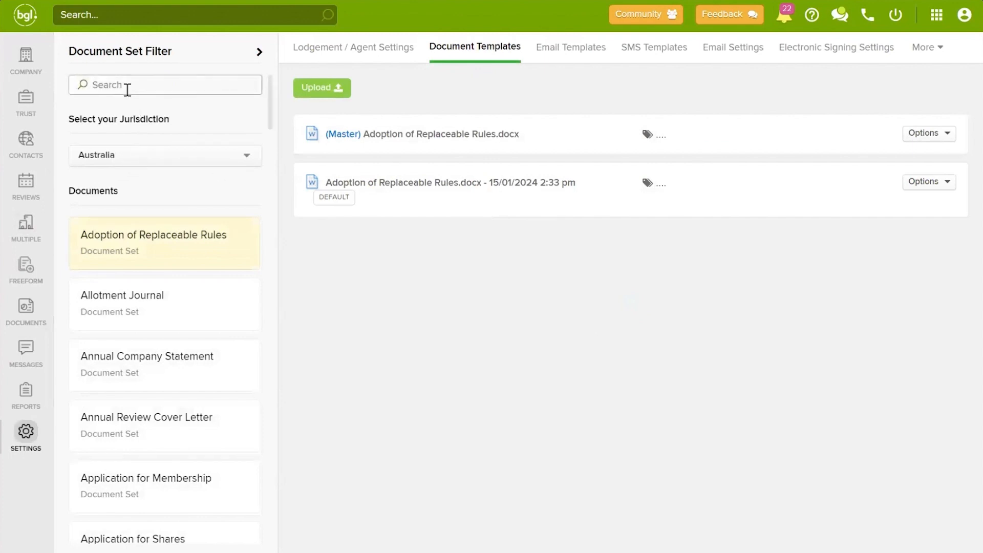
pyautogui.write('cover')
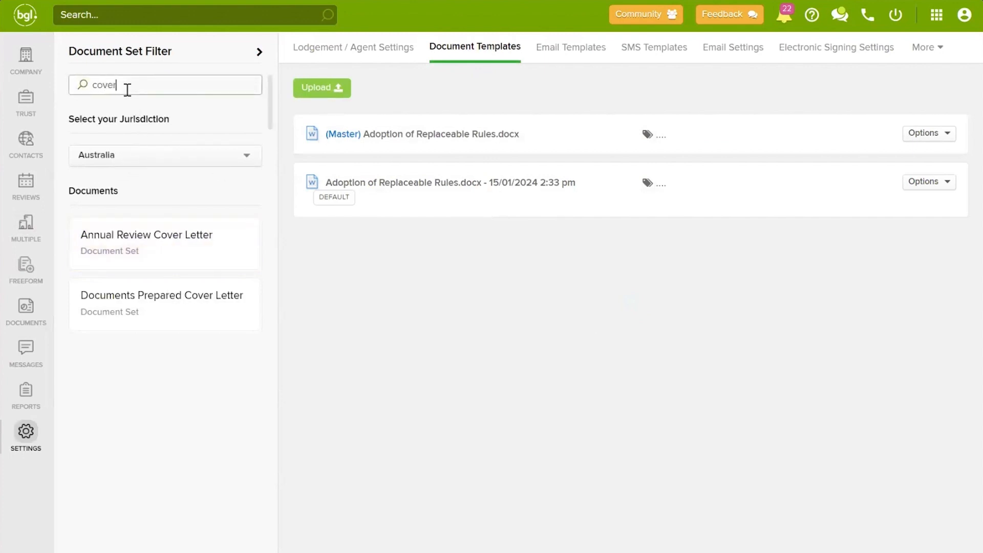
pyautogui.click(182, 264)
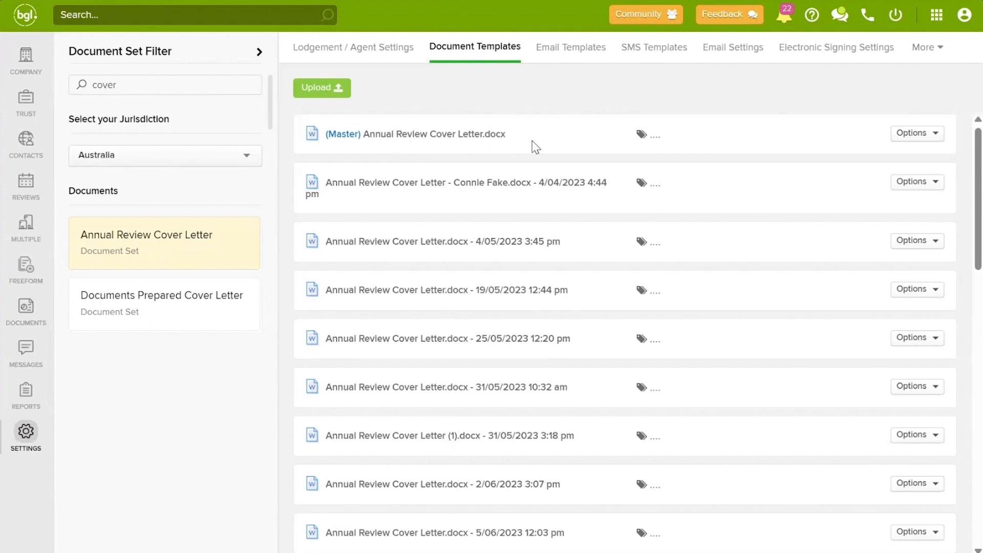
pyautogui.click(923, 146)
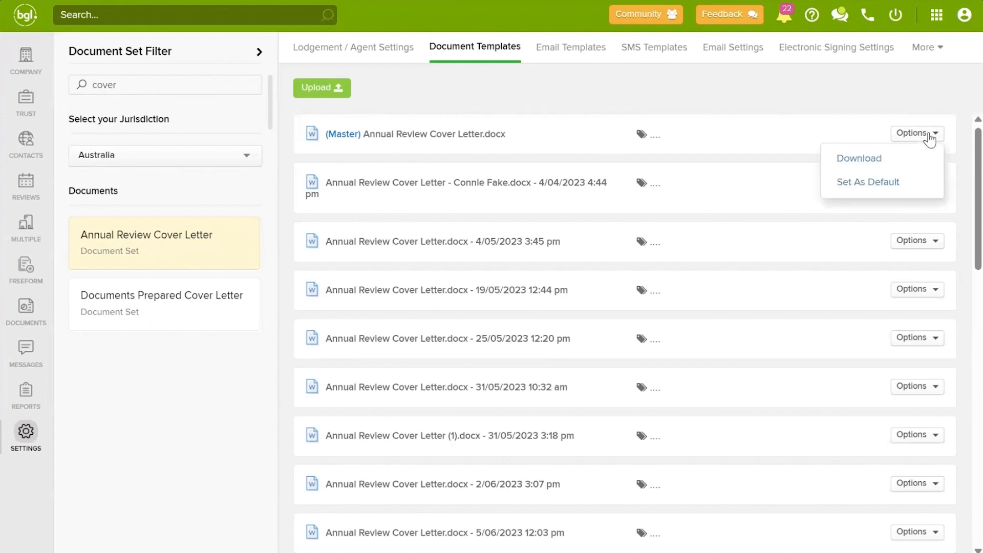
pyautogui.click(870, 159)
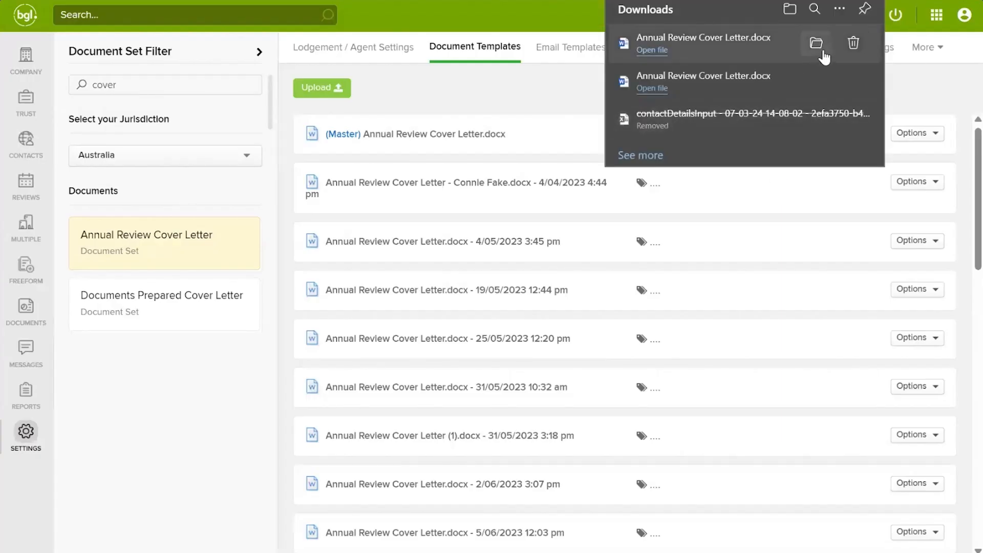
pyautogui.click(652, 50)
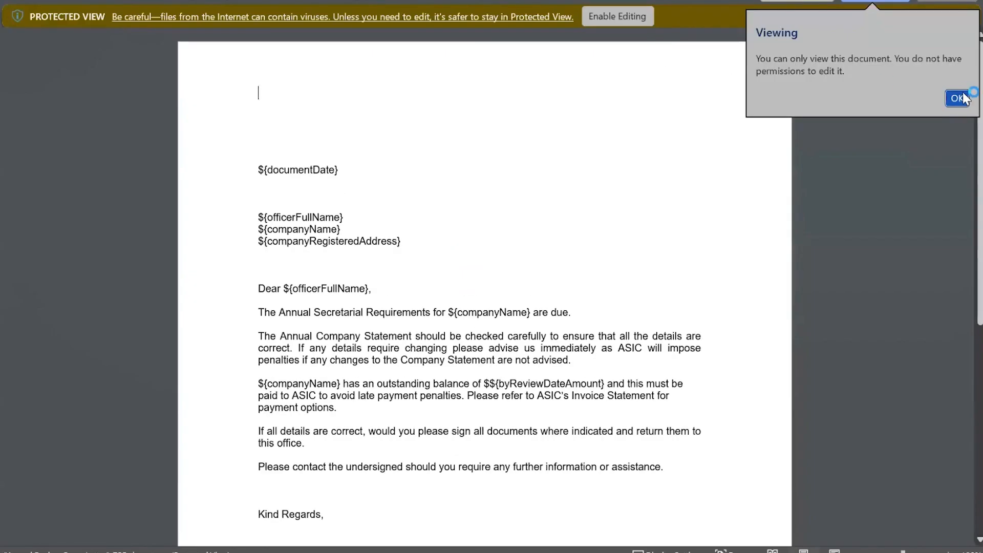
pyautogui.click(958, 98)
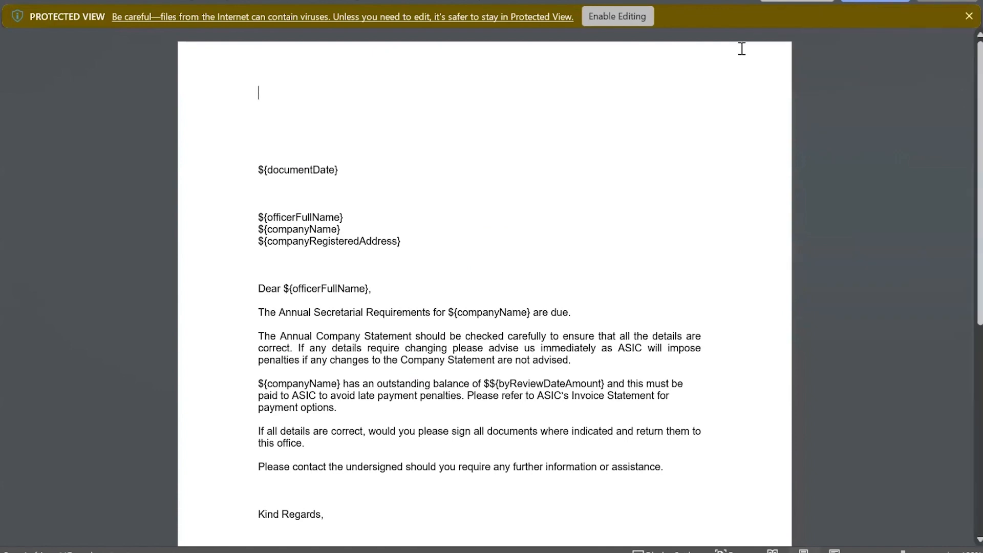
pyautogui.click(634, 23)
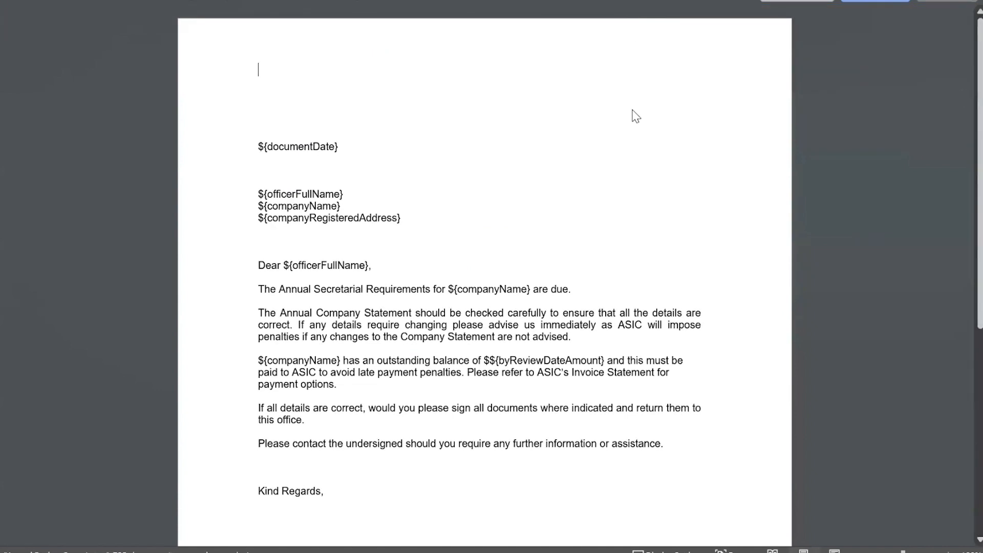
pyautogui.scroll(-2, 399, 379)
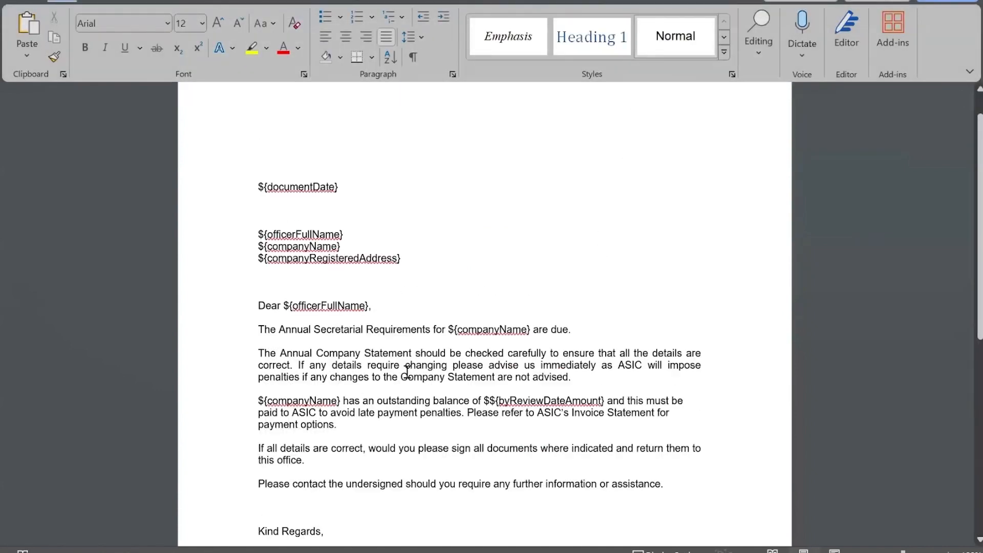
pyautogui.moveTo(667, 450); pyautogui.dragTo(260, 265)
pyautogui.click(85, 47)
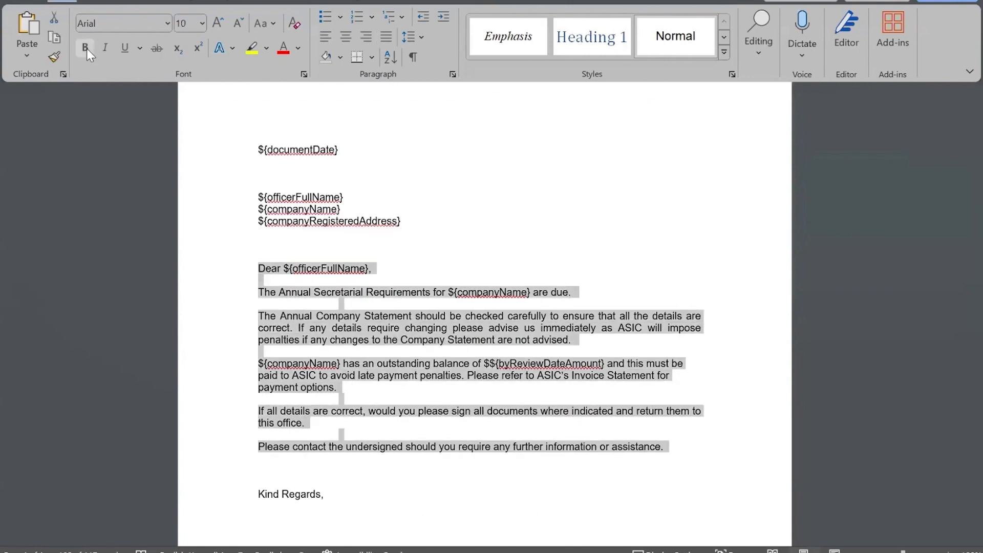
pyautogui.click(345, 36)
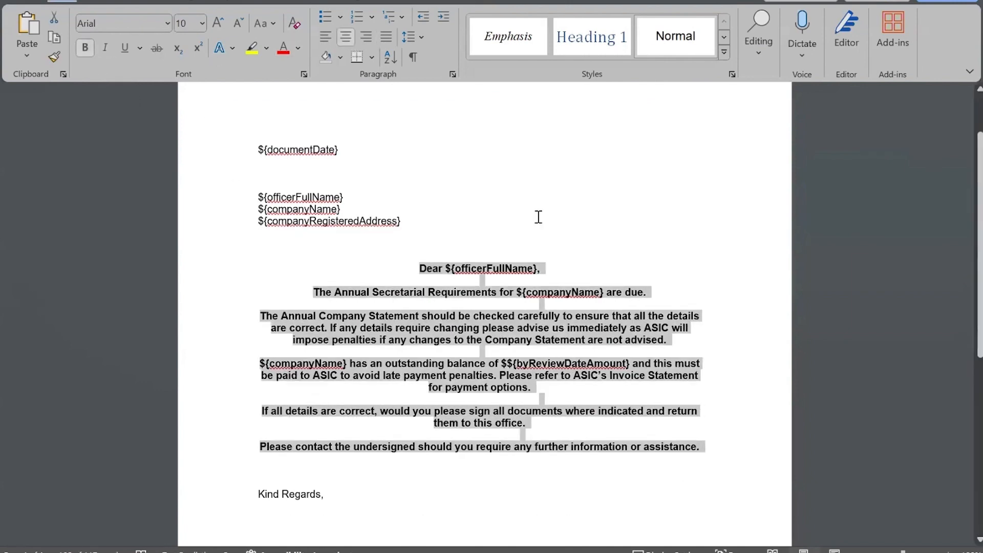
pyautogui.click(576, 156)
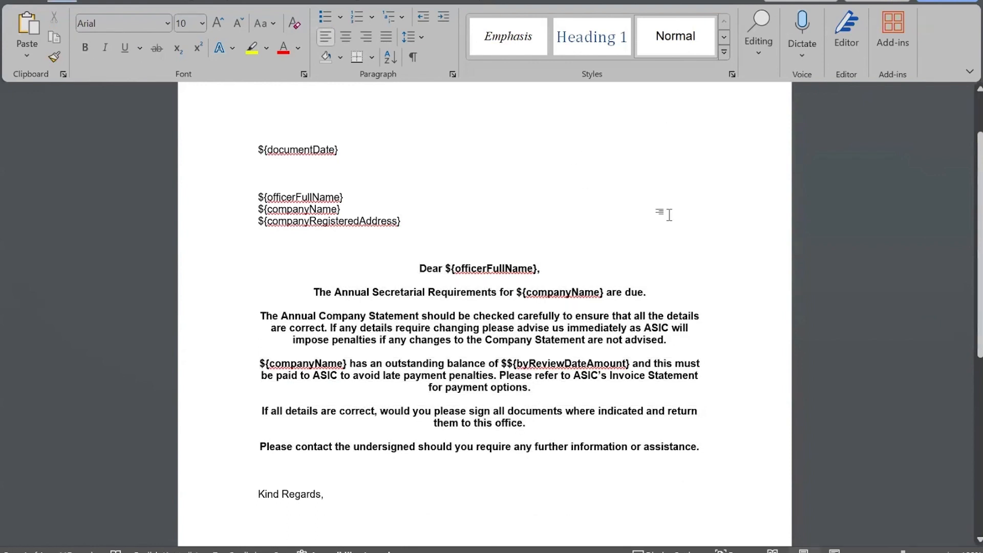
pyautogui.click(598, 211)
pyautogui.doubleClick(296, 150)
pyautogui.moveTo(296, 149); pyautogui.dragTo(266, 150)
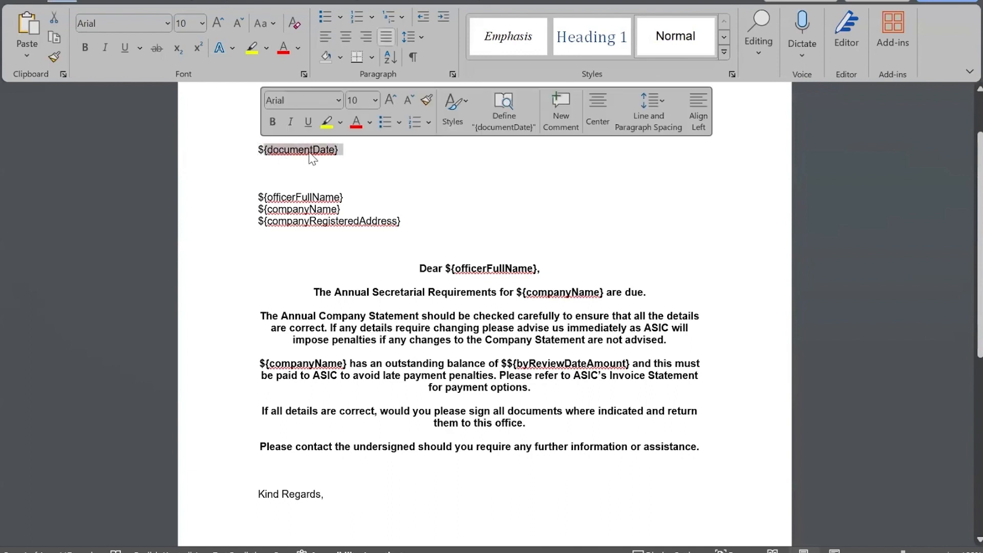
pyautogui.click(356, 159)
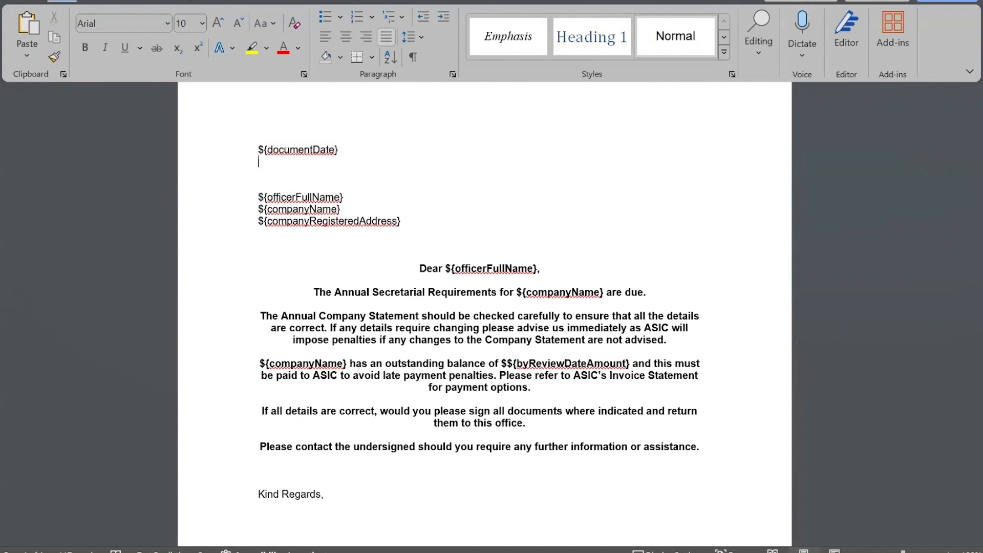
pyautogui.hotkey('ctrl', 'w')
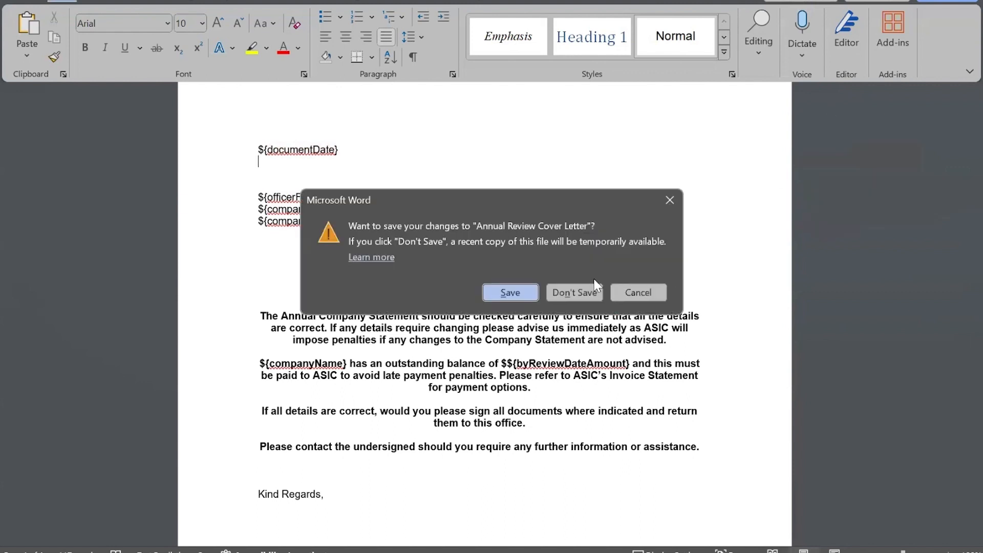
pyautogui.click(575, 290)
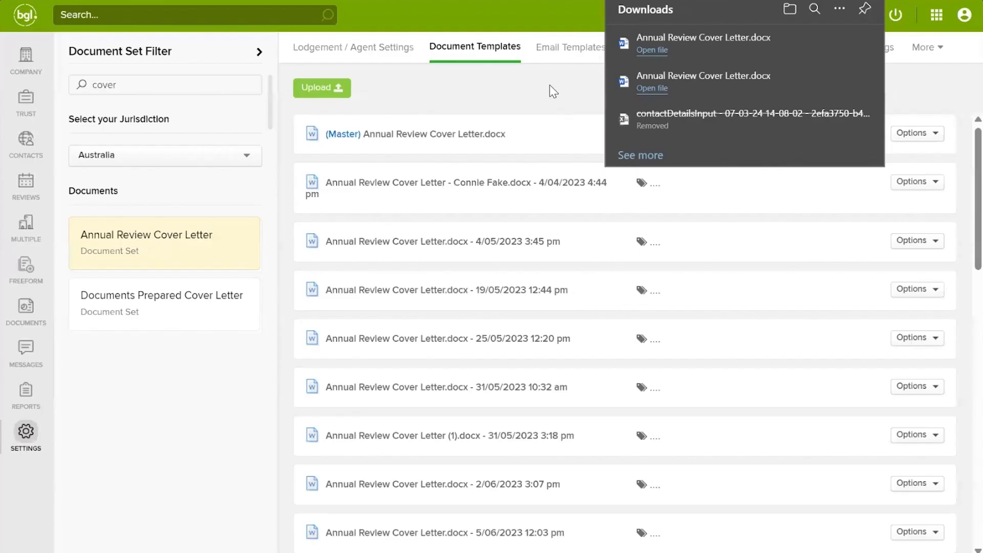
# Step: Check the second cover letter template's actions, then go to the Email Templates list
pyautogui.click(550, 86)
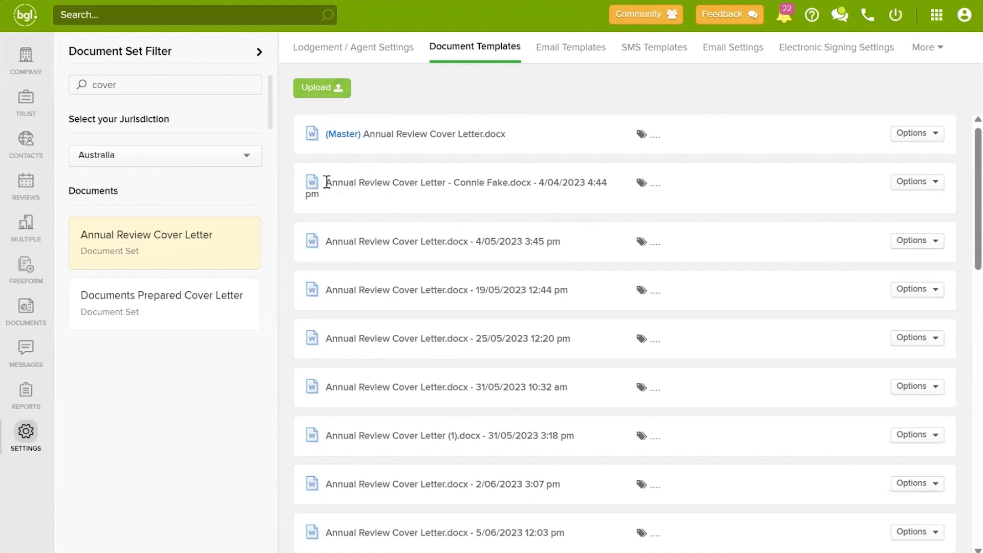
pyautogui.moveTo(325, 183); pyautogui.dragTo(486, 186)
pyautogui.click(509, 200)
pyautogui.click(919, 184)
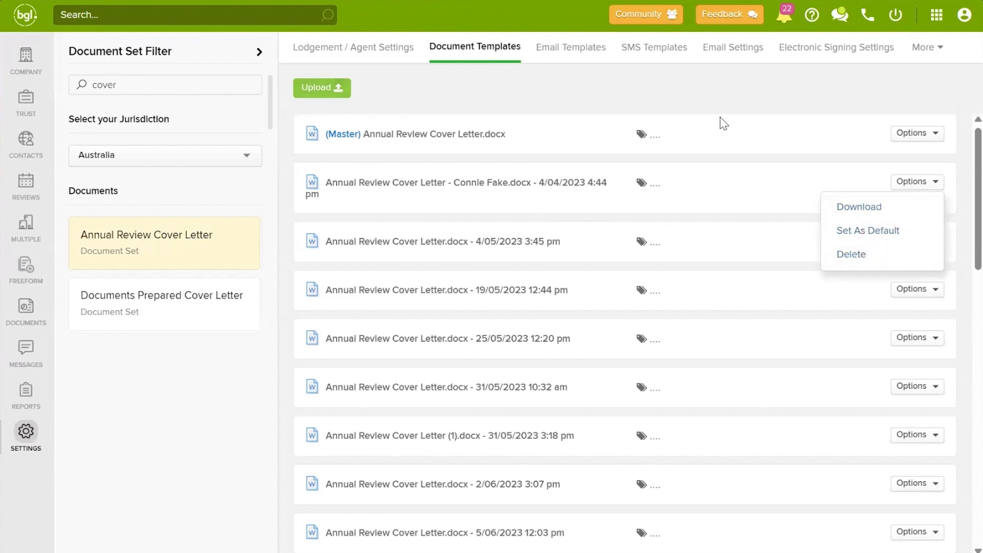
pyautogui.click(675, 87)
pyautogui.click(565, 47)
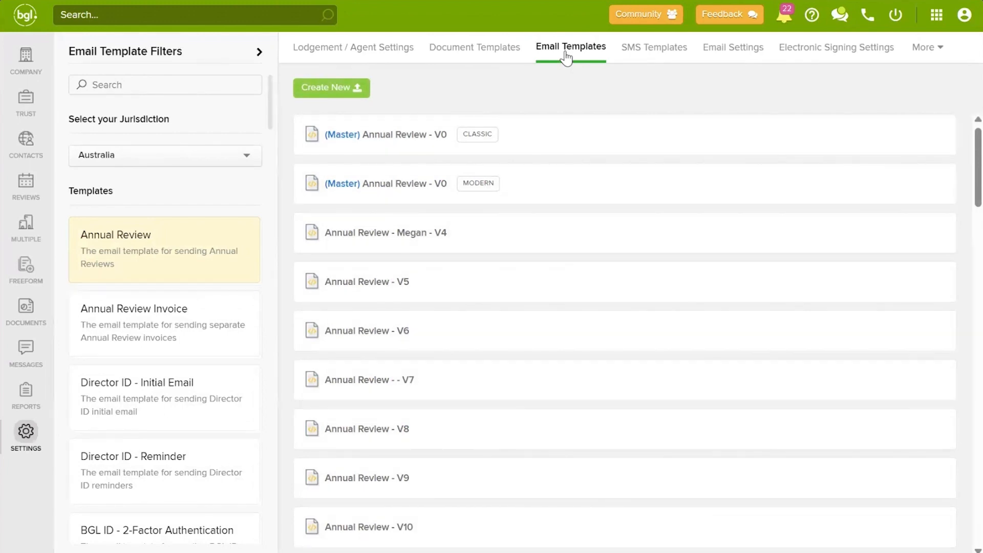
# Step: Filter email templates by 'annual re', choose Digital Signing Annual Review, and preview the Classic master
pyautogui.click(116, 86)
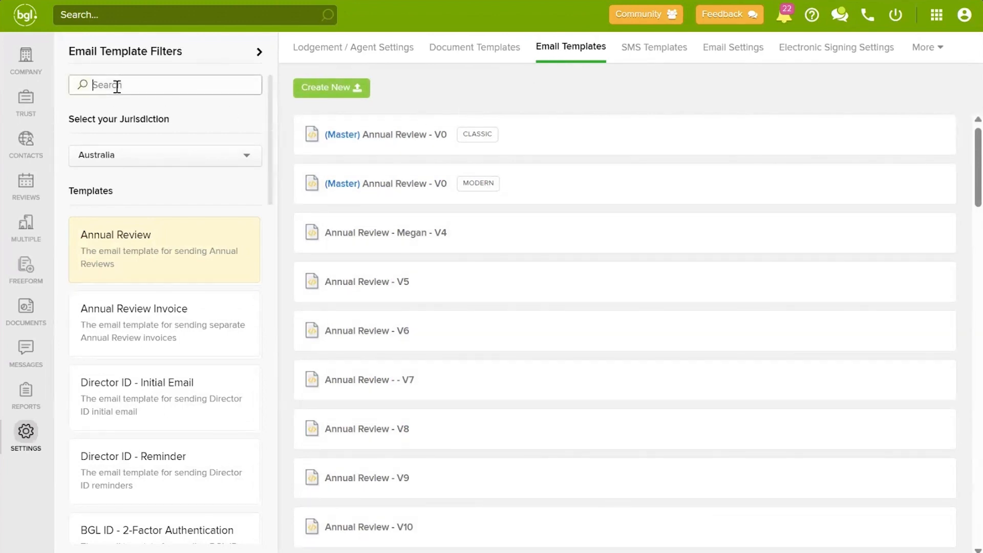
pyautogui.write('annual re')
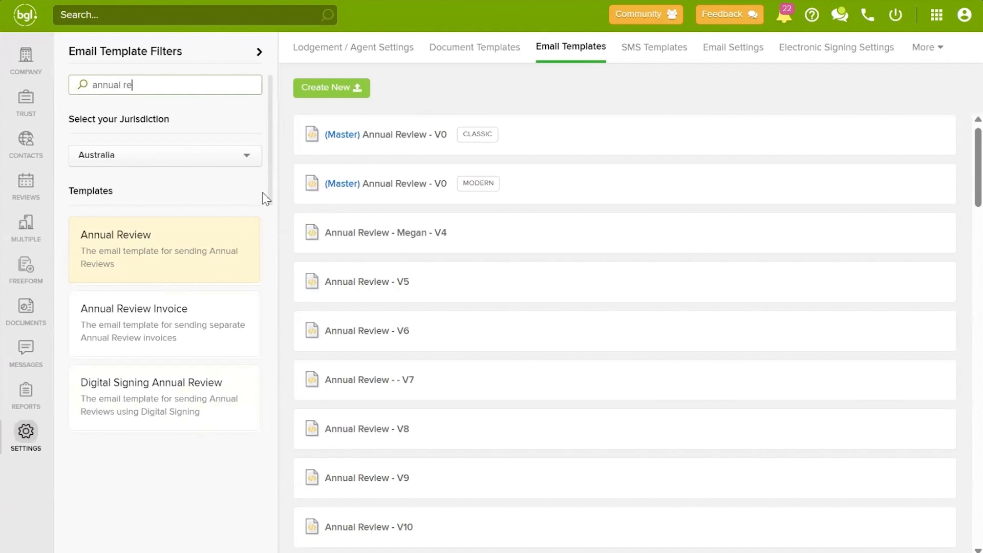
pyautogui.click(176, 413)
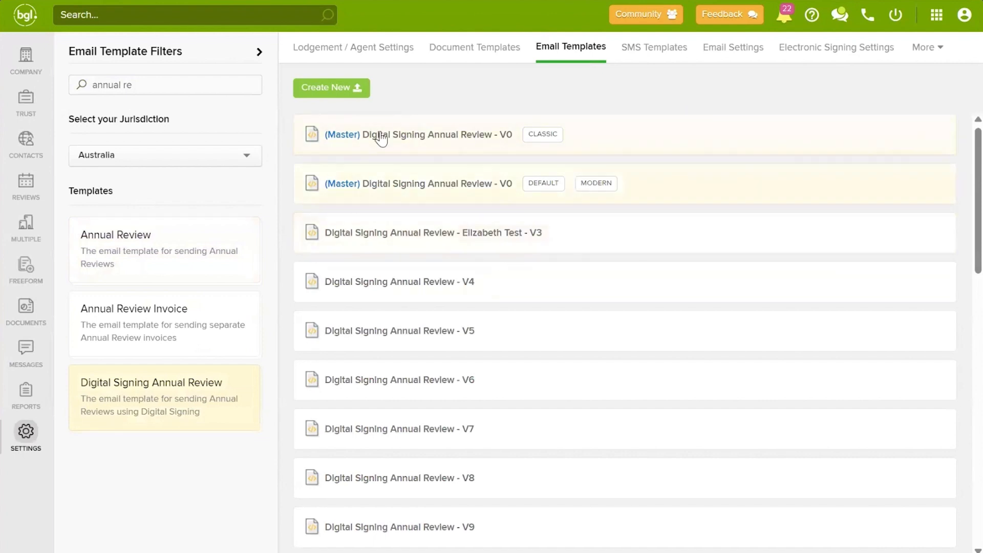
pyautogui.click(430, 145)
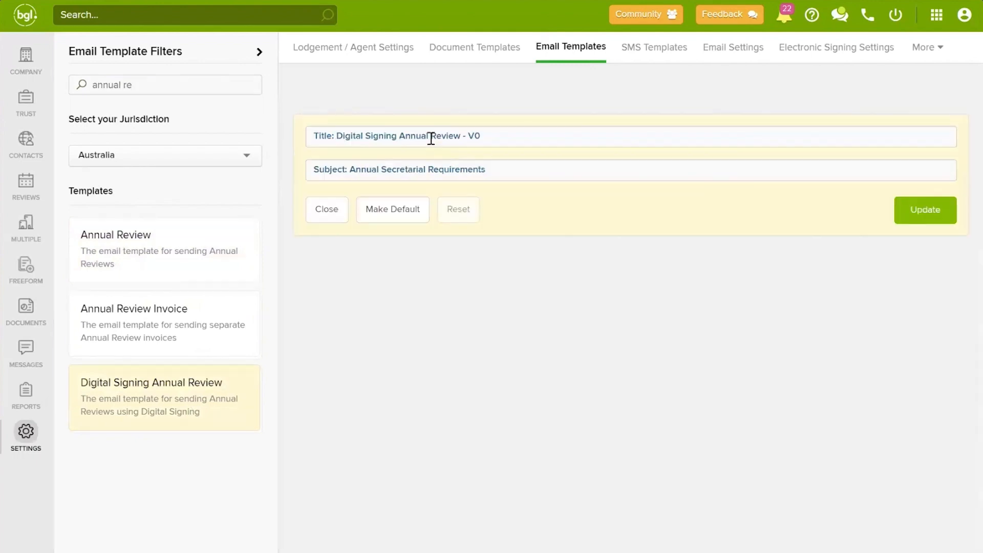
pyautogui.scroll(-15, 838, 324)
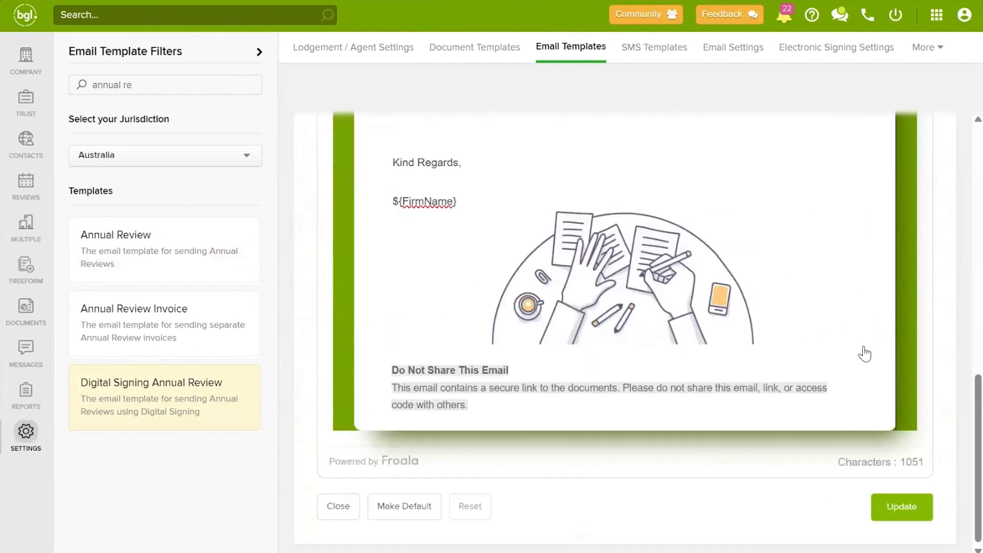
pyautogui.click(346, 520)
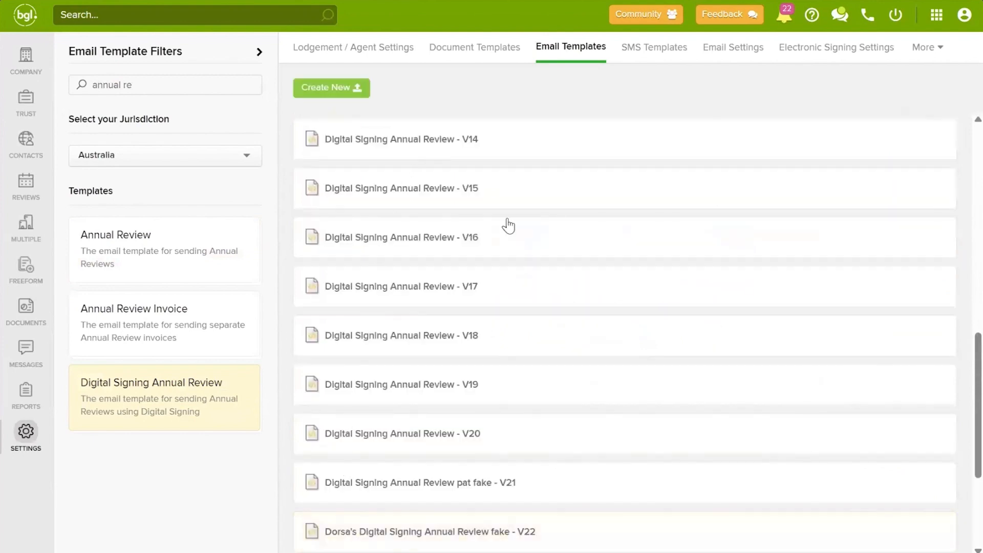
pyautogui.scroll(15, 507, 222)
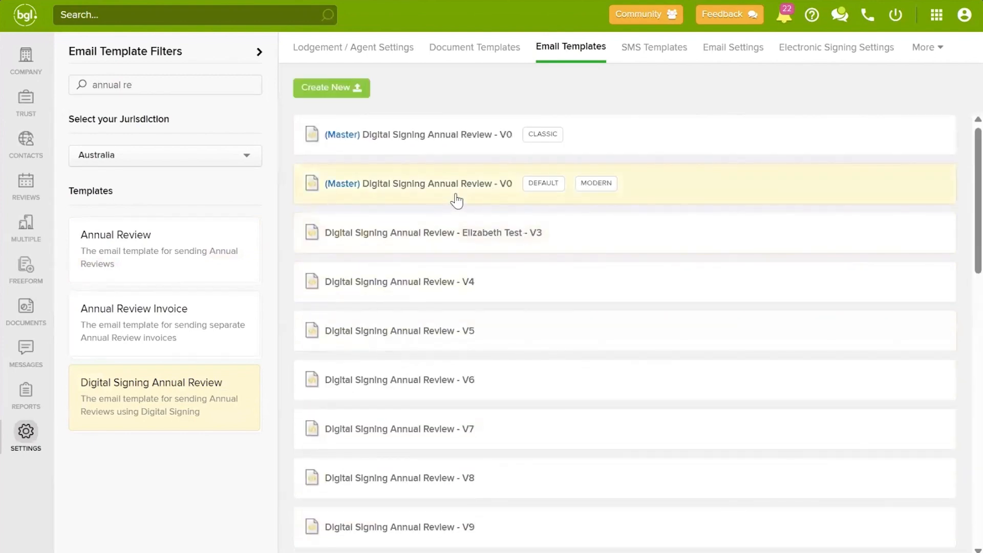
# Step: Preview the Modern master V0 template, then bring up the Classic/Modern choice for a new version
pyautogui.click(401, 194)
pyautogui.scroll(-10, 391, 199)
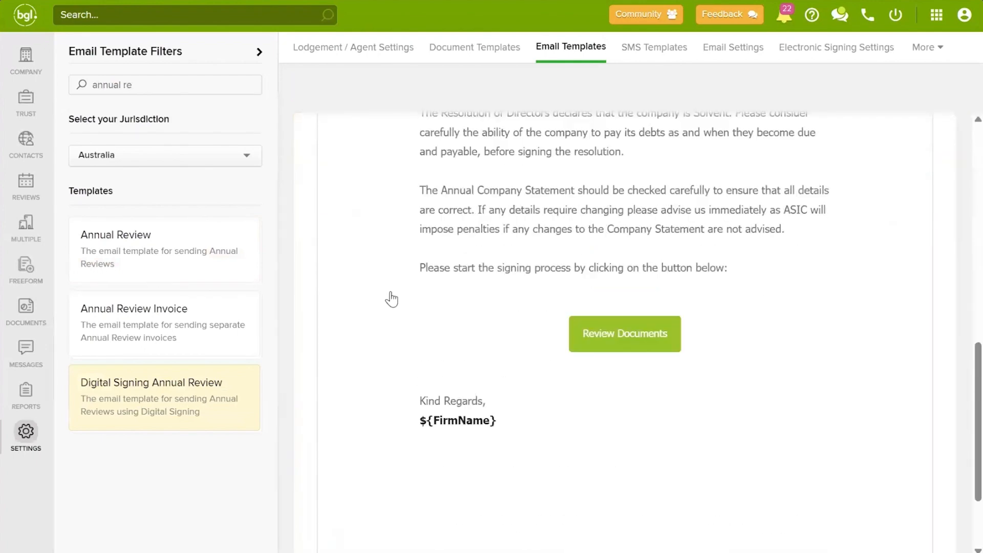
pyautogui.scroll(10, 578, 307)
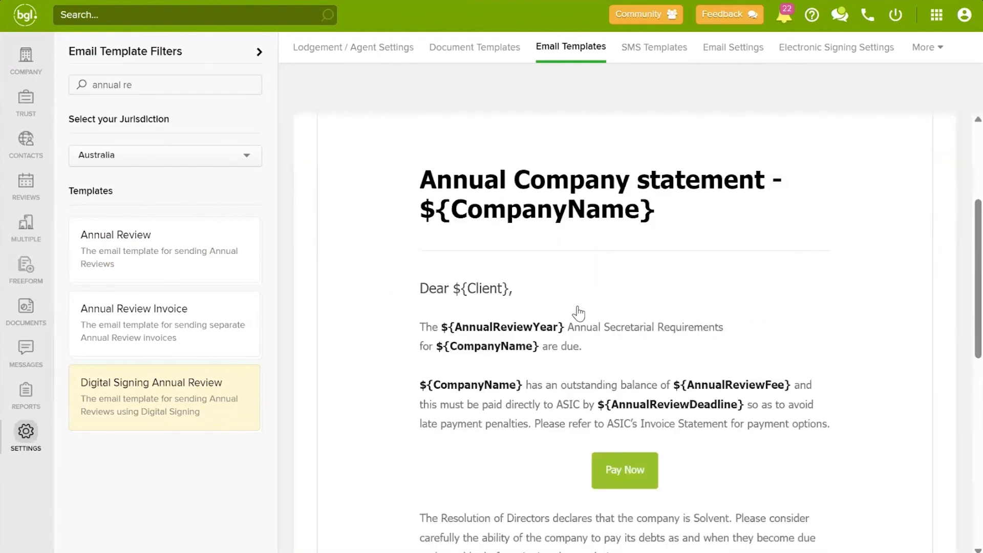
pyautogui.scroll(-10, 568, 307)
pyautogui.click(330, 507)
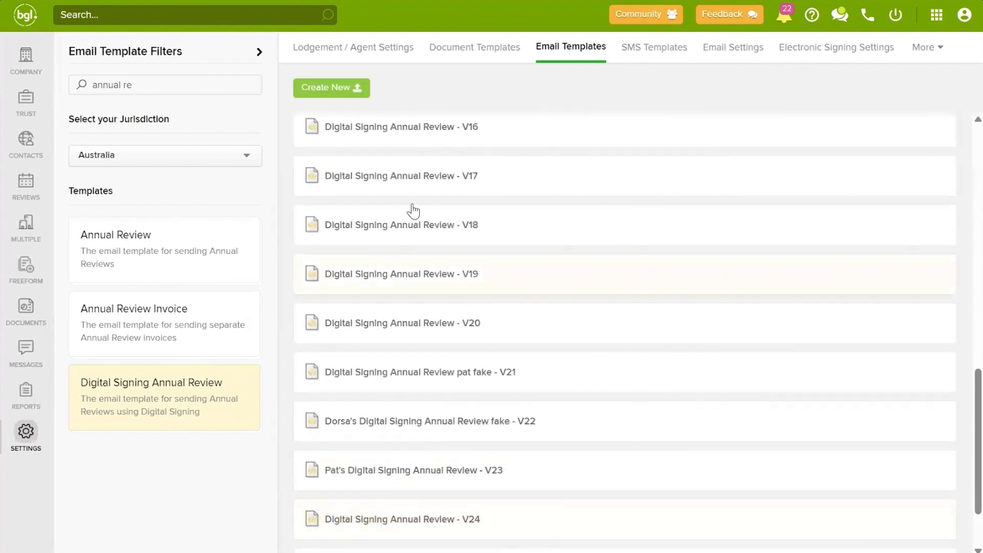
pyautogui.scroll(15, 414, 210)
pyautogui.click(332, 88)
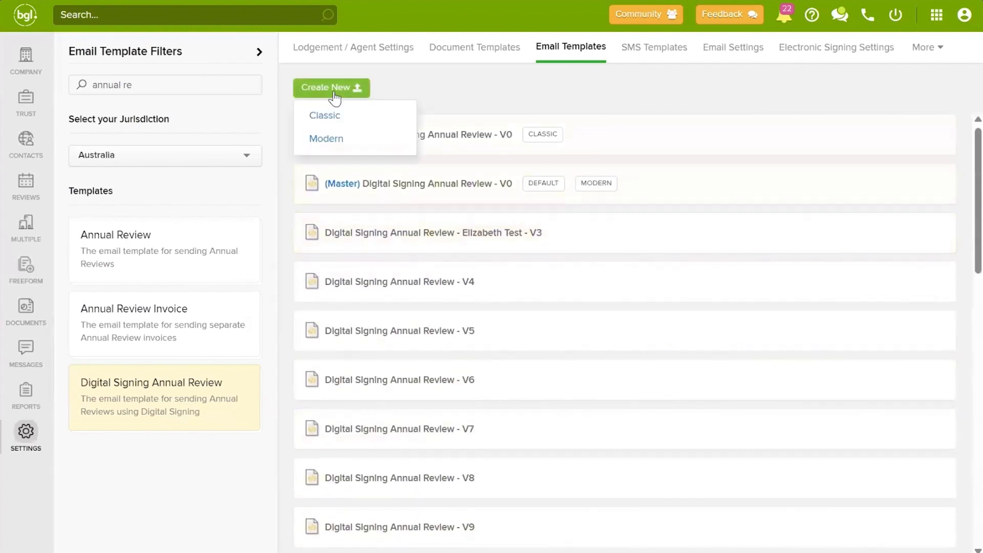
# Step: Create a Modern V27 version and read through its 'Annual Secretarial Requirements' email body
pyautogui.click(335, 141)
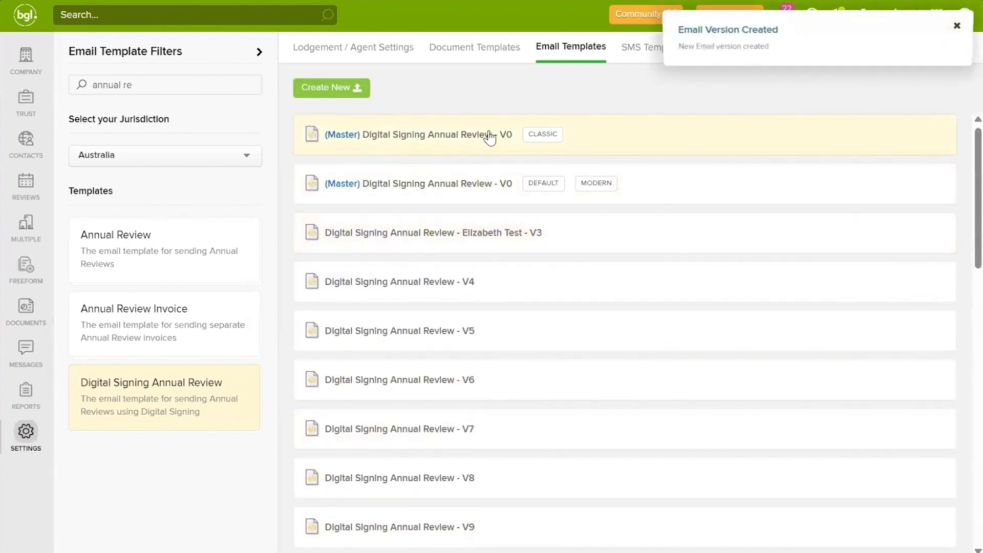
pyautogui.scroll(-6, 502, 164)
pyautogui.scroll(-10, 509, 363)
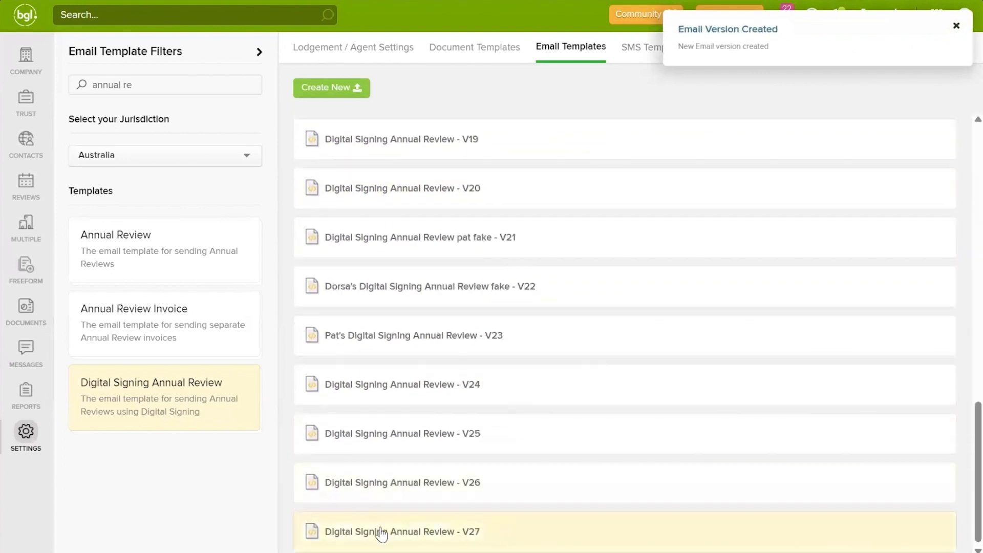
pyautogui.click(416, 533)
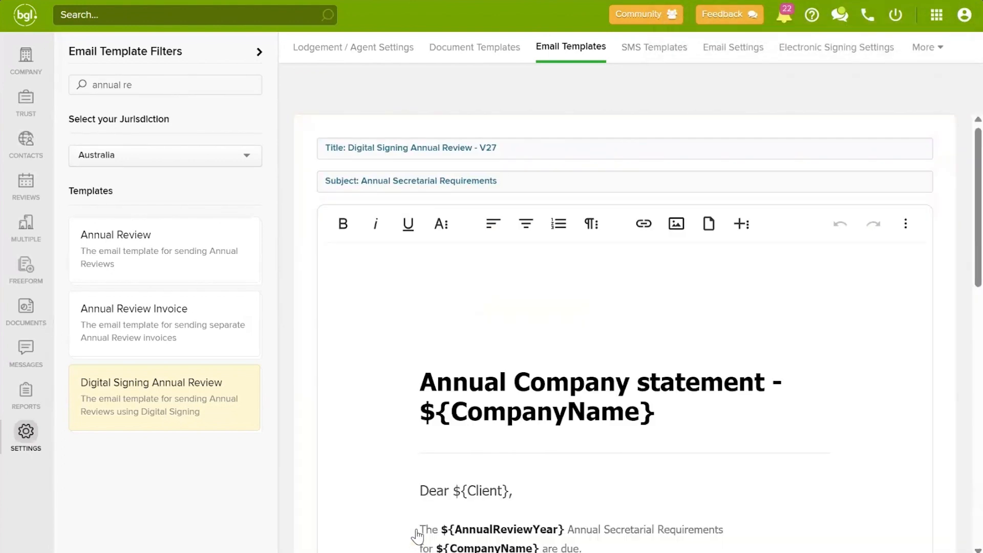
pyautogui.scroll(-2, 818, 296)
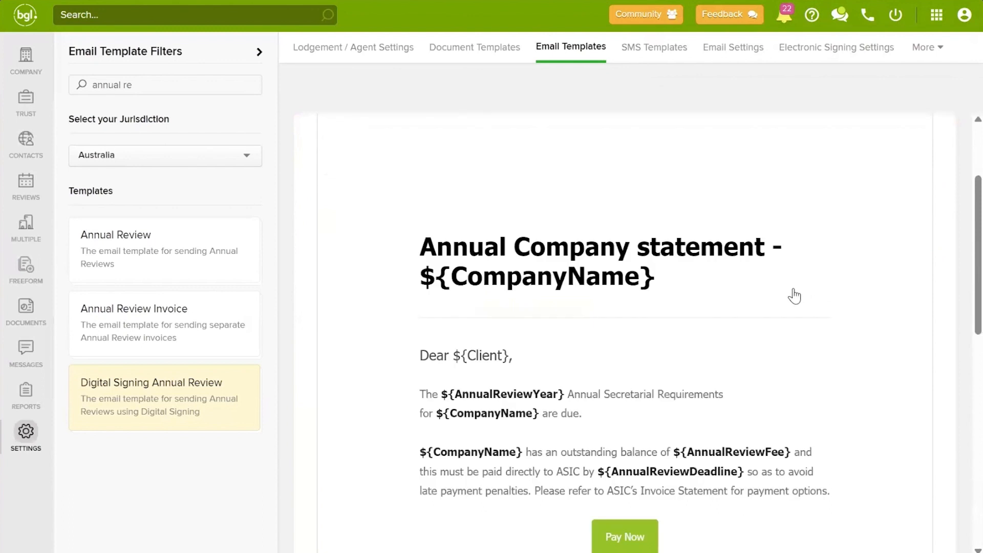
pyautogui.scroll(1, 807, 263)
pyautogui.scroll(1, 787, 285)
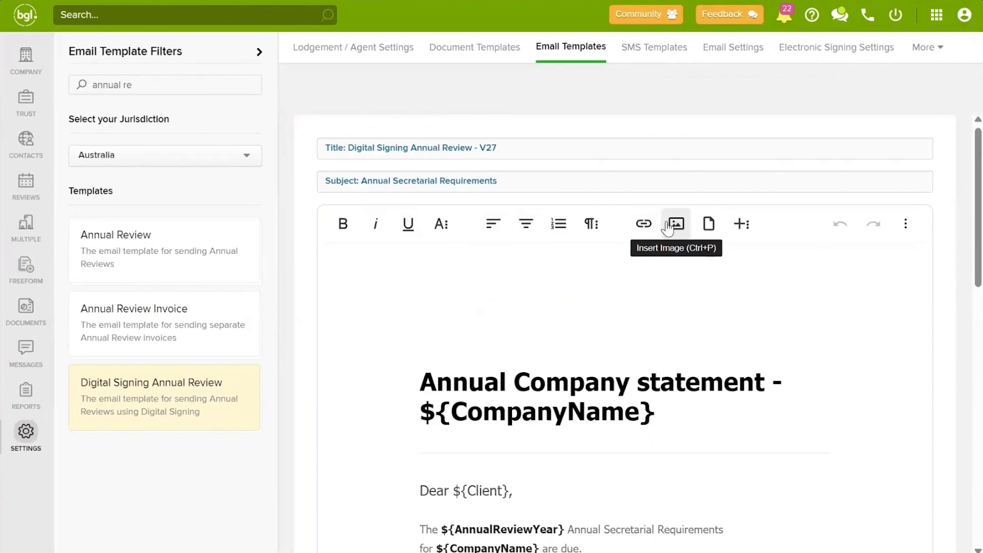
pyautogui.scroll(-4, 655, 302)
pyautogui.scroll(-4, 658, 309)
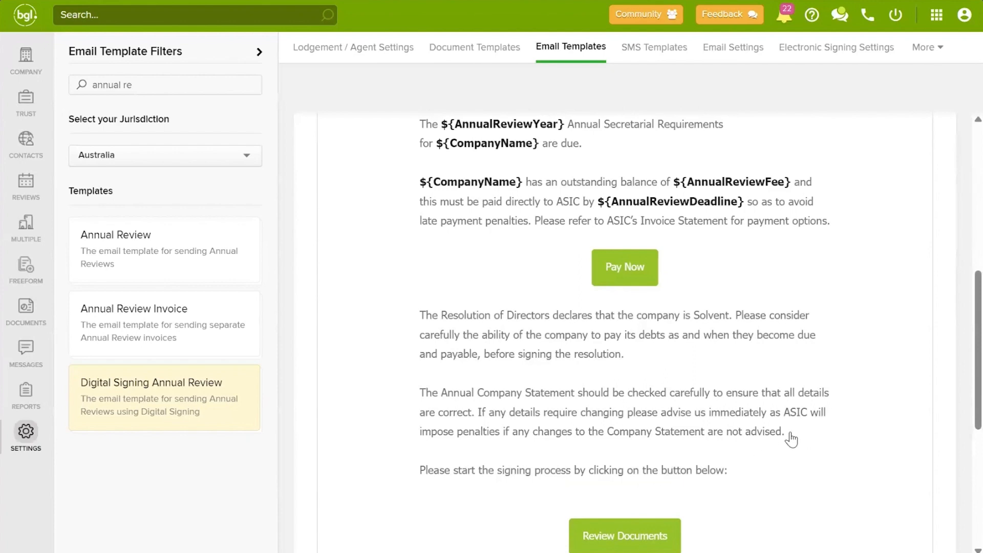
pyautogui.scroll(3, 792, 371)
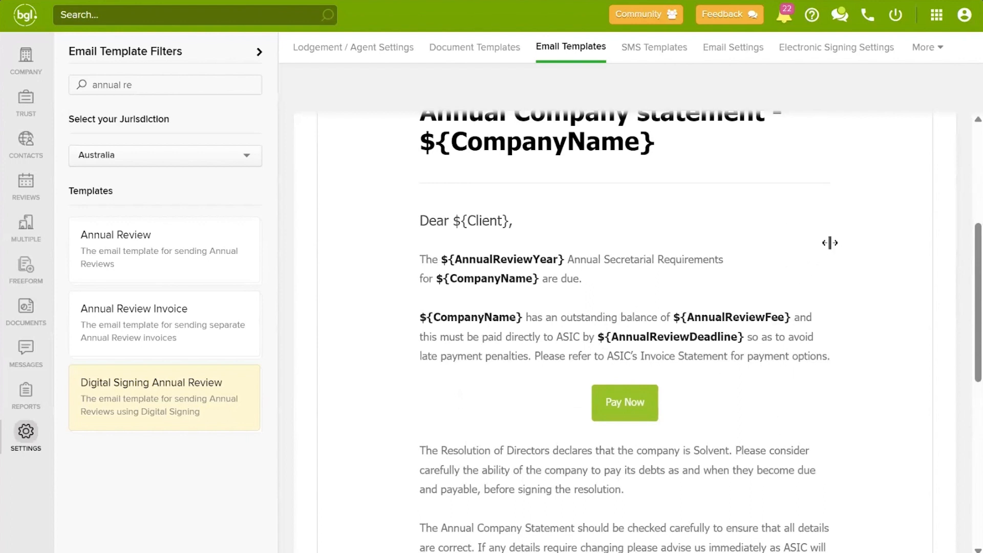
pyautogui.scroll(4, 825, 266)
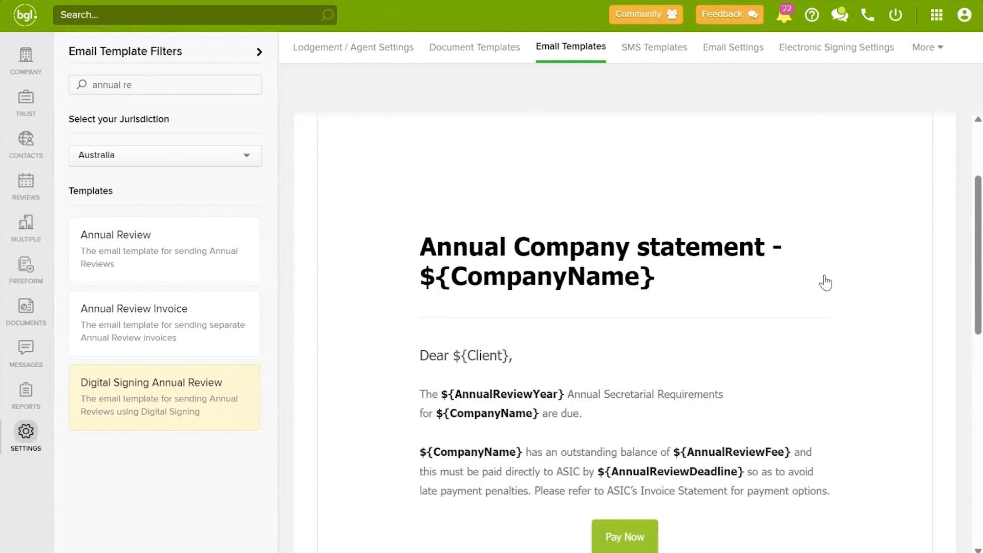
pyautogui.scroll(1, 825, 296)
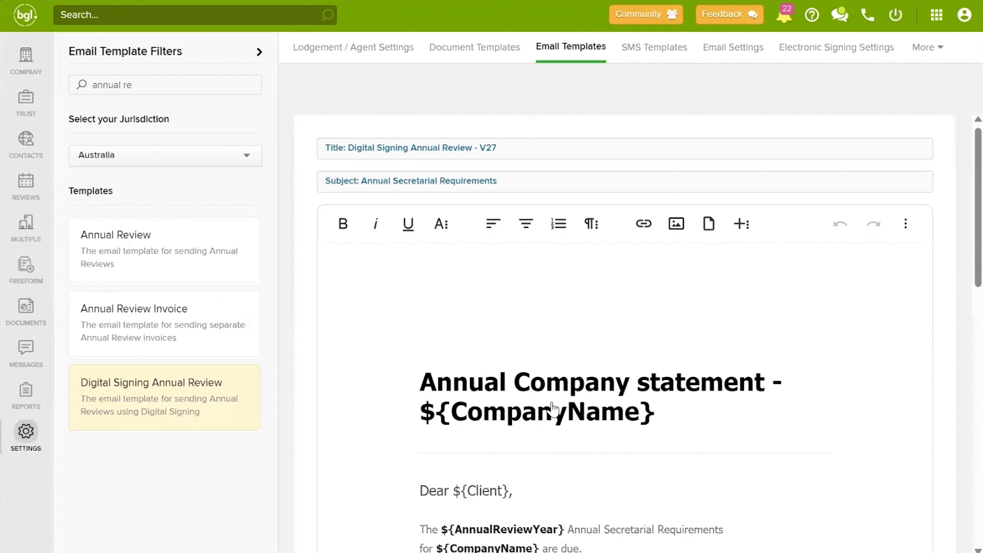
# Step: Open the Australian help centre's CAS 360 Dictionary of template codes
pyautogui.click(812, 19)
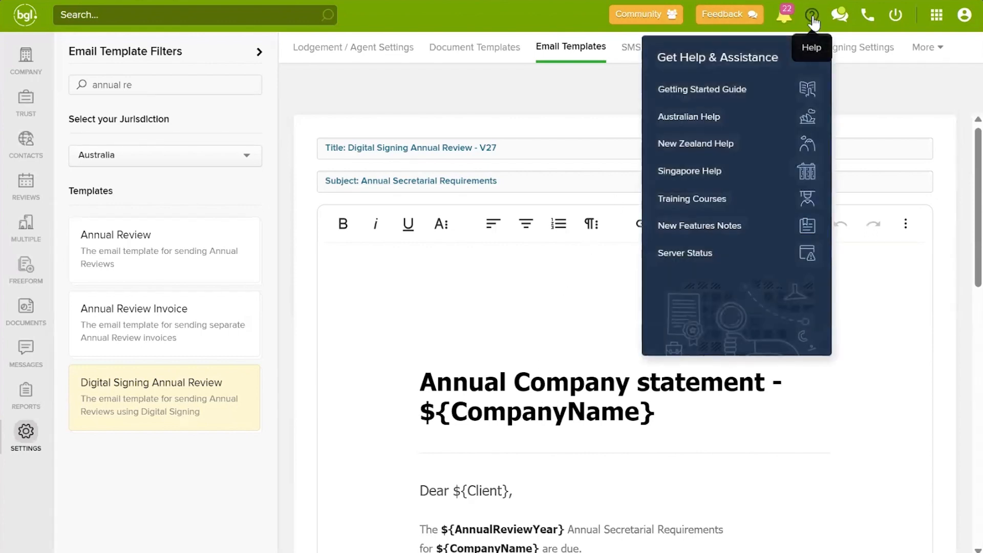
pyautogui.click(714, 118)
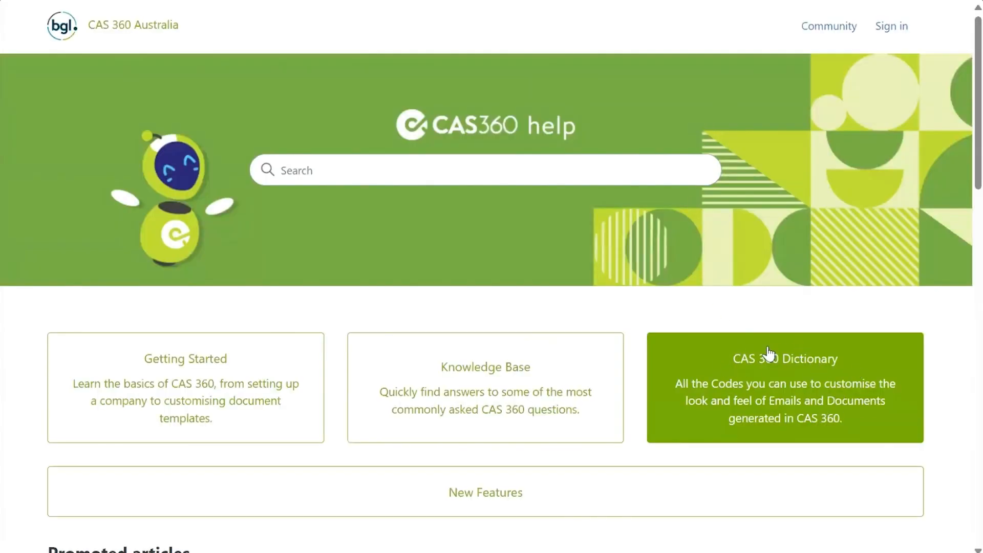
pyautogui.click(784, 379)
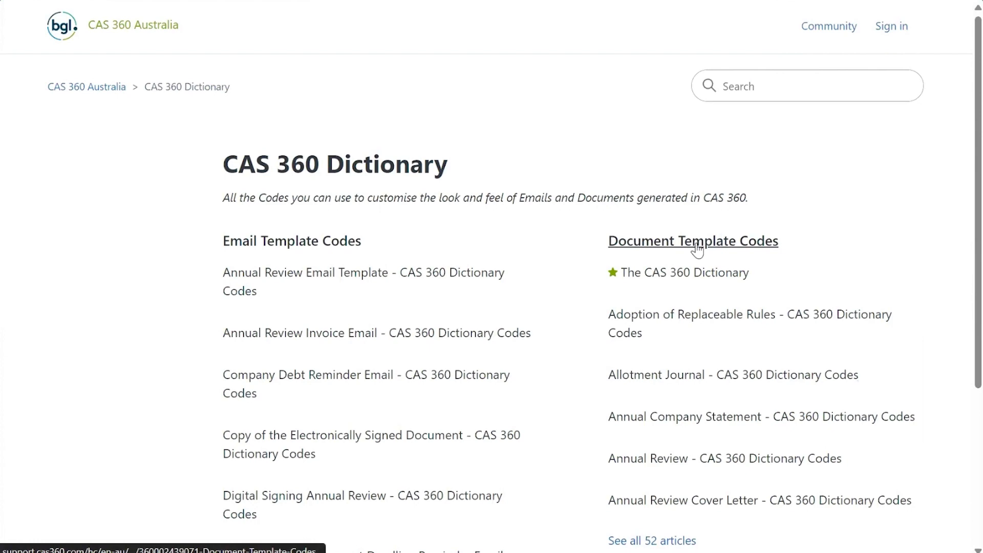
pyautogui.scroll(-3, 666, 225)
pyautogui.scroll(3, 768, 204)
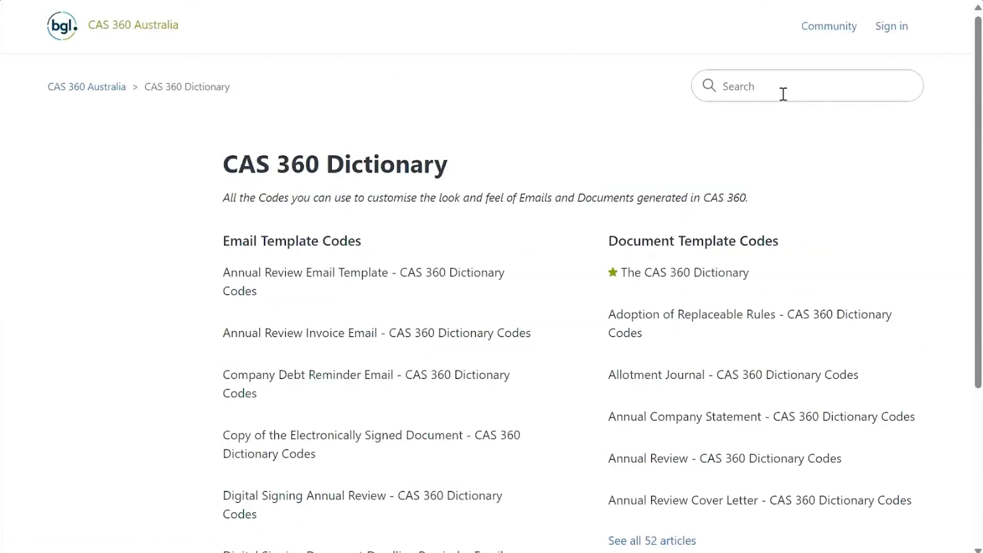
# Step: Search 'digital signing annual review' and open the Digital Signing Annual Review - CAS 360 Dictionary Codes article
pyautogui.write('digital signing annual review')
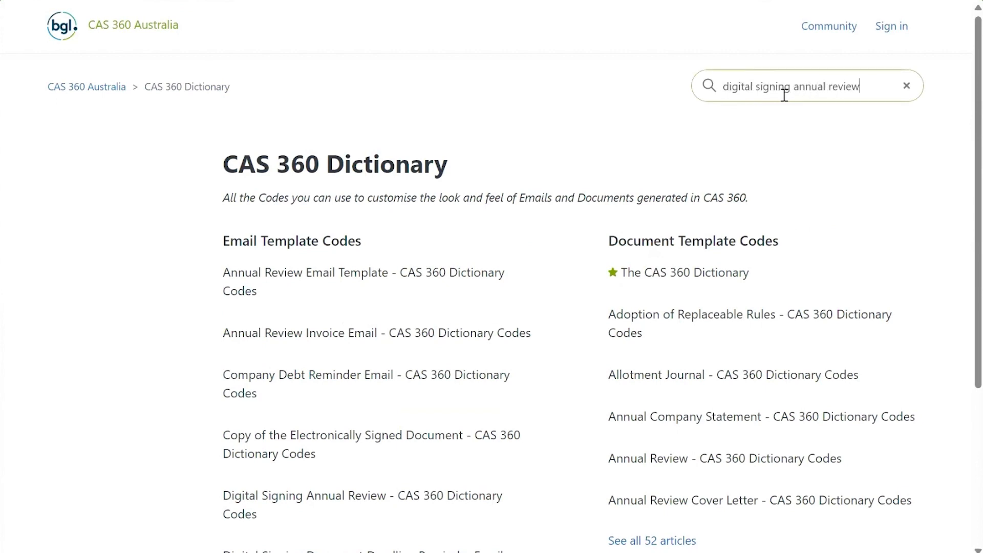
pyautogui.press('Return')
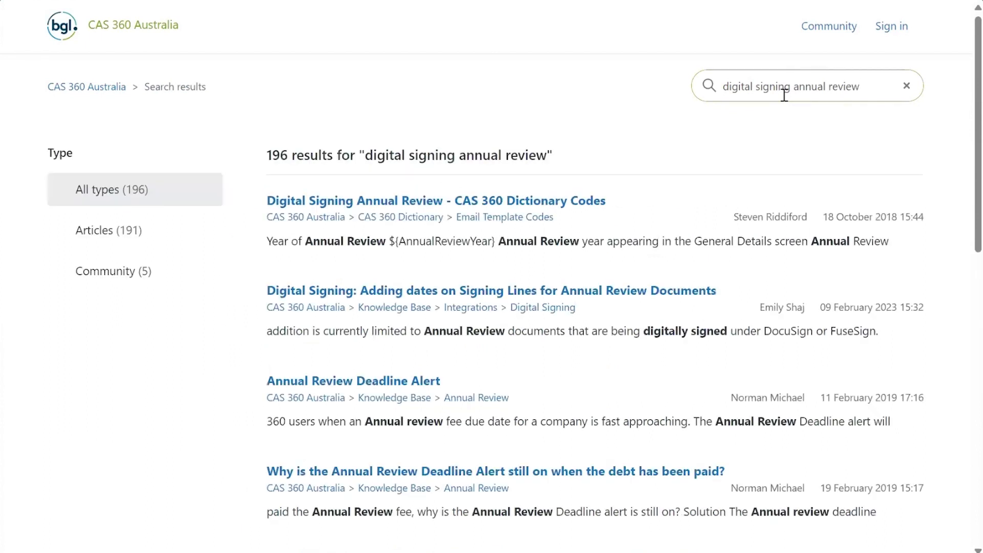
pyautogui.click(469, 205)
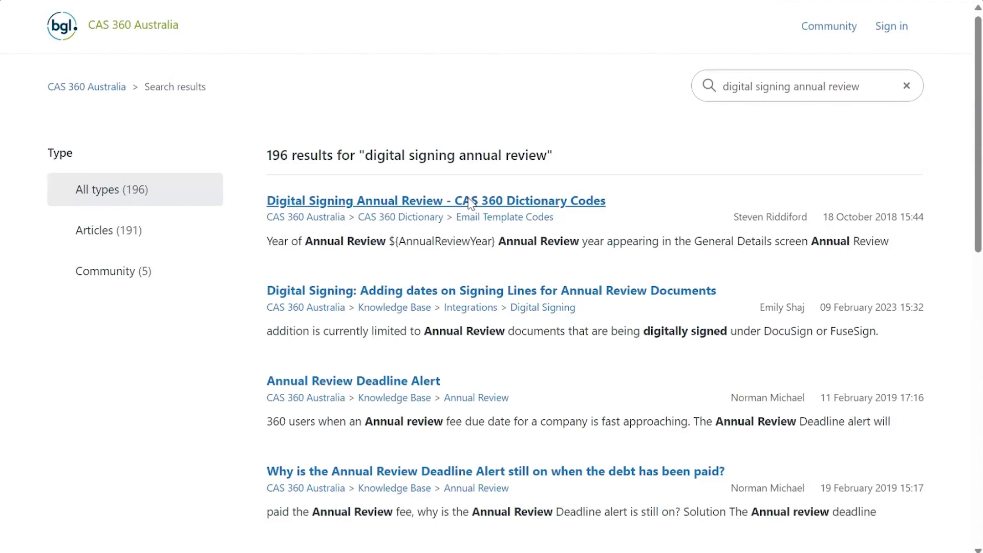
pyautogui.scroll(-10, 680, 280)
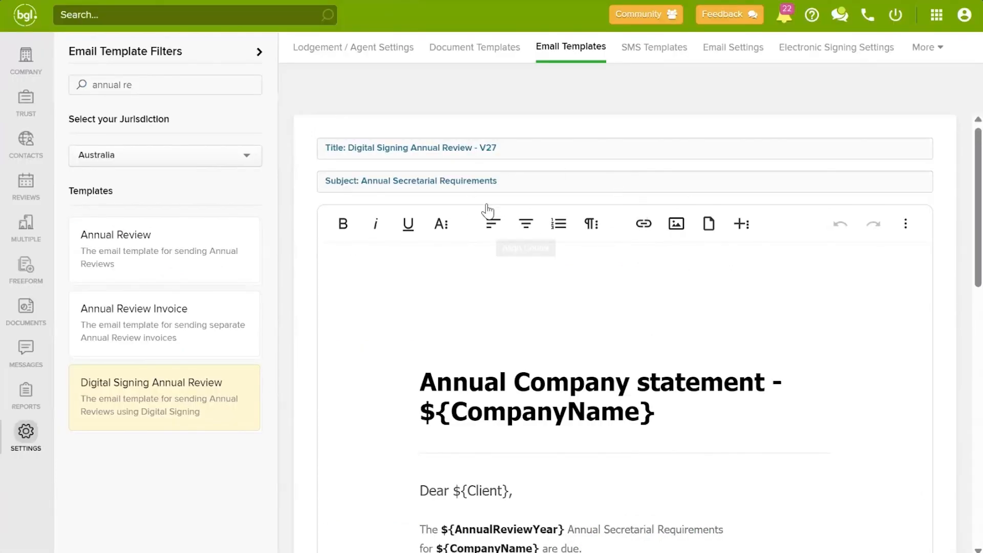
# Step: Put ${CompanyName} at the start of the V27 subject, before 'Annual Secretarial Requirements'
pyautogui.click(363, 178)
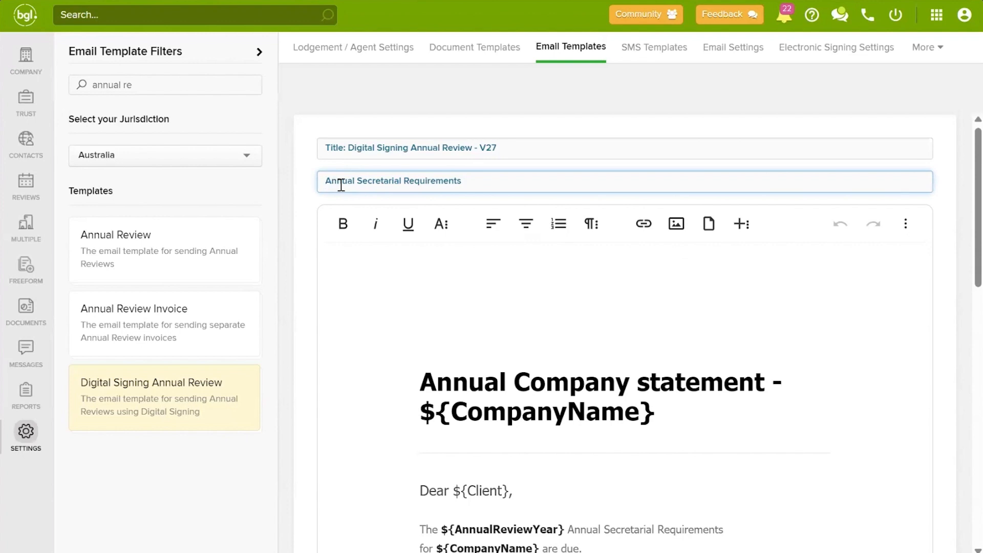
pyautogui.write('$')
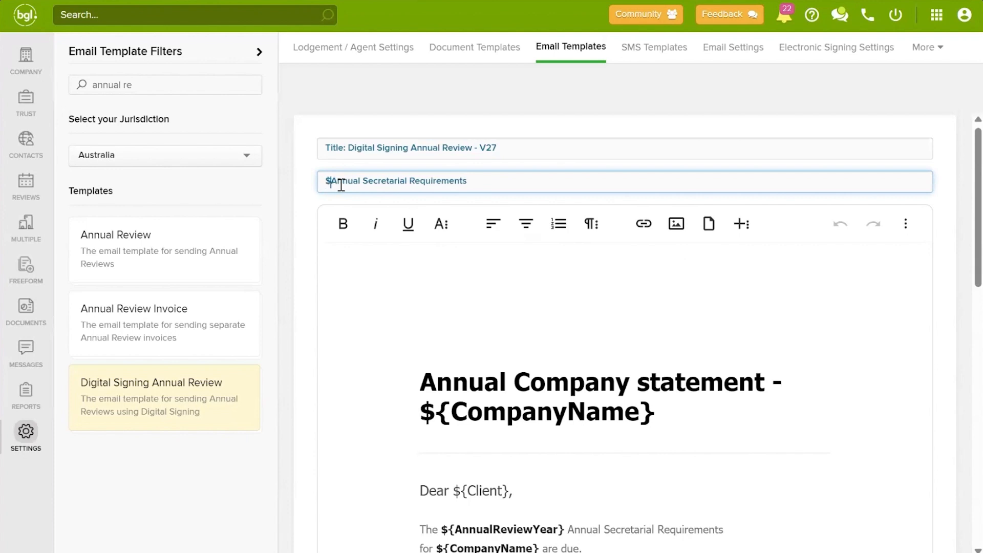
pyautogui.write('{Compa')
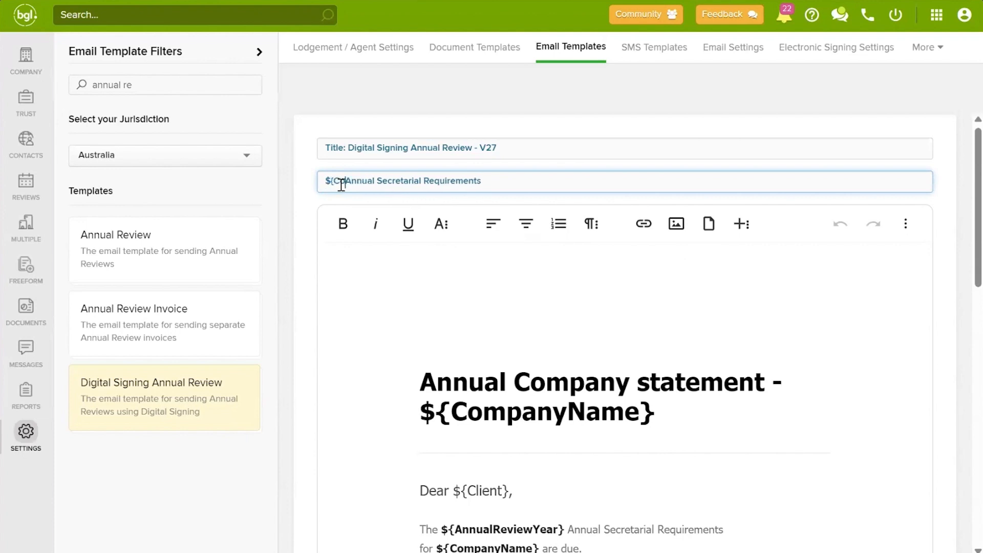
pyautogui.write('ny')
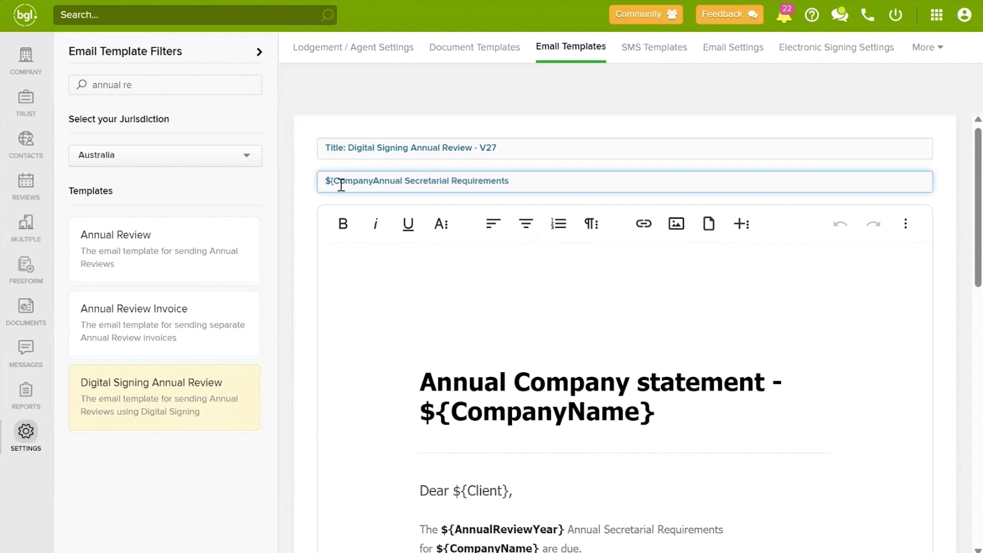
pyautogui.write('Name')
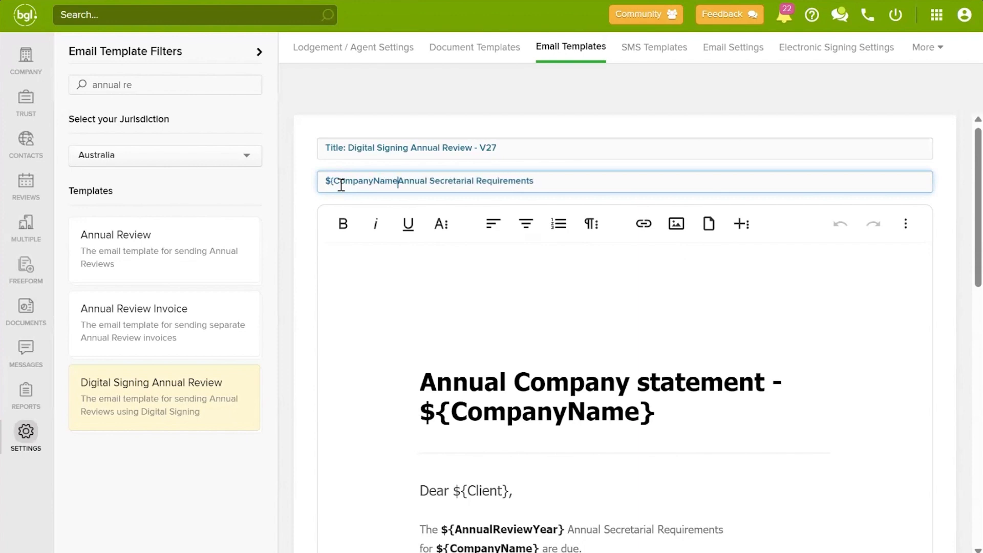
pyautogui.write('}')
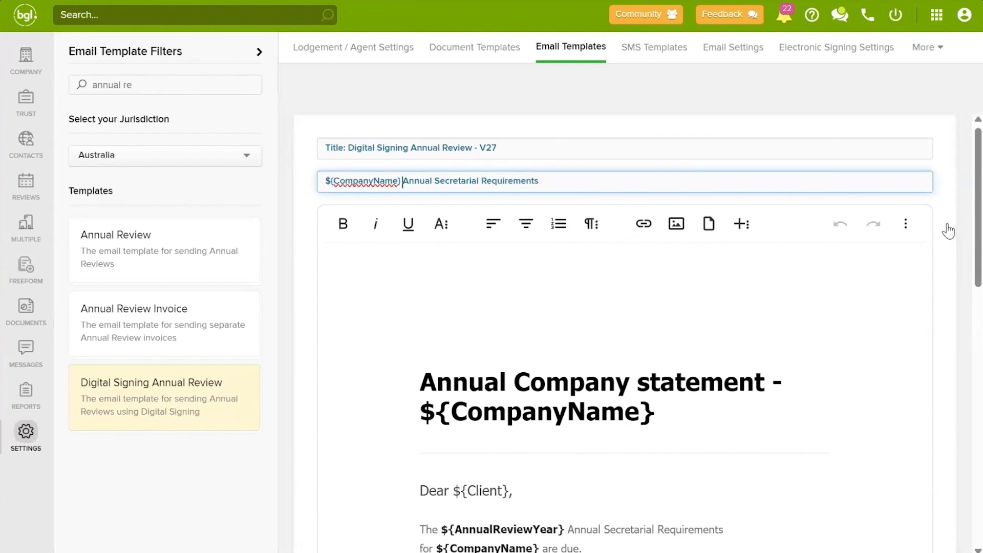
pyautogui.scroll(-10, 947, 229)
pyautogui.scroll(-4, 944, 229)
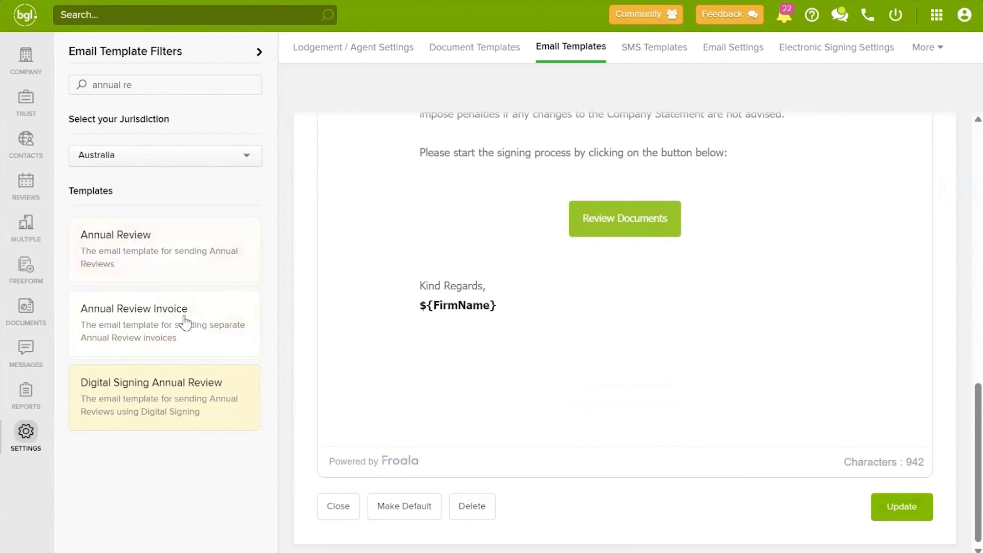
pyautogui.click(175, 330)
# Step: Review the master Annual Review V0 email template, then switch to Email Settings
pyautogui.click(163, 262)
pyautogui.scroll(12, 671, 241)
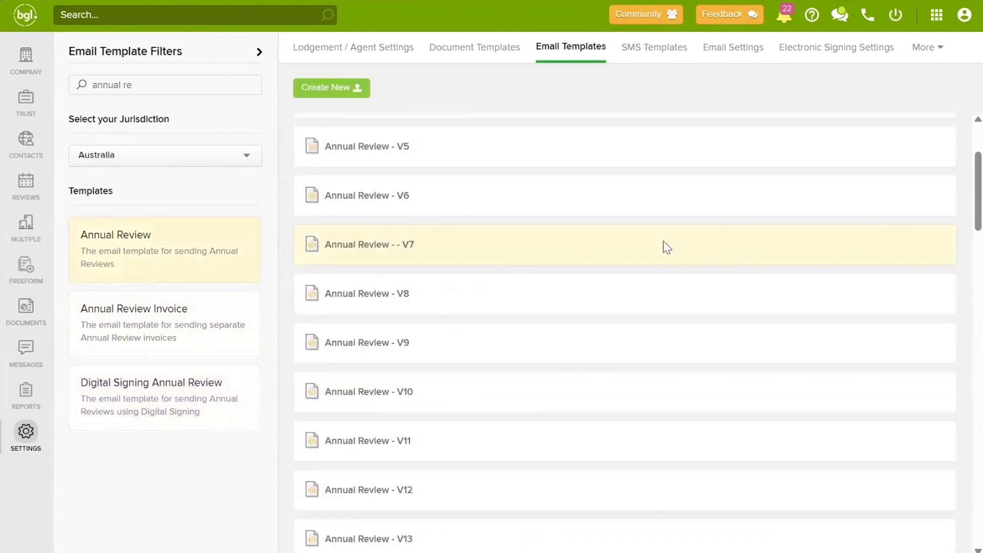
pyautogui.scroll(3, 663, 241)
pyautogui.click(578, 191)
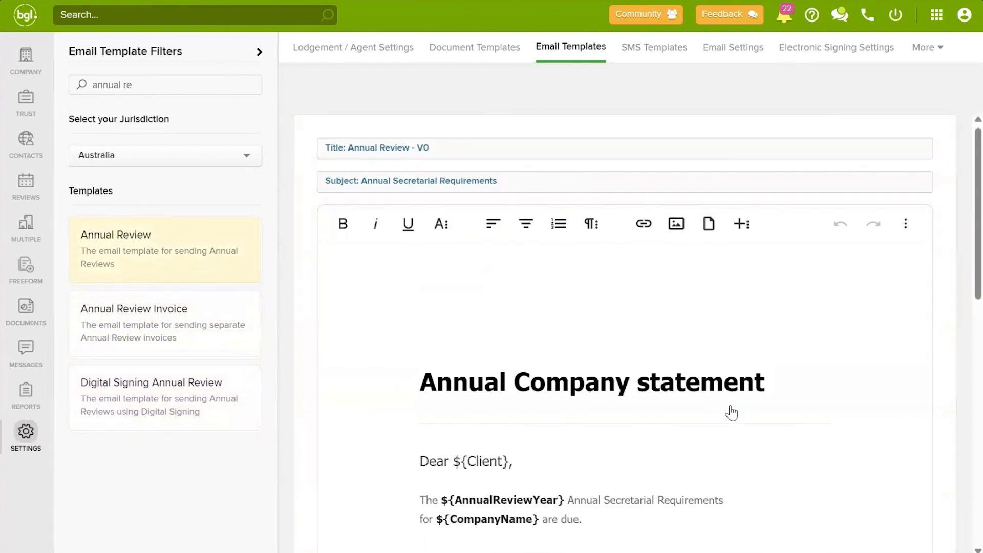
pyautogui.scroll(-8, 750, 404)
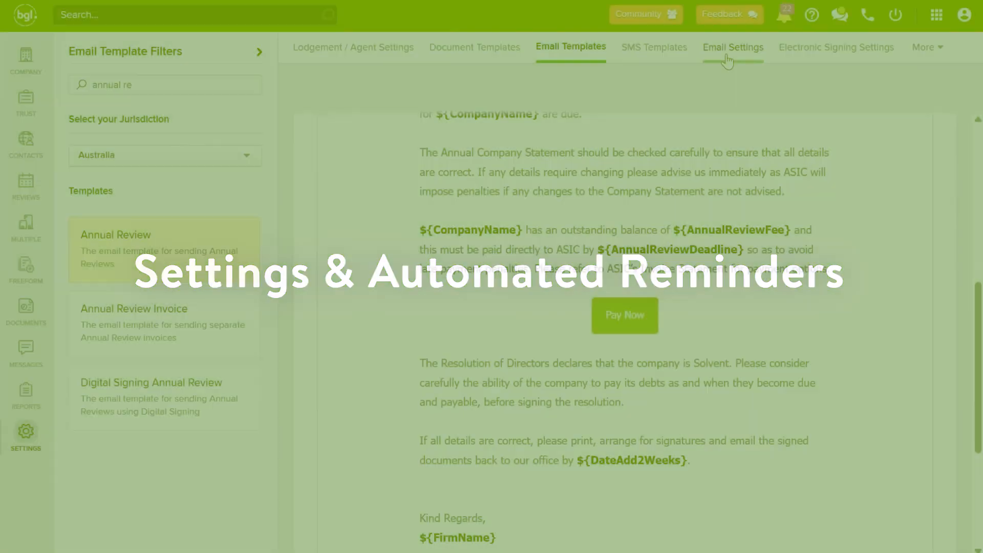
pyautogui.click(729, 48)
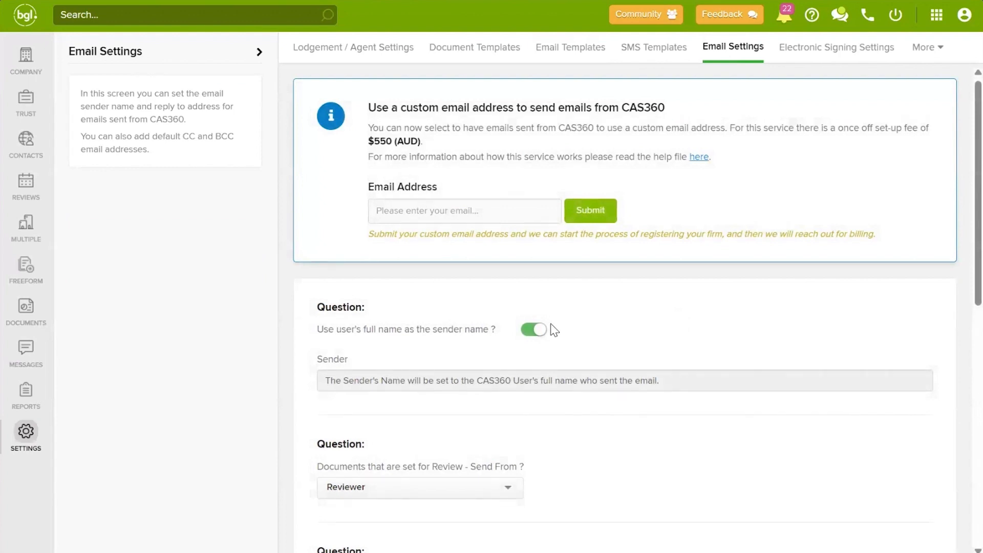
# Step: Turn off 'Use user's full name as the sender name' and enter a fixed sender name
pyautogui.click(538, 330)
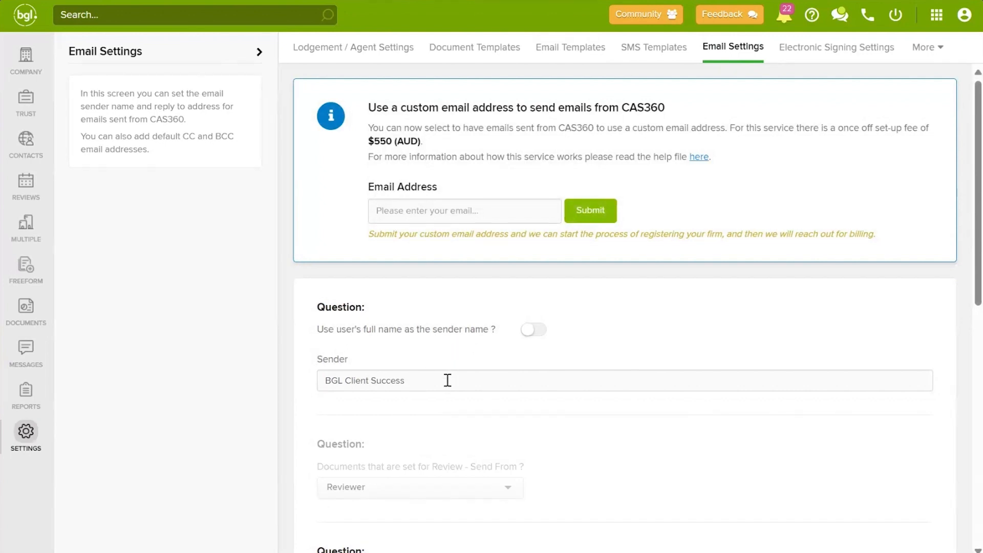
pyautogui.click(412, 379)
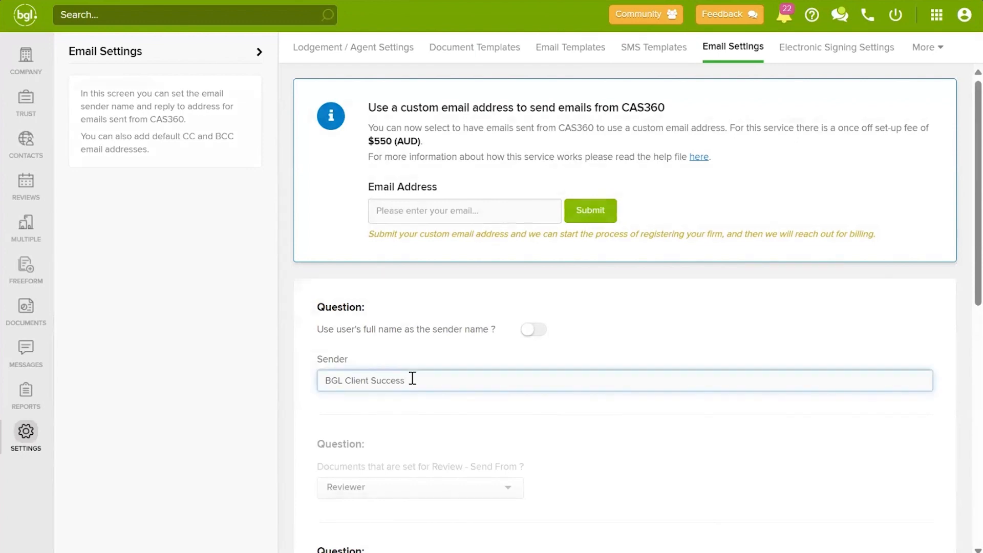
pyautogui.press('BackSpace')
pyautogui.press('BackSpace')
pyautogui.press('BackSpace')
pyautogui.press('BackSpace')
pyautogui.press('BackSpace')
pyautogui.press('BackSpace')
pyautogui.press('BackSpace')
pyautogui.press('BackSpace')
pyautogui.press('BackSpace')
pyautogui.press('BackSpace')
pyautogui.press('BackSpace')
pyautogui.press('BackSpace')
pyautogui.press('BackSpace')
pyautogui.press('BackSpace')
pyautogui.press('BackSpace')
pyautogui.press('BackSpace')
pyautogui.press('BackSpace')
pyautogui.press('BackSpace')
# Step: Look at the custom sending email address option and the list of other BGL apps
pyautogui.click(401, 212)
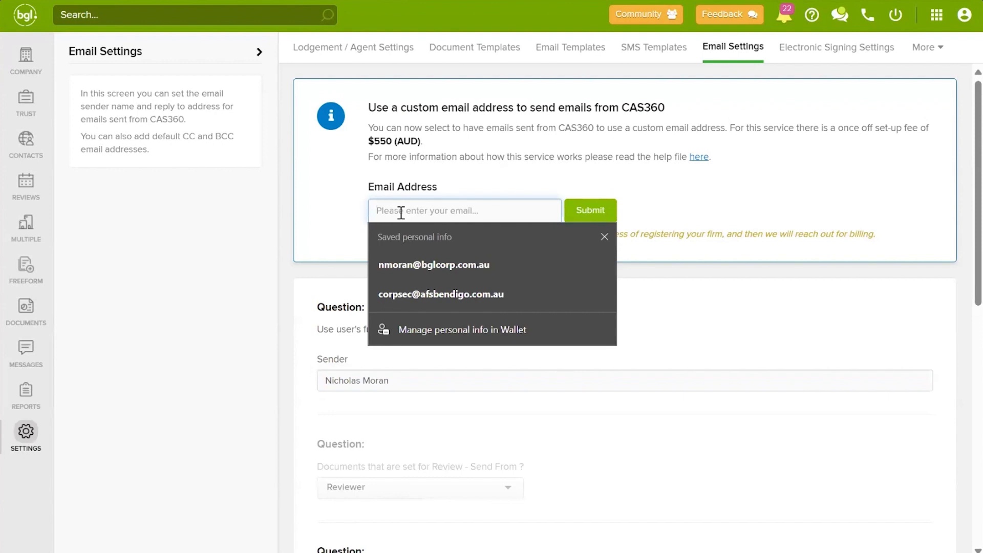
pyautogui.click(603, 237)
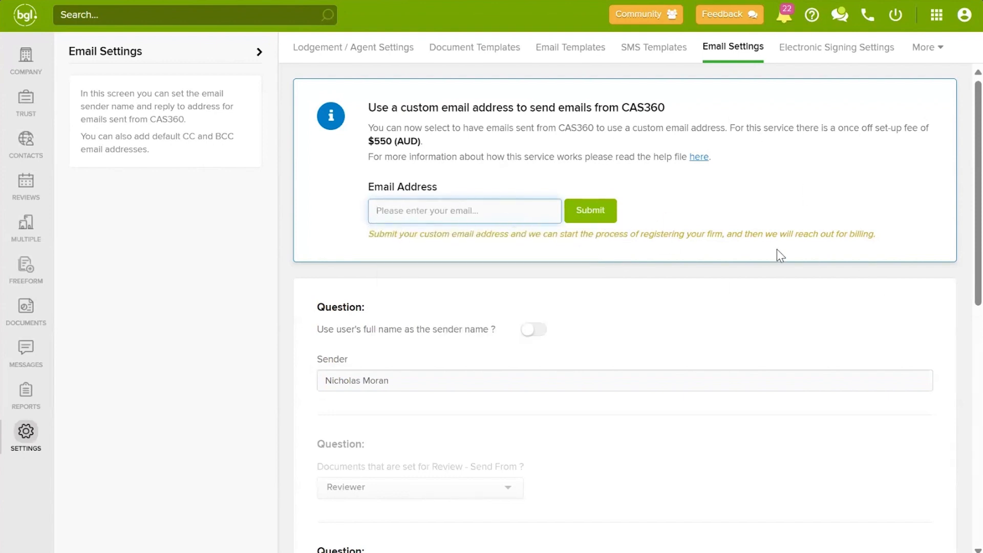
pyautogui.click(935, 20)
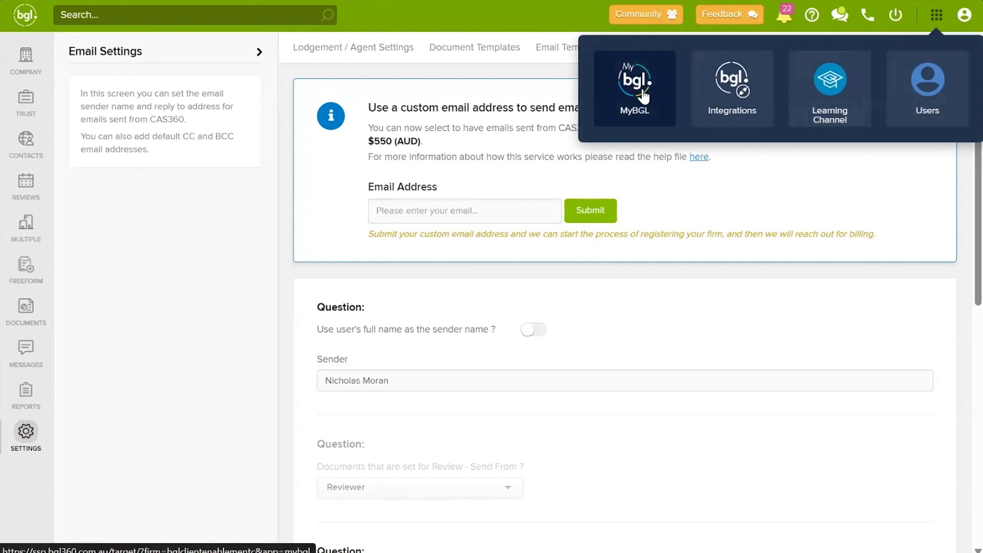
pyautogui.click(331, 175)
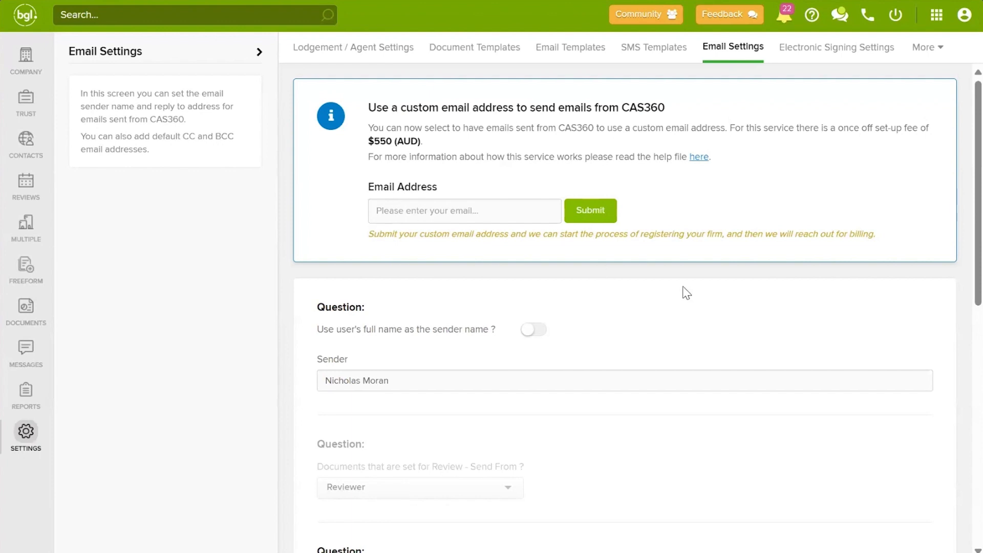
pyautogui.scroll(-10, 686, 289)
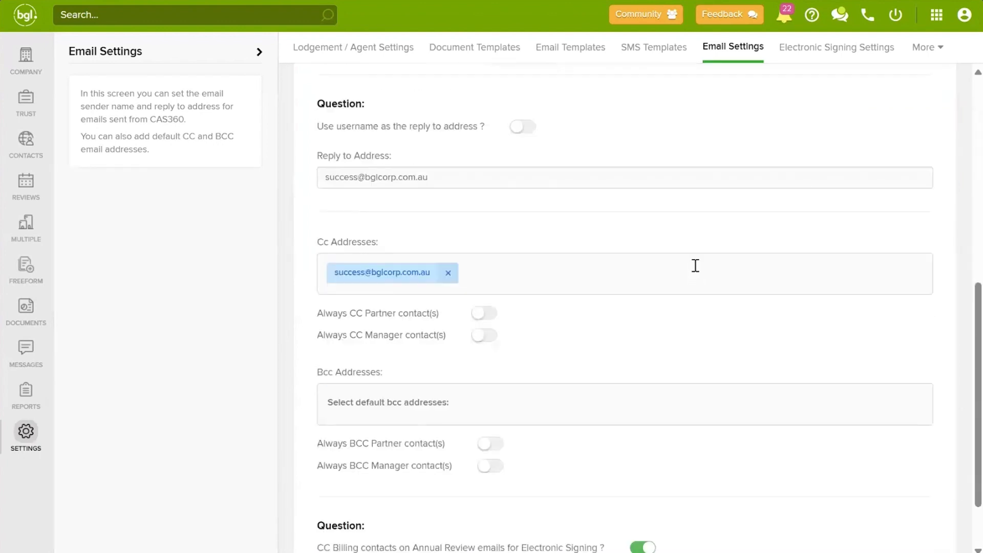
# Step: Erase the default reply-to address, leaving 'Use username as reply to address' switched off
pyautogui.scroll(2, 453, 245)
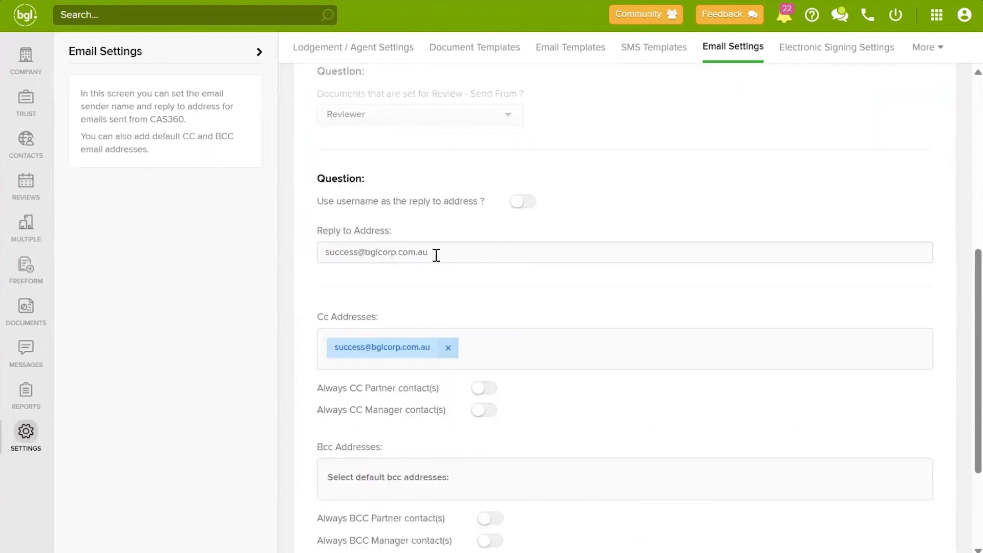
pyautogui.click(440, 254)
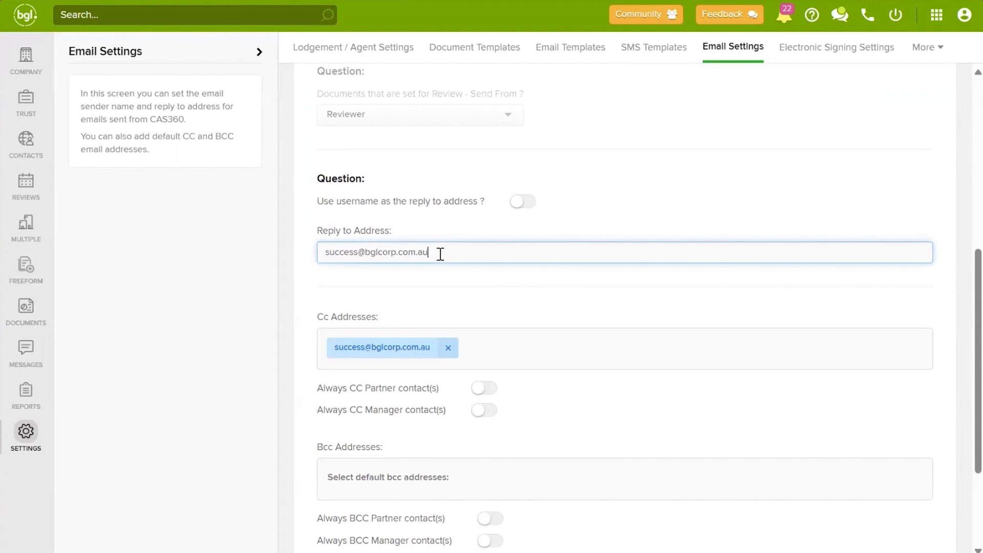
pyautogui.press('BackSpace')
pyautogui.press('BackSpace')
pyautogui.press('BackSpace')
pyautogui.press('BackSpace')
pyautogui.press('BackSpace')
pyautogui.press('BackSpace')
pyautogui.press('BackSpace')
pyautogui.press('BackSpace')
pyautogui.press('BackSpace')
pyautogui.press('BackSpace')
pyautogui.press('BackSpace')
pyautogui.press('BackSpace')
pyautogui.press('BackSpace')
pyautogui.press('BackSpace')
pyautogui.press('BackSpace')
pyautogui.press('BackSpace')
pyautogui.press('BackSpace')
pyautogui.press('BackSpace')
pyautogui.press('BackSpace')
pyautogui.press('BackSpace')
pyautogui.click(515, 203)
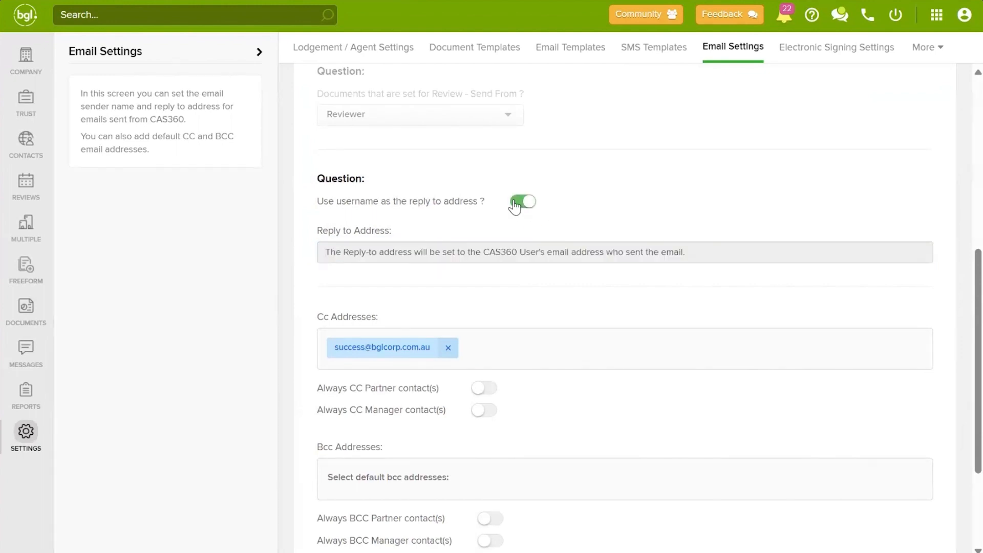
pyautogui.click(515, 203)
pyautogui.click(428, 258)
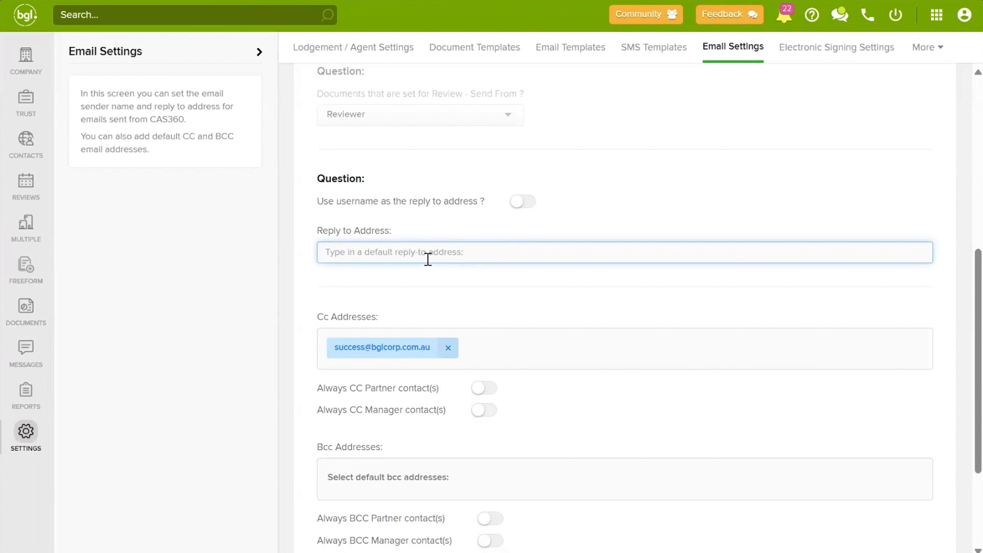
pyautogui.scroll(-3, 691, 256)
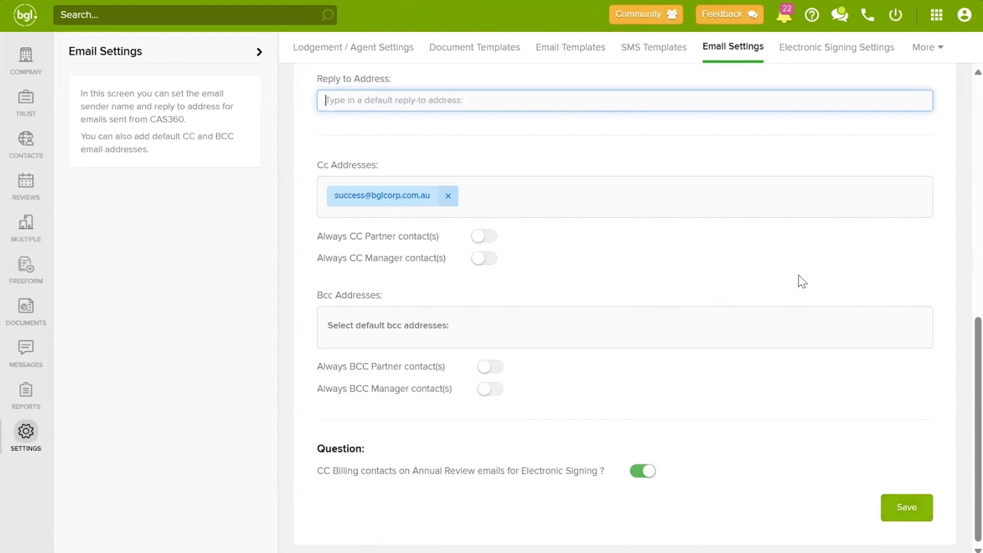
pyautogui.click(940, 48)
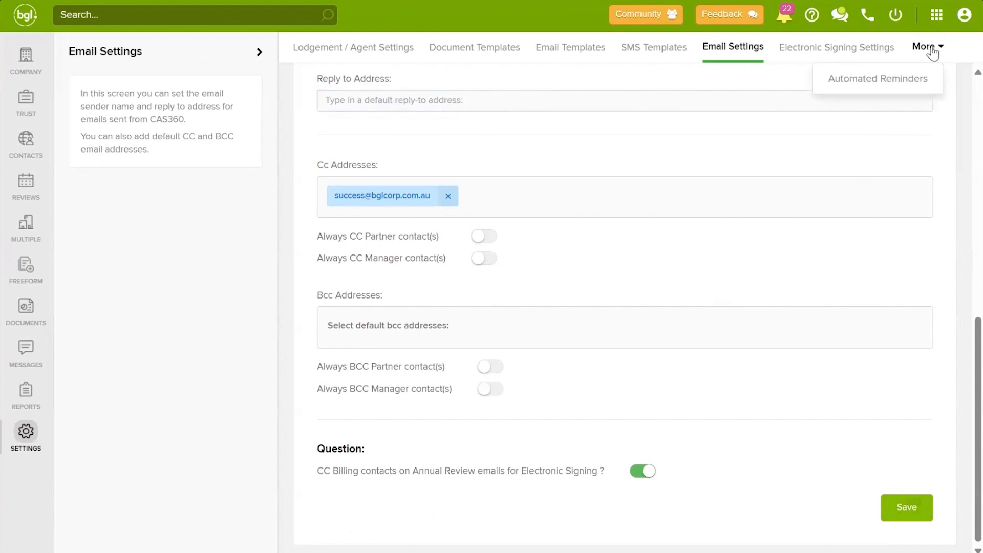
# Step: Browse the ASIC debt reminder intervals and keep 'Automatically send every' at 14 days
pyautogui.click(883, 79)
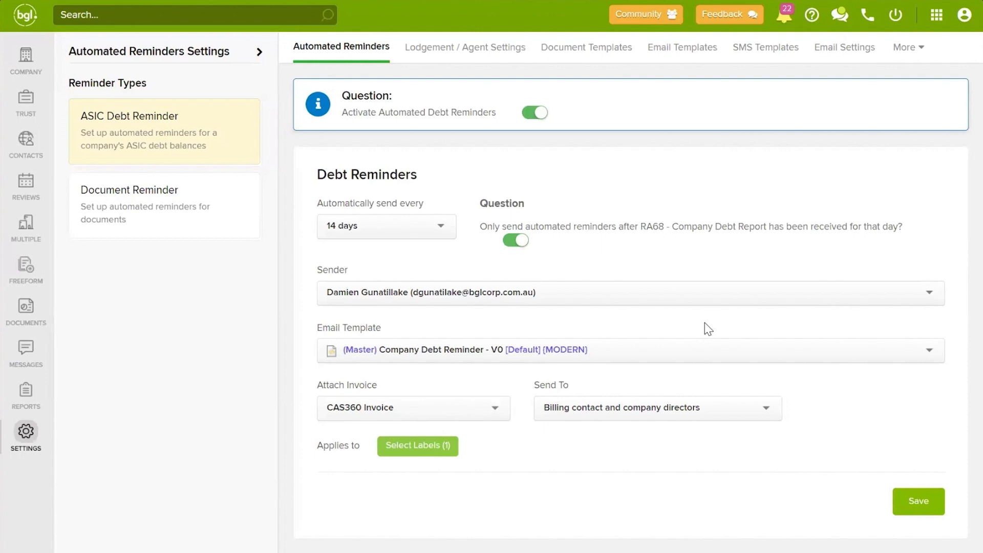
pyautogui.click(428, 230)
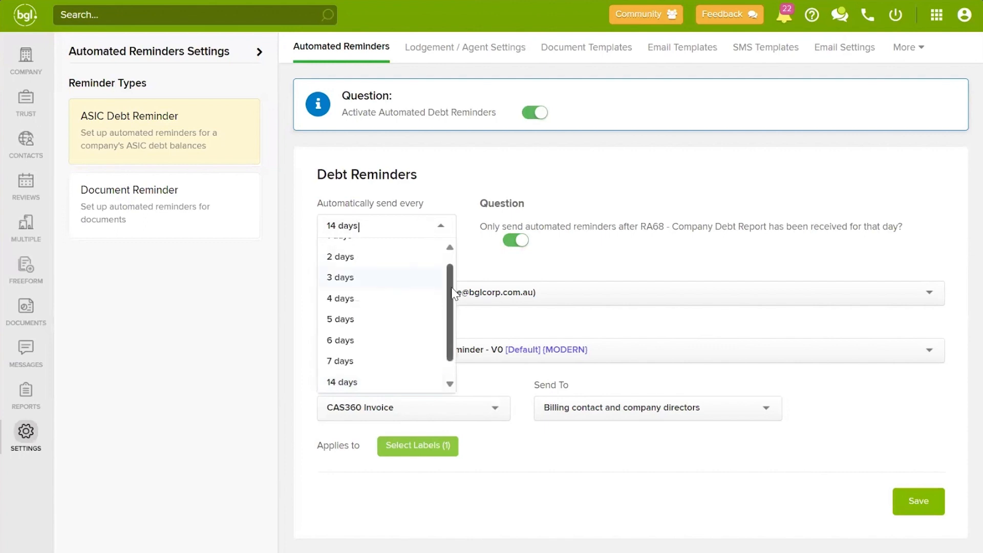
pyautogui.scroll(1, 451, 276)
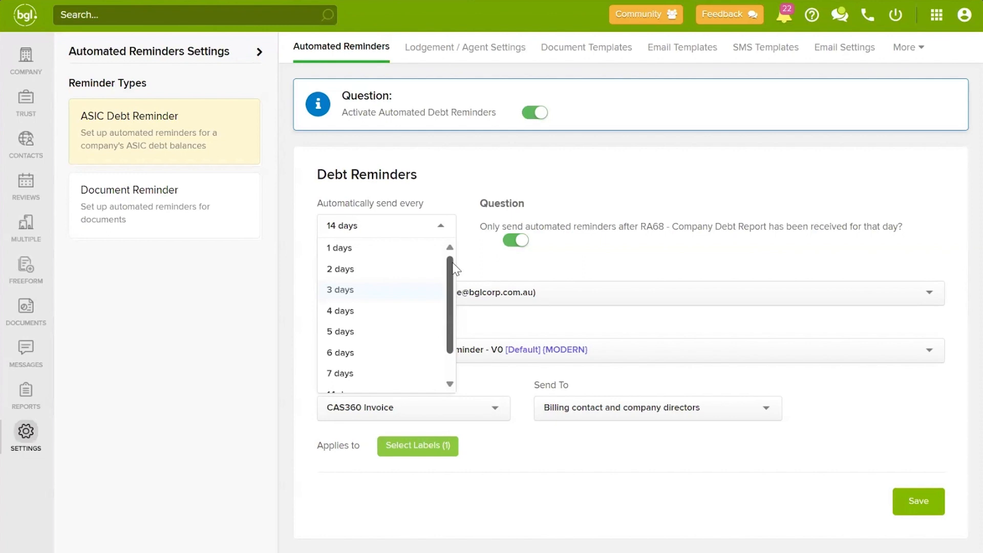
pyautogui.scroll(-1, 409, 298)
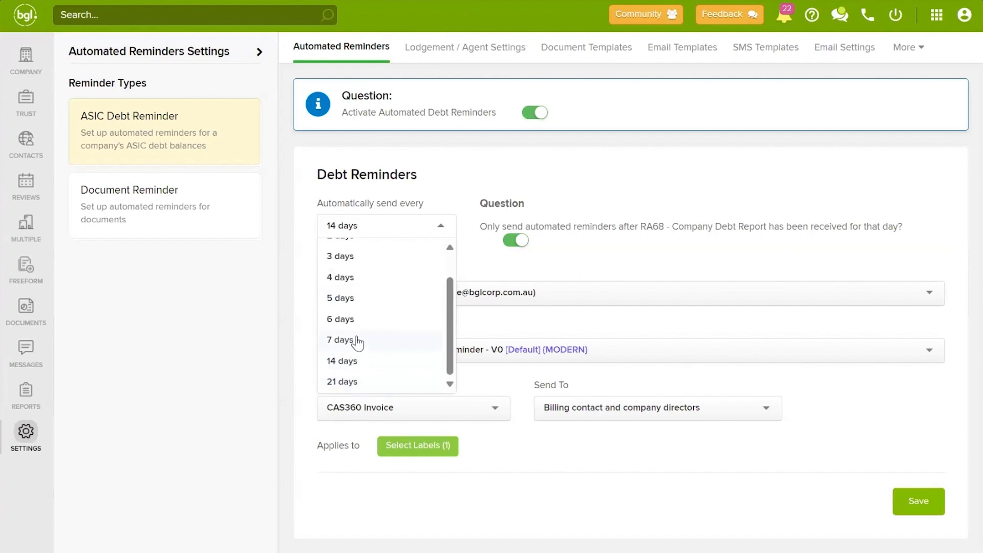
pyautogui.scroll(1, 325, 253)
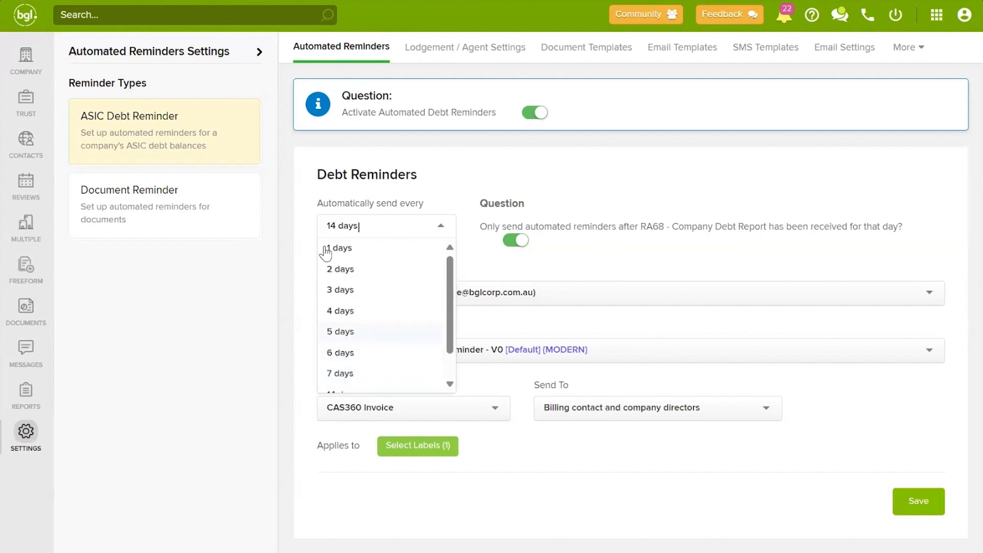
pyautogui.click(483, 264)
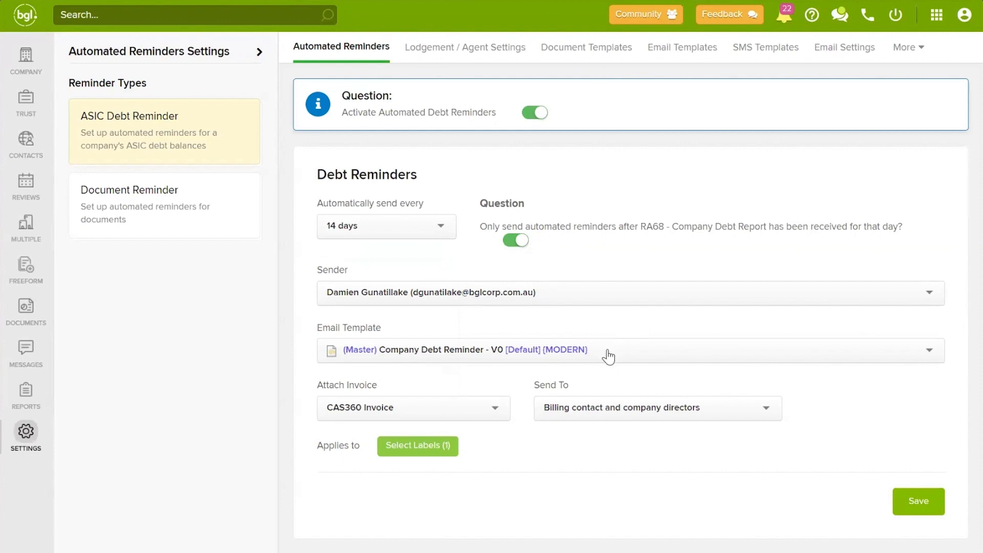
# Step: Keep CAS360 Invoice attached and billing contact plus company directors as debt-reminder recipients
pyautogui.click(468, 408)
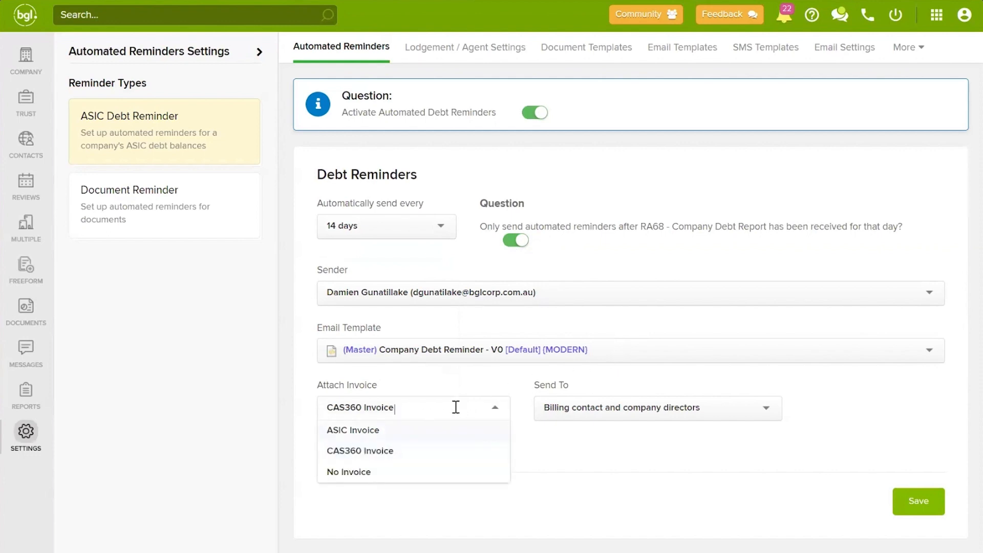
pyautogui.click(450, 374)
pyautogui.click(661, 409)
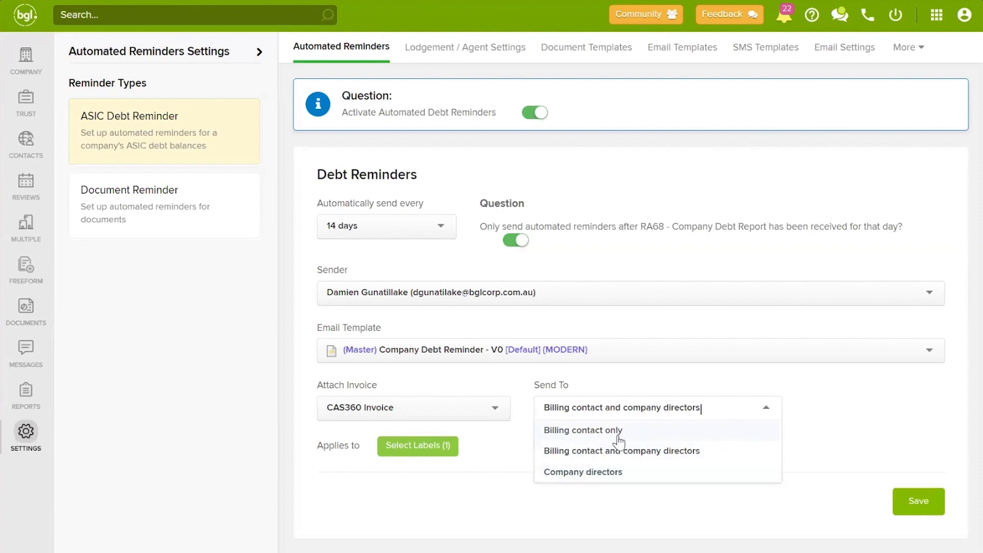
pyautogui.click(817, 414)
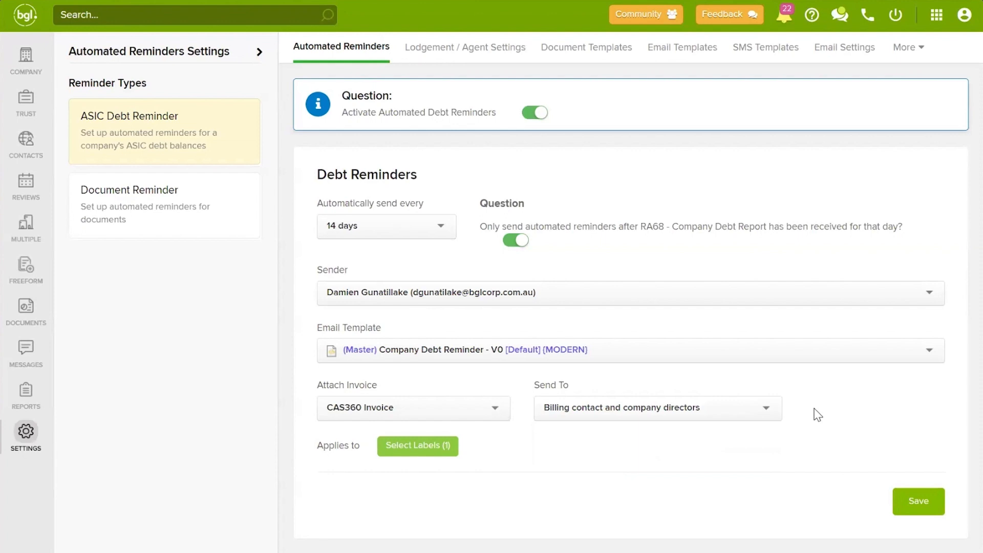
pyautogui.click(736, 408)
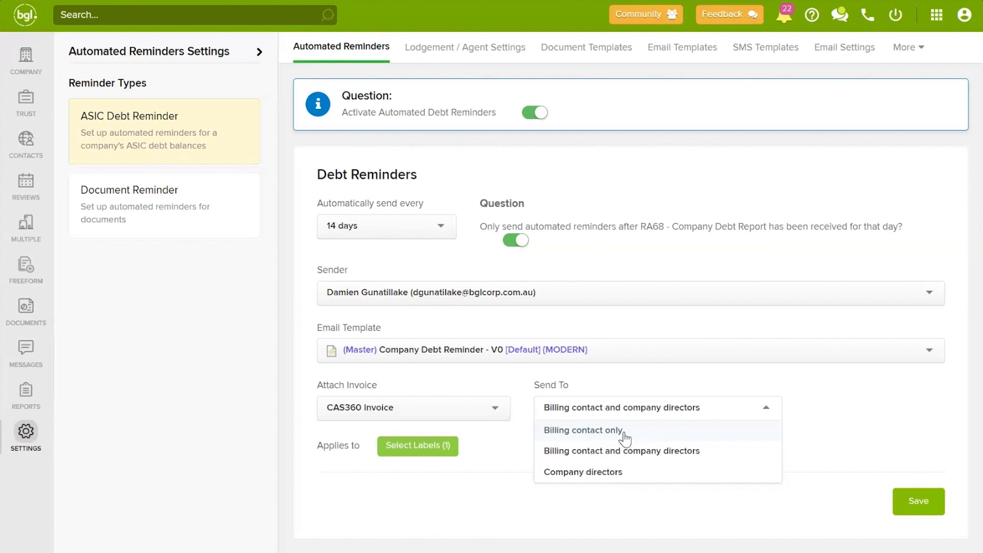
pyautogui.click(653, 384)
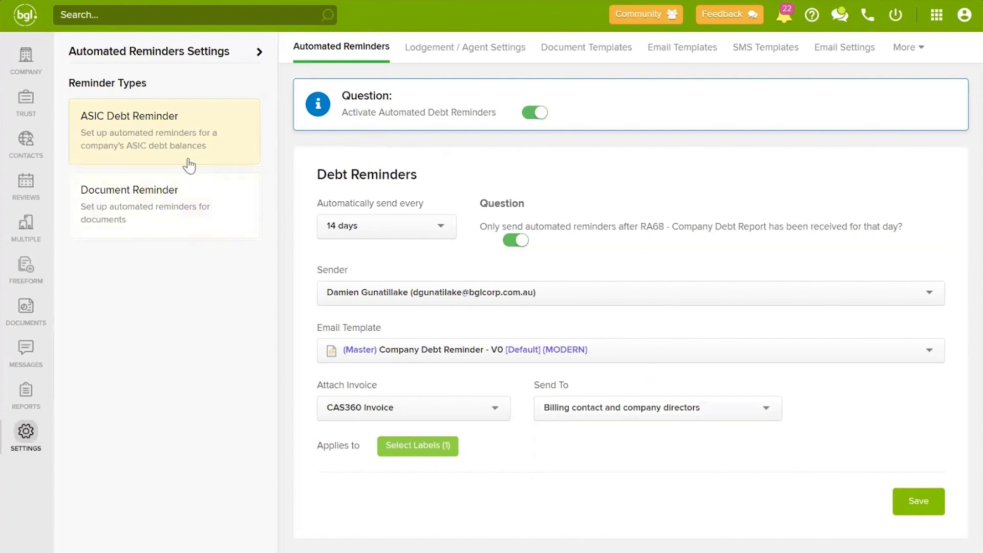
pyautogui.click(436, 453)
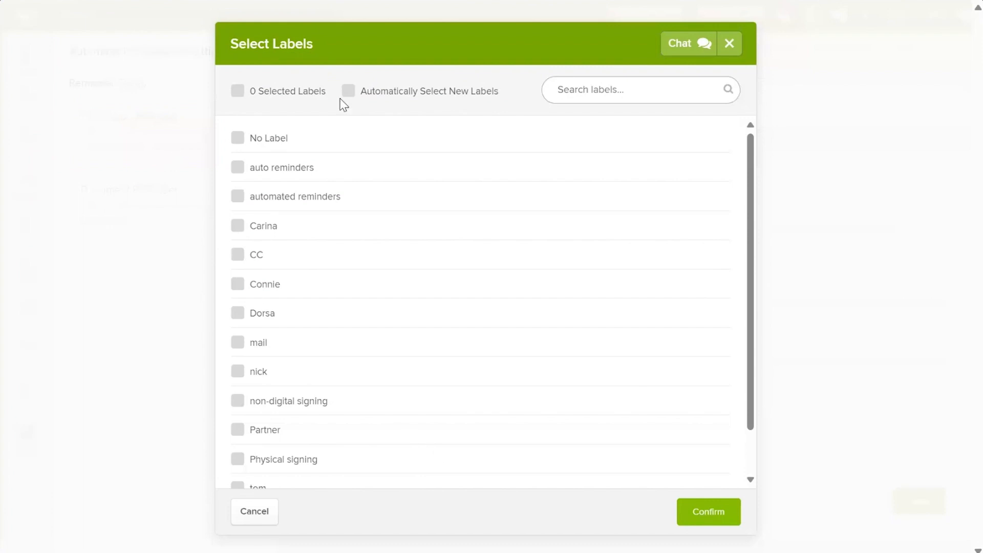
# Step: Toggle select-all and 'Automatically Select New Labels' back off, close labels unconfirmed, open Document Reminder
pyautogui.click(237, 94)
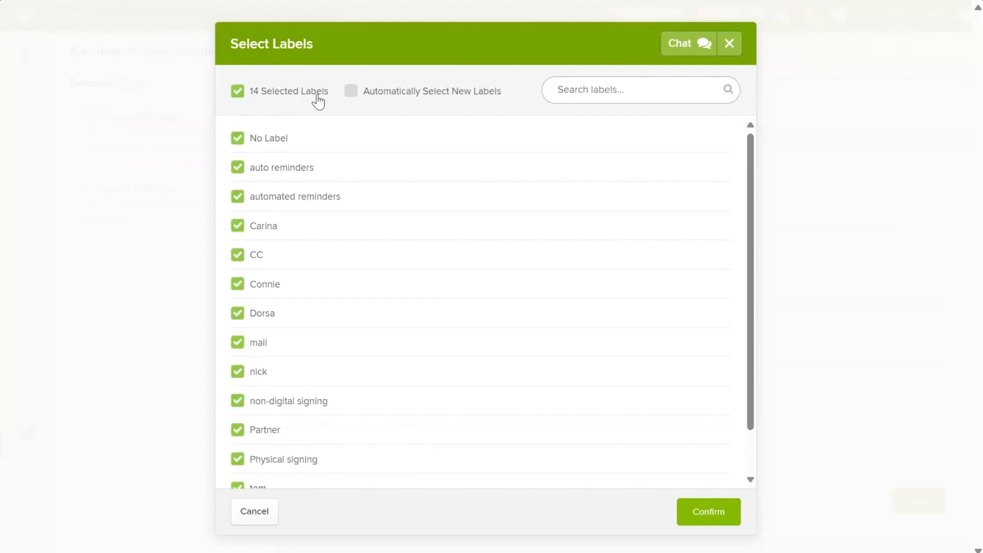
pyautogui.click(353, 93)
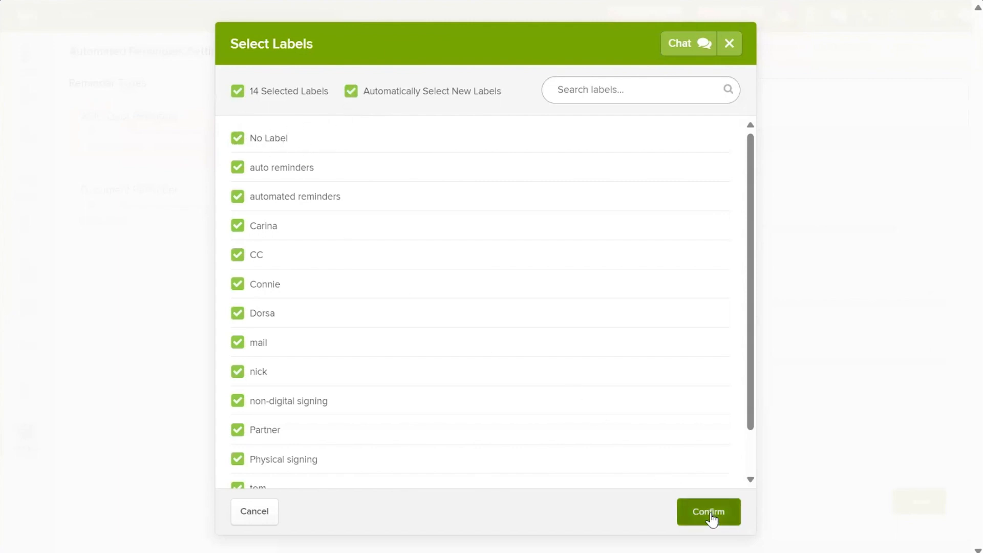
pyautogui.click(352, 98)
pyautogui.click(240, 95)
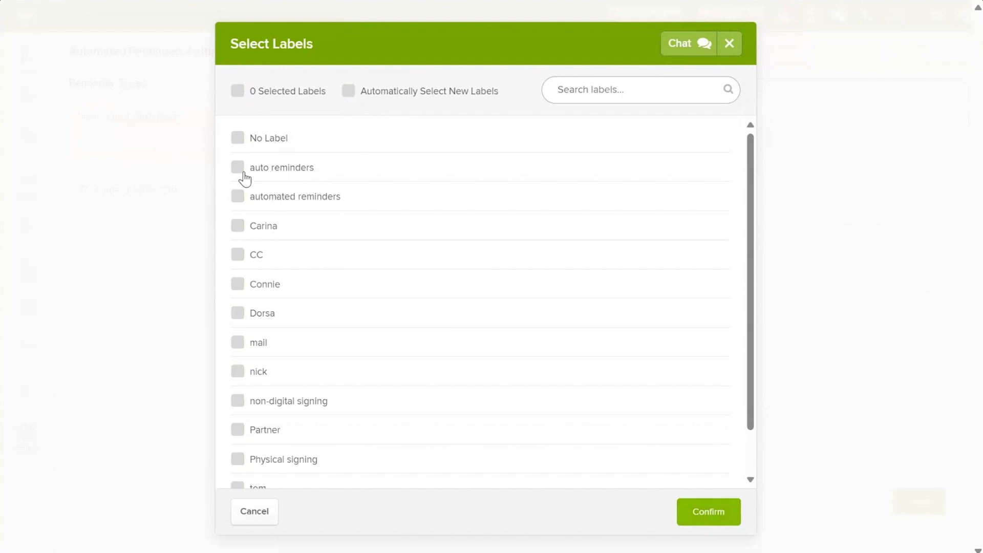
pyautogui.click(729, 44)
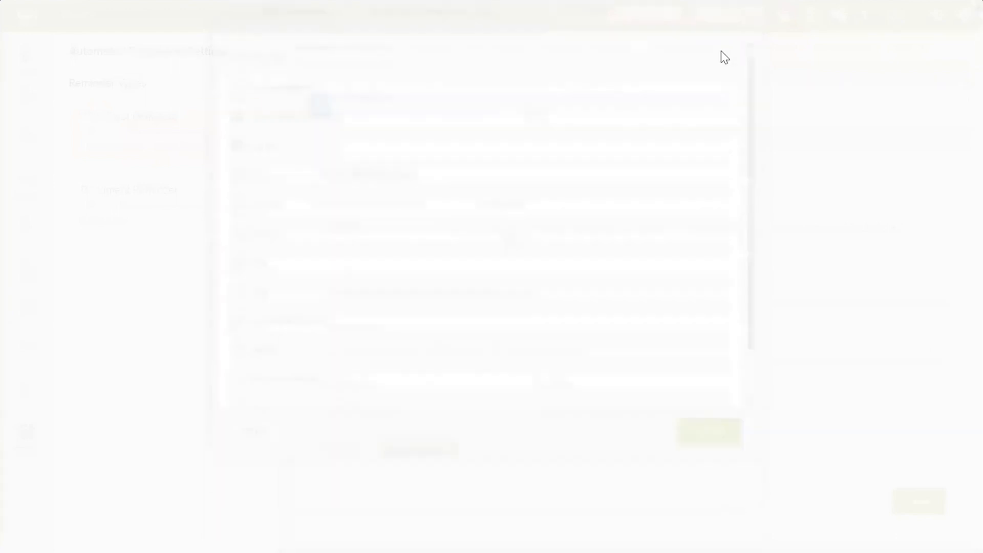
pyautogui.click(121, 224)
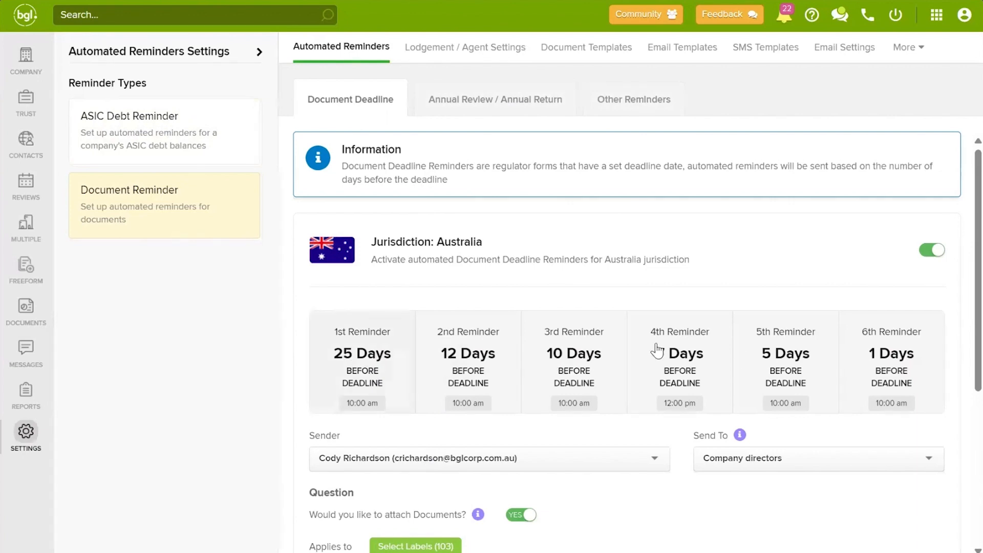
# Step: Inspect the 1st deadline reminder, keeping 25 days before deadline and Email delivery
pyautogui.click(395, 349)
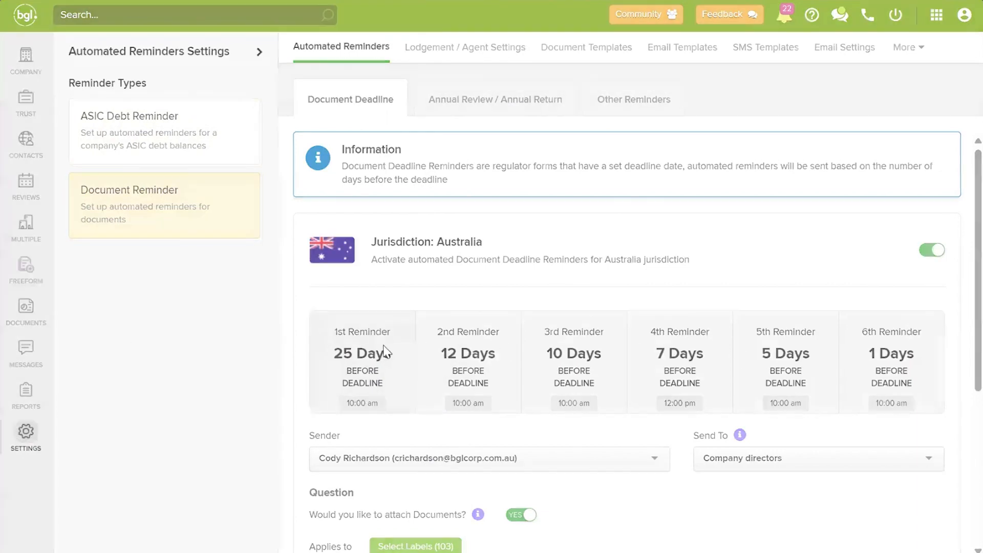
pyautogui.click(296, 123)
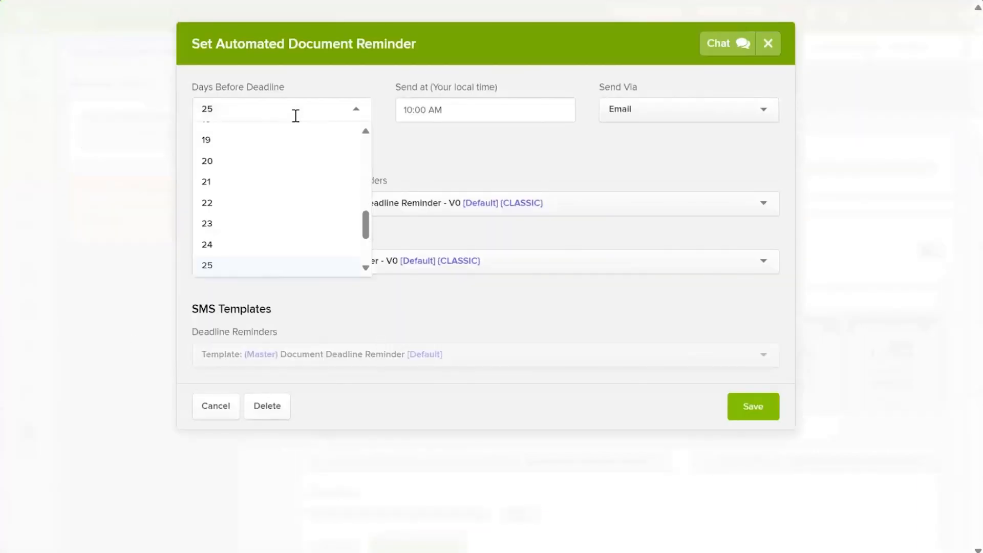
pyautogui.scroll(-2, 256, 196)
pyautogui.scroll(6, 230, 245)
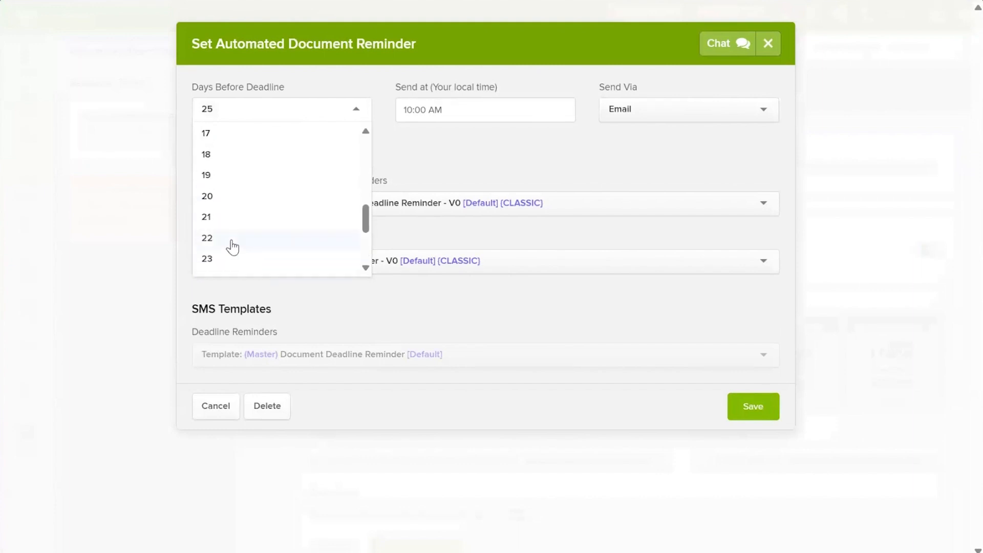
pyautogui.click(509, 147)
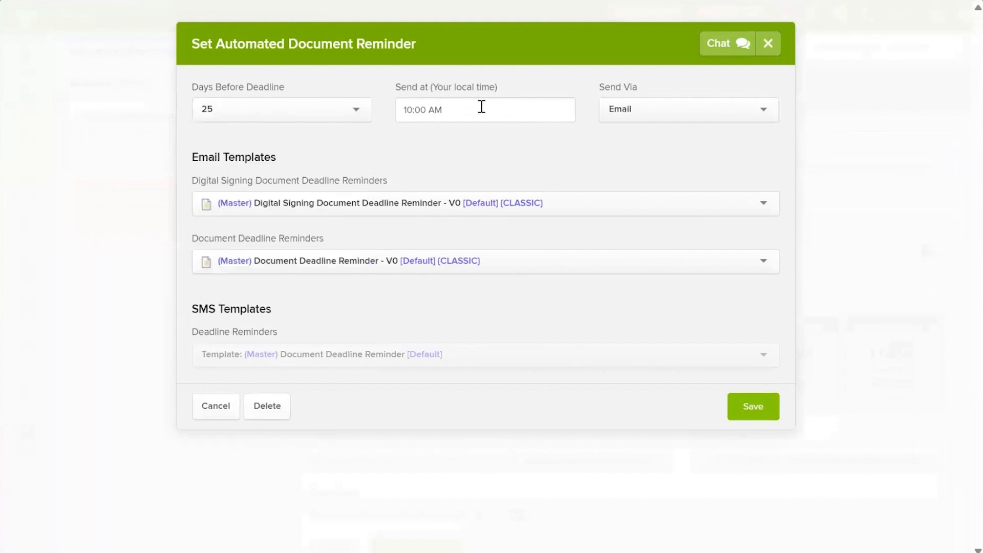
pyautogui.click(636, 110)
pyautogui.click(520, 148)
pyautogui.click(767, 44)
# Step: Keep Company directors as deadline-reminder recipients and move to Other Reminders
pyautogui.scroll(-3, 654, 338)
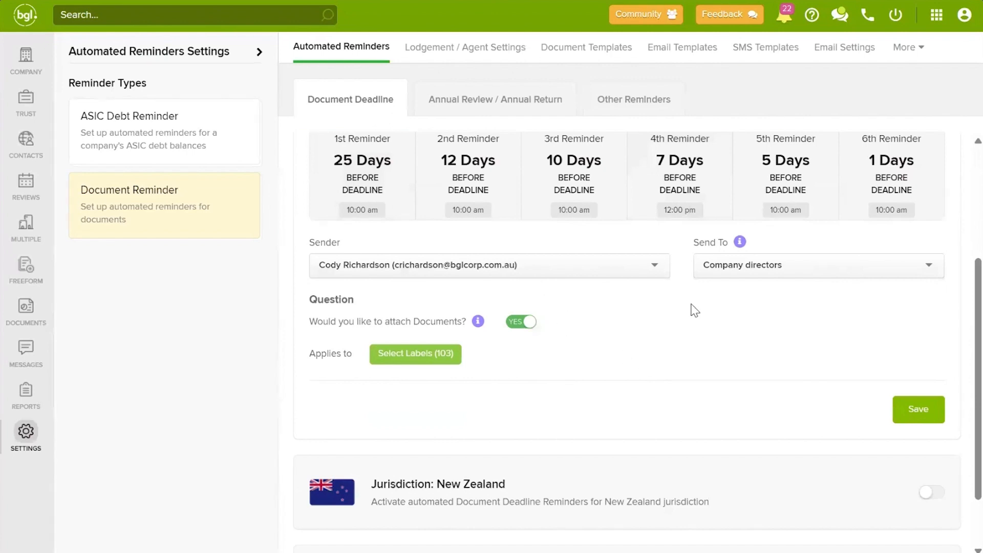
pyautogui.click(865, 269)
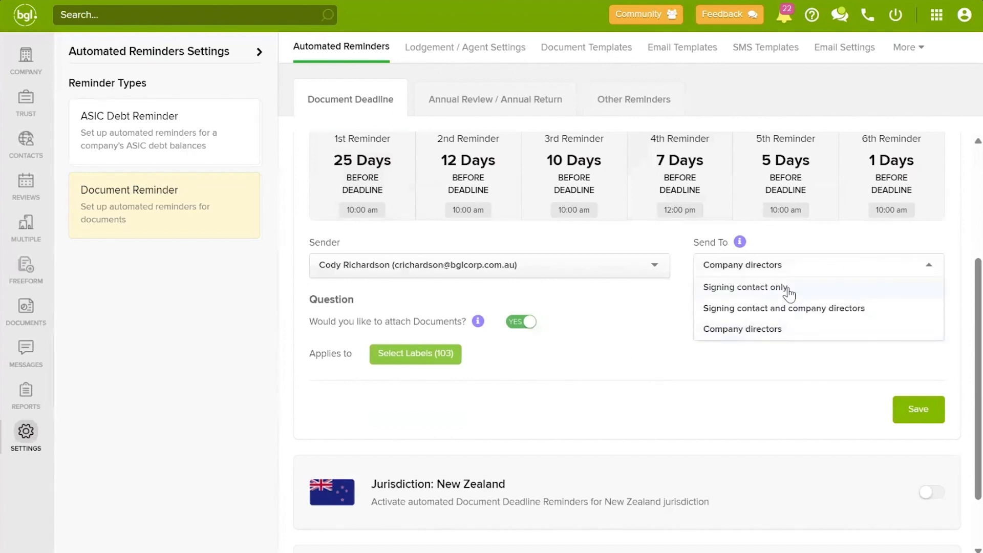
pyautogui.click(642, 350)
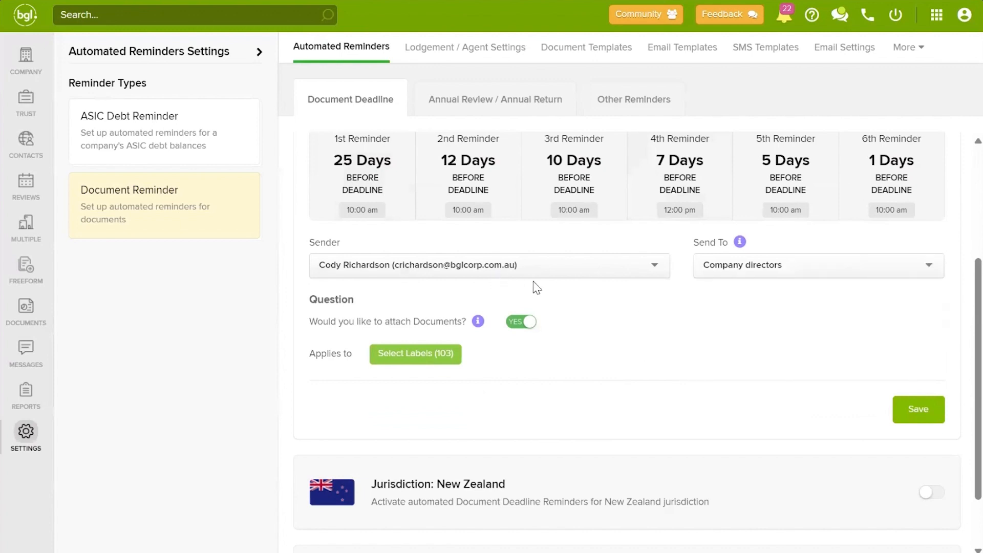
pyautogui.click(639, 103)
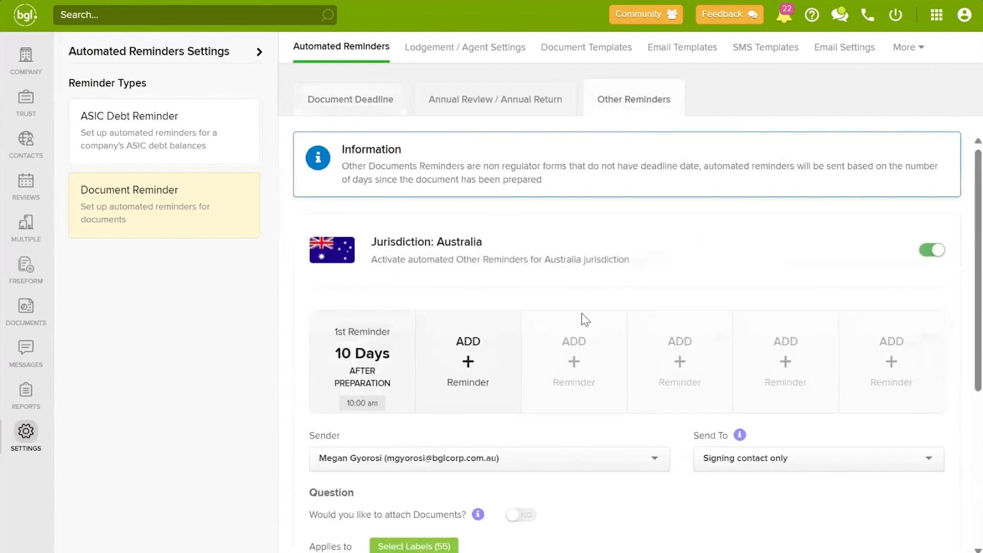
# Step: Check the other-documents reminder, leaving it at 10 days after preparation
pyautogui.click(476, 367)
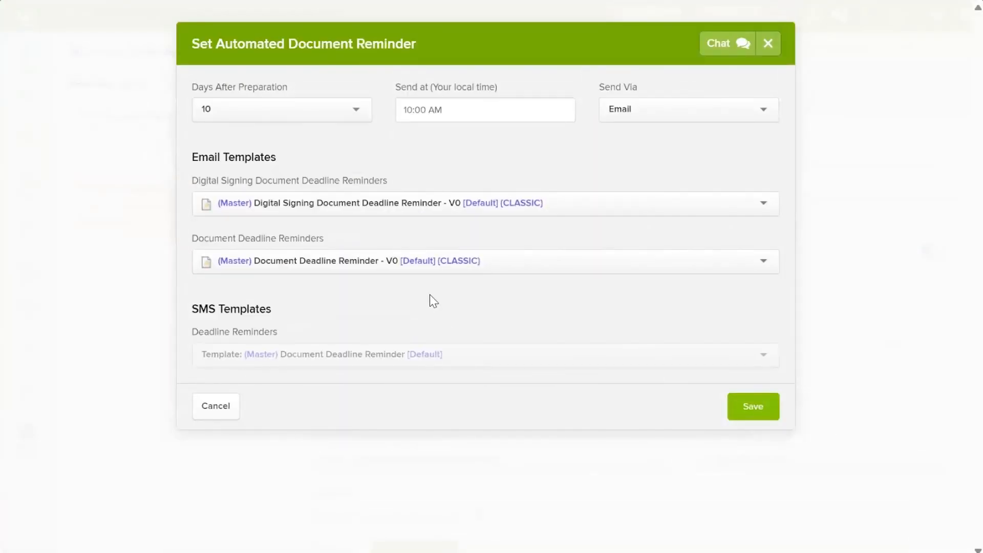
pyautogui.click(315, 107)
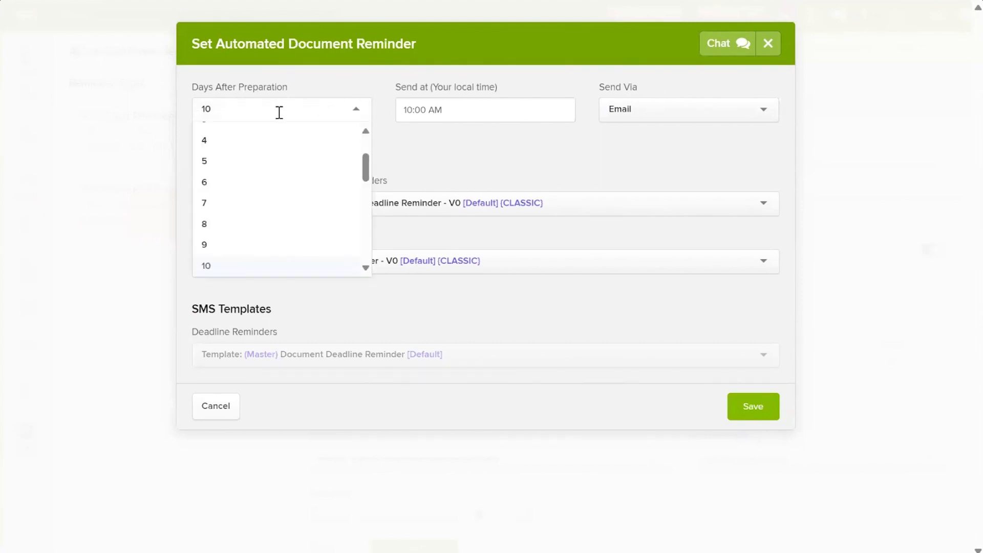
pyautogui.click(769, 48)
pyautogui.click(770, 48)
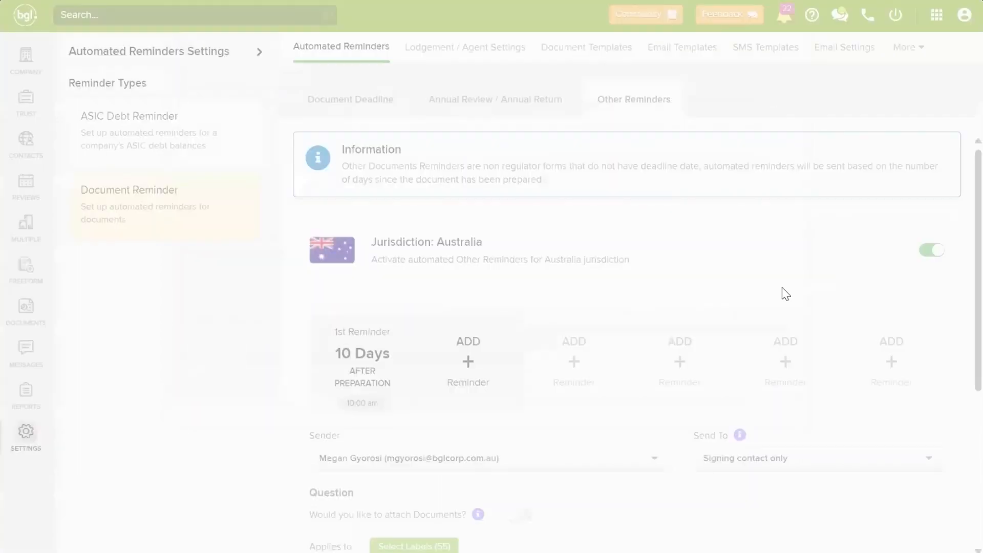
pyautogui.scroll(-5, 763, 287)
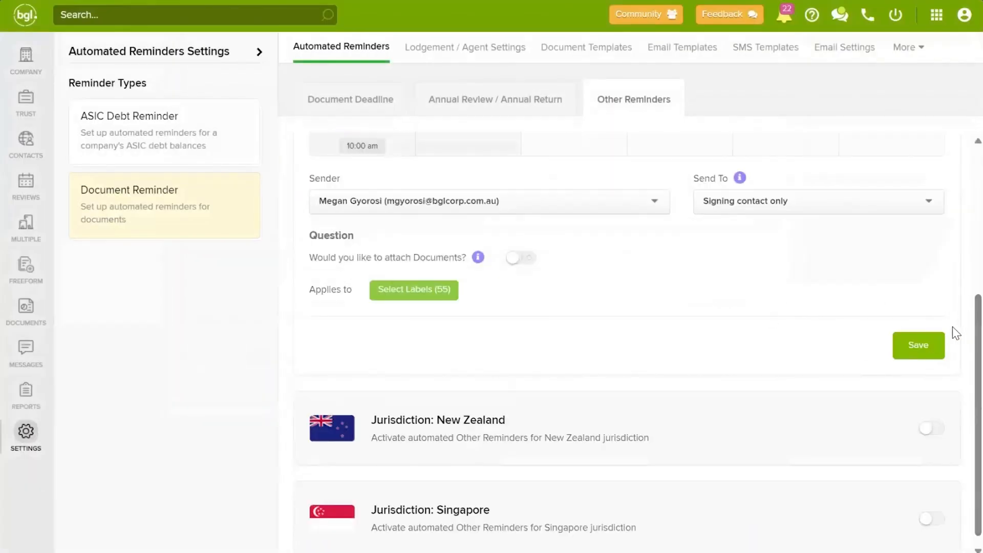
pyautogui.scroll(3, 947, 348)
# Step: Save the Australian Other Reminders settings and return to the company list
pyautogui.click(904, 476)
pyautogui.scroll(3, 744, 265)
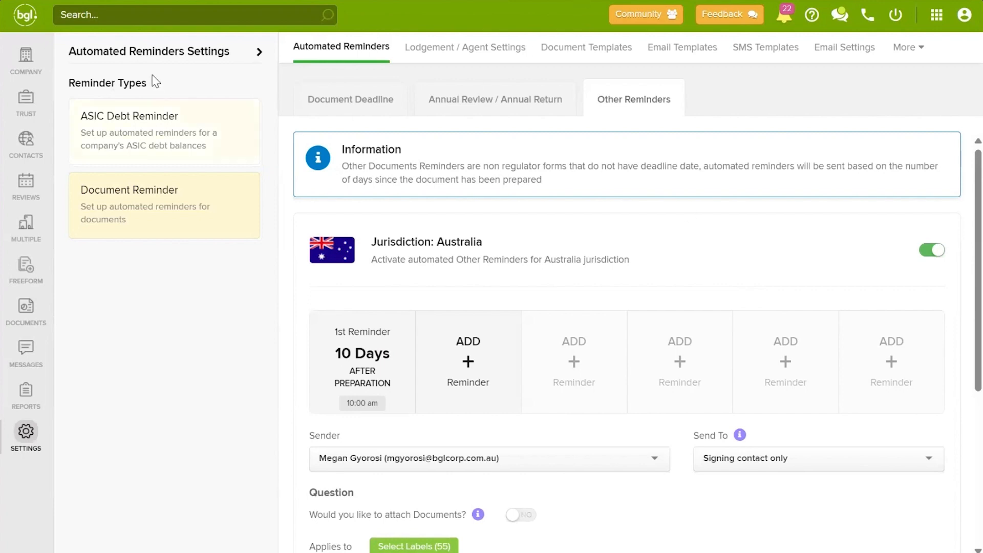
pyautogui.click(32, 64)
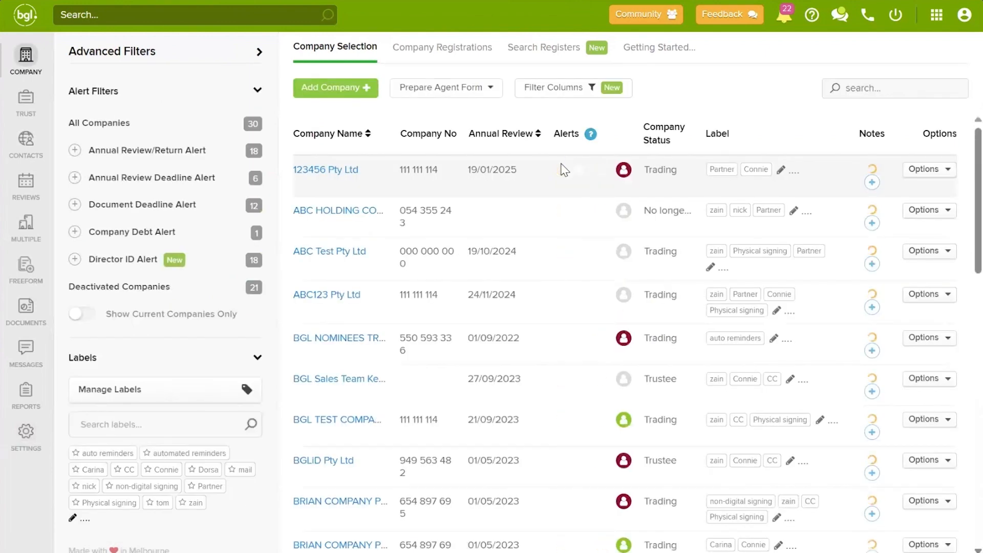
# Step: Open ABC HOLDING COMPANY's Lodgement Late alert showing 13 late documents
pyautogui.click(579, 199)
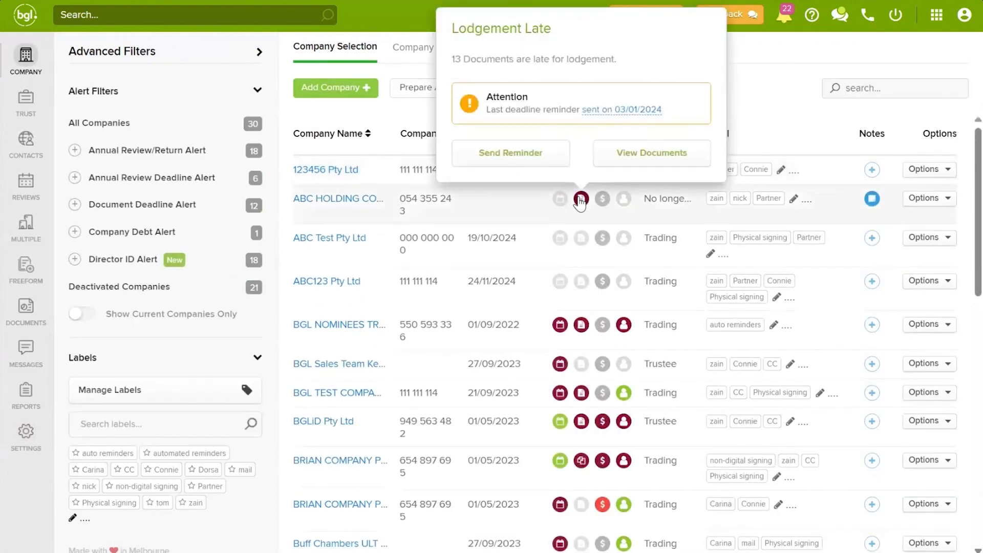